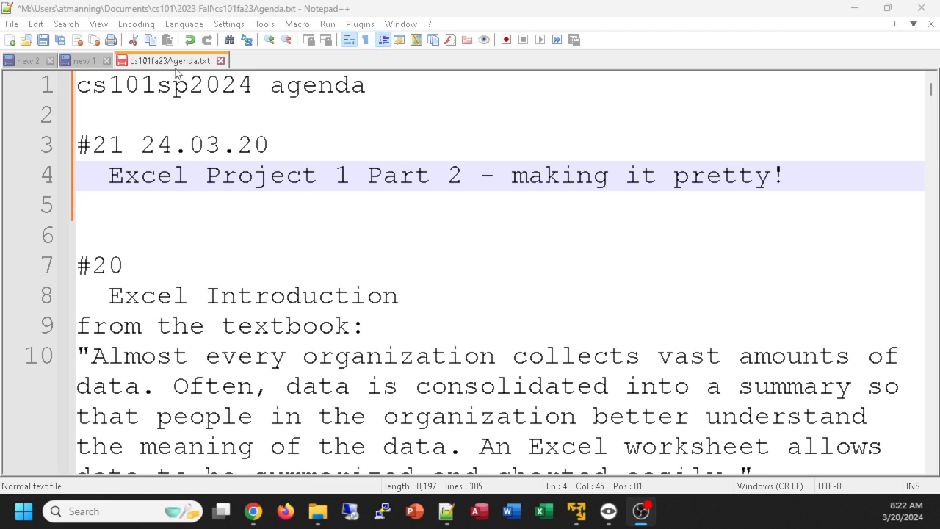
Step: Save the cs101 agenda text file
click(175, 66)
key(ctrl+s)
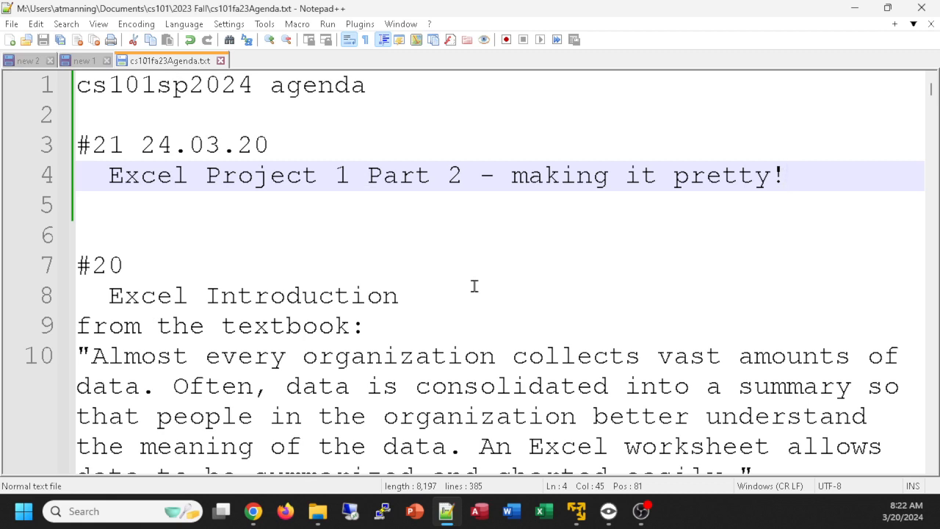
click(157, 213)
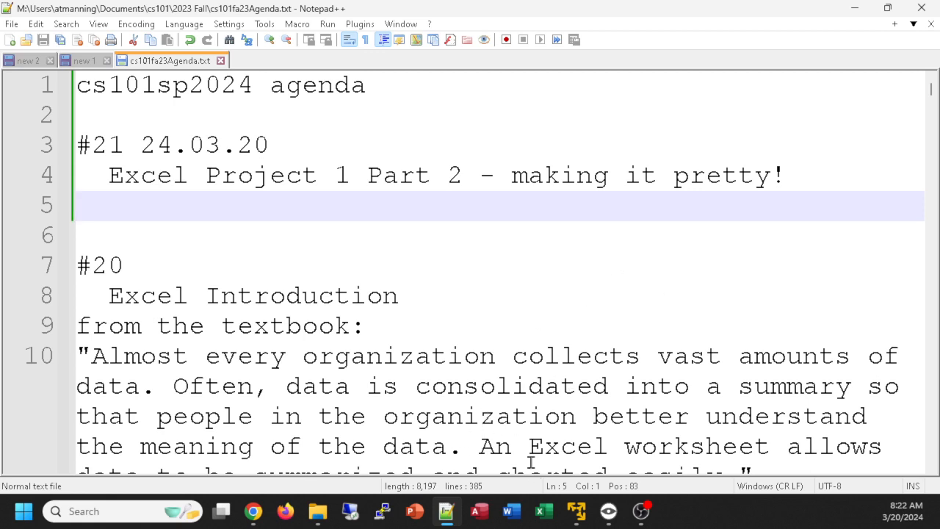
Step: Switch to Excel, open the recent workbook EX1 jsmart.xlsx and dismiss the document recovery list
click(544, 510)
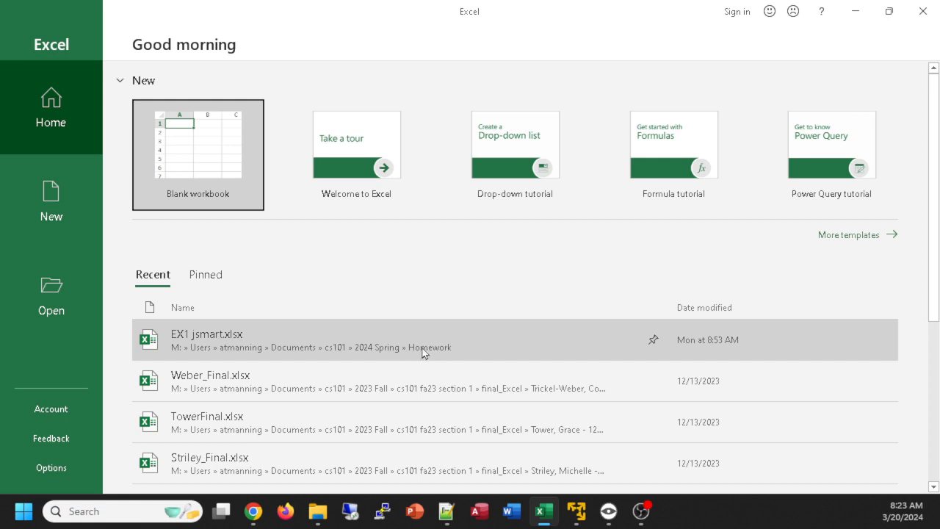
click(209, 350)
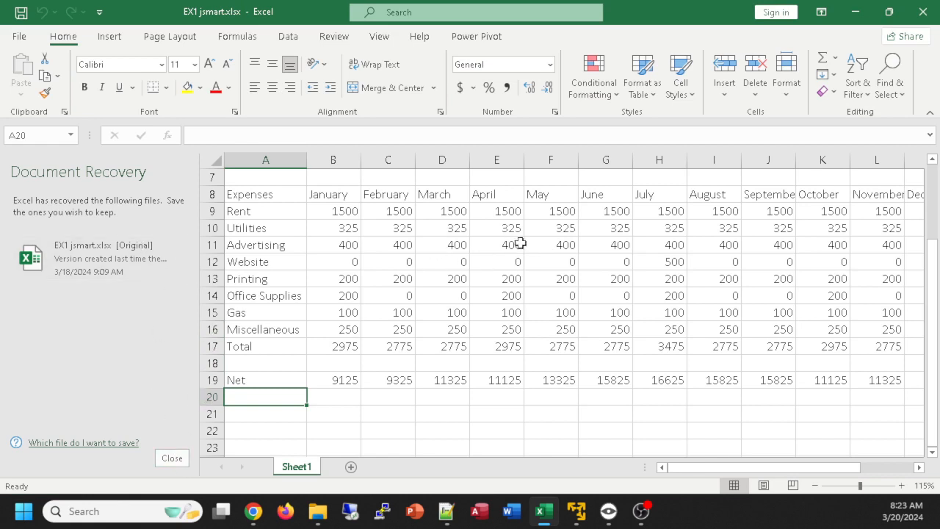
click(179, 457)
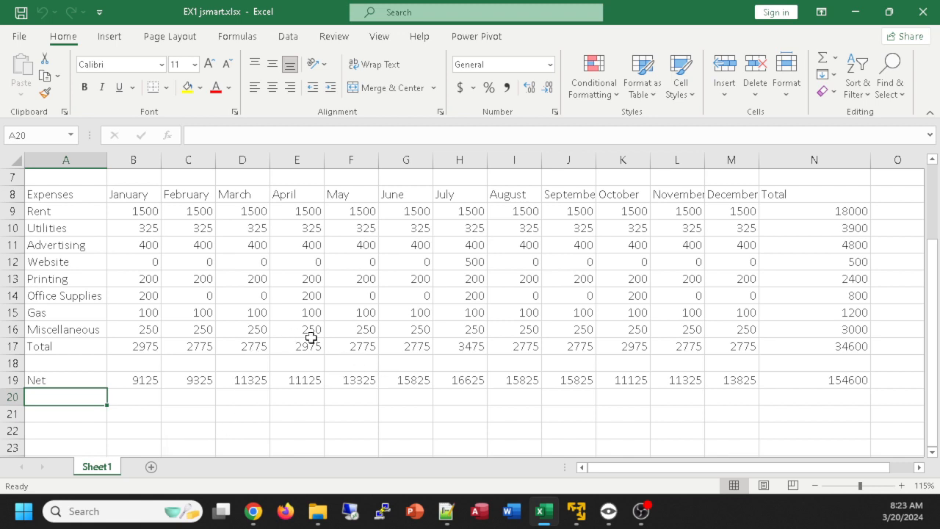
Step: Inspect the income total formulas for January, February and March in cells B6, C6 and D6 without changing them
scroll(310, 337, up, 2)
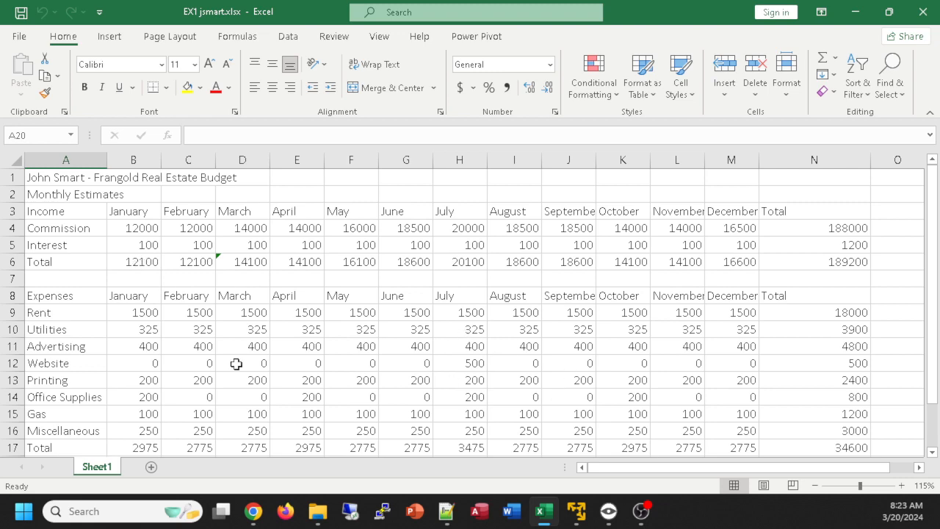
ctrl+scroll(238, 364, up, 3)
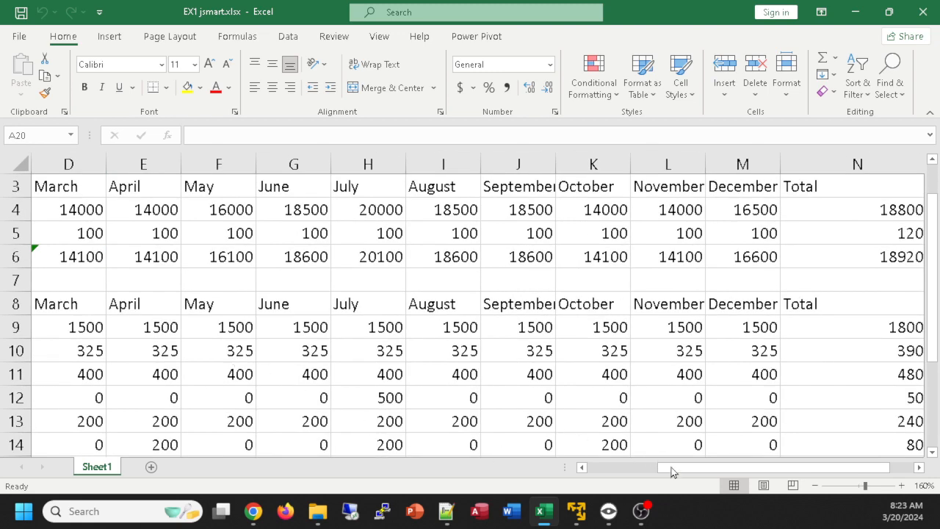
drag(686, 471, 617, 471)
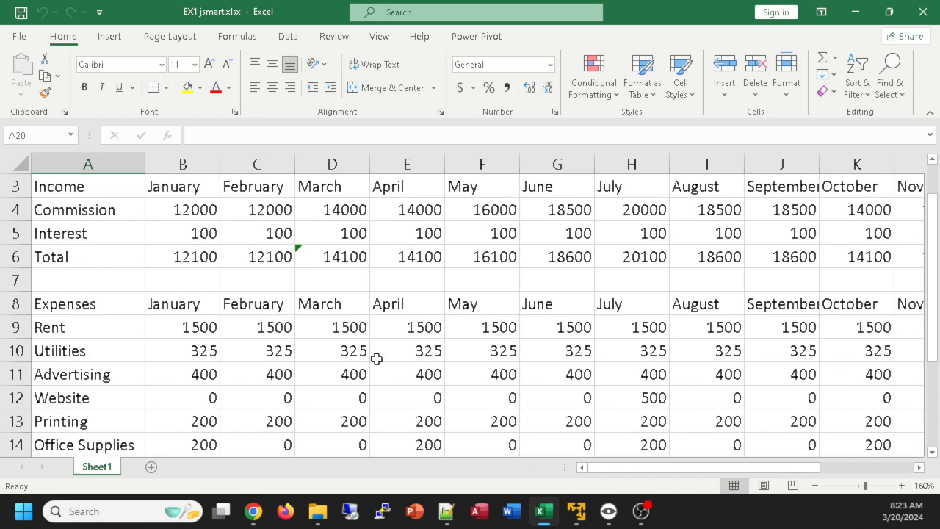
click(192, 262)
double_click(192, 262)
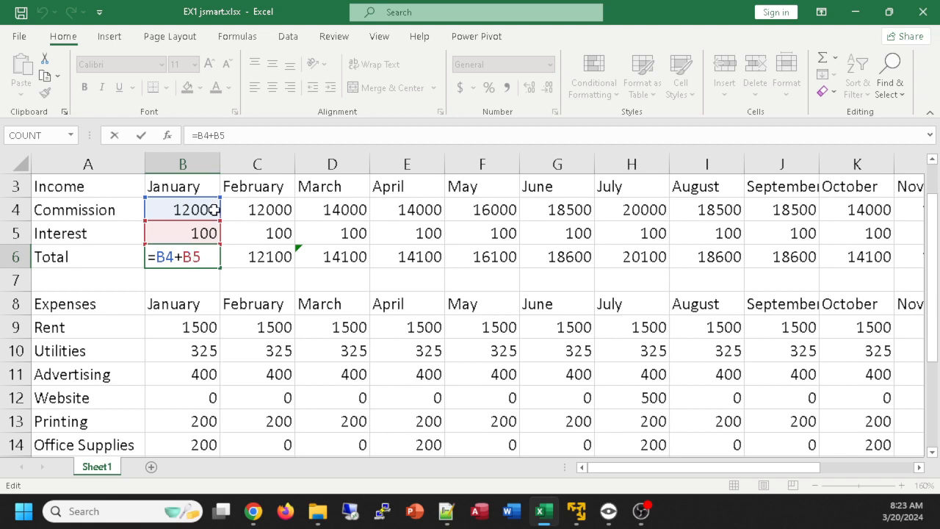
key(Escape)
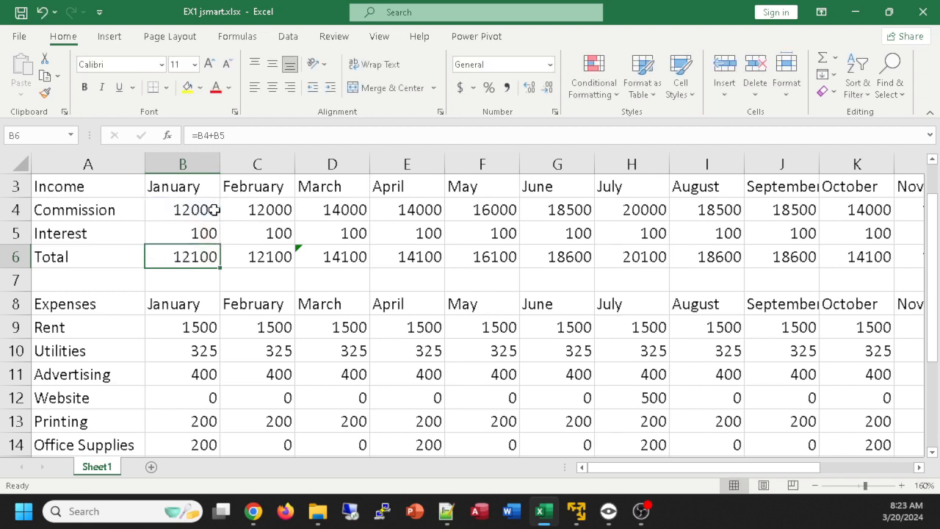
double_click(257, 257)
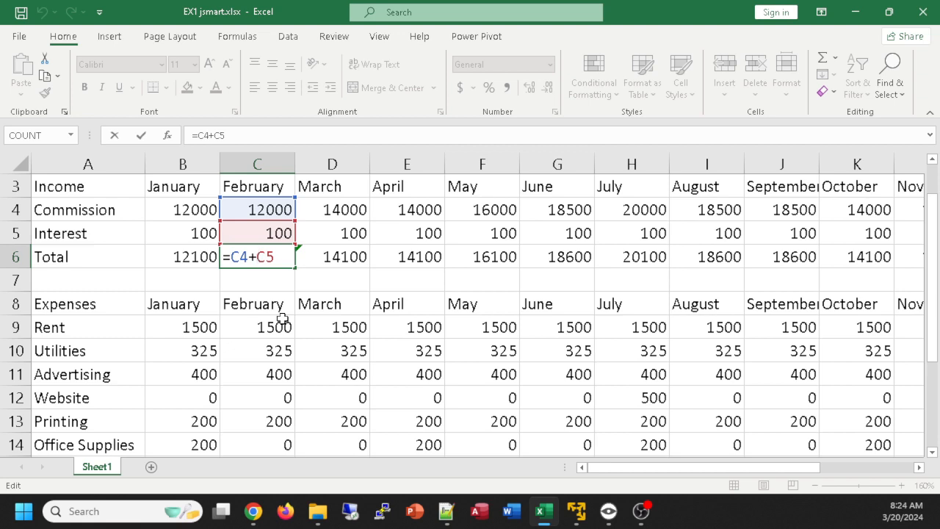
key(Escape)
double_click(340, 256)
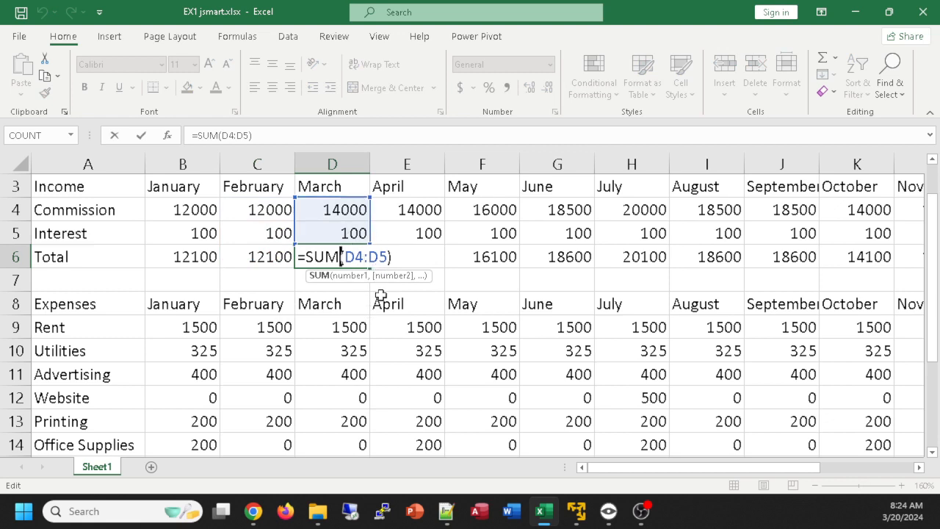
key(ctrl+Return)
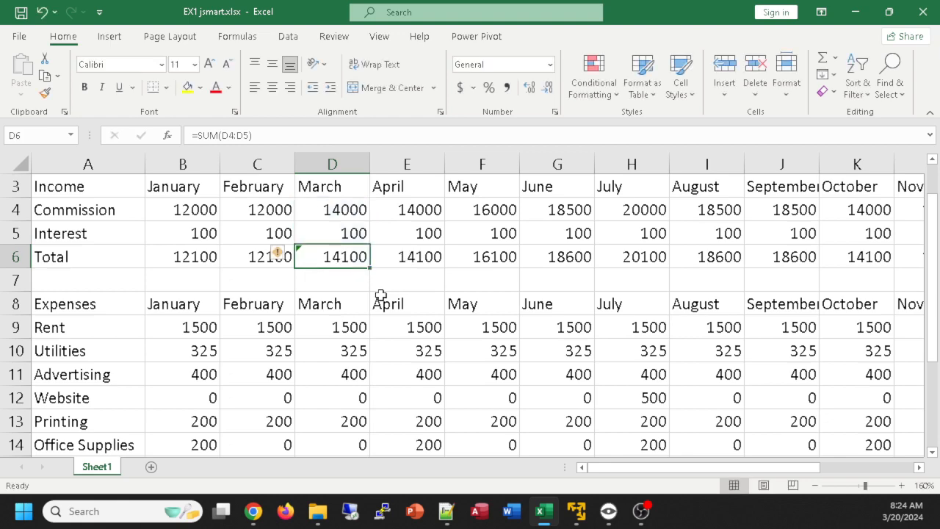
Step: Inspect the yearly total formulas for Commission, Interest and total income in cells N4, N5 and N6
drag(620, 468, 731, 468)
double_click(793, 210)
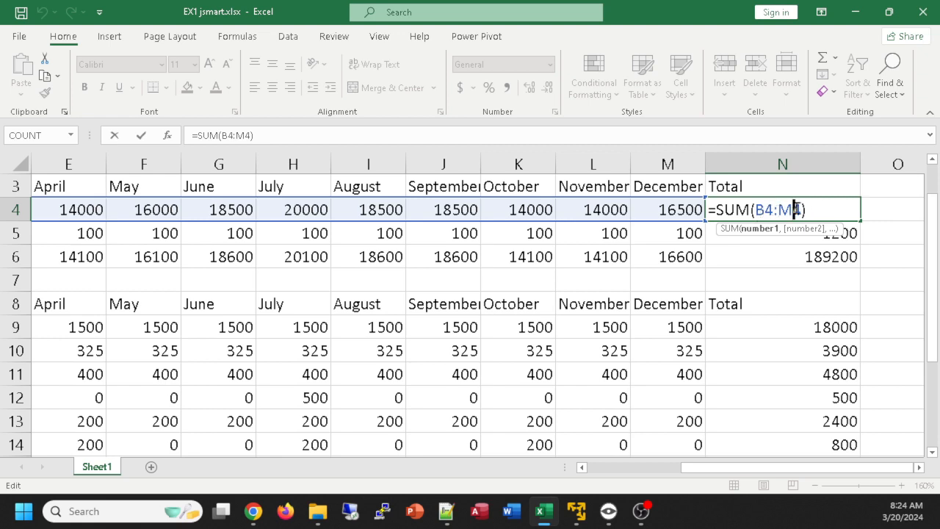
key(Return)
double_click(803, 233)
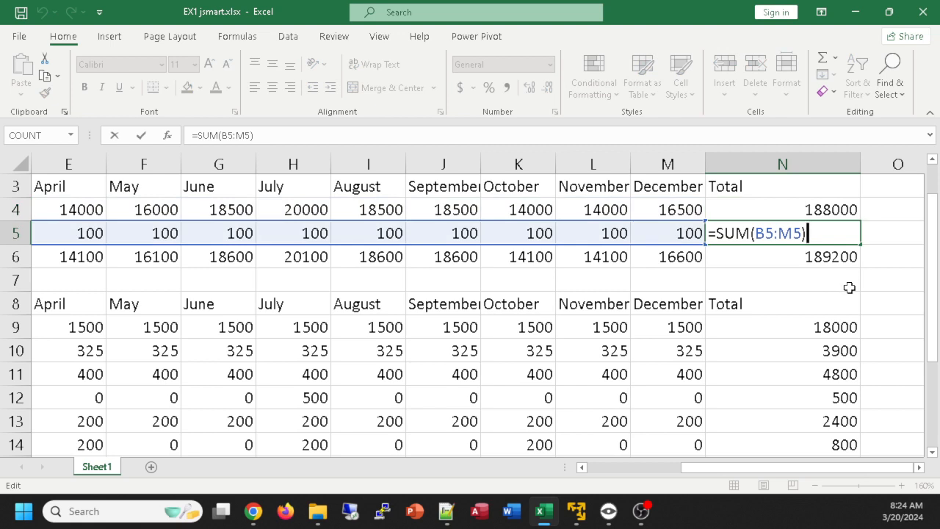
key(ctrl+Return)
double_click(818, 261)
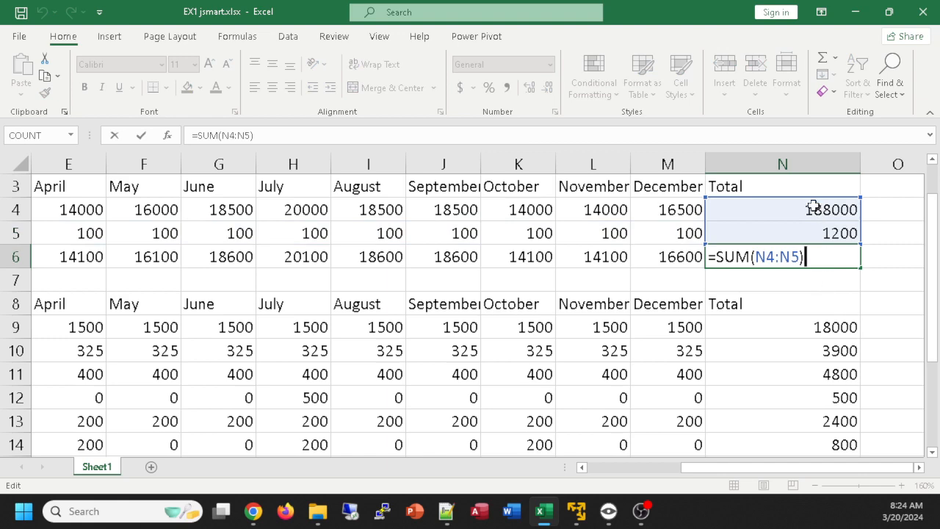
key(ctrl+Return)
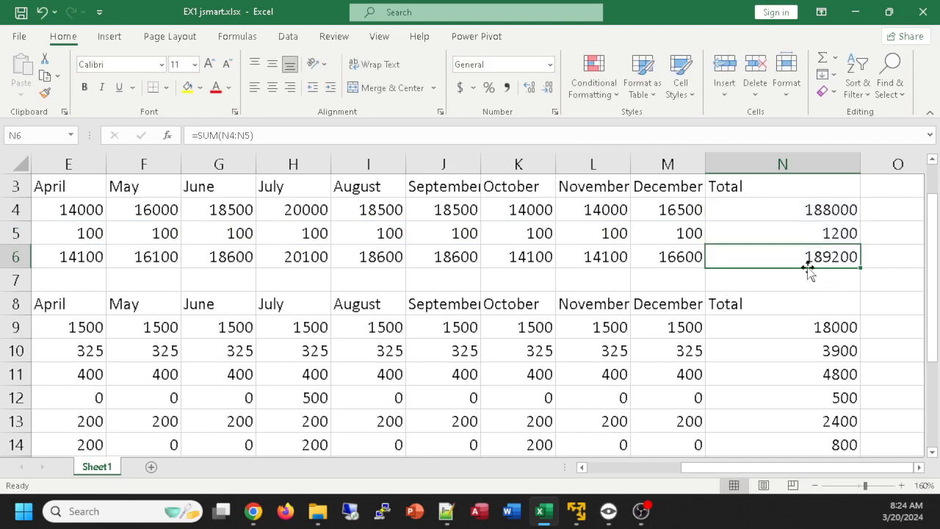
Step: Review the expense categories, the monthly Rent amounts, the January expense column and the July Website expense
scroll(768, 346, down, 2)
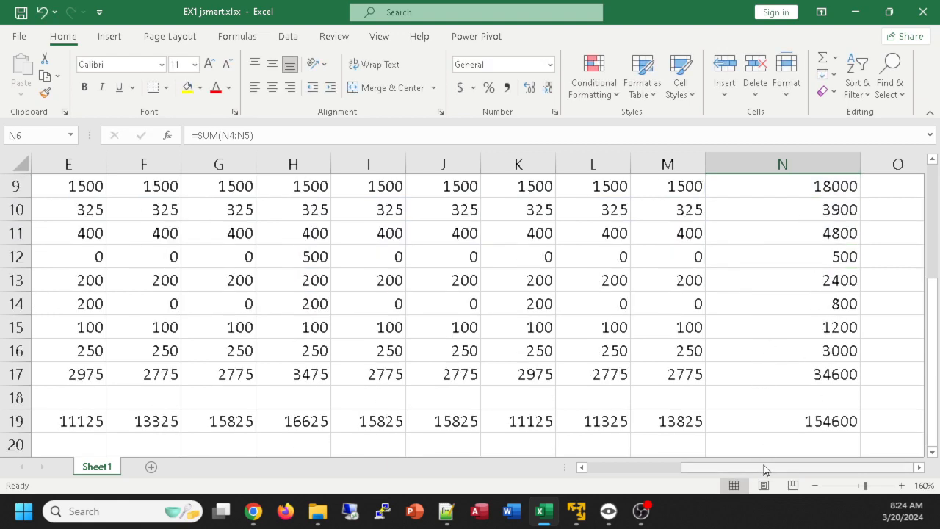
drag(764, 470, 670, 470)
scroll(311, 359, up, 1)
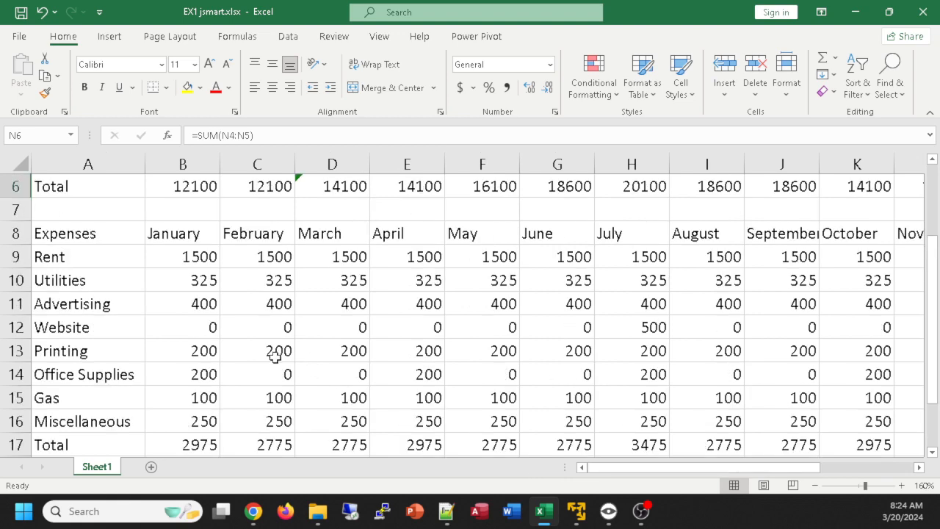
drag(81, 253, 96, 412)
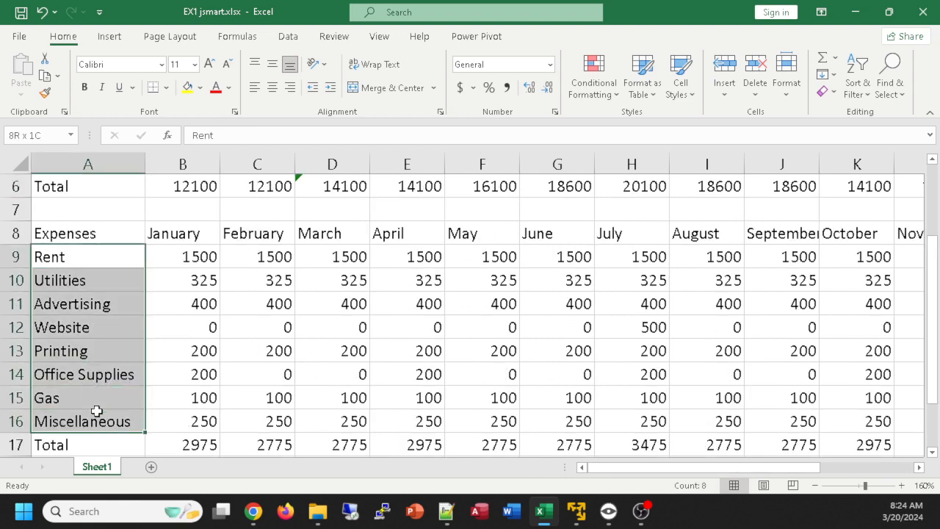
drag(185, 254, 781, 254)
click(176, 251)
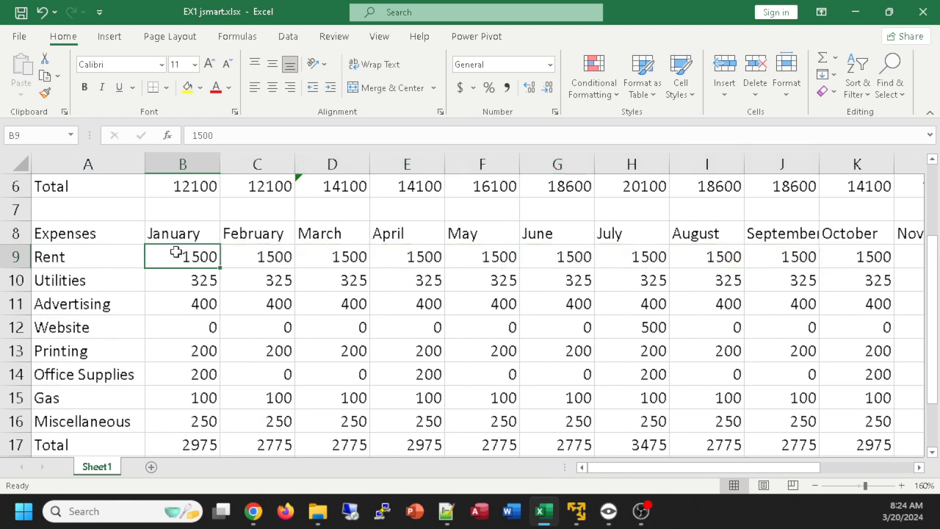
drag(176, 252, 188, 440)
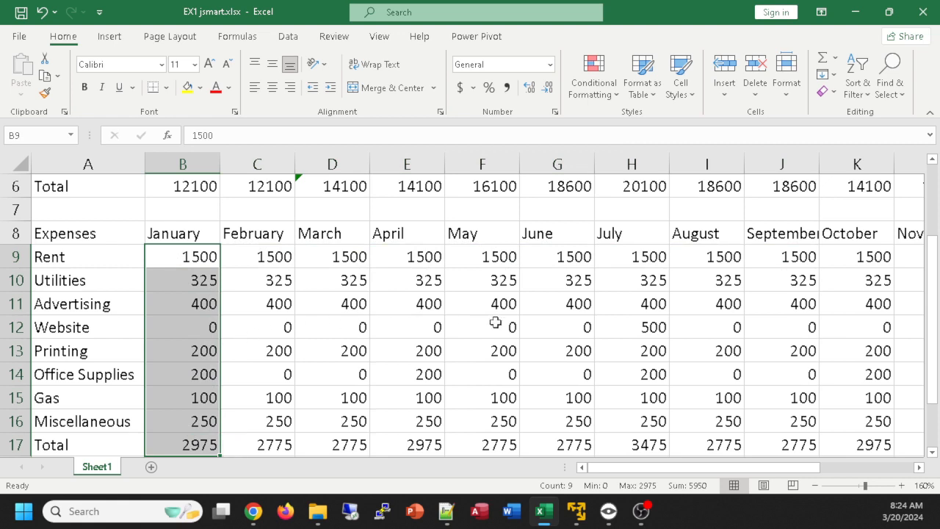
click(630, 324)
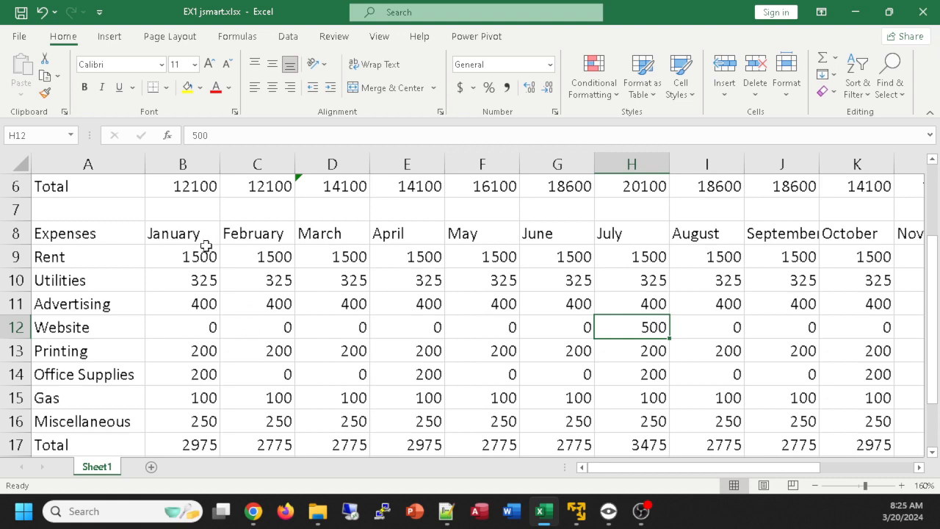
Step: Inspect the January Net formula in cell B19 and trace its references to the income and expense totals
scroll(297, 353, down, 2)
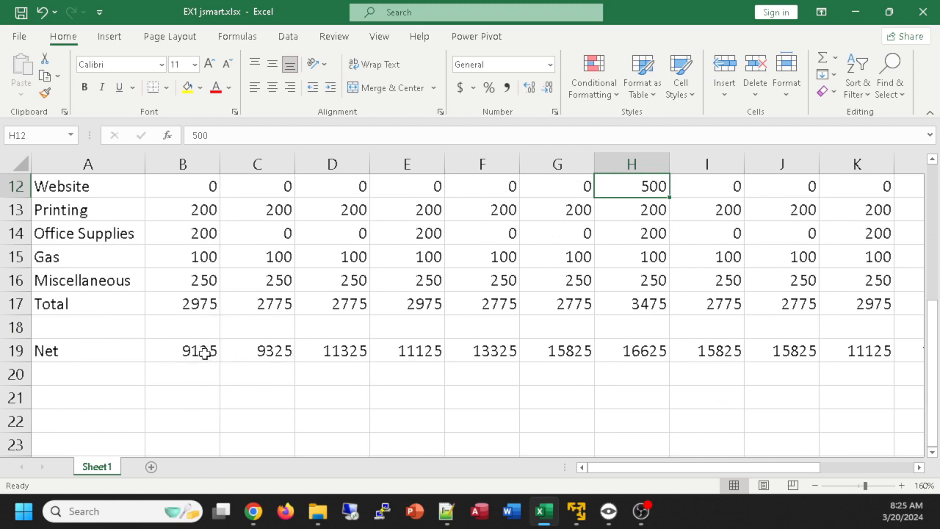
scroll(403, 355, up, 2)
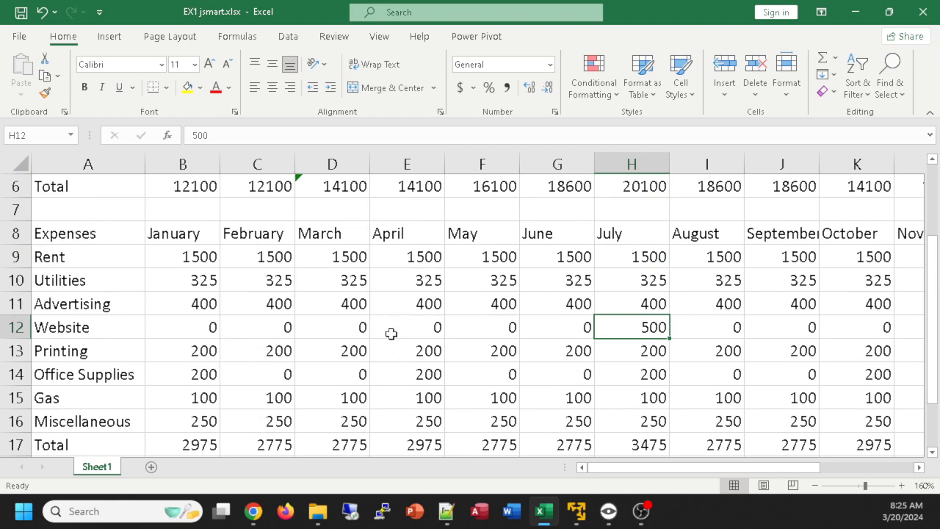
scroll(380, 332, down, 2)
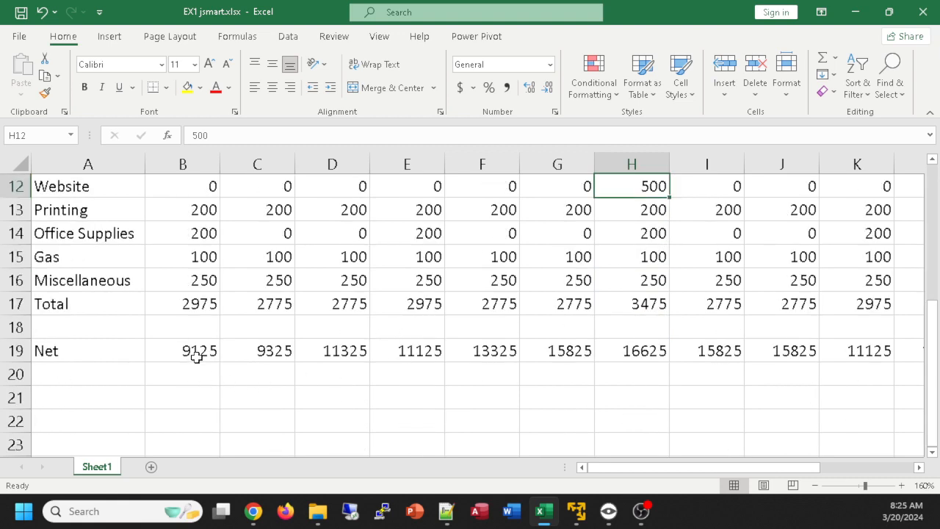
double_click(193, 350)
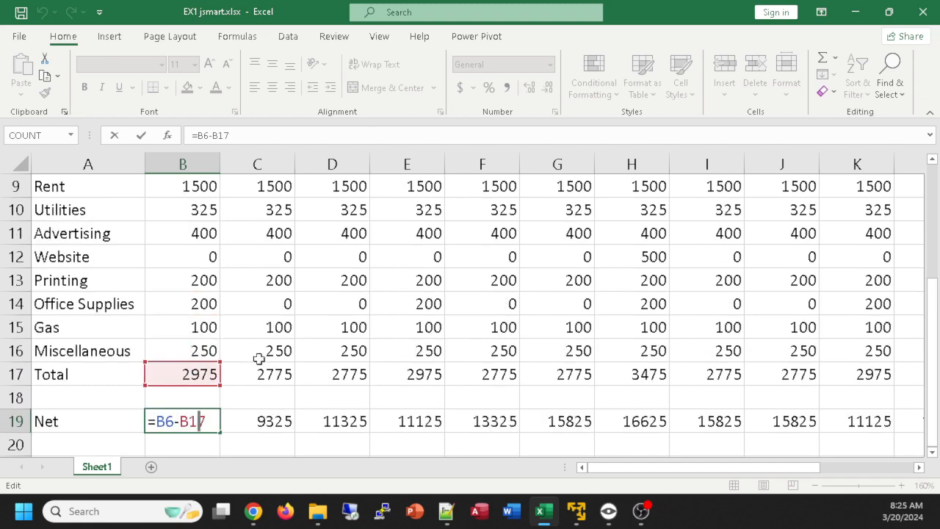
key(Escape)
key(F2)
scroll(321, 423, up, 2)
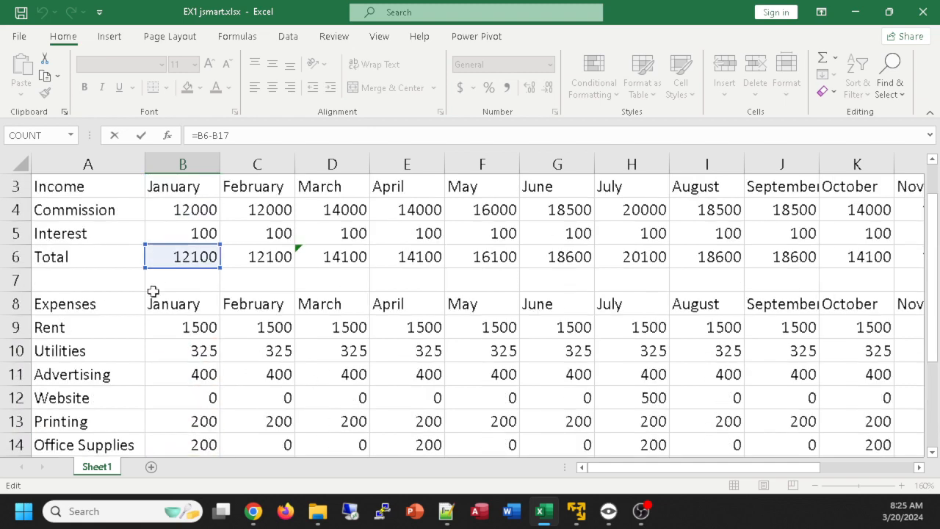
scroll(141, 277, up, 1)
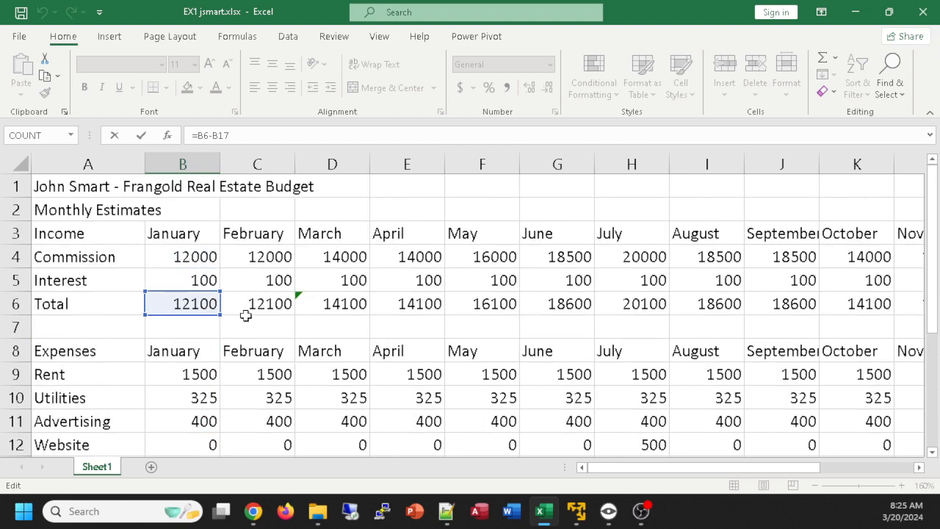
scroll(243, 311, down, 4)
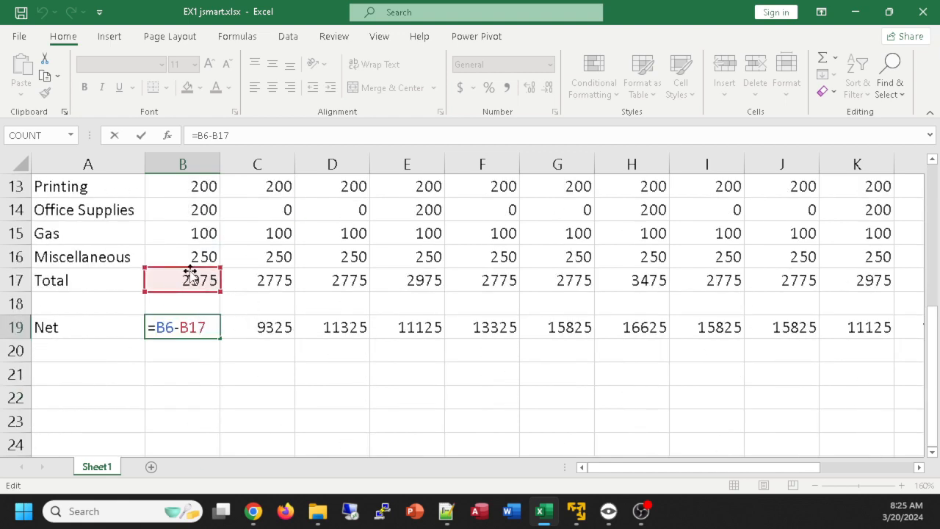
scroll(230, 278, up, 3)
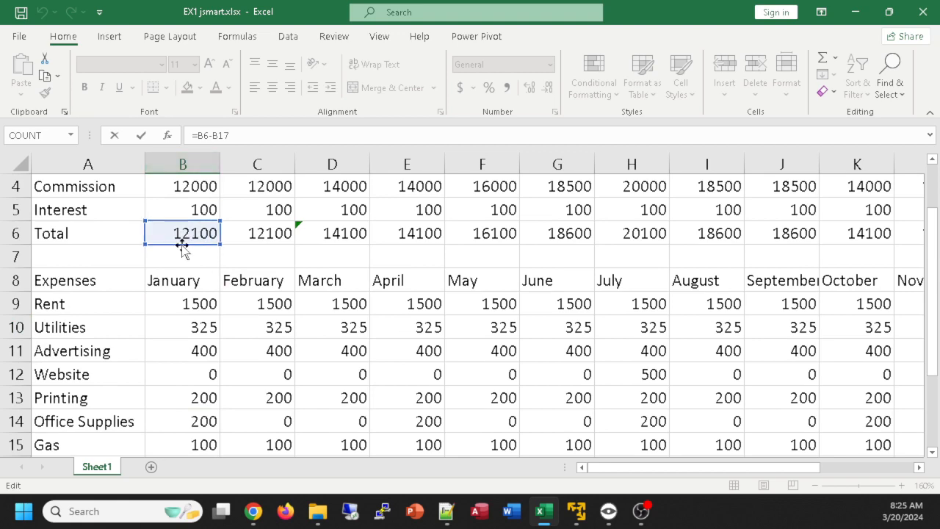
scroll(254, 236, down, 2)
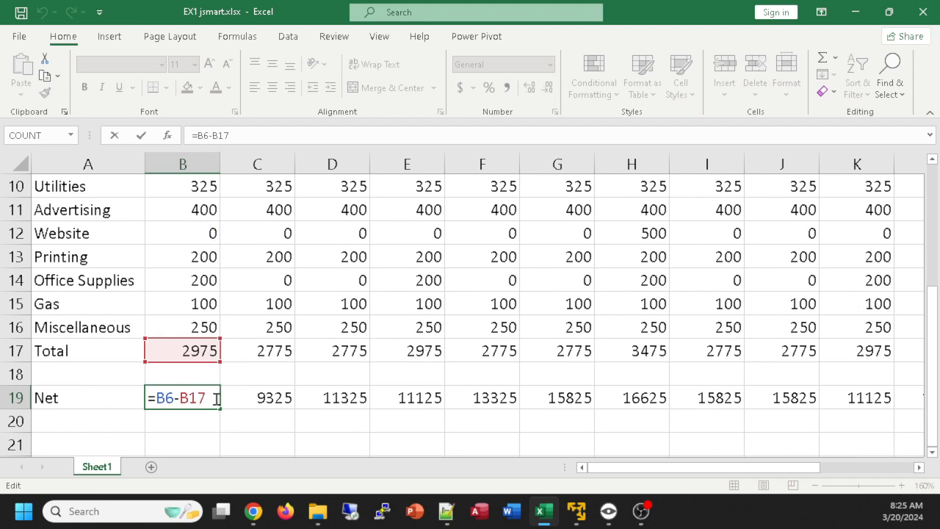
key(ctrl+Return)
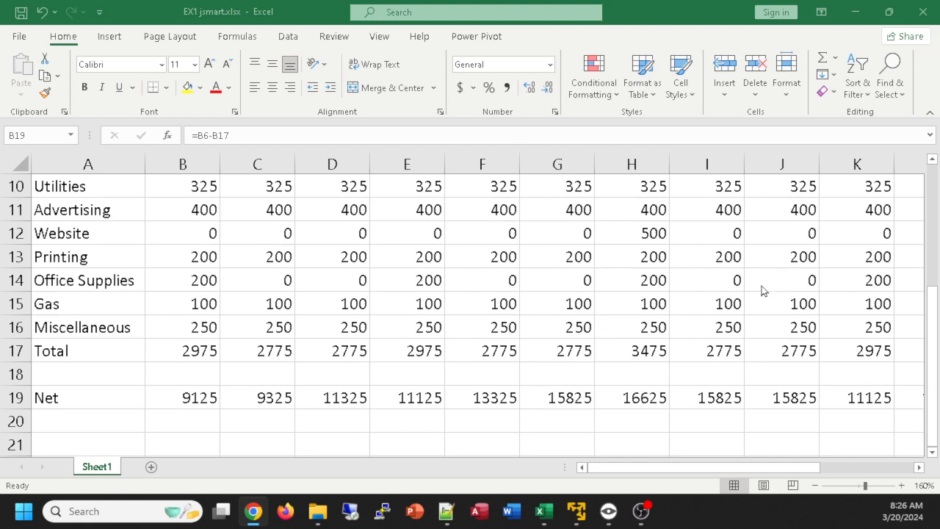
scroll(535, 302, up, 2)
scroll(535, 301, down, 1)
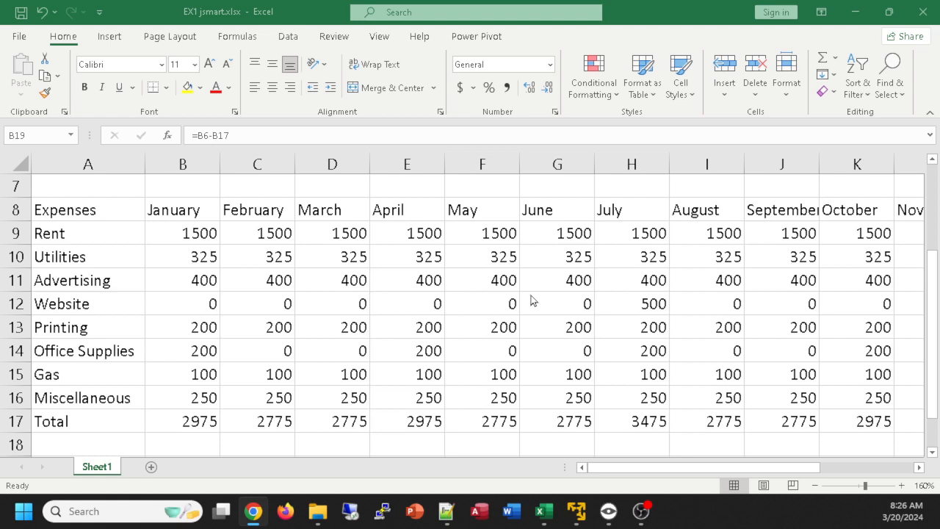
scroll(524, 310, down, 1)
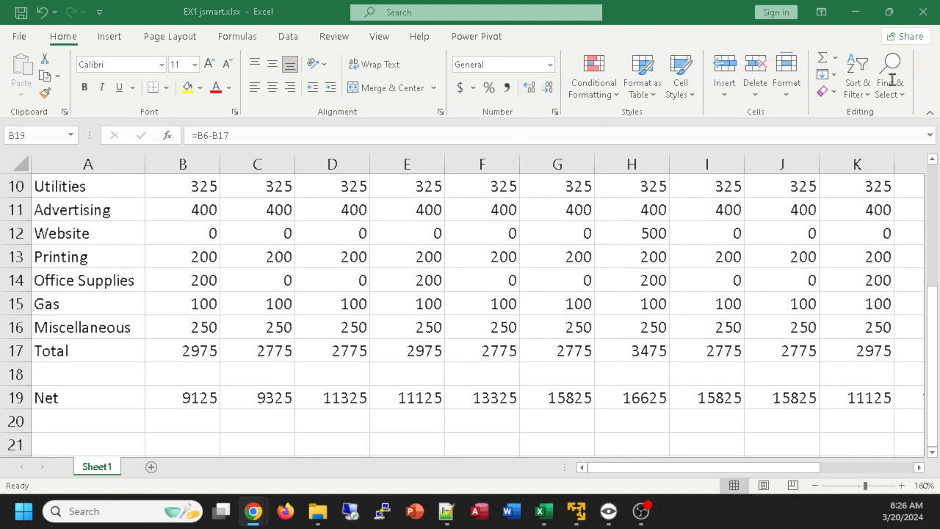
Step: Switch to the VitalSource textbook in Chrome and examine the unformatted and formatted worksheet pictures in Figure 1–46
drag(889, 77, 531, 18)
scroll(537, 279, up, 2)
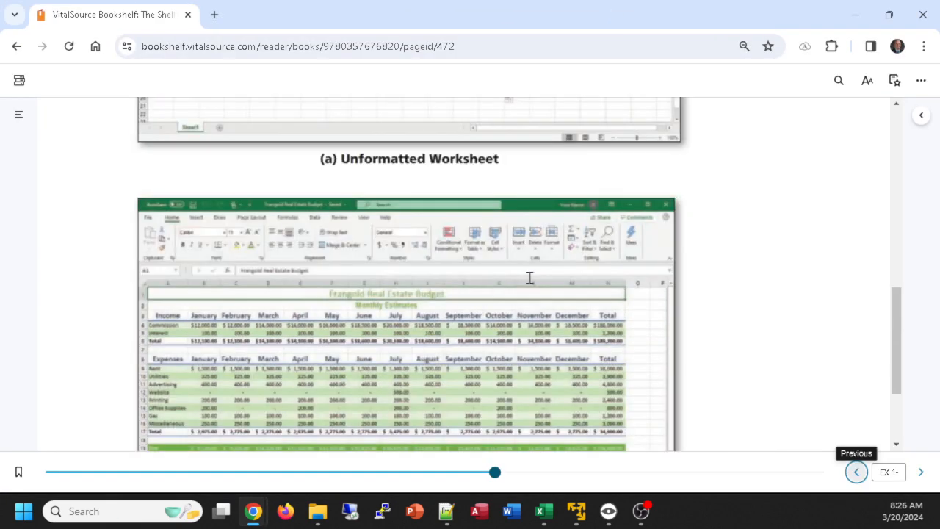
scroll(525, 276, down, 1)
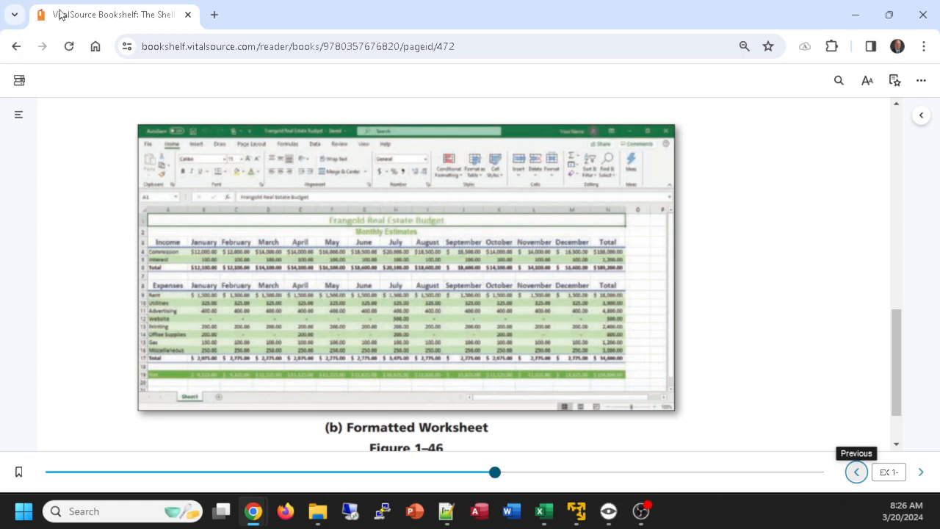
drag(58, 13, 939, 34)
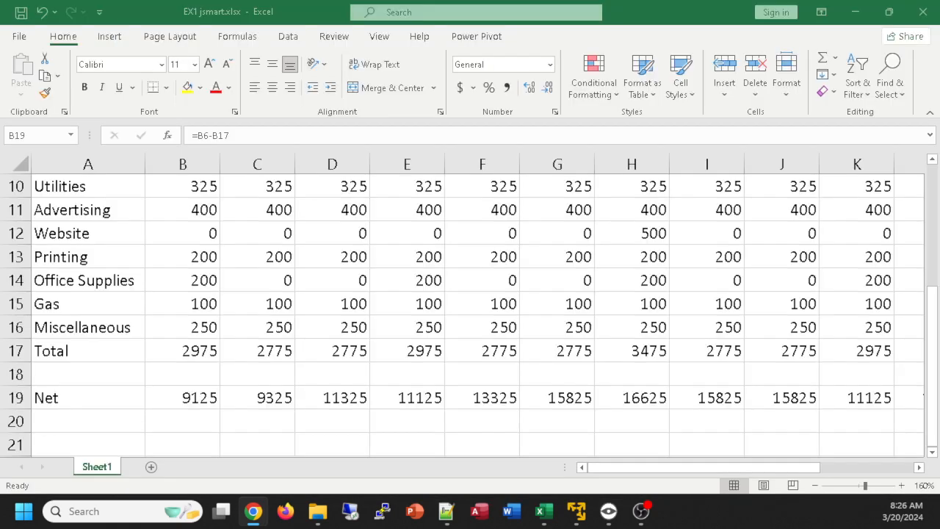
Step: Return to the Excel workbook and apply the Title cell style to the budget title in cell A1
scroll(388, 288, up, 3)
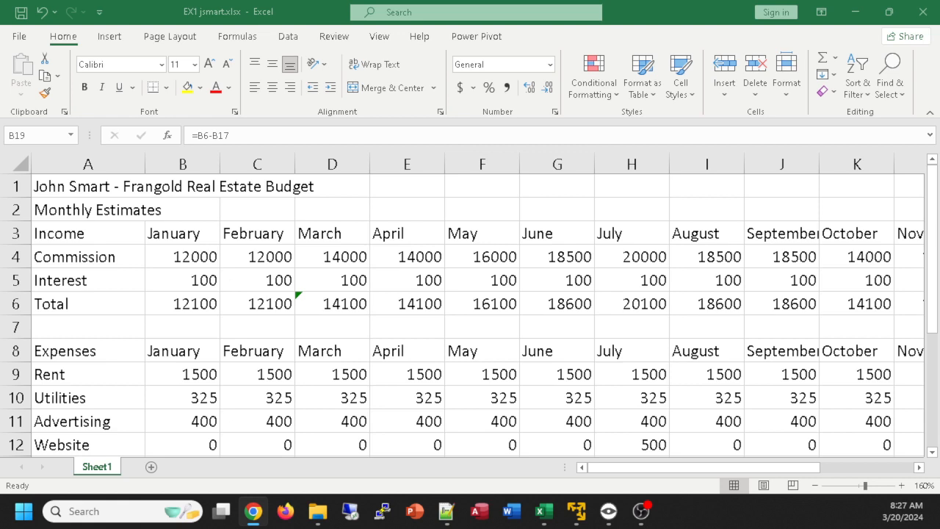
click(64, 185)
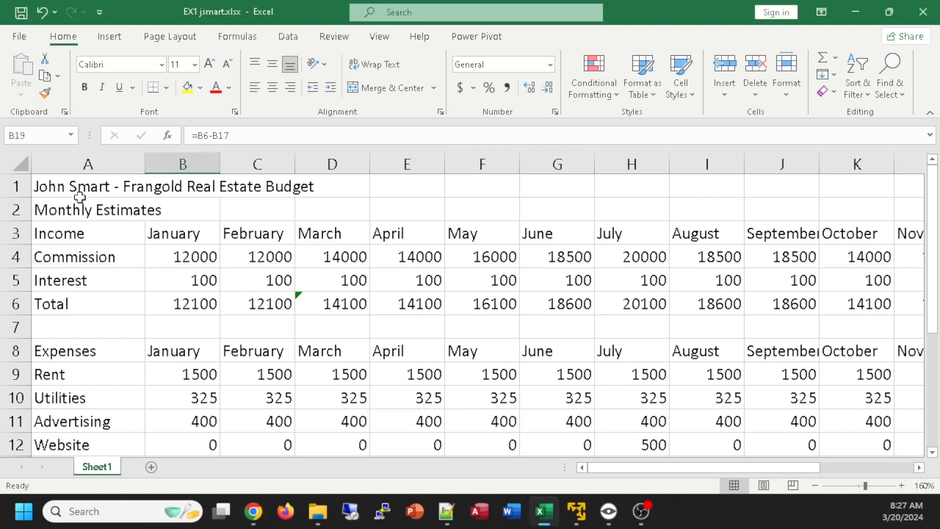
click(81, 190)
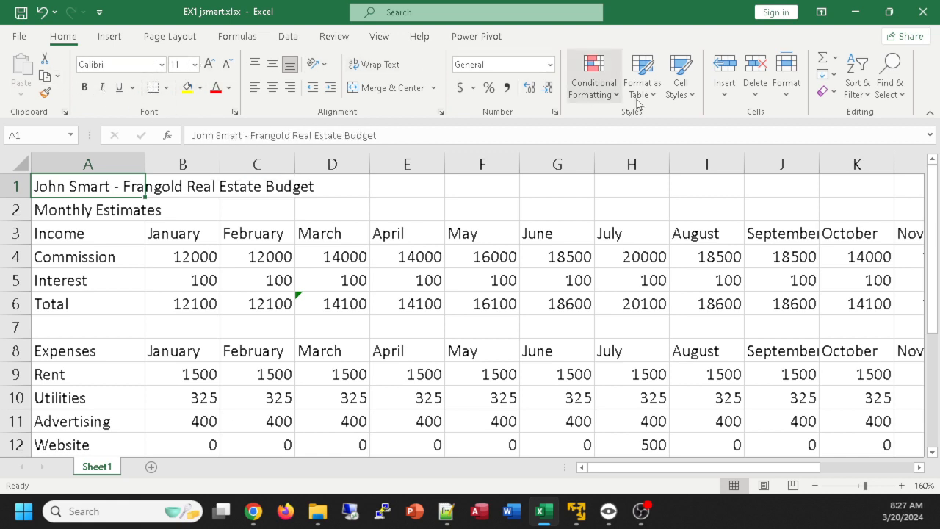
click(689, 96)
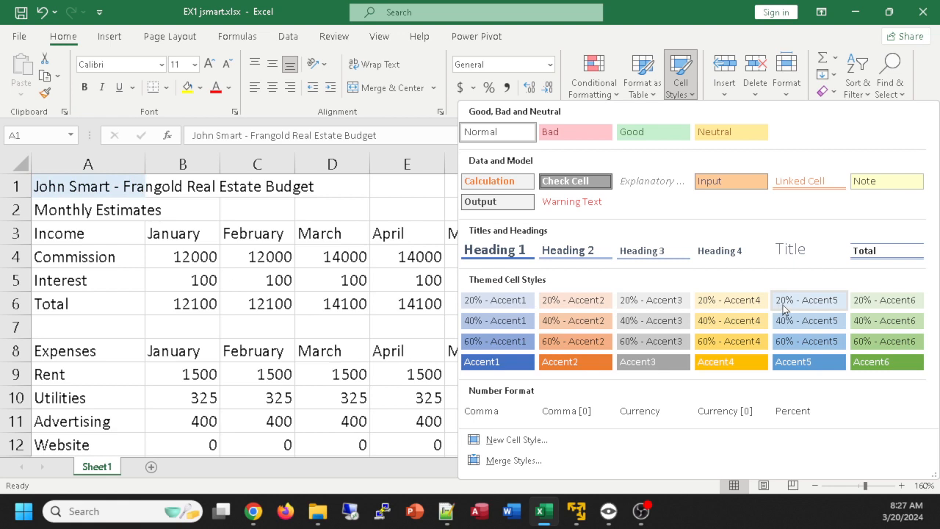
click(793, 250)
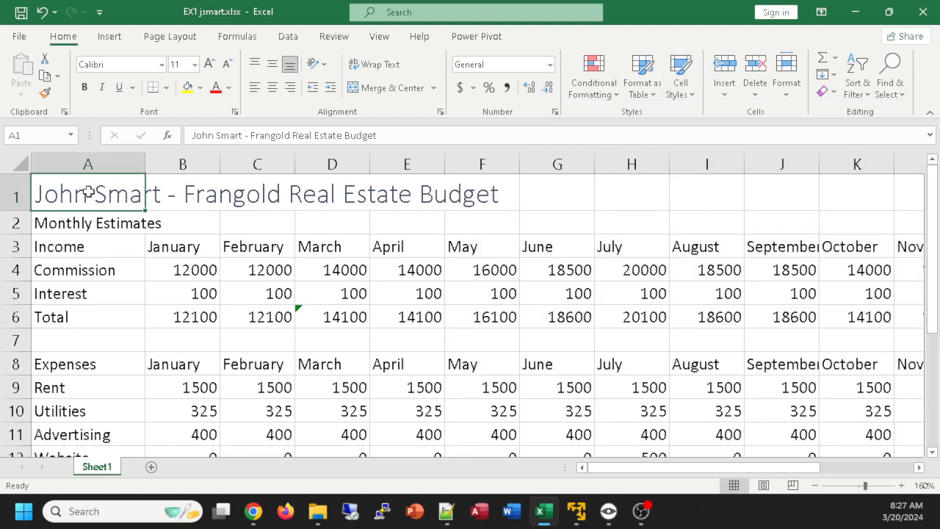
Step: Change the font of the Monthly Estimates subtitle in cell A2 to Arial Narrow
click(114, 301)
click(102, 195)
key(alt+Tab)
click(67, 220)
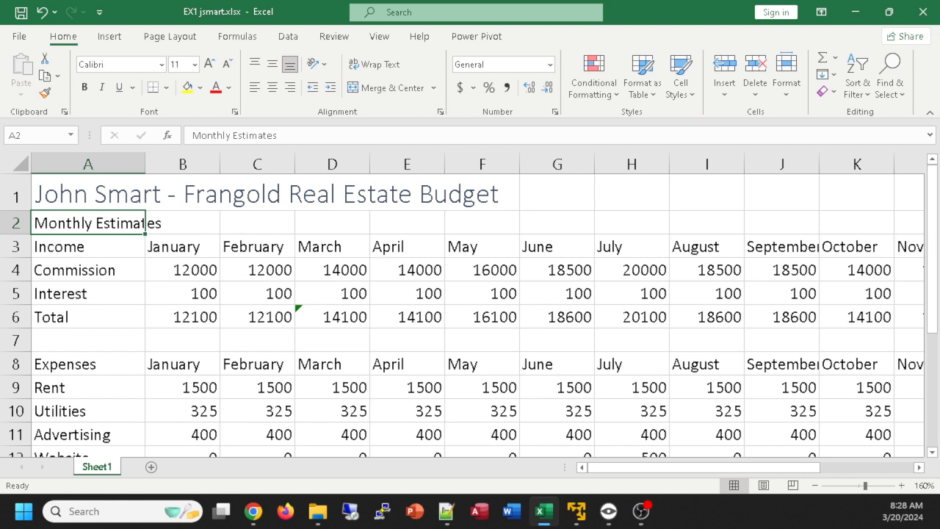
click(161, 66)
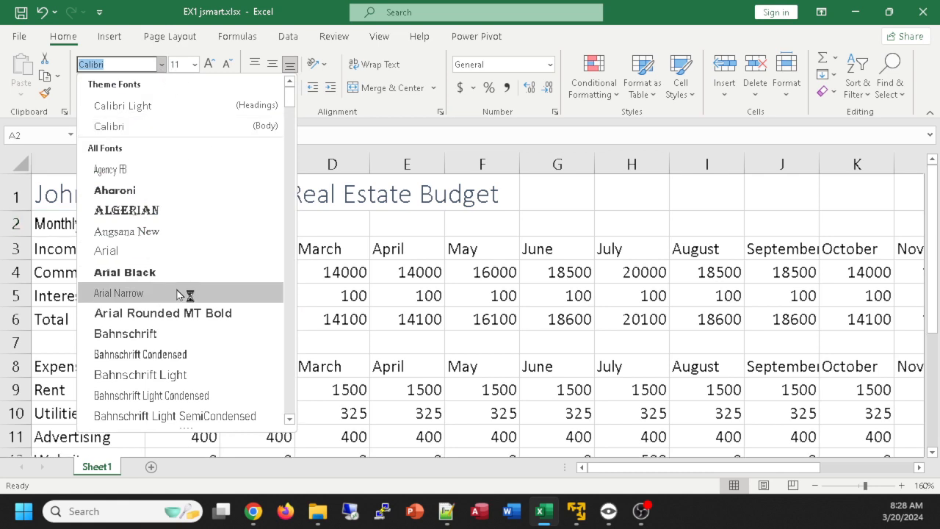
click(140, 295)
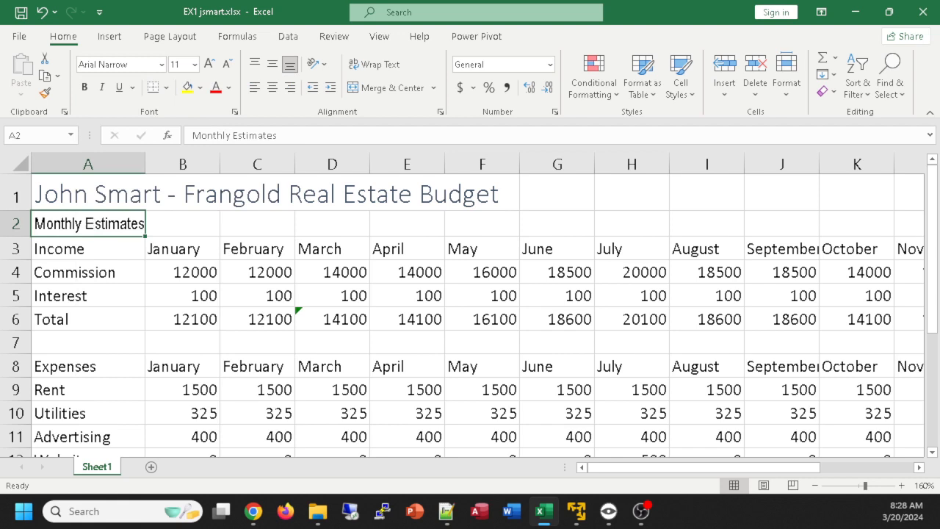
Step: Make the budget title in cell A1 bold
click(254, 511)
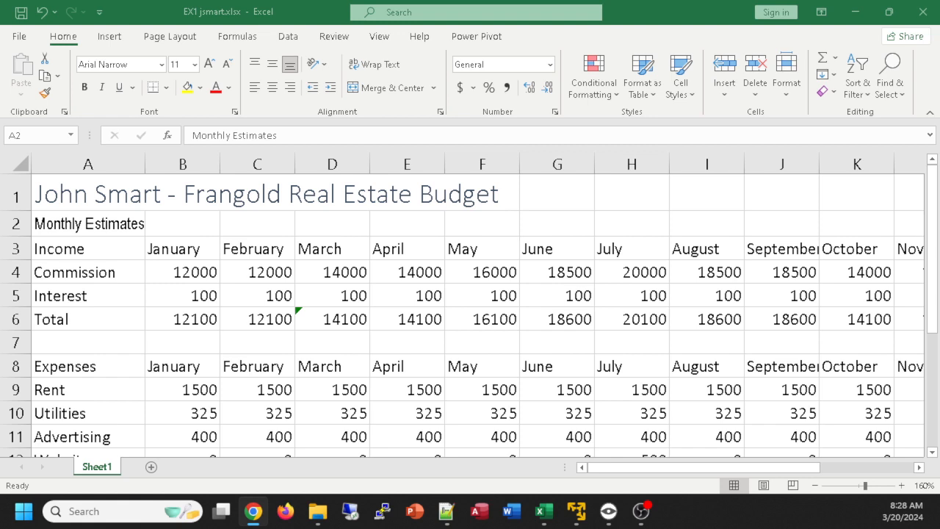
click(114, 224)
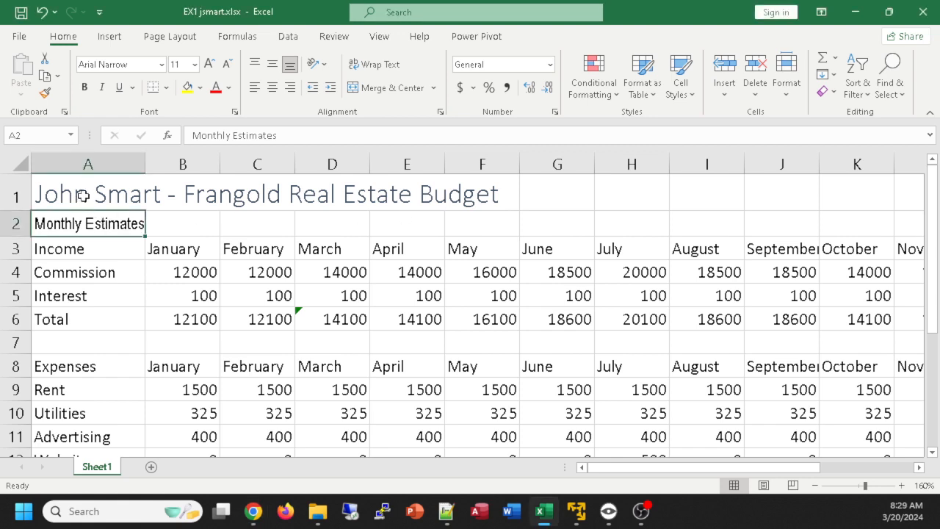
click(86, 195)
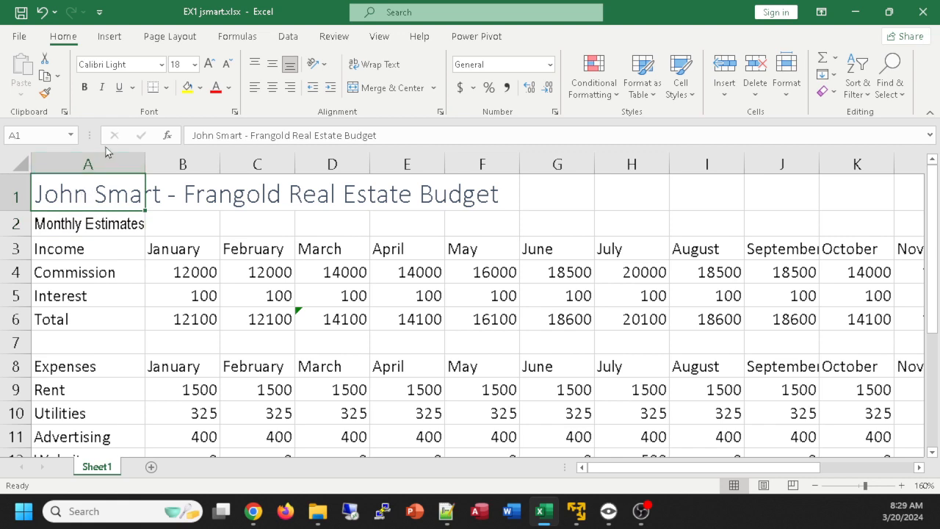
click(85, 89)
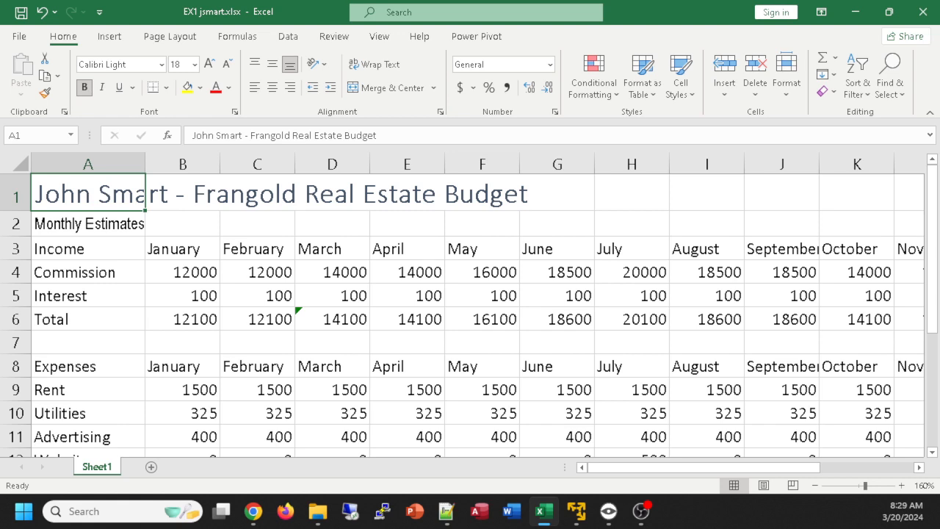
Step: Set the font size of the Monthly Estimates subtitle in cell A2 to 16
click(253, 511)
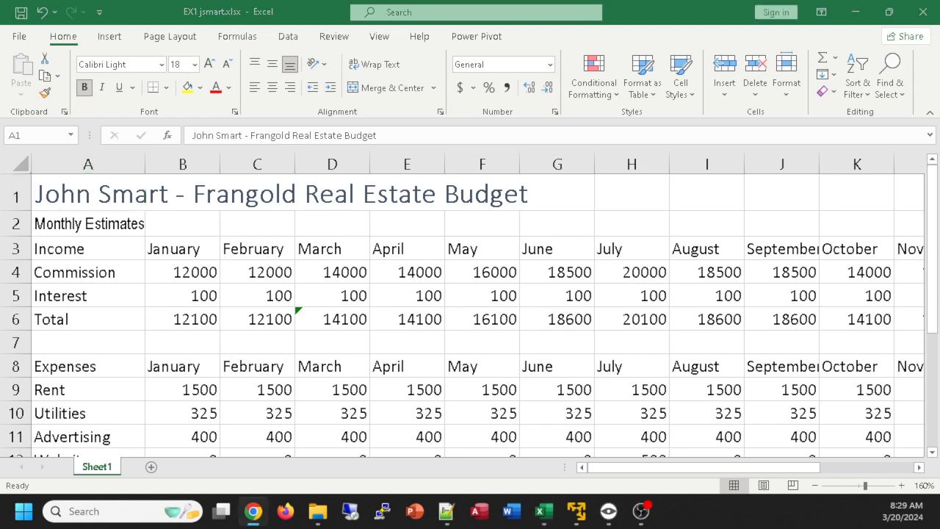
click(65, 225)
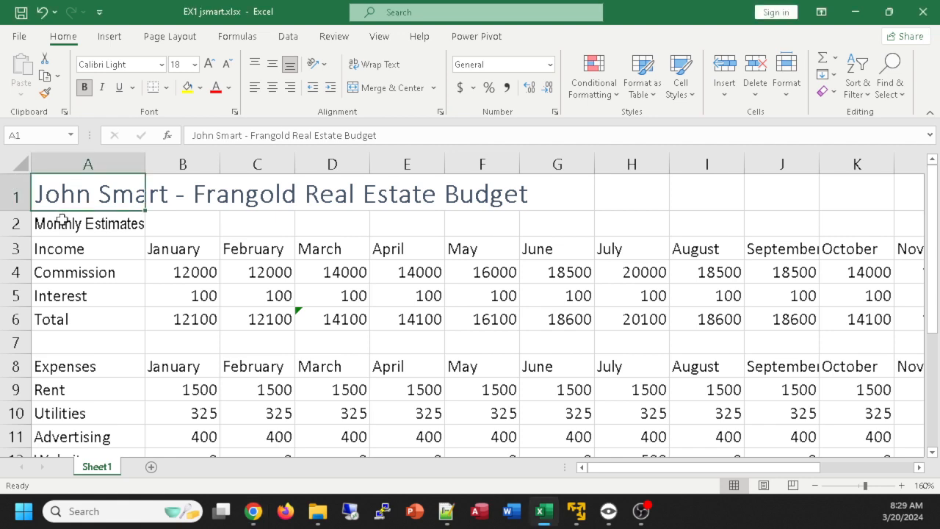
click(68, 223)
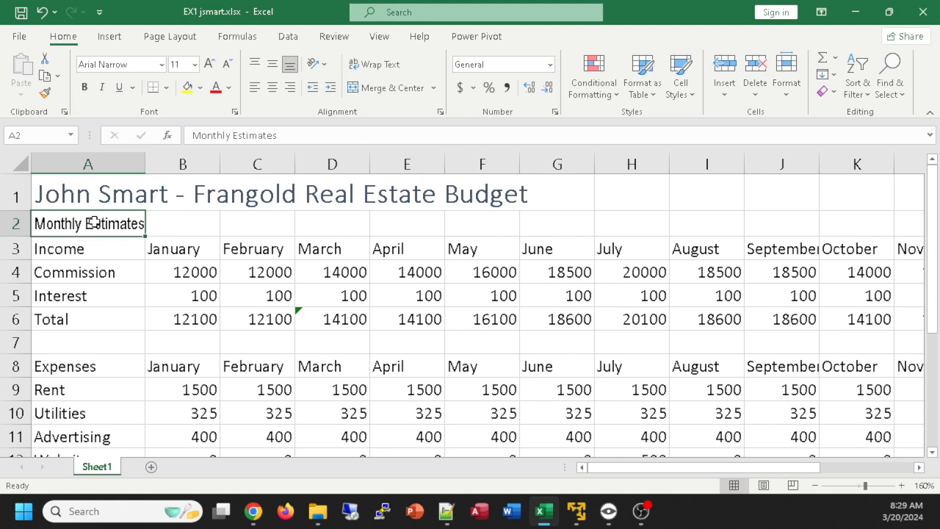
click(194, 65)
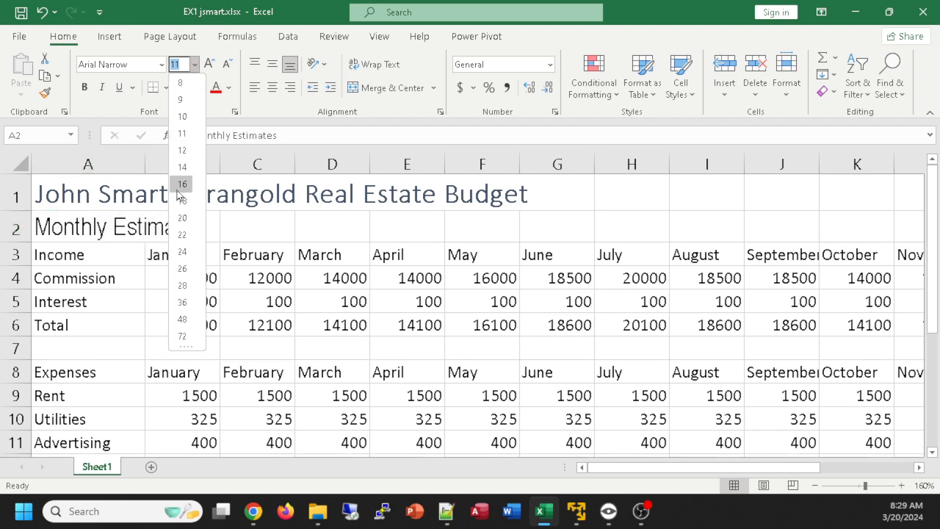
click(182, 184)
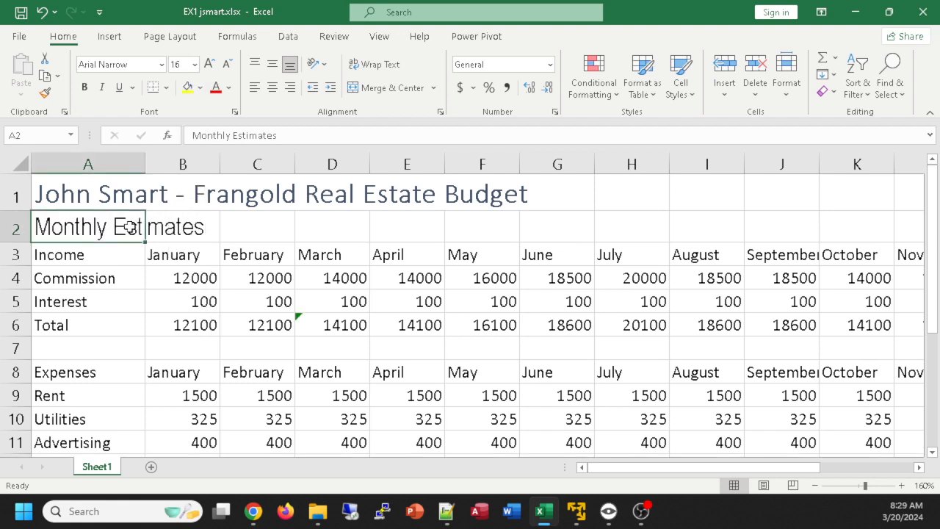
key(ctrl+d)
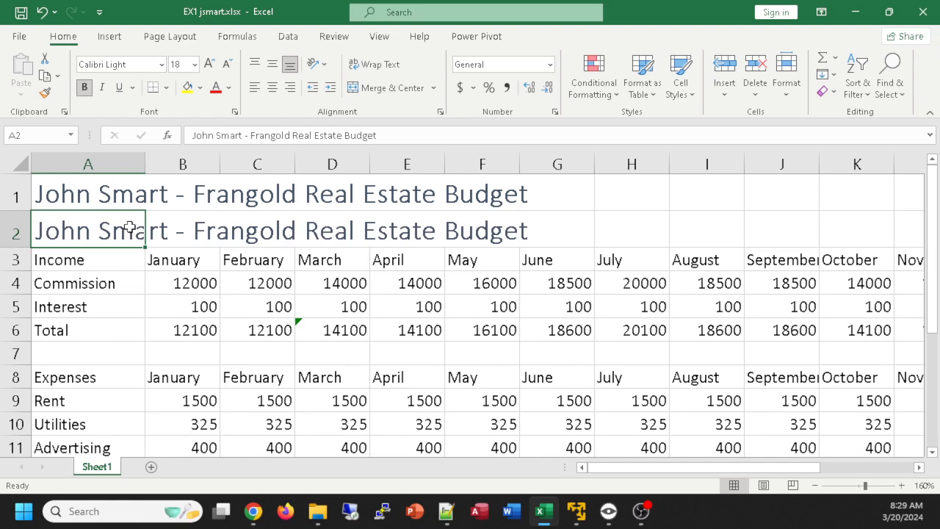
click(228, 250)
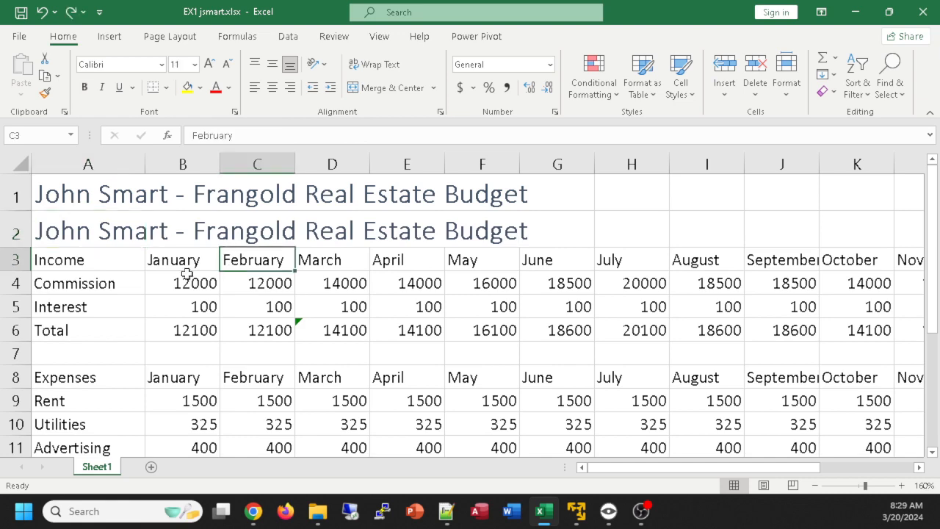
scroll(120, 253, down, 3)
scroll(120, 252, up, 3)
click(119, 247)
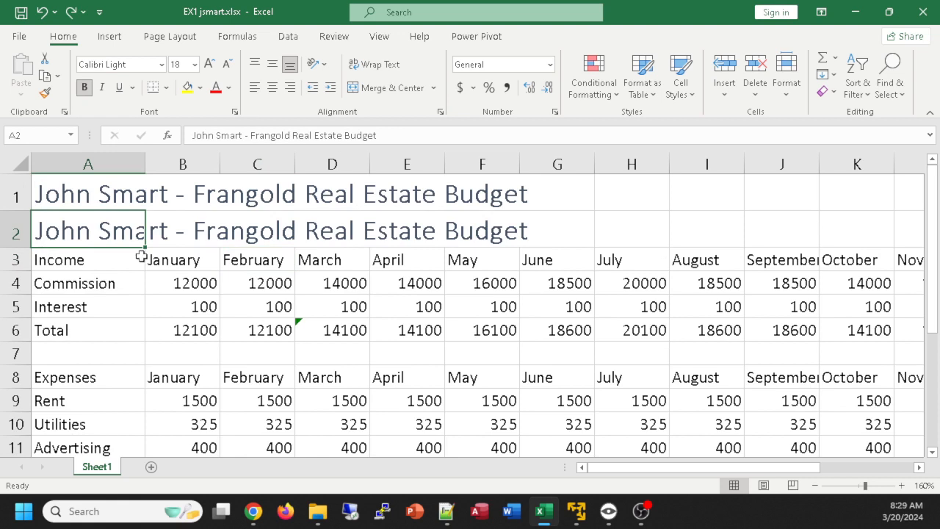
key(ctrl+z)
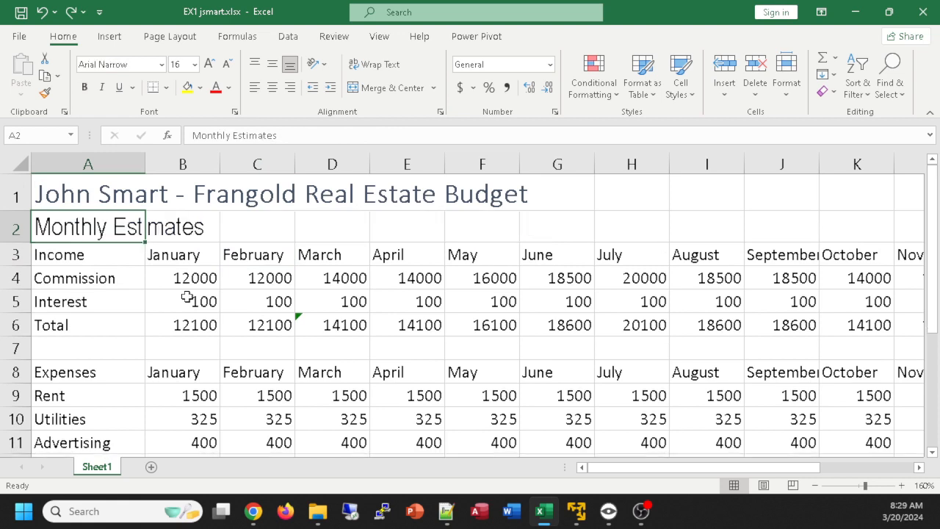
click(234, 235)
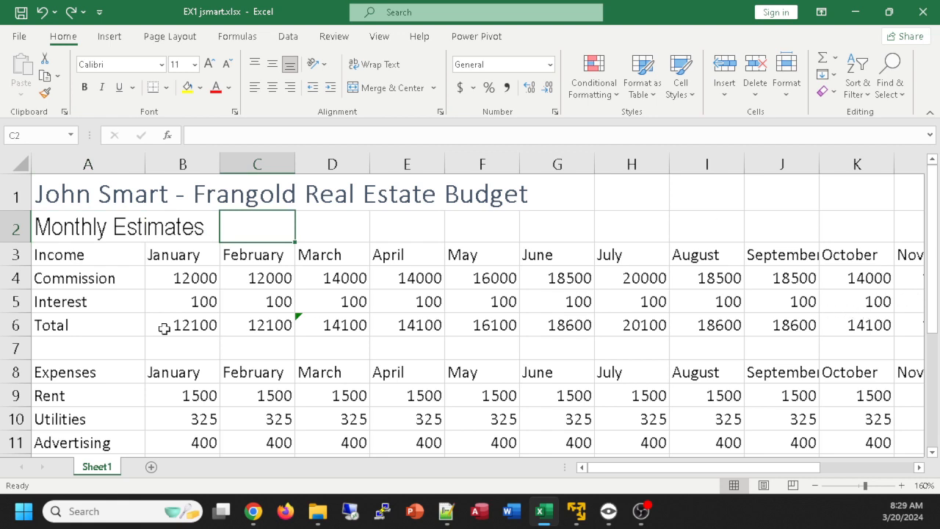
click(62, 232)
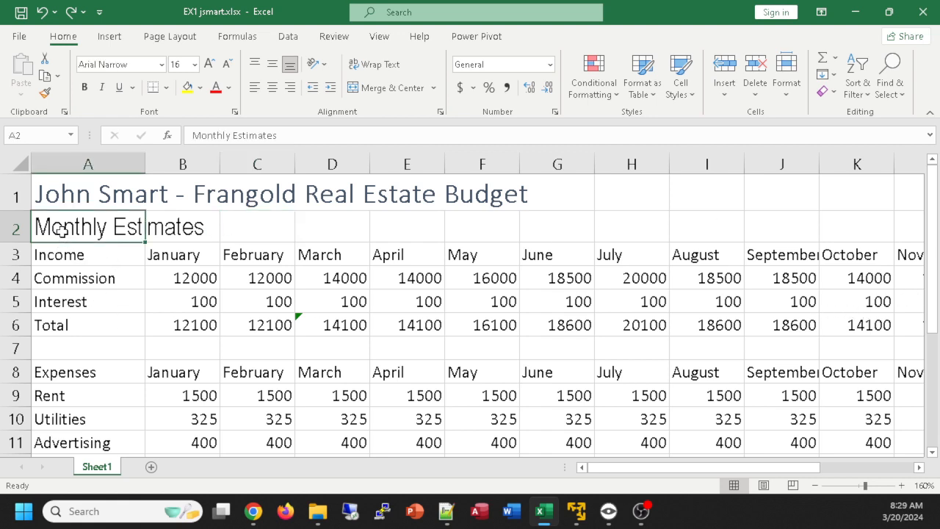
click(171, 228)
click(310, 225)
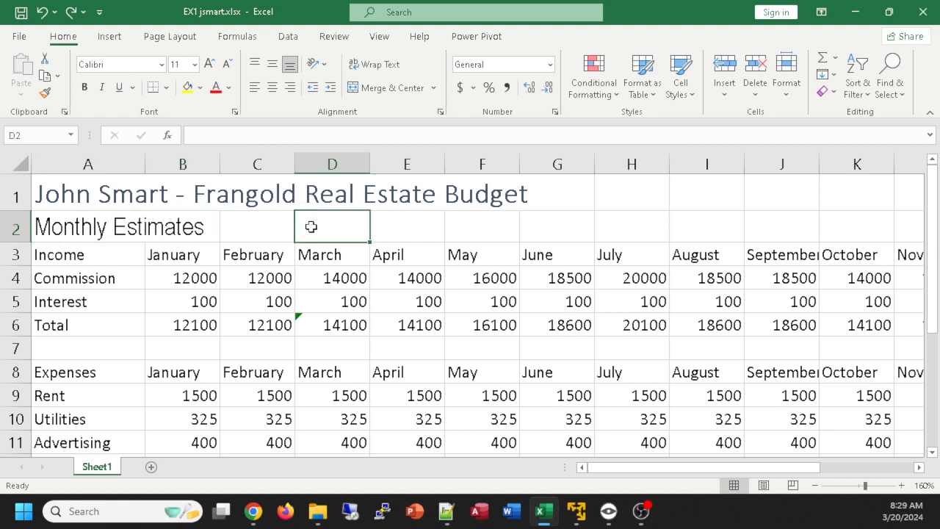
click(575, 227)
click(773, 220)
click(840, 219)
click(852, 196)
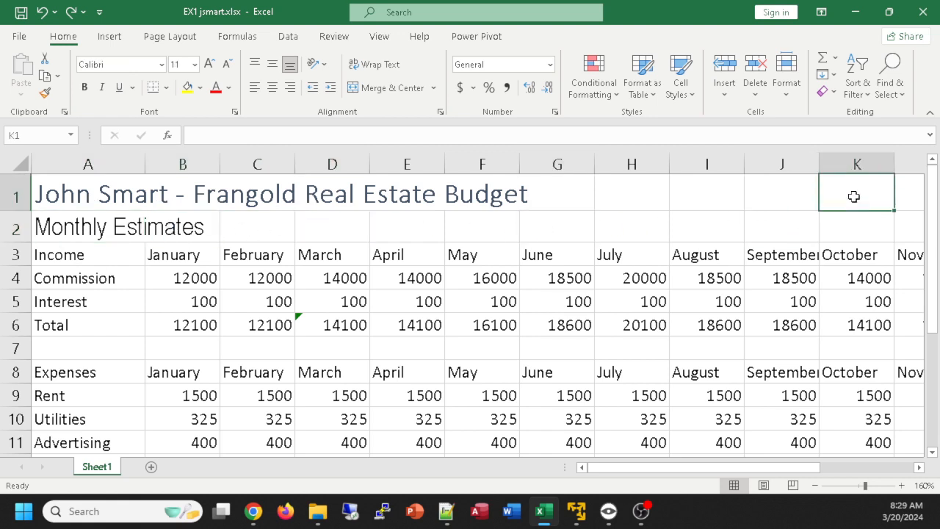
click(770, 203)
click(65, 220)
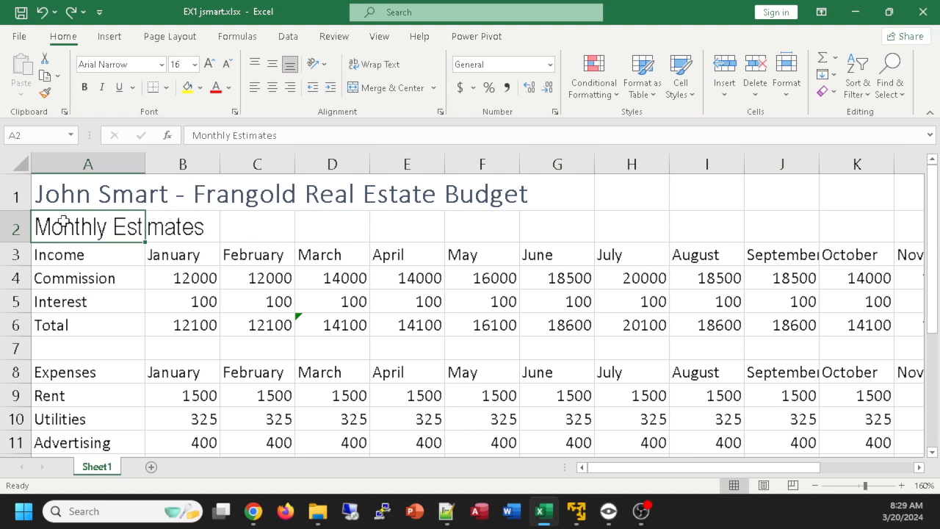
click(67, 193)
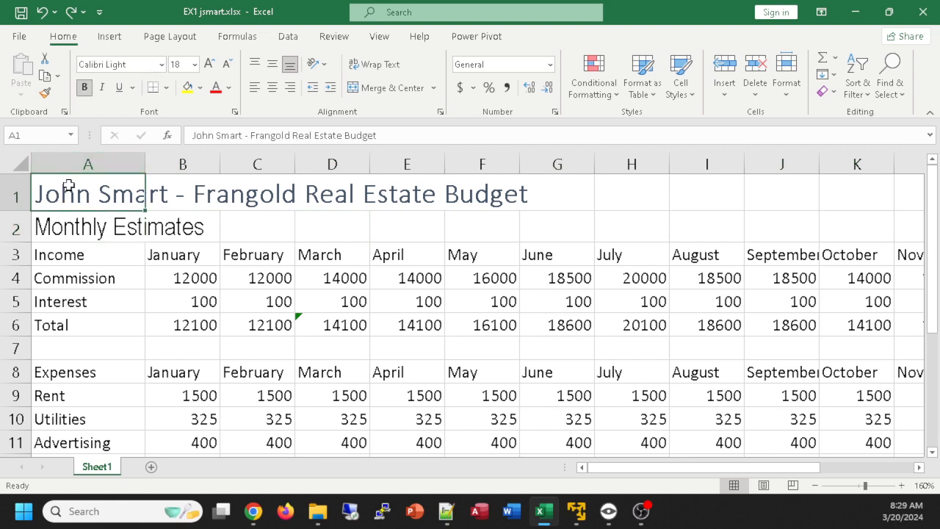
click(77, 232)
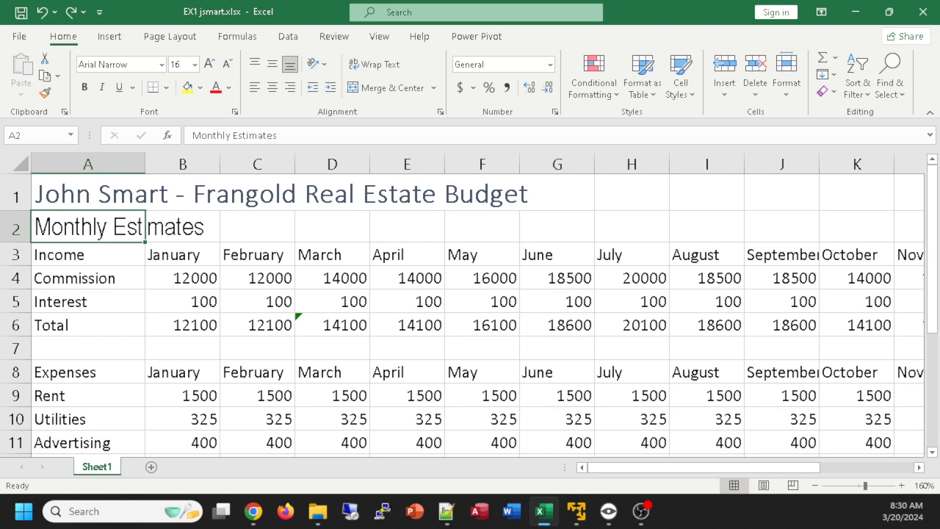
Step: Change the font color of the budget title in cell A1 to the standard-shade green theme color
click(253, 511)
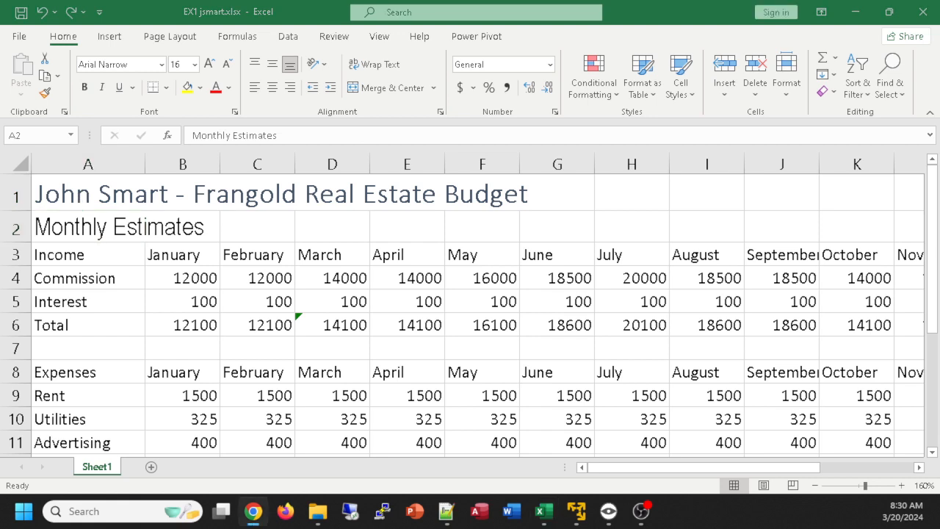
click(51, 194)
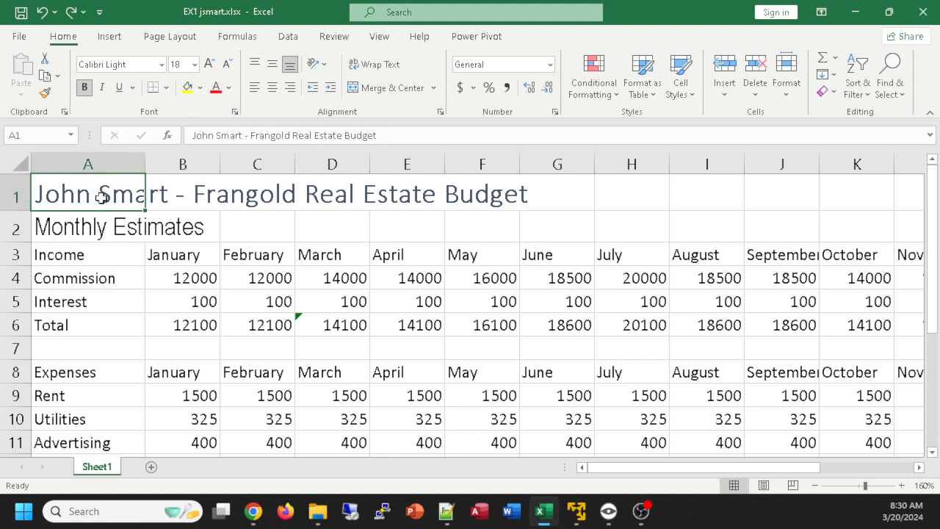
click(230, 87)
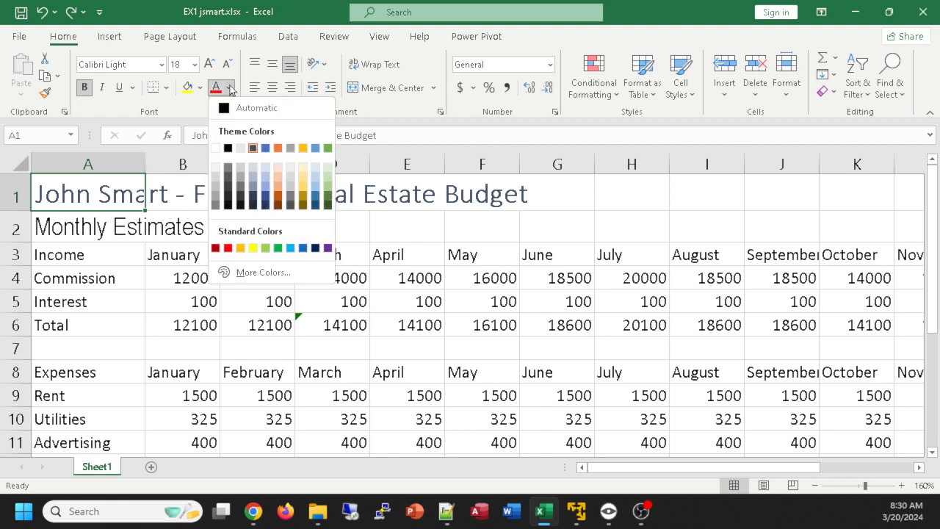
click(329, 149)
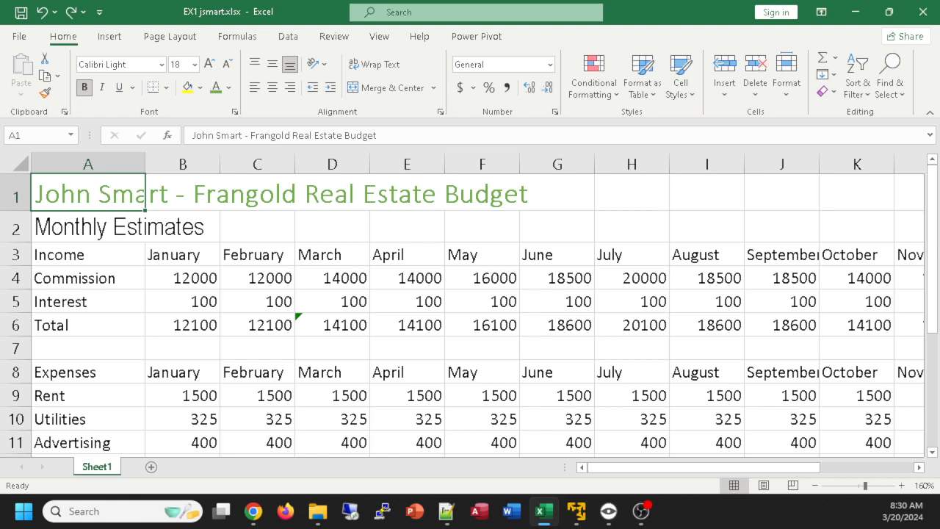
Step: Apply the same green font color as the budget title to the Monthly Estimates subtitle in cell A2
click(64, 224)
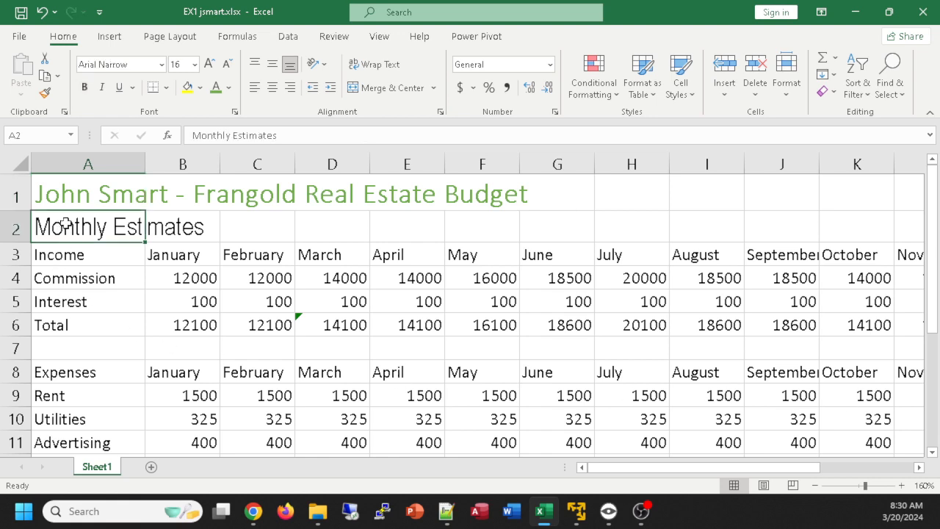
click(216, 88)
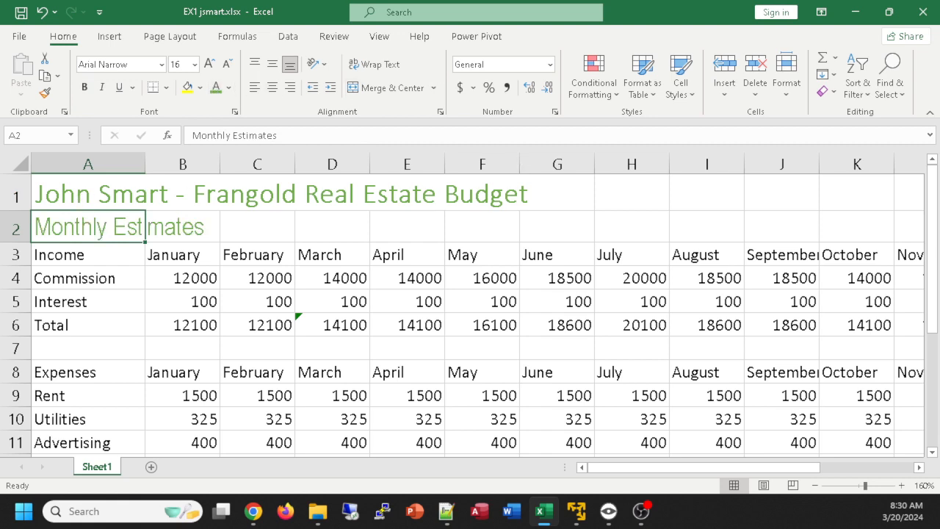
key(alt+Tab)
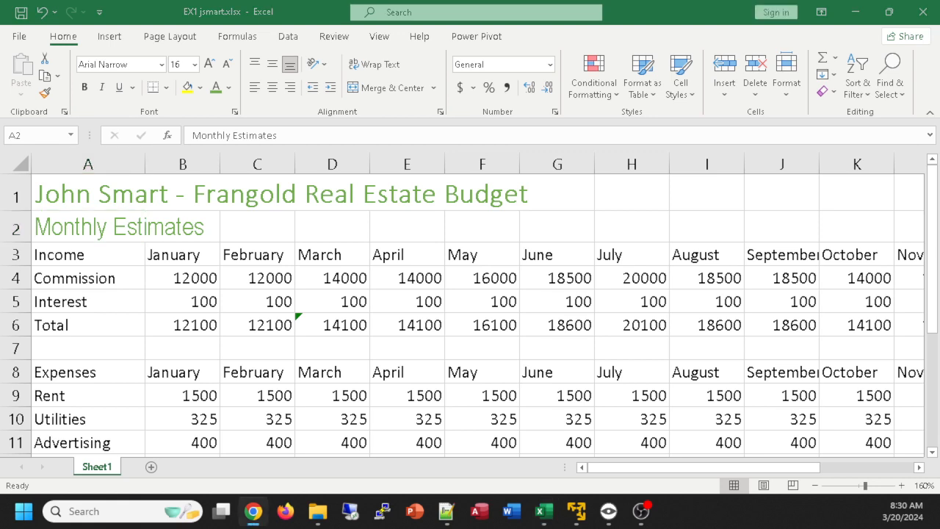
key(alt+Tab)
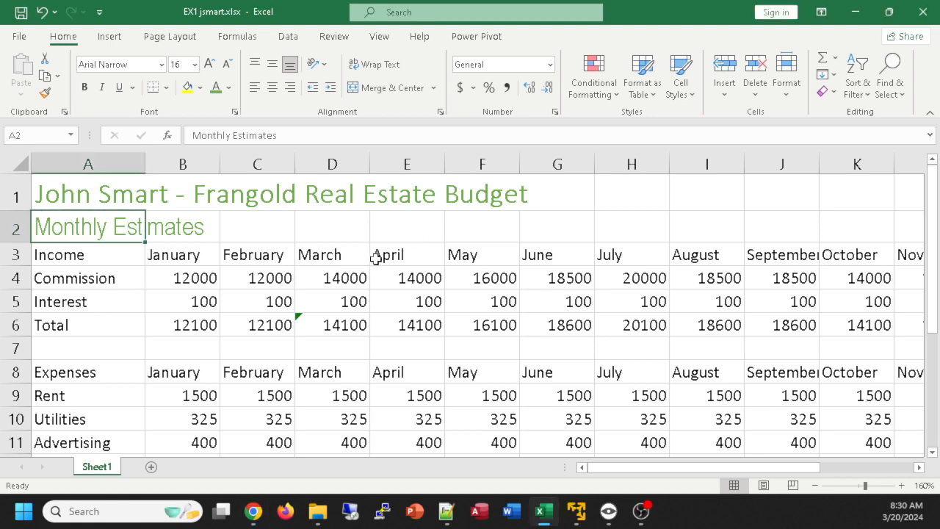
Step: Merge and center the Monthly Estimates subtitle across cells A2:N2
ctrl+scroll(375, 259, down, 3)
ctrl+scroll(375, 259, down, 2)
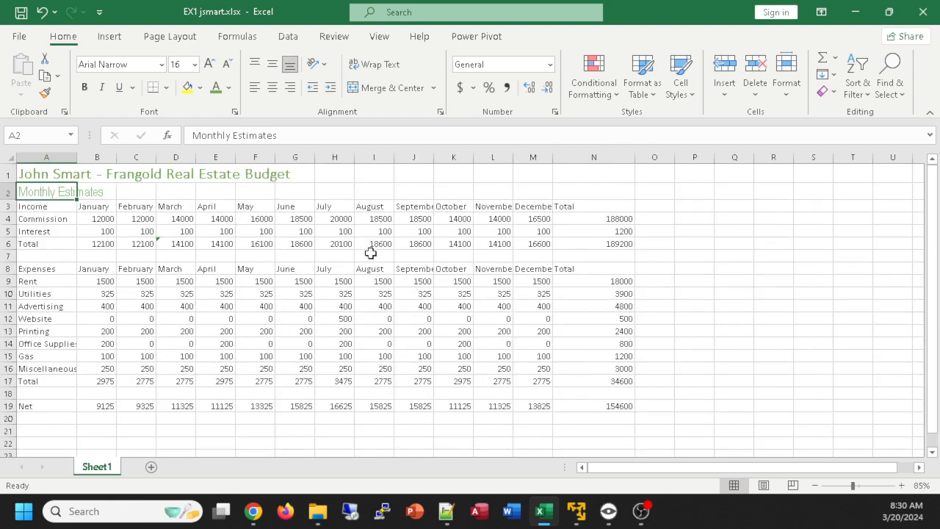
ctrl+scroll(370, 249, down, 1)
ctrl+scroll(371, 250, up, 4)
ctrl+scroll(372, 252, down, 4)
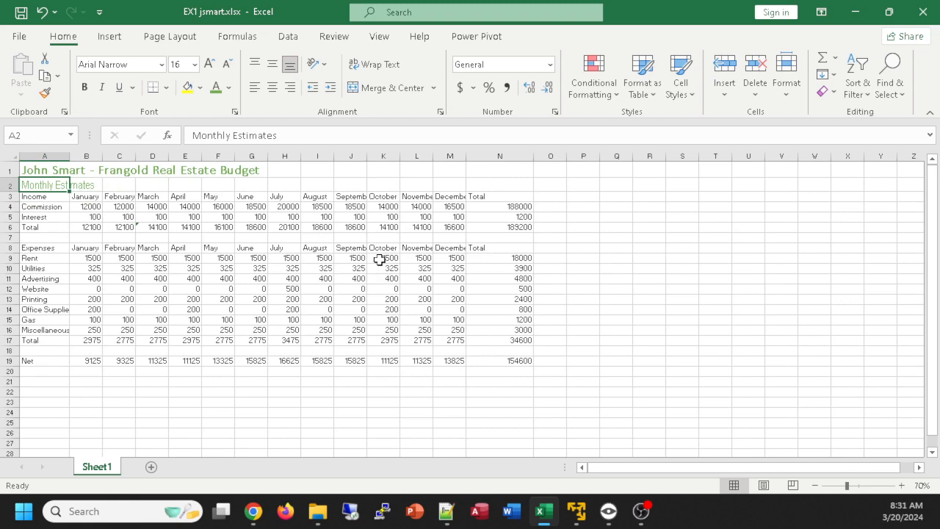
ctrl+scroll(379, 260, up, 4)
ctrl+scroll(378, 261, down, 1)
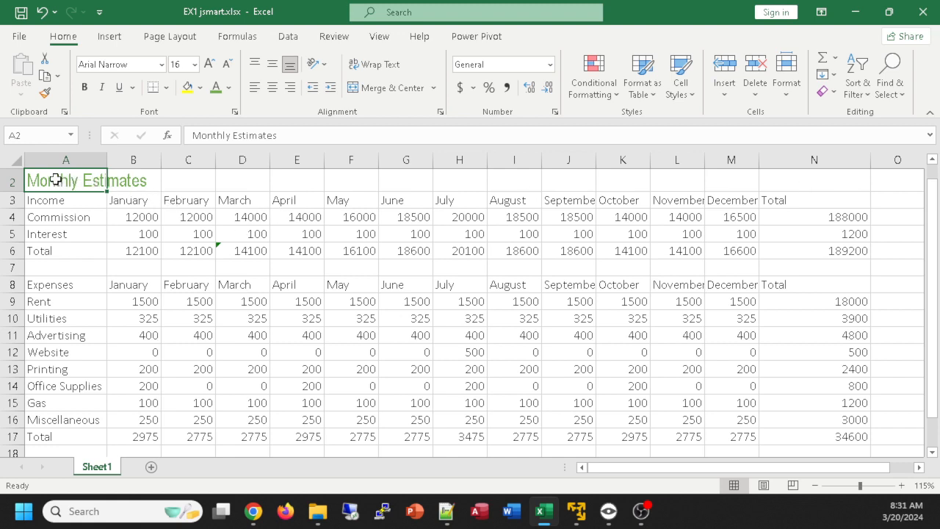
drag(56, 179, 814, 181)
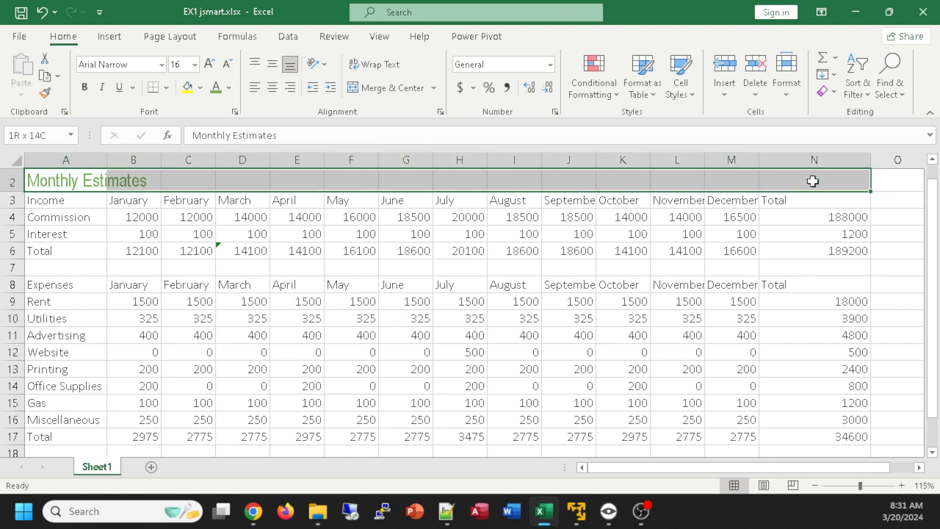
click(709, 254)
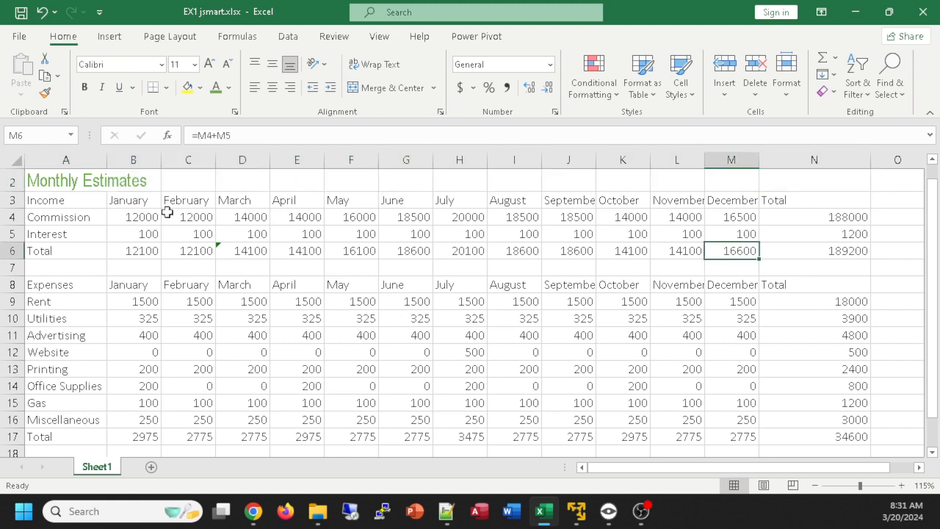
drag(51, 178, 817, 179)
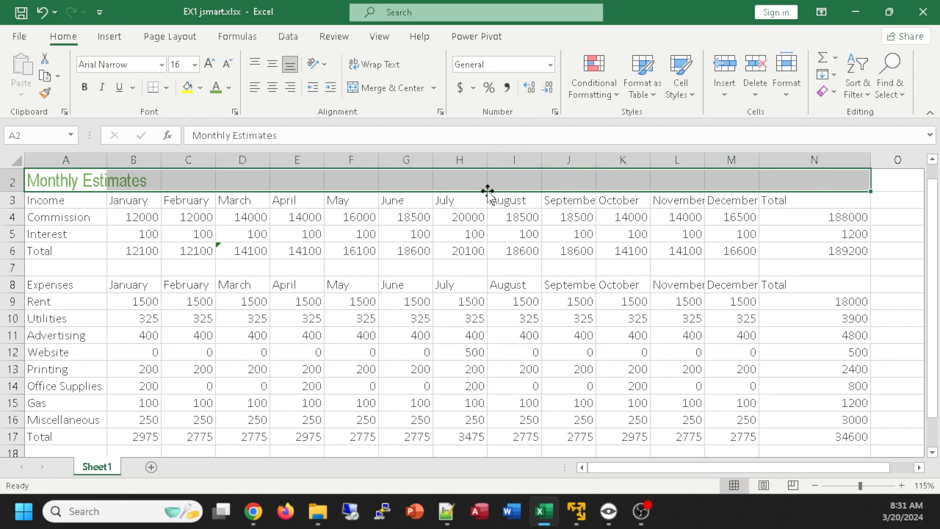
click(365, 88)
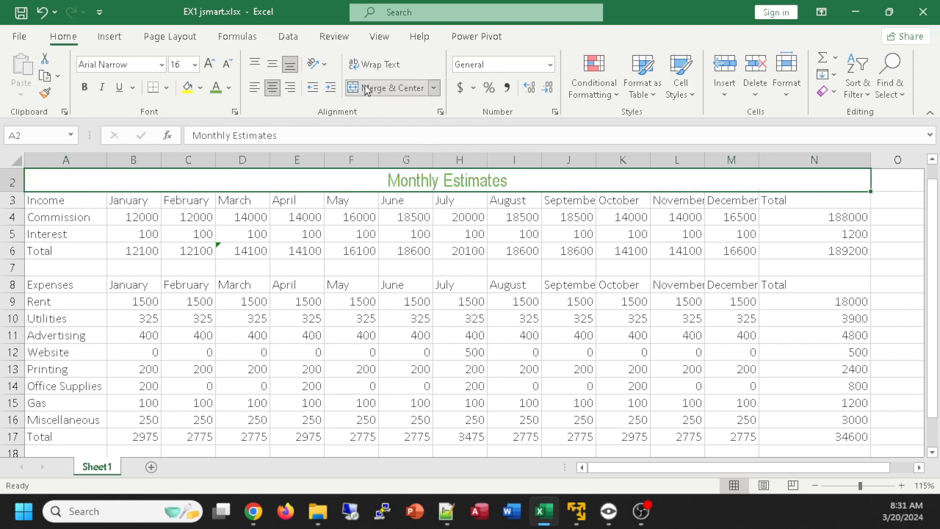
Step: Merge and center the budget title across cells A1:N1
scroll(476, 277, up, 1)
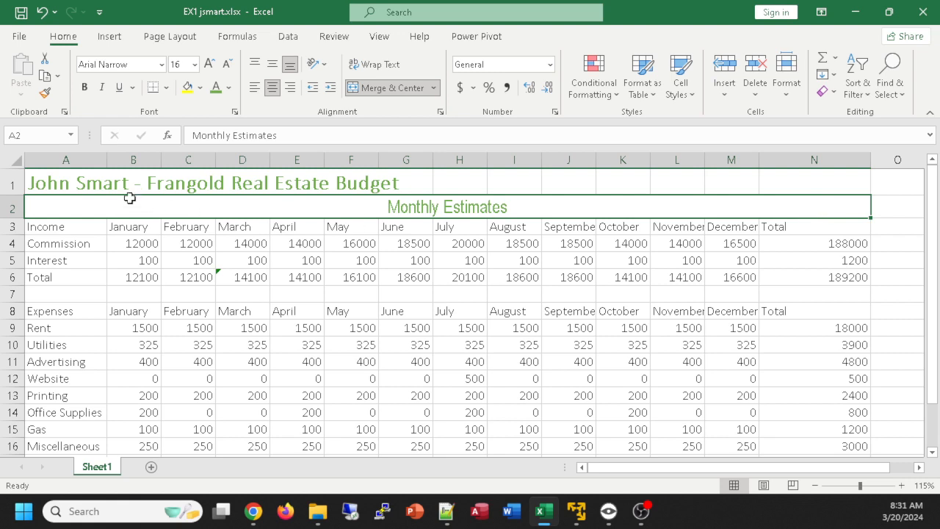
drag(55, 182, 805, 177)
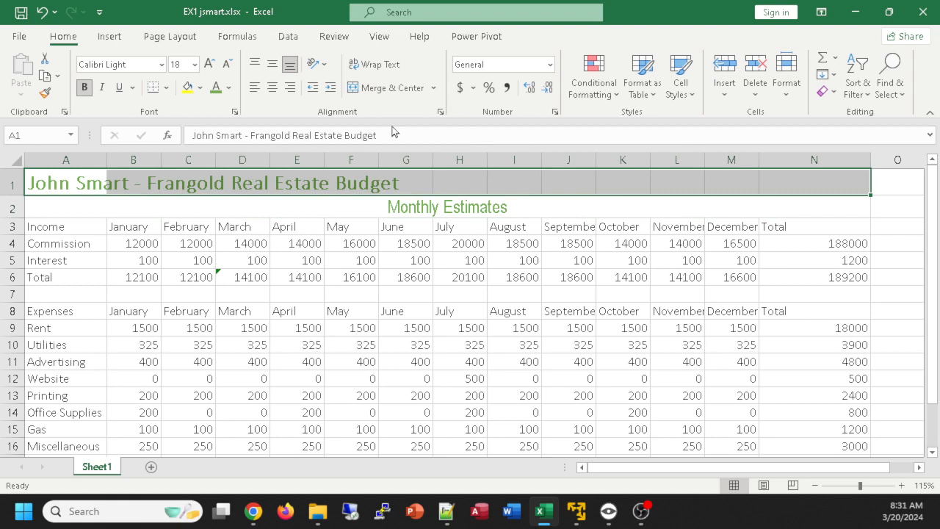
click(354, 91)
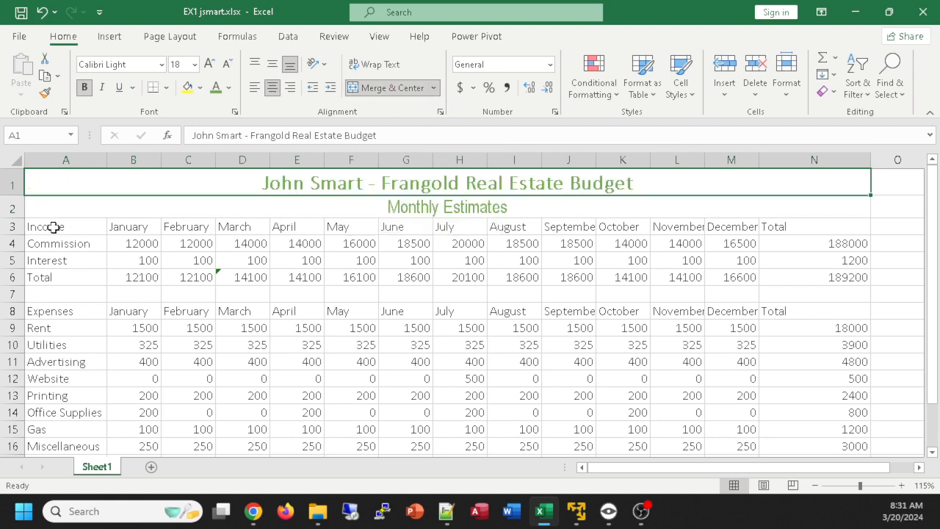
drag(53, 228, 302, 228)
click(378, 88)
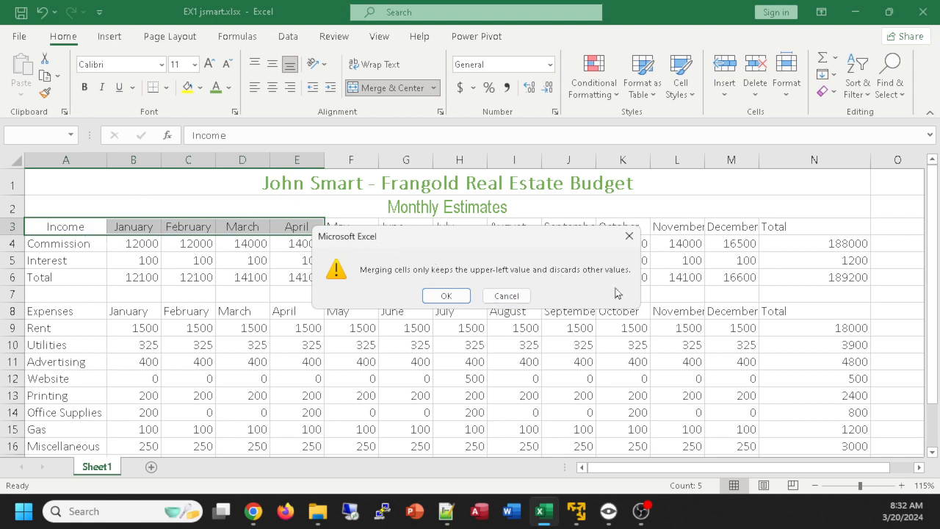
click(509, 294)
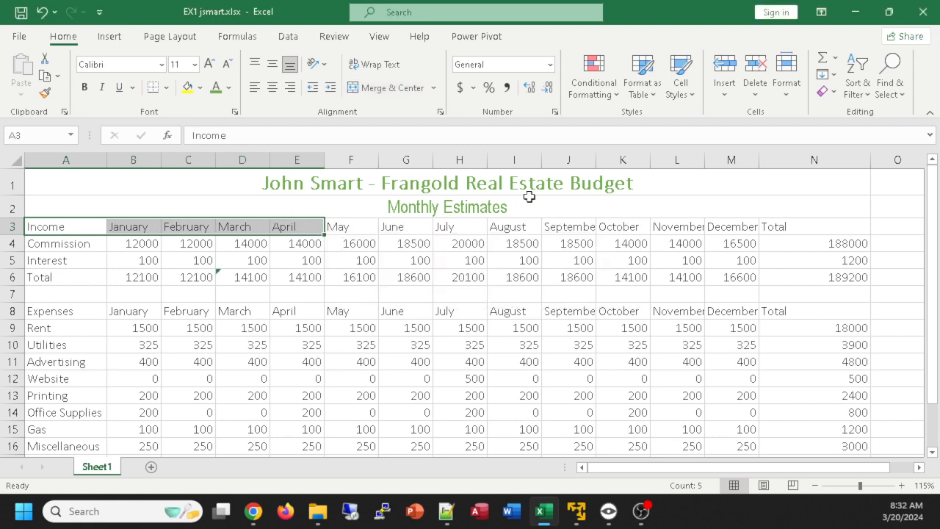
click(556, 213)
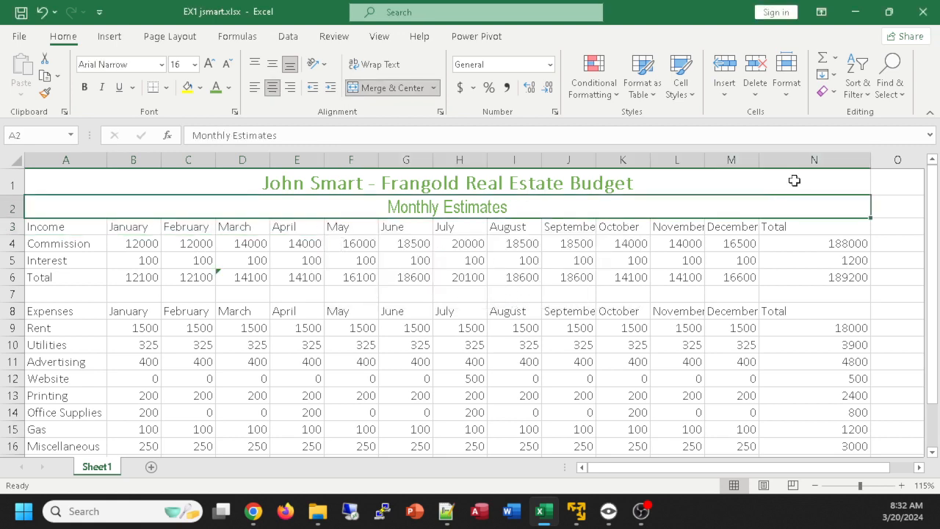
click(742, 183)
click(731, 212)
click(726, 182)
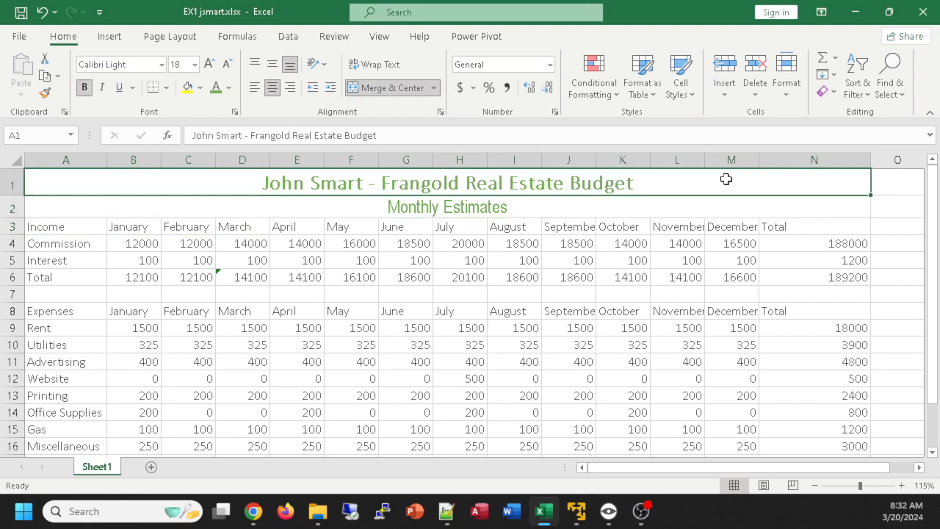
click(720, 210)
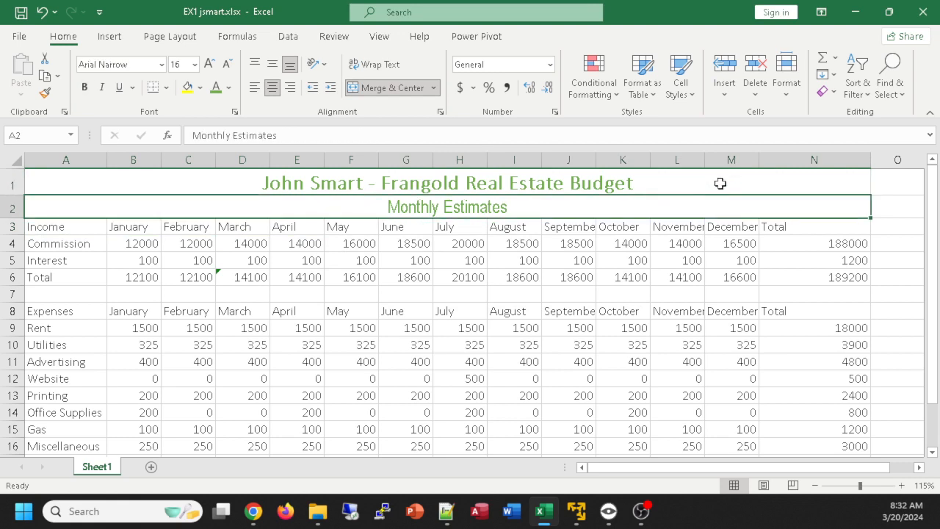
click(721, 185)
click(725, 211)
Step: Increase the height of row 3, the Income heading row, to about double
drag(15, 234, 12, 251)
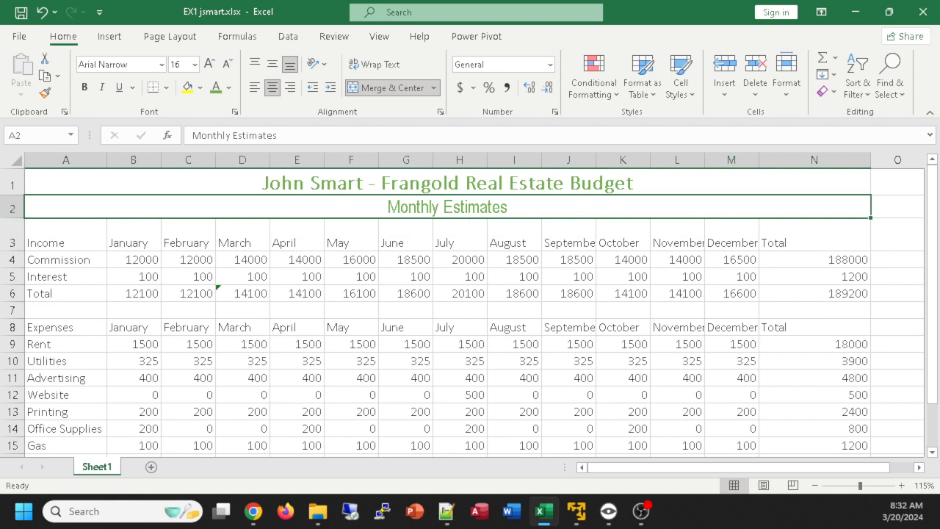
key(alt+Tab)
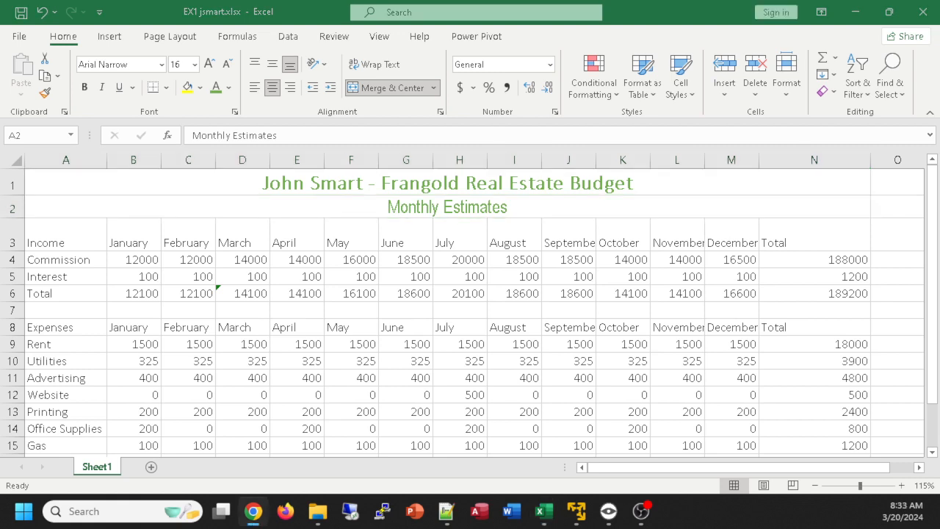
Step: Apply the Heading 1 cell style to the Income heading row in cells A3:N3
click(46, 238)
drag(46, 238, 800, 243)
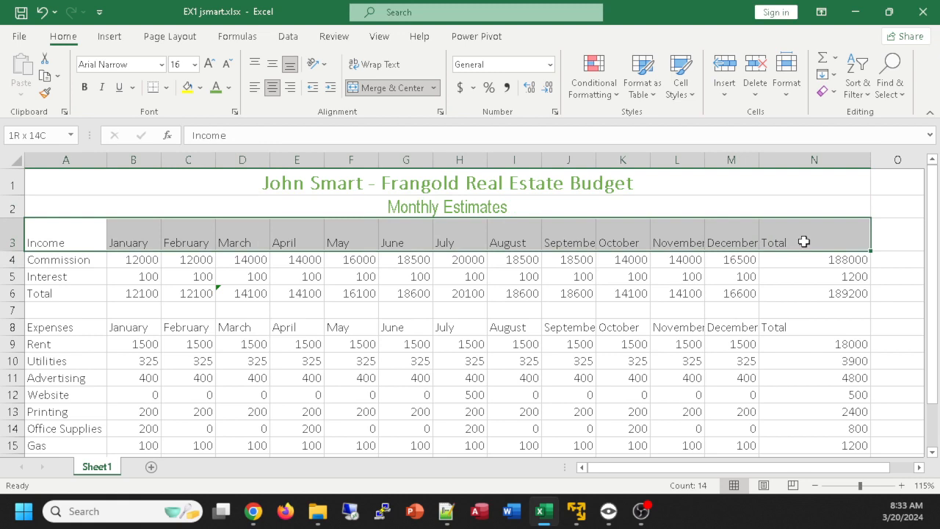
drag(804, 242, 802, 241)
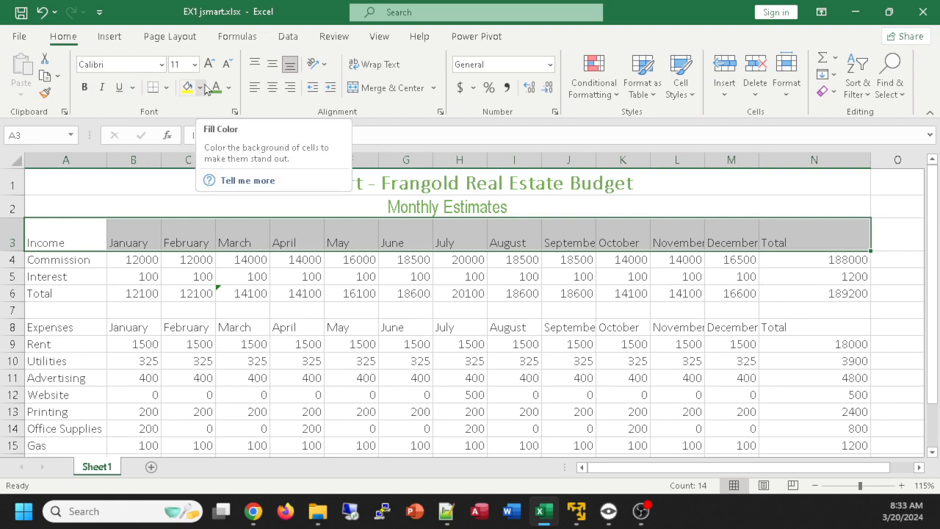
click(690, 99)
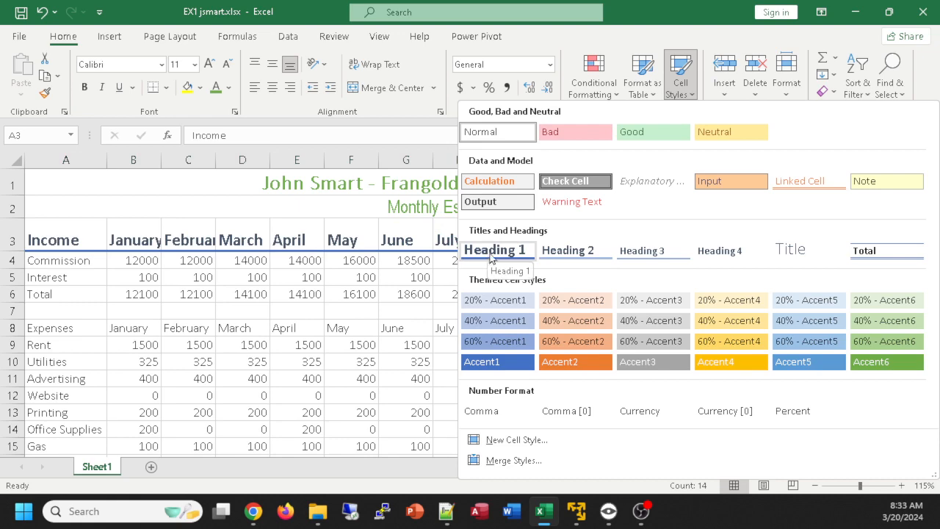
click(489, 253)
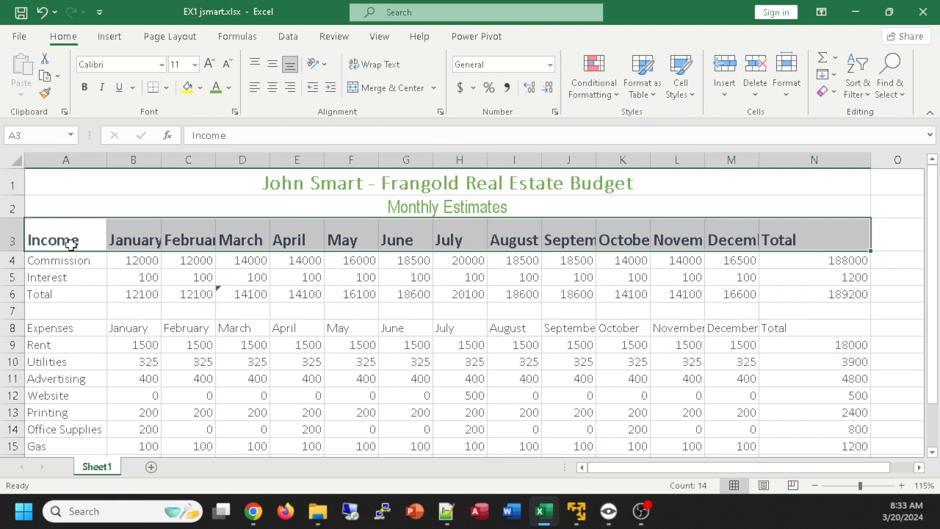
click(68, 298)
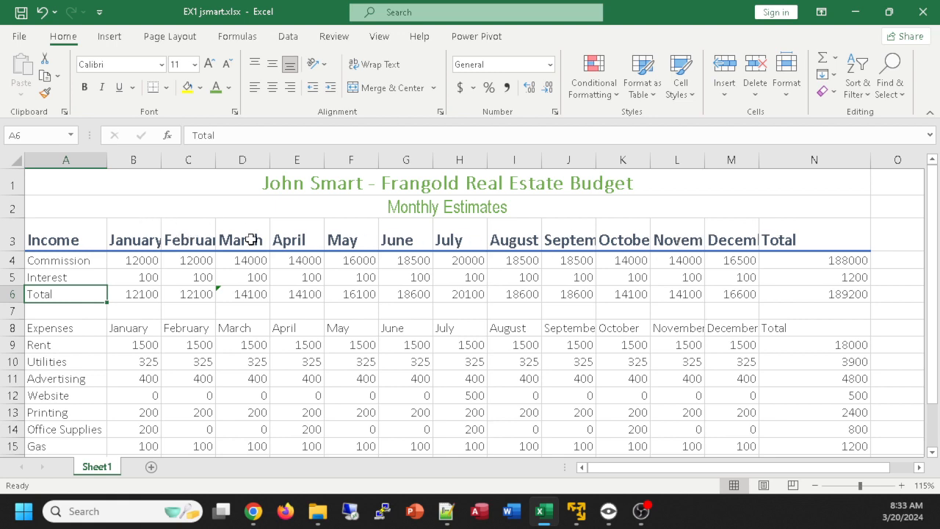
Step: AutoFit the width of column B to its January heading
double_click(160, 159)
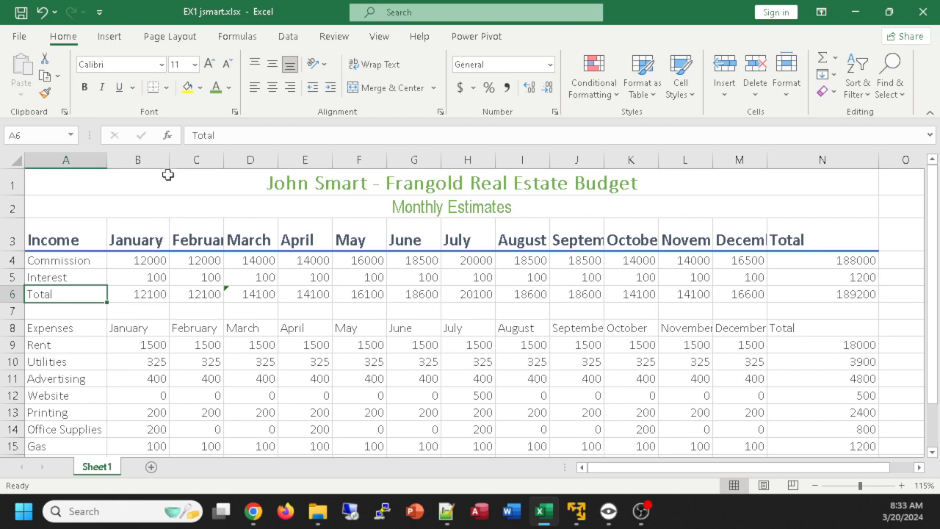
drag(169, 160, 269, 160)
double_click(267, 159)
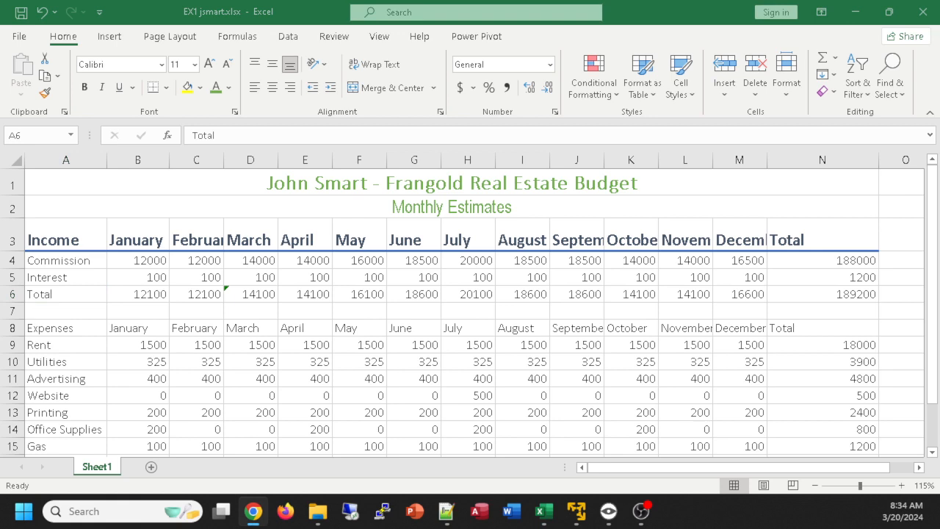
Step: Try the Heading 1 cell style on the Expenses heading row in cells A8:N8 and undo it
click(46, 330)
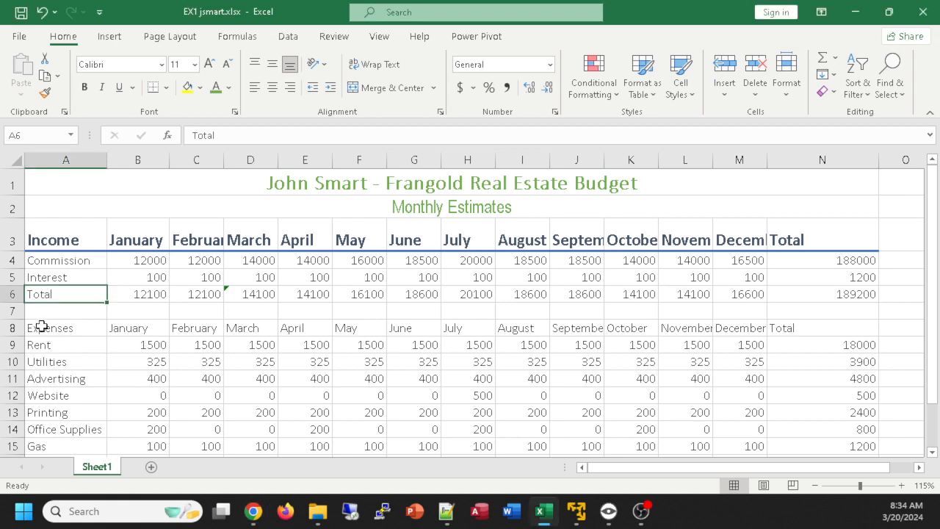
drag(45, 330, 805, 331)
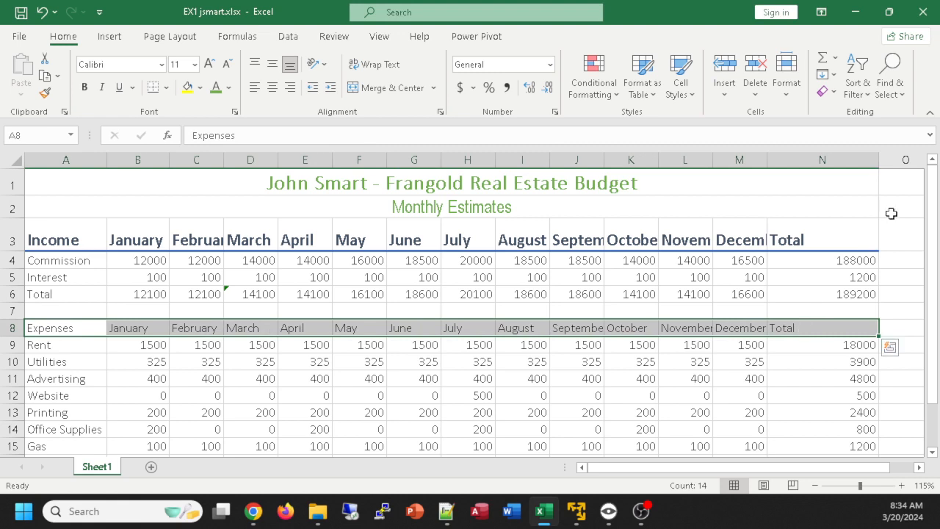
click(681, 88)
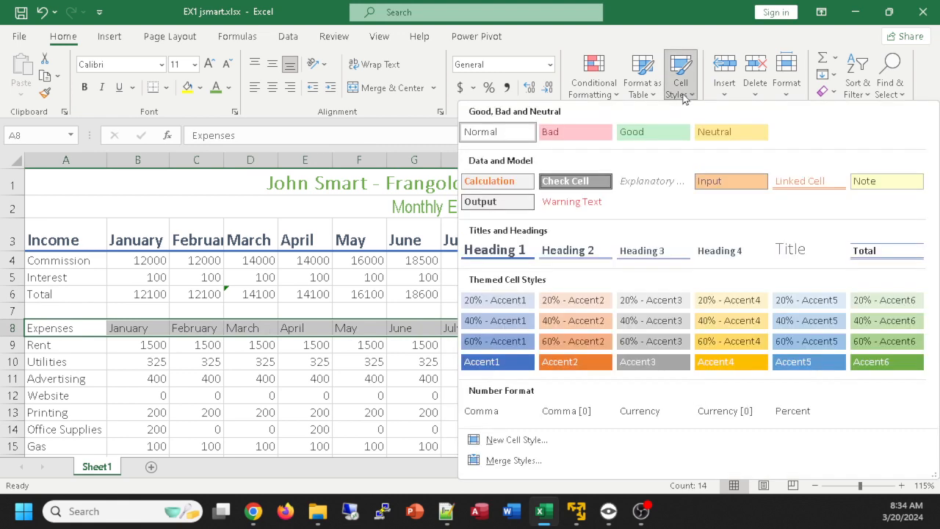
click(492, 254)
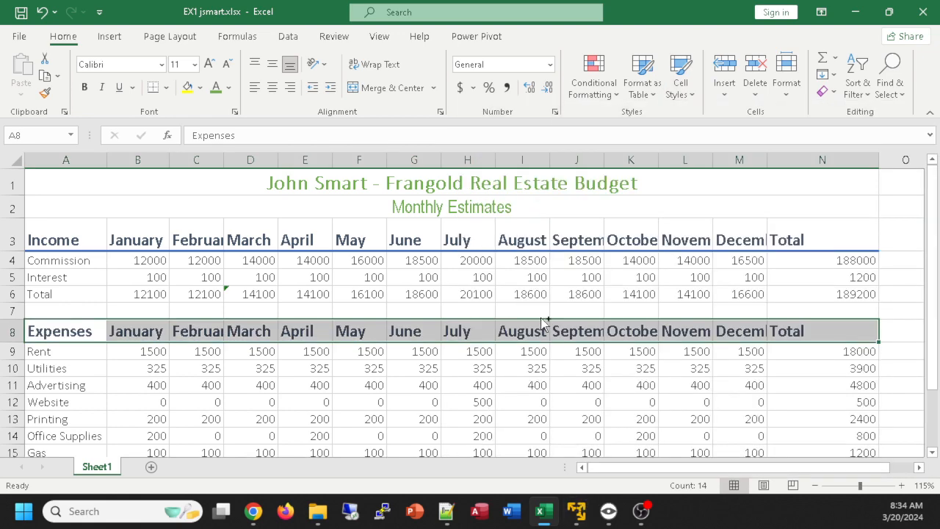
key(ctrl+z)
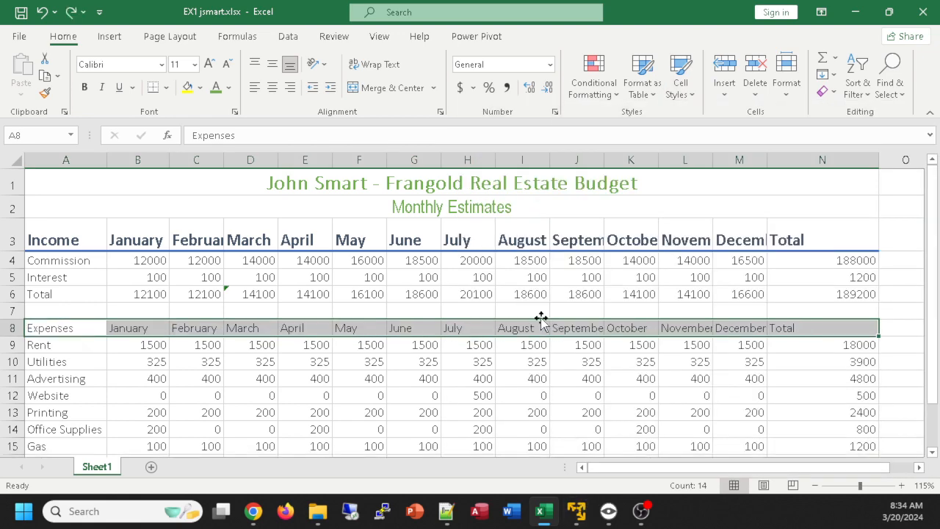
Step: Copy the formatting of the Income heading cell A3 onto the Expenses heading row A8:N8 with Format Painter
click(58, 238)
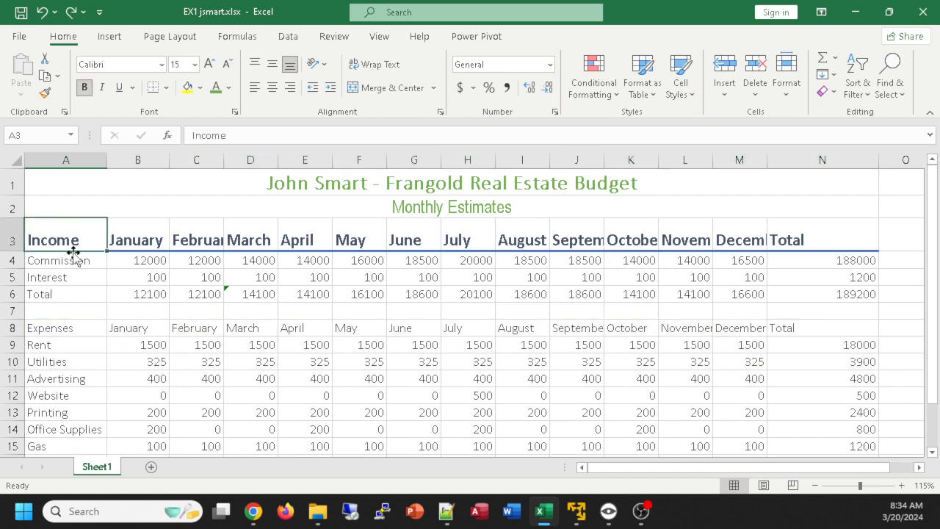
click(45, 94)
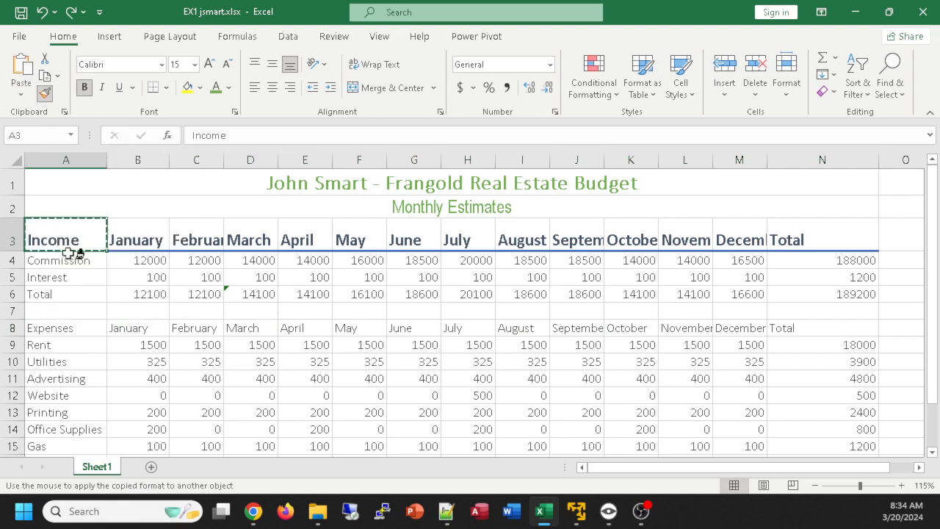
drag(63, 330, 795, 328)
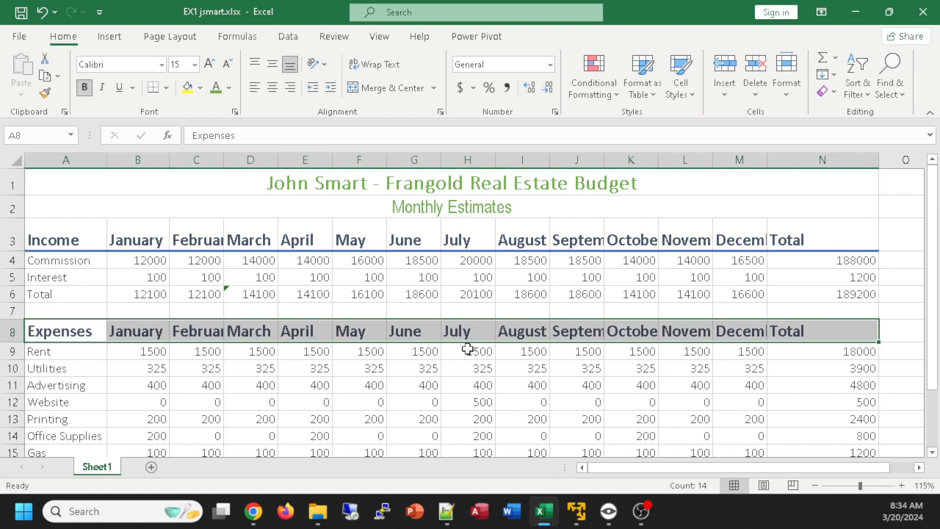
click(66, 243)
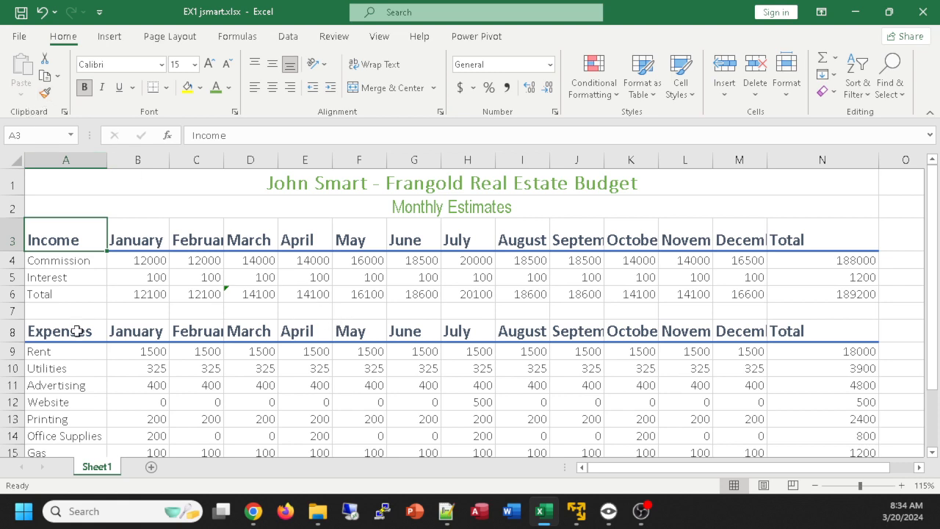
drag(77, 331, 825, 329)
click(683, 88)
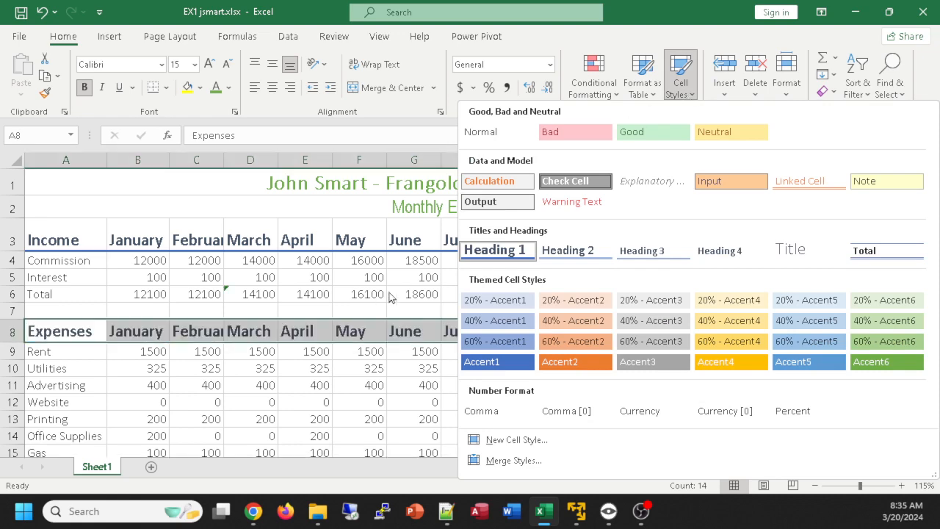
click(684, 71)
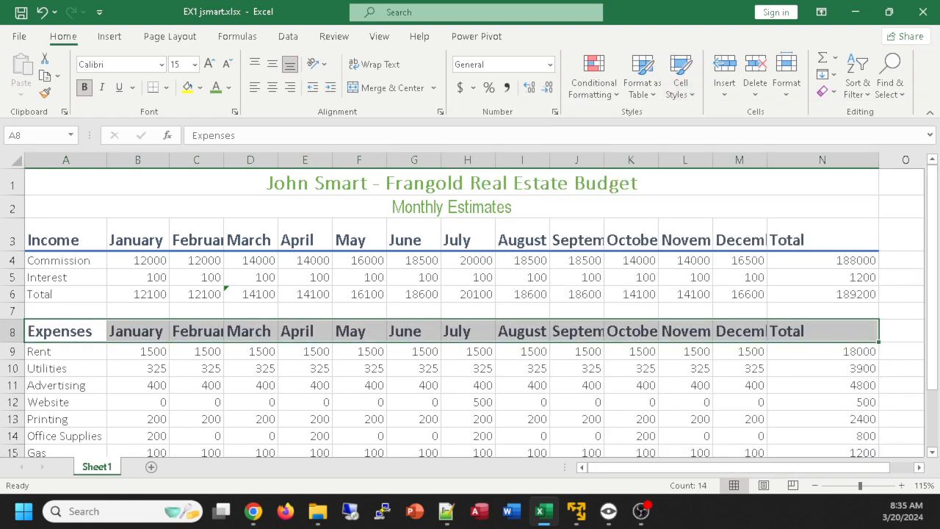
click(479, 326)
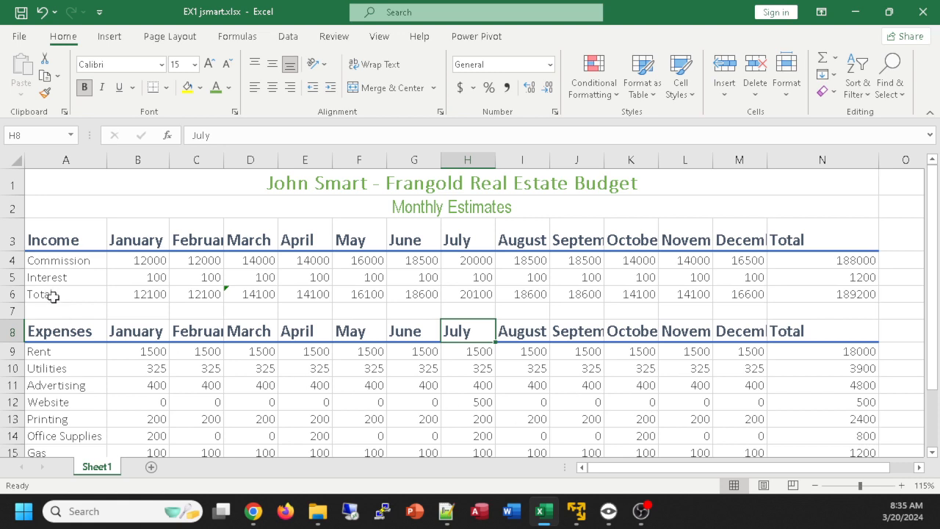
Step: Apply the Total cell style to the income total row in cells A6:N6
drag(52, 296, 830, 294)
click(683, 87)
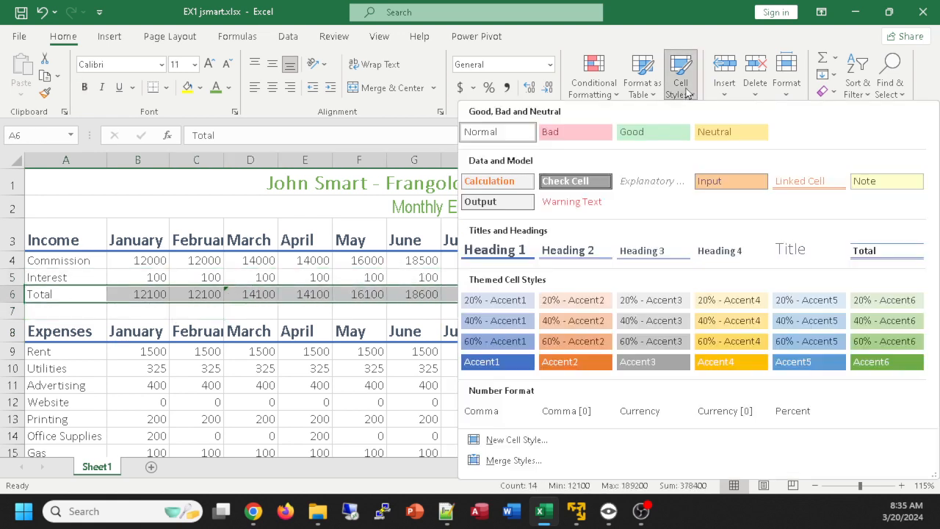
click(887, 251)
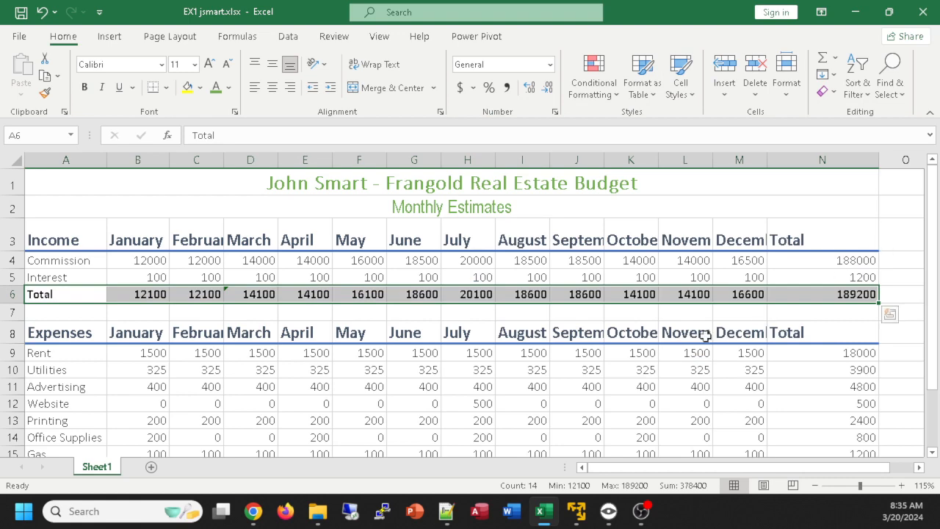
Step: Apply the Total cell style to the expenses total row in cells A17:N17
scroll(682, 340, down, 1)
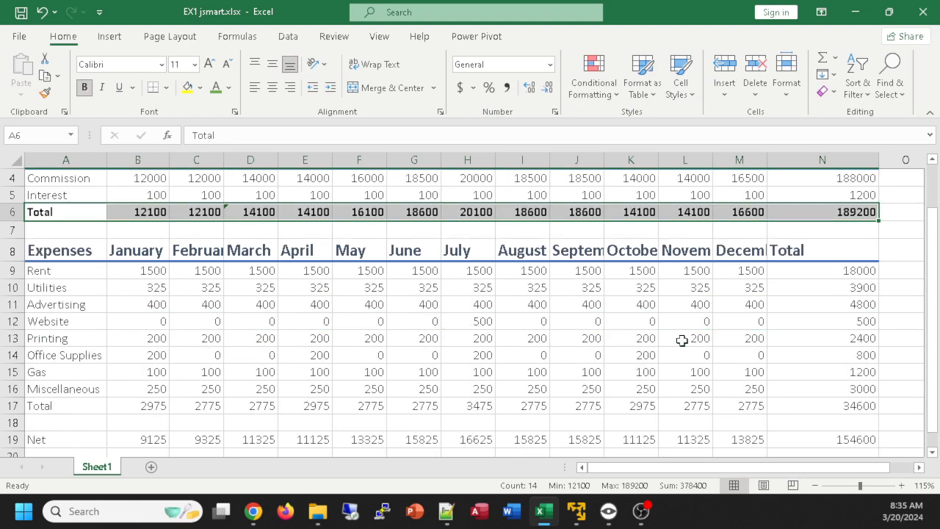
click(63, 405)
drag(107, 408, 834, 406)
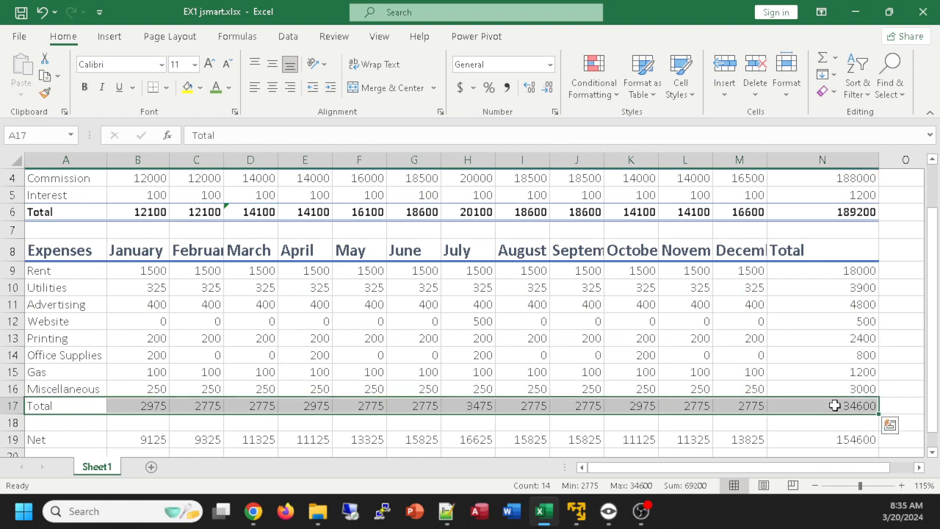
click(681, 86)
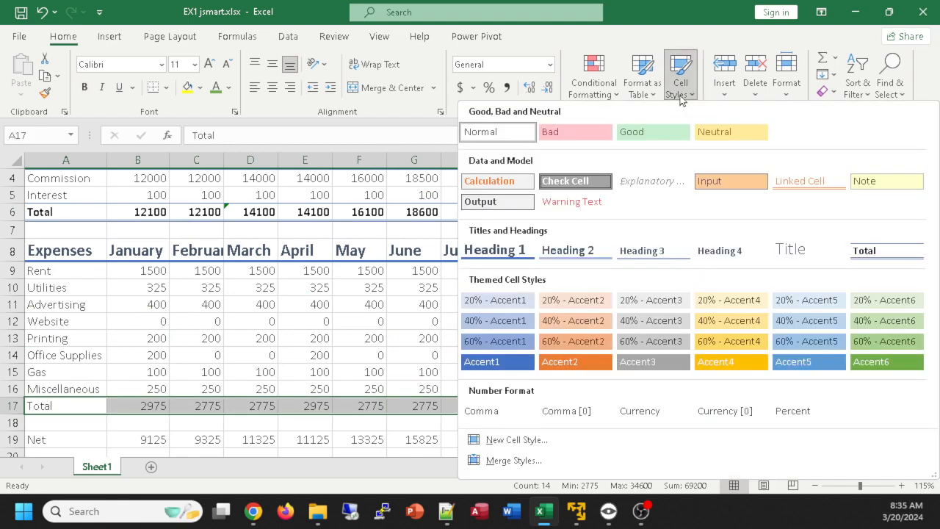
click(863, 250)
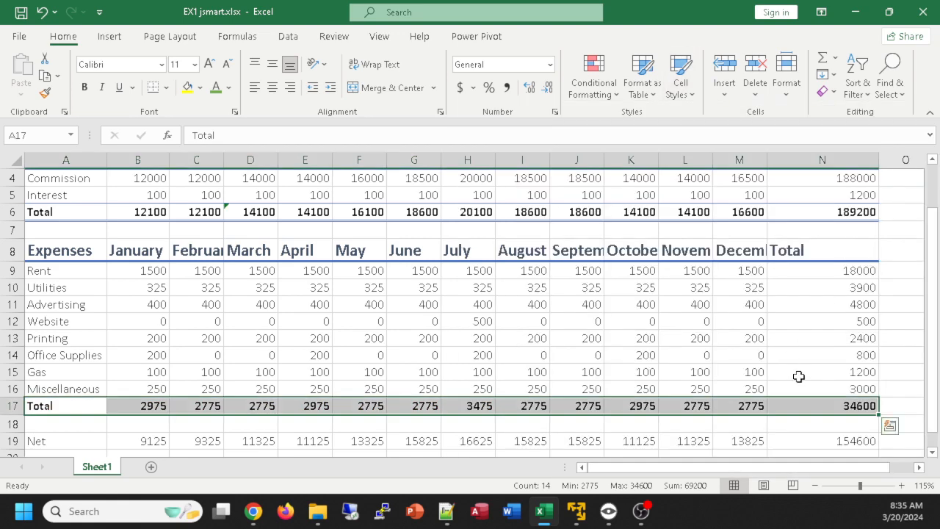
Step: Apply the Accent6 green cell style to the Net row in cells A19:N19
drag(59, 441, 827, 384)
click(680, 91)
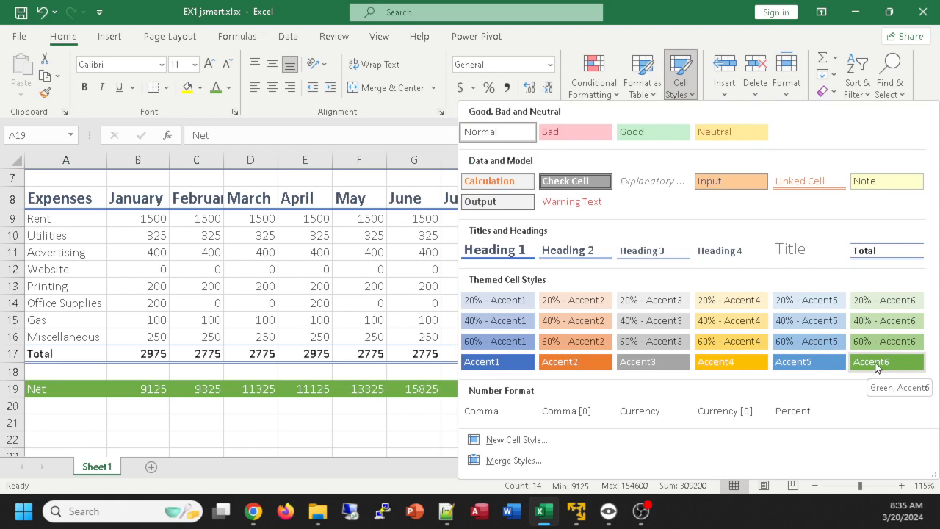
click(913, 367)
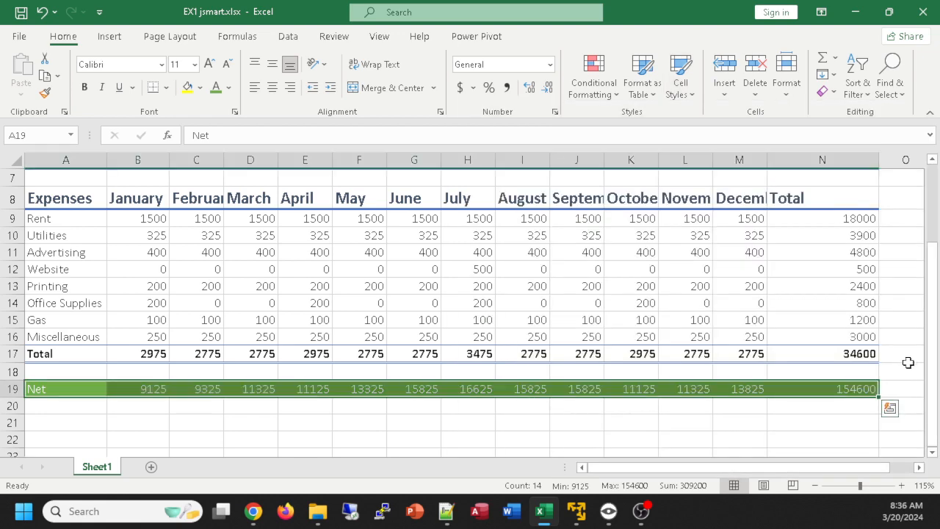
click(433, 420)
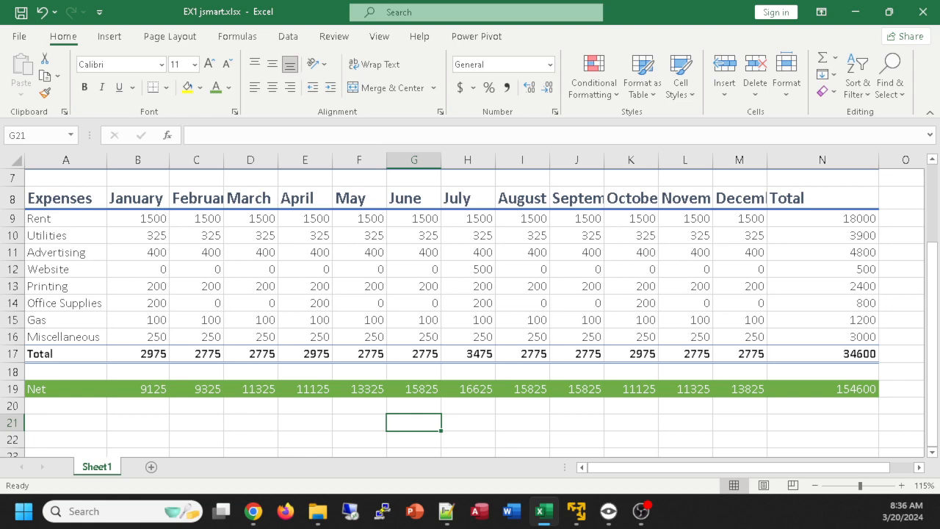
Step: Fill the Commission and Interest rows, cells A4:N5, with the lightest green theme color
scroll(661, 293, up, 2)
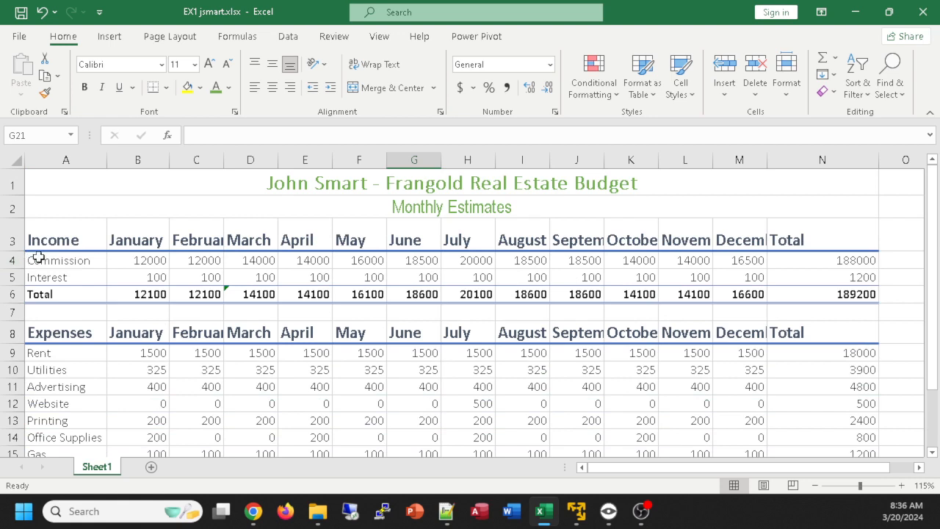
drag(38, 257, 836, 277)
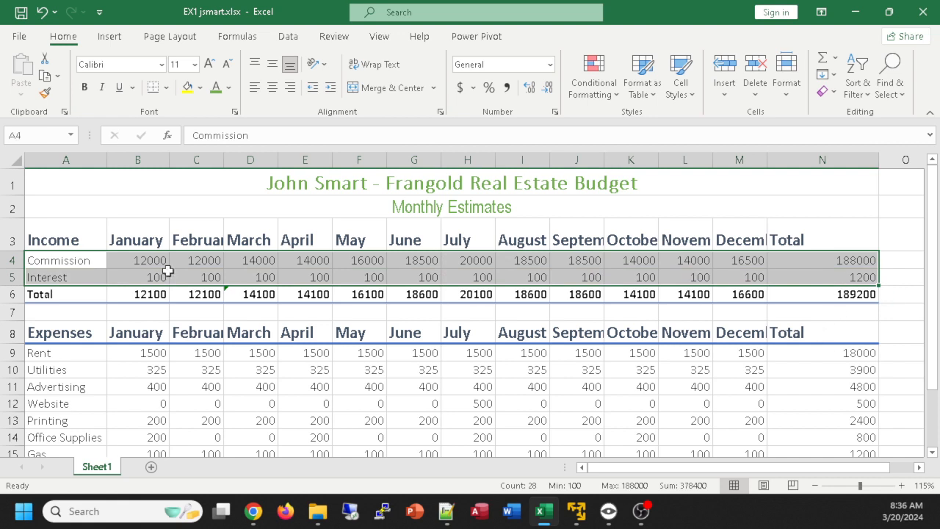
click(69, 263)
drag(89, 261, 856, 227)
drag(837, 340, 836, 228)
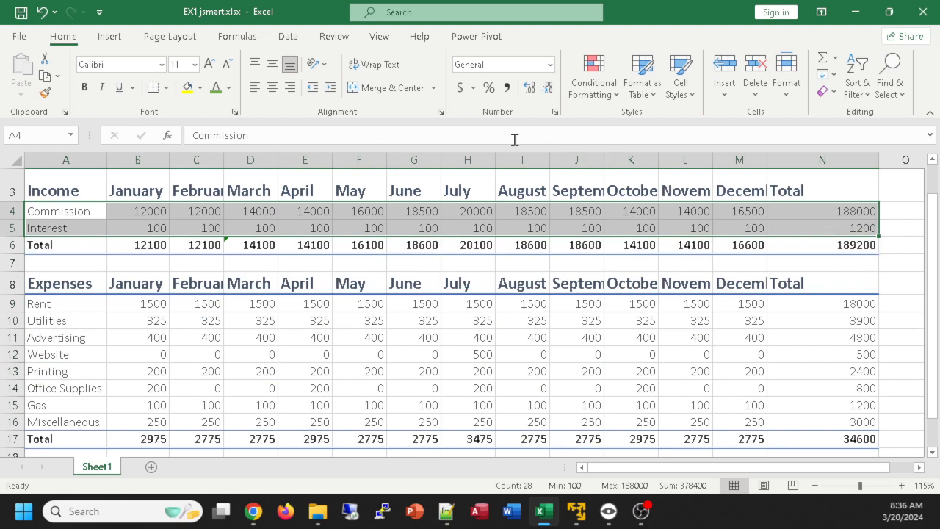
click(201, 90)
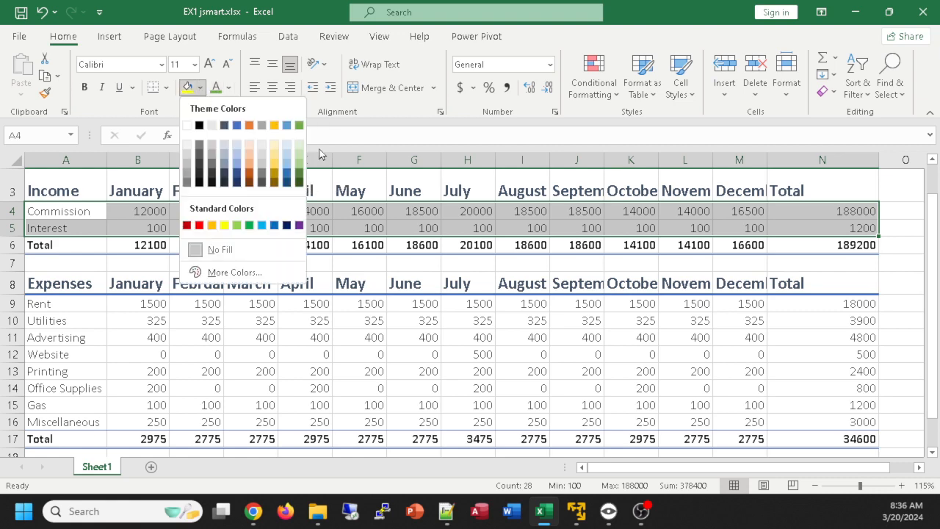
click(298, 151)
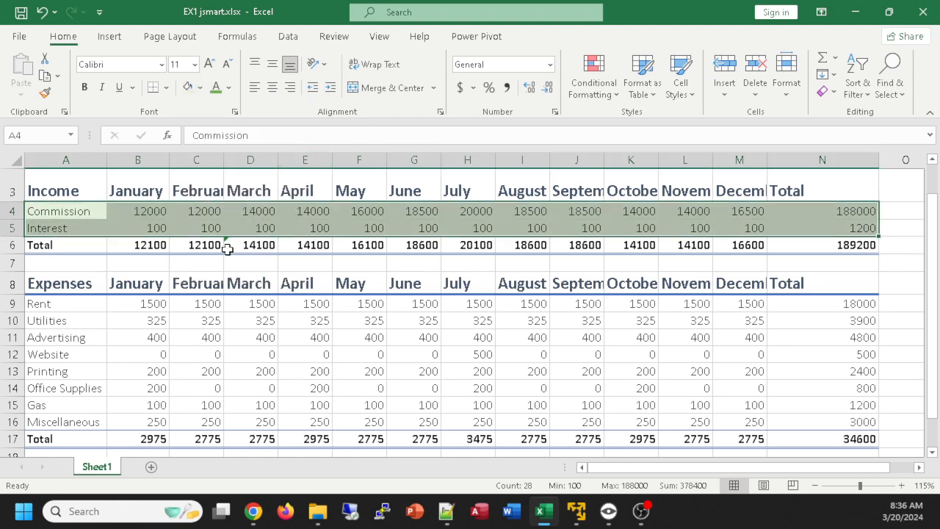
Step: Fill the Interest row, cells A5:N5, with a slightly darker light-green theme color than the Commission row
click(182, 231)
drag(67, 231, 823, 227)
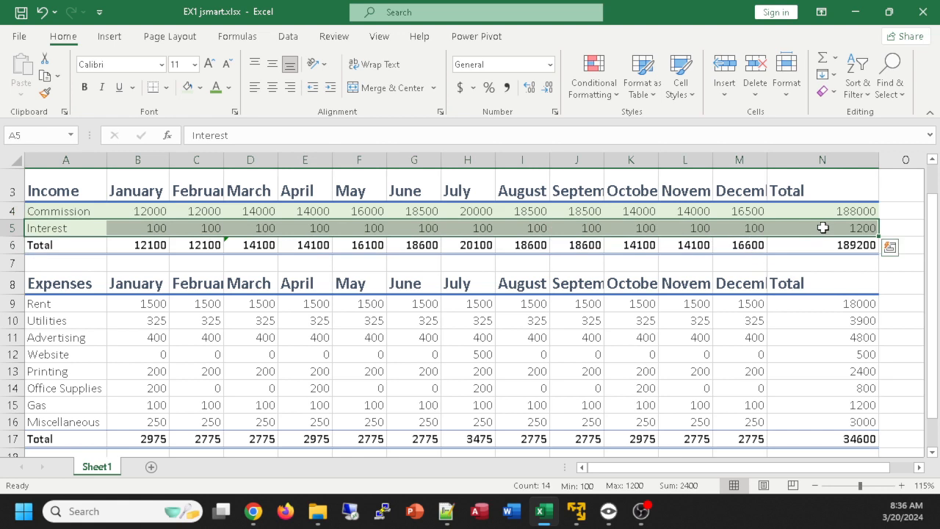
click(200, 87)
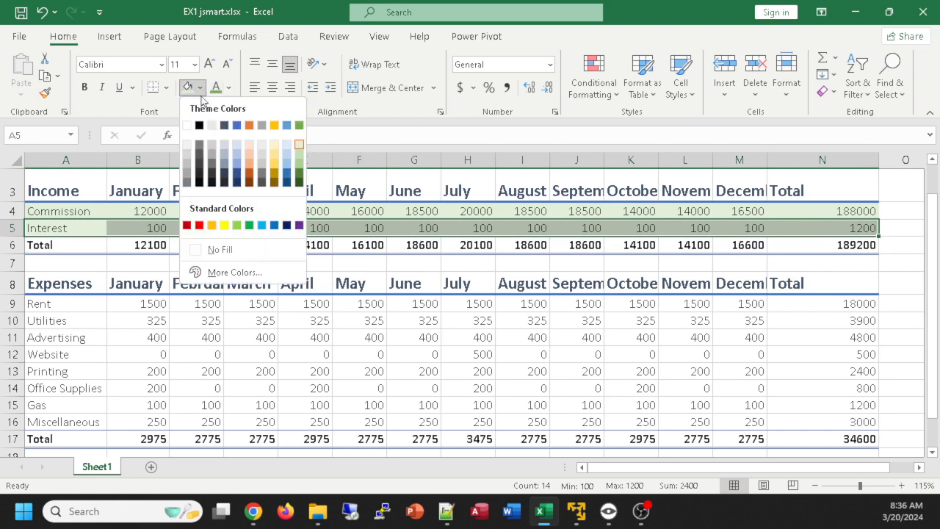
click(299, 162)
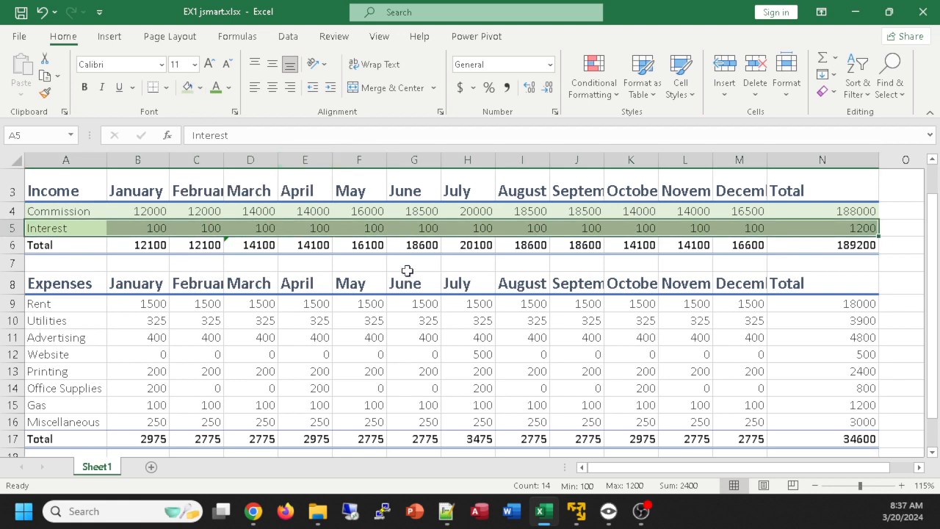
click(815, 270)
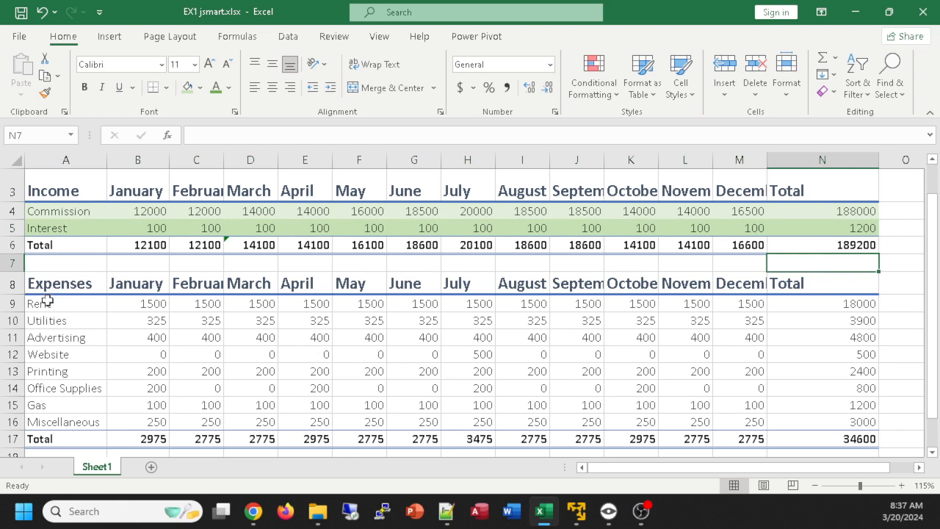
Step: Fill the expense rows from Rent to Miscellaneous, cells A9:N16, with the lightest green theme color
drag(42, 304, 840, 423)
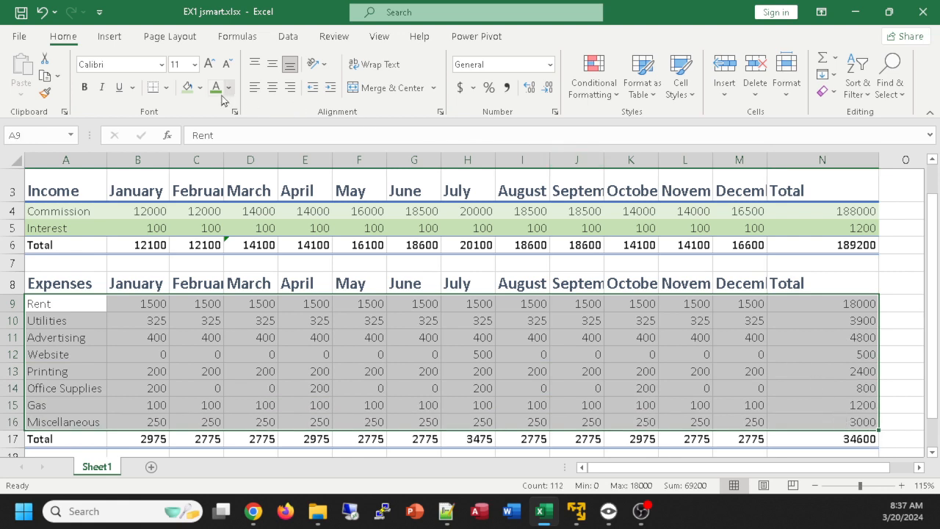
click(200, 88)
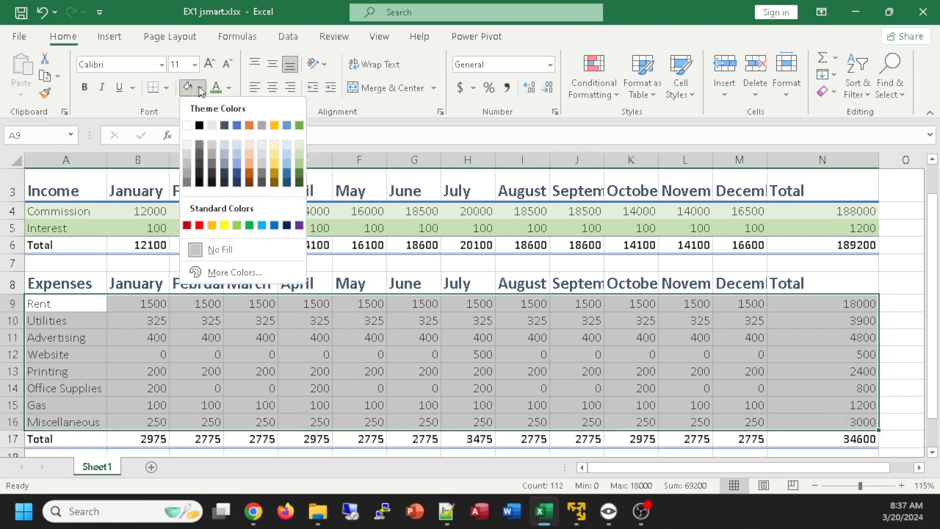
click(298, 144)
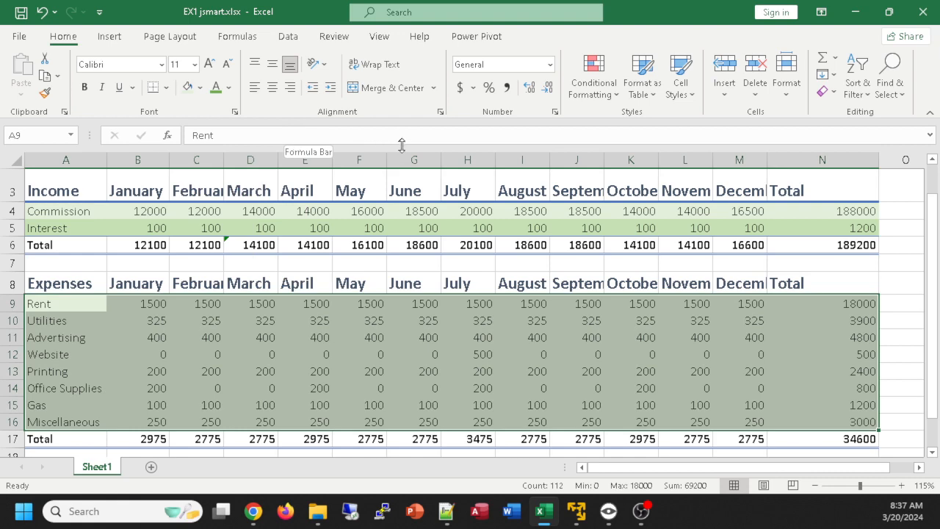
click(587, 263)
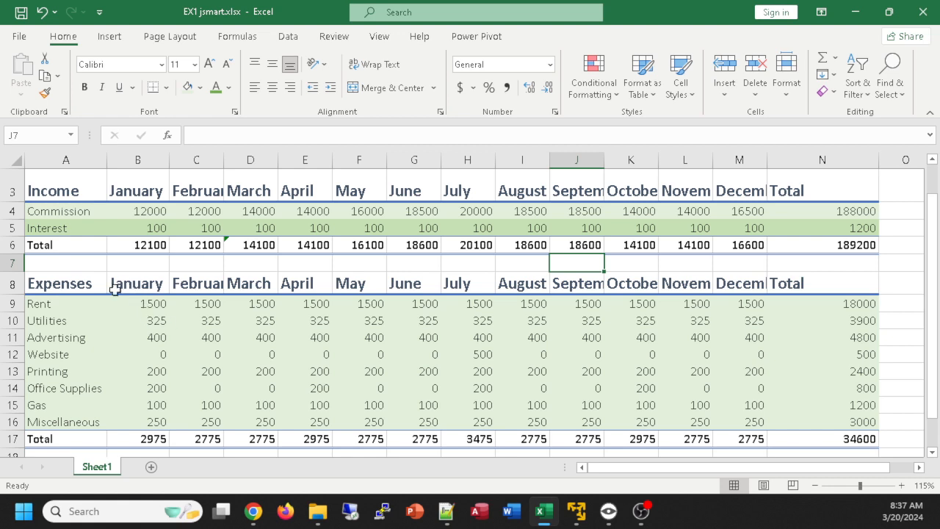
Step: Fill the Utilities row, cells A10:N10, with the same darker light-green theme color as the Interest row
drag(38, 321, 814, 321)
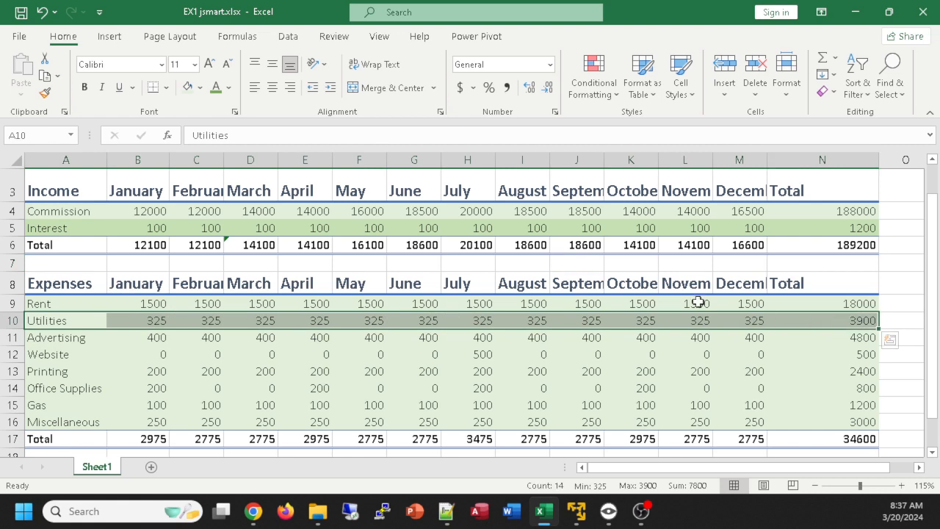
click(199, 87)
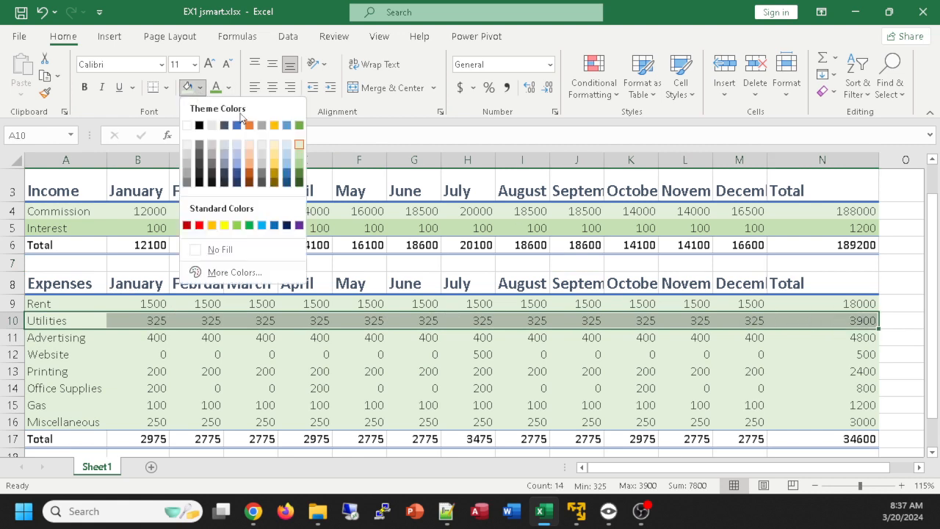
click(298, 159)
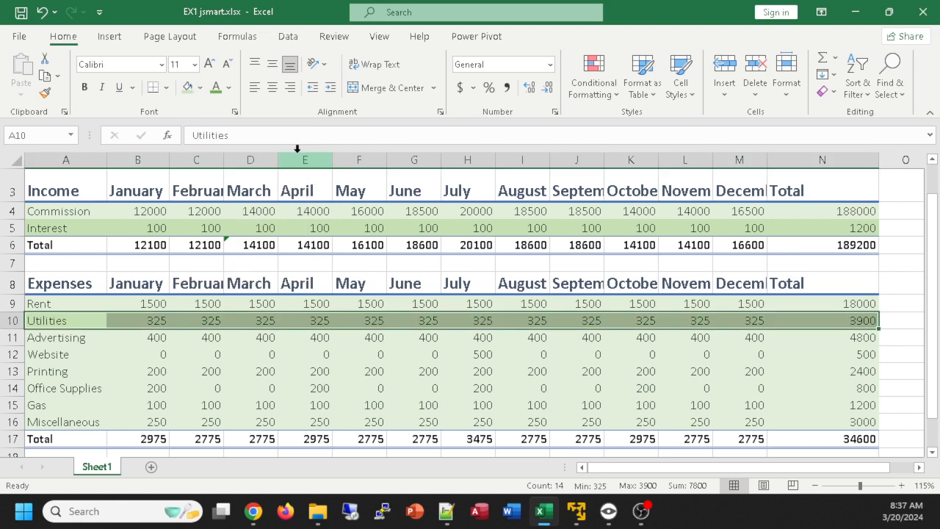
Step: Fill the Website, Office Supplies and Miscellaneous rows, columns A to N, with the same darker light-green theme color as the Utilities row
drag(59, 357, 815, 354)
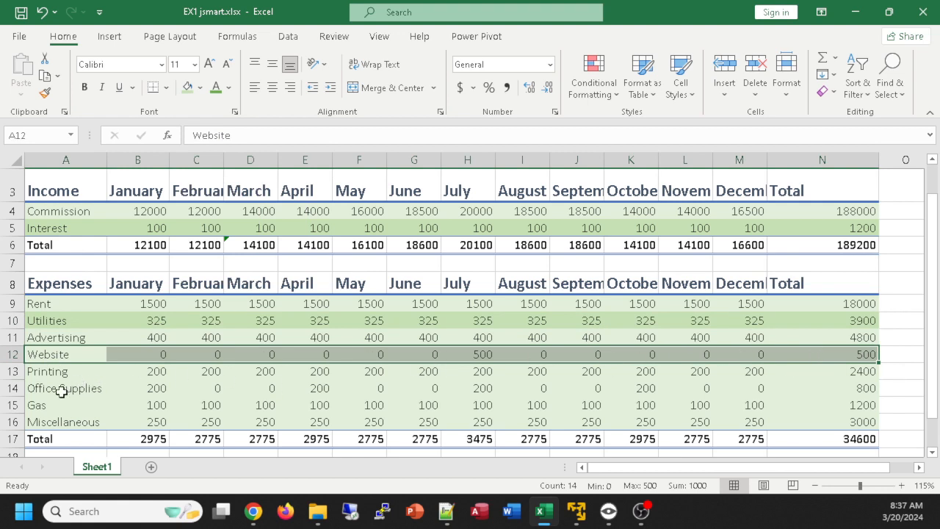
ctrl+drag(62, 392, 817, 394)
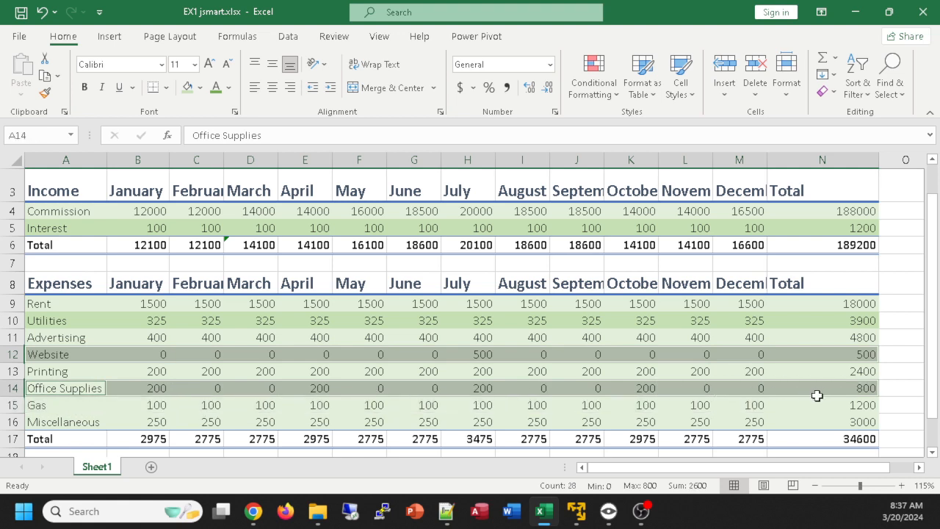
ctrl+drag(48, 424, 813, 423)
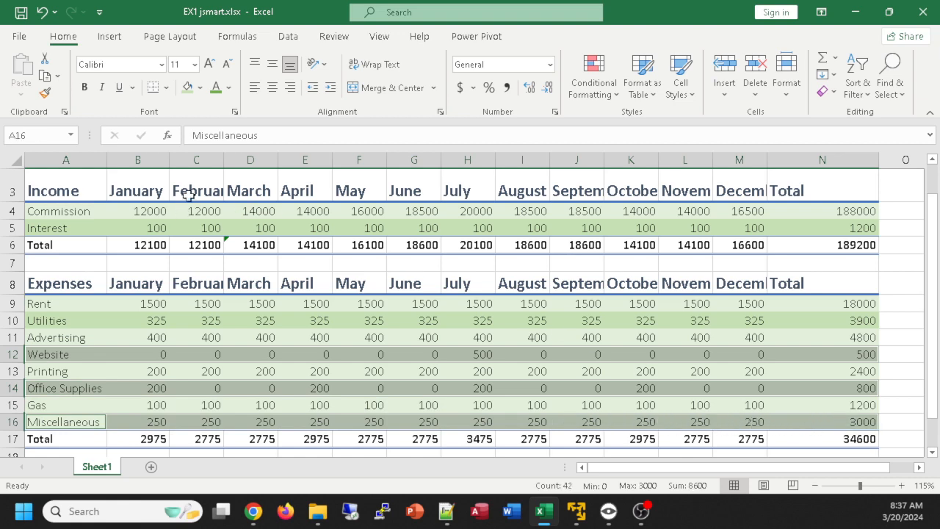
click(200, 88)
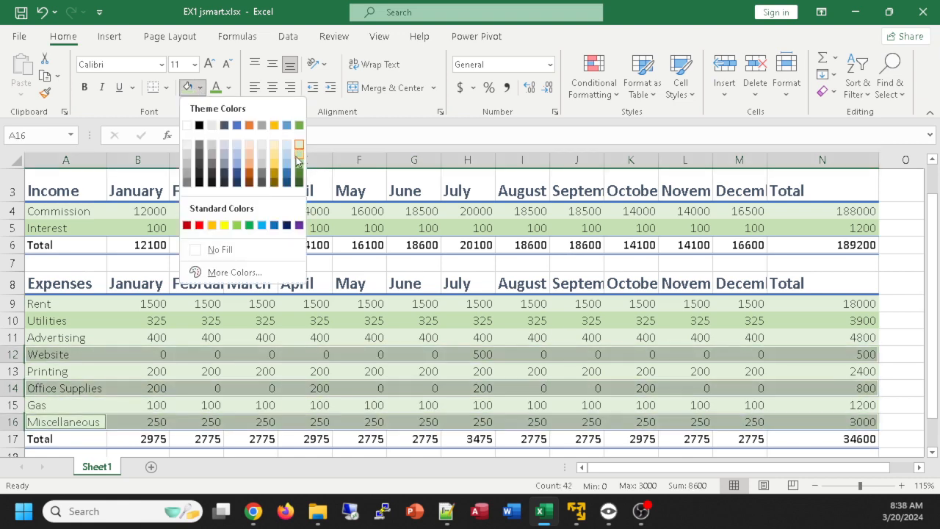
click(298, 160)
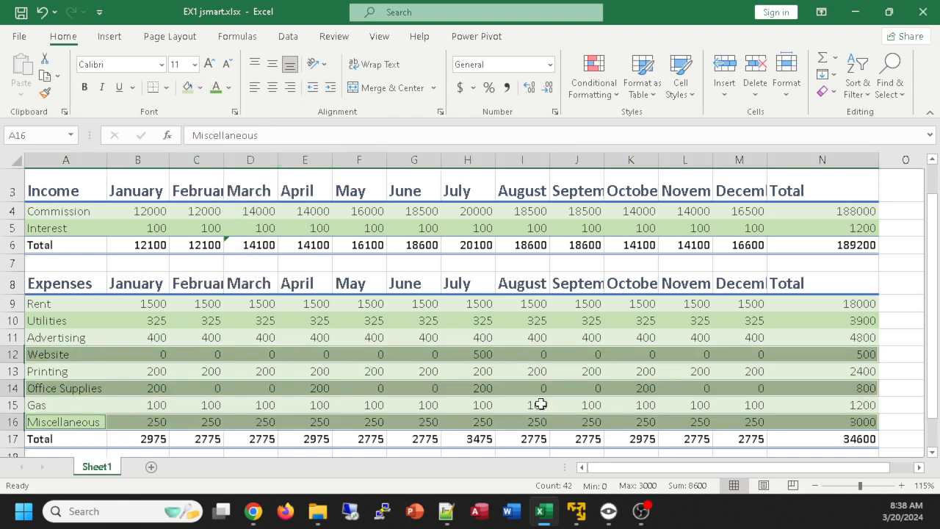
click(816, 266)
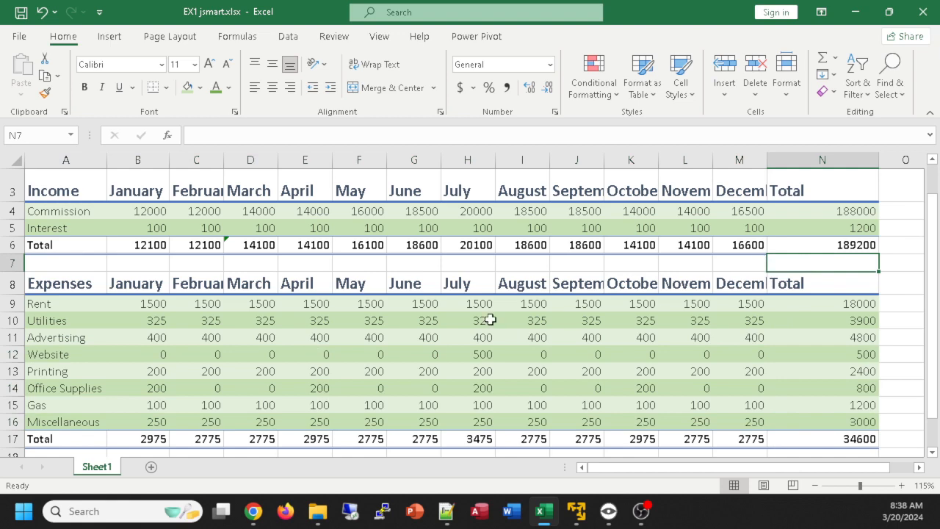
Step: Examine the whole budget sheet, checking the titles, headings, alternating green rows, Total rows and Net row
ctrl+scroll(488, 321, down, 3)
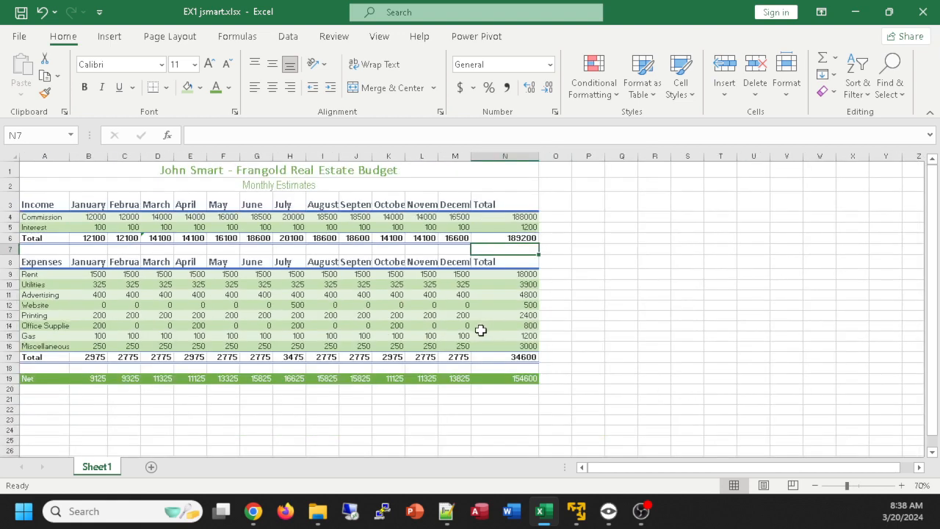
ctrl+scroll(480, 331, up, 1)
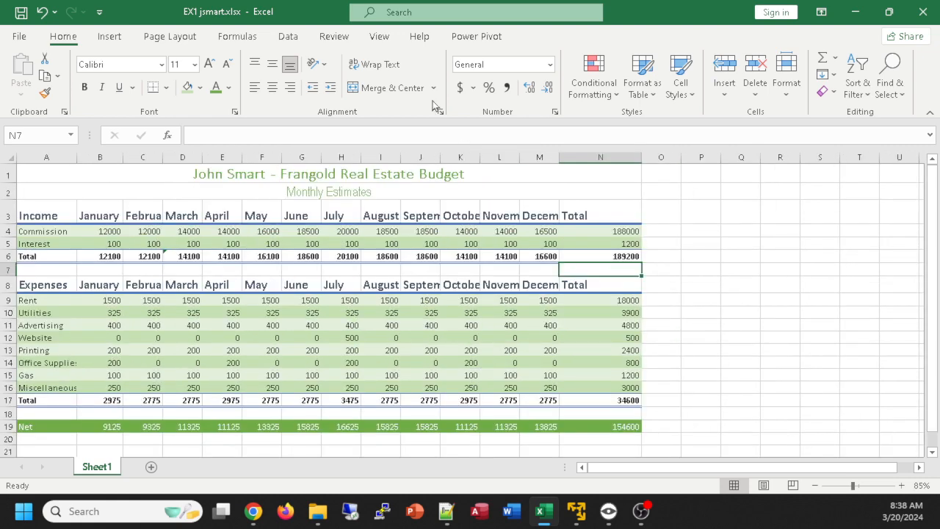
double_click(62, 38)
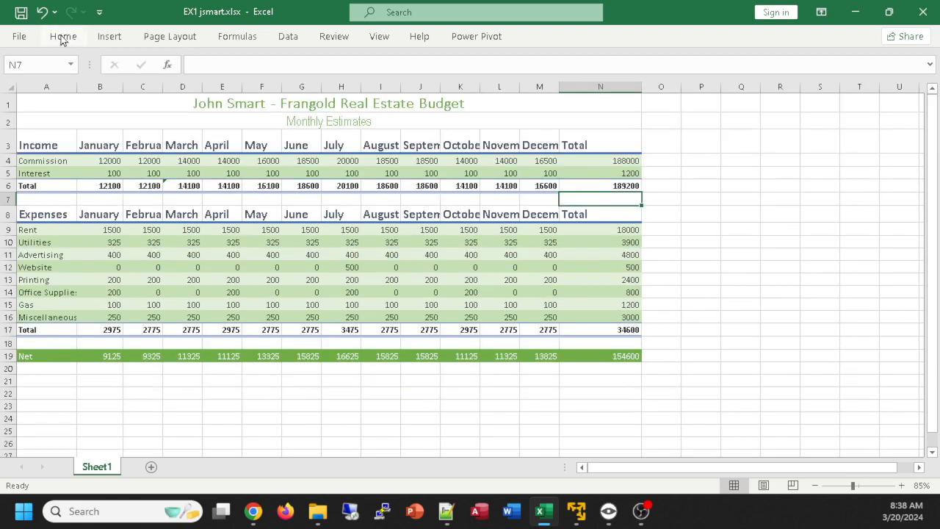
ctrl+scroll(396, 271, up, 2)
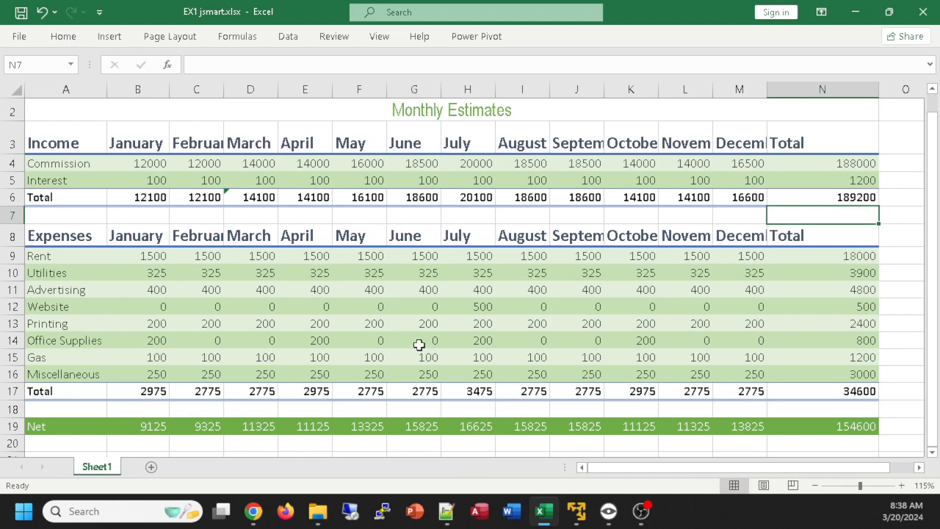
ctrl+scroll(499, 260, up, 1)
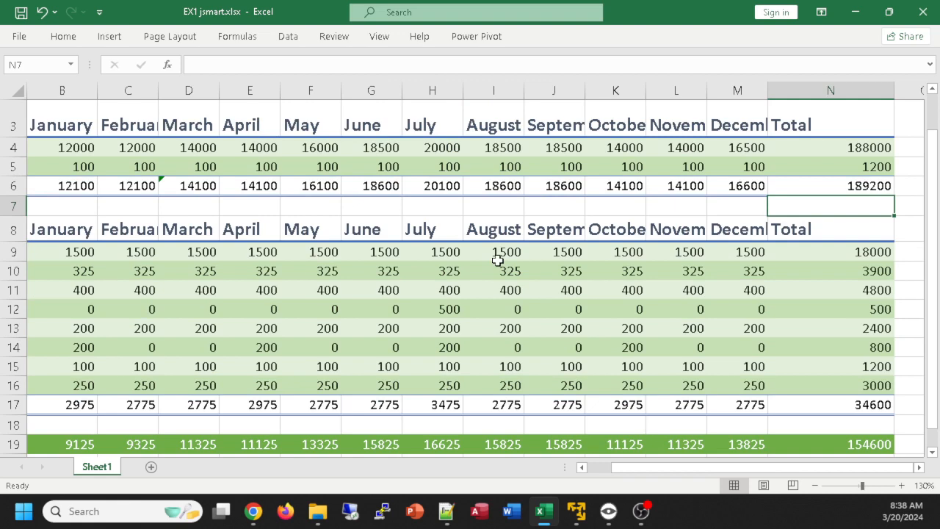
ctrl+scroll(498, 261, down, 2)
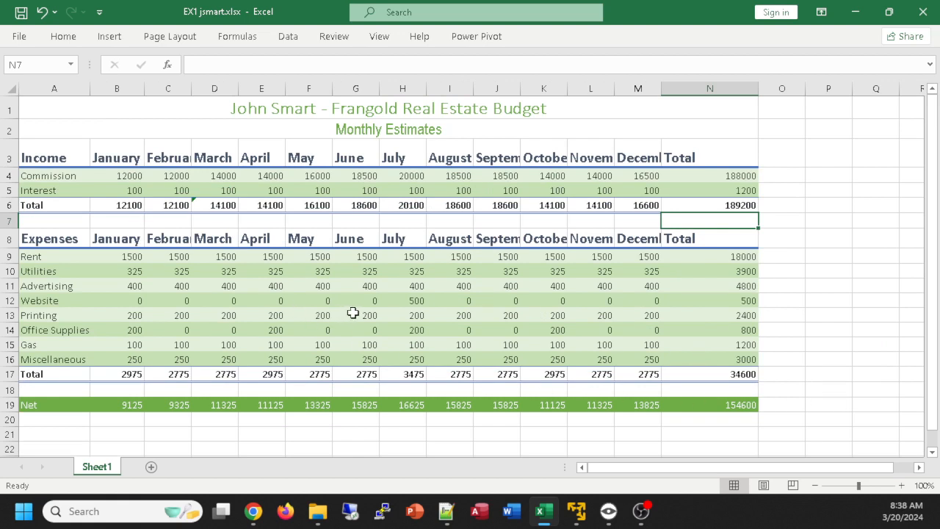
ctrl+scroll(354, 313, up, 2)
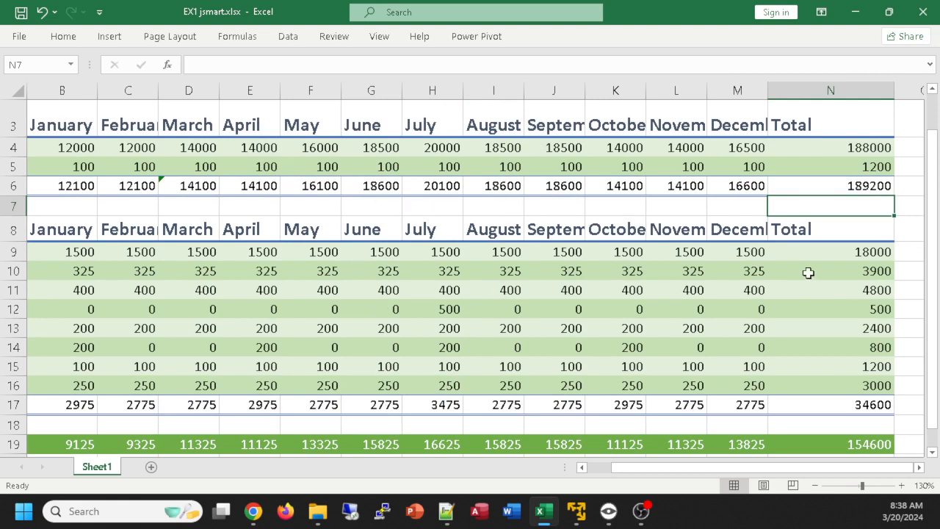
scroll(635, 332, down, 1)
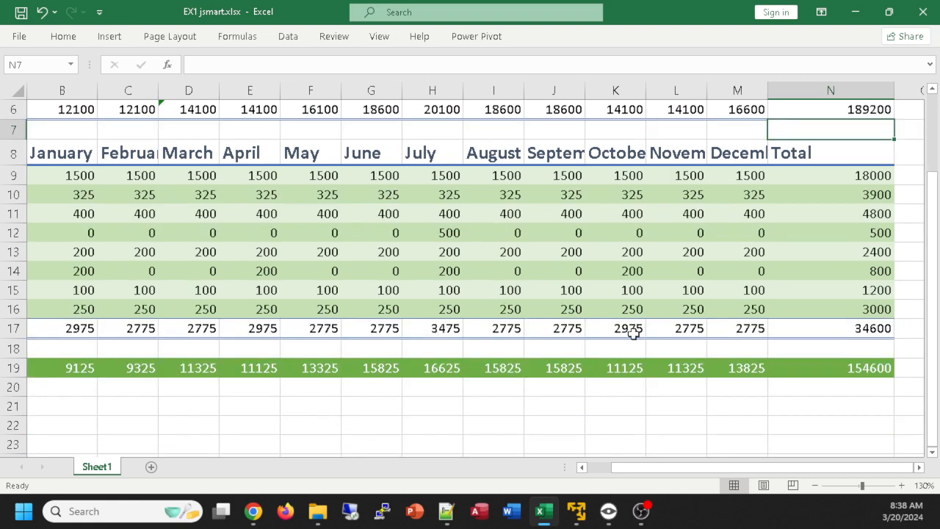
scroll(632, 330, up, 2)
scroll(538, 313, down, 1)
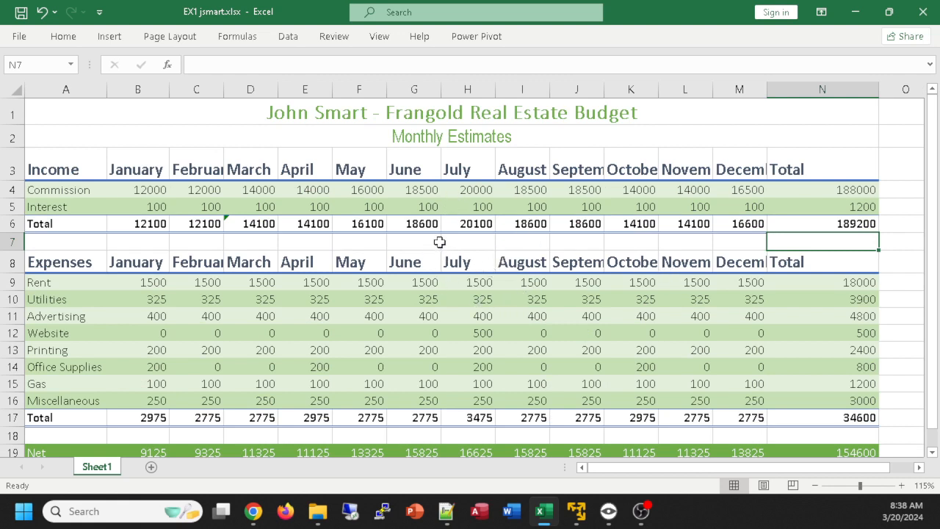
click(556, 145)
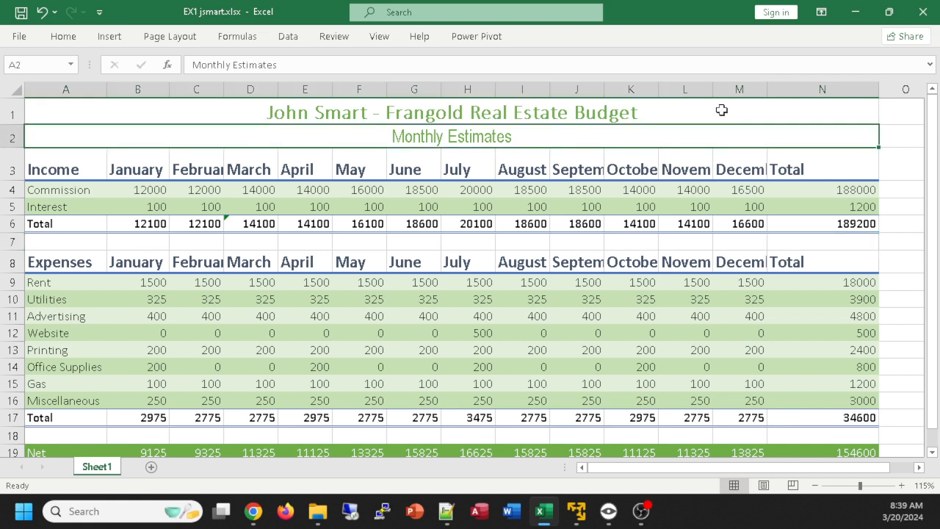
click(722, 110)
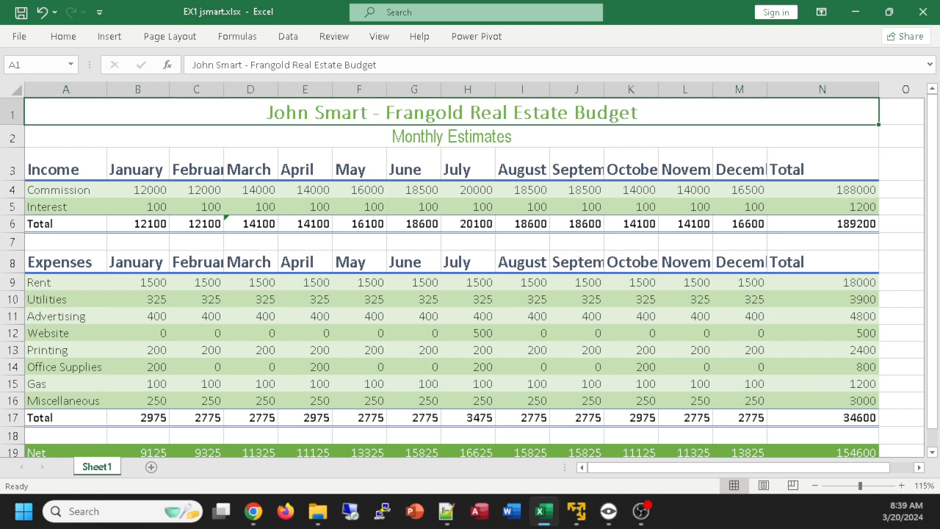
key(alt+Tab)
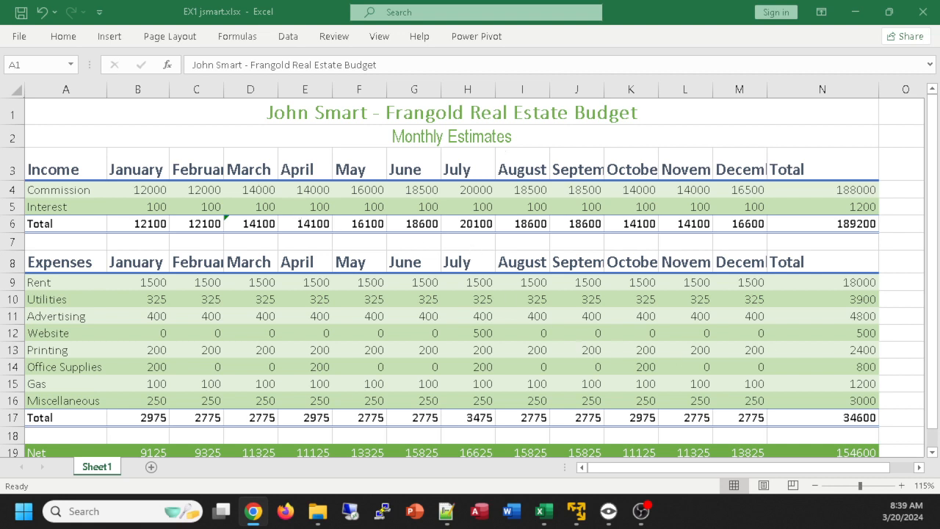
key(alt+Tab)
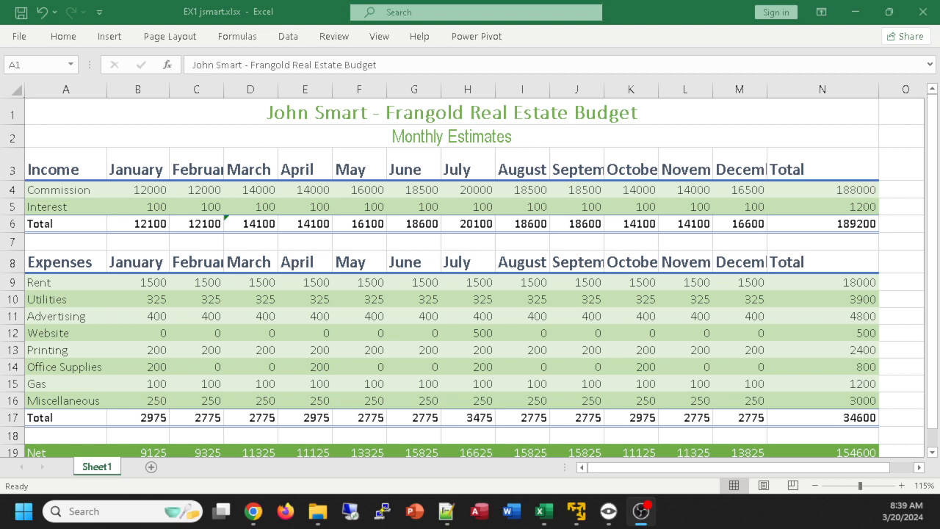
key(alt+Tab)
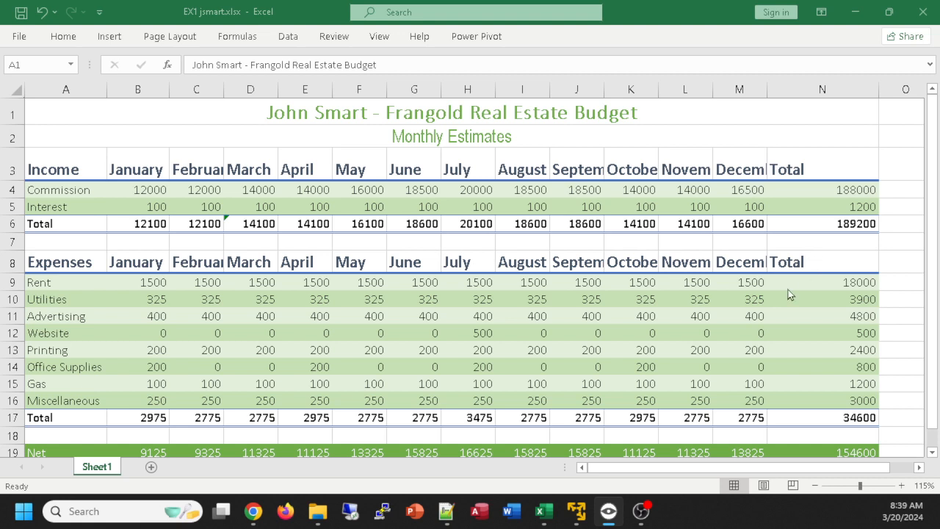
Step: Apply the dollar Accounting number format to the Commission amounts, cells B4:N4
click(136, 189)
drag(136, 190, 846, 190)
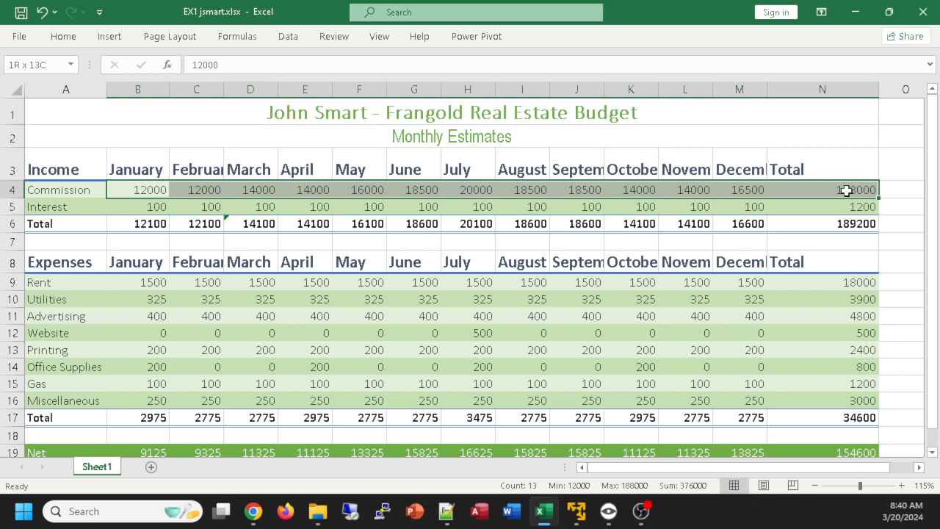
drag(846, 190, 846, 191)
click(63, 38)
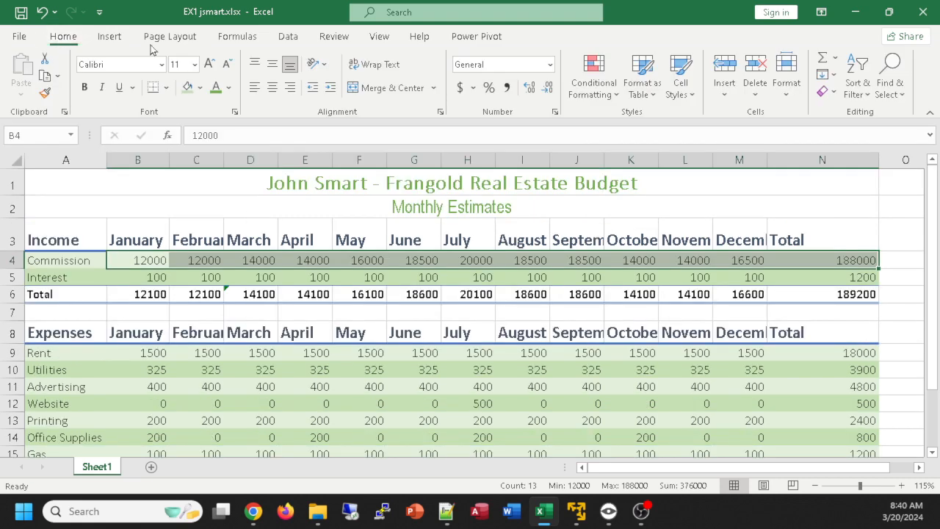
click(461, 88)
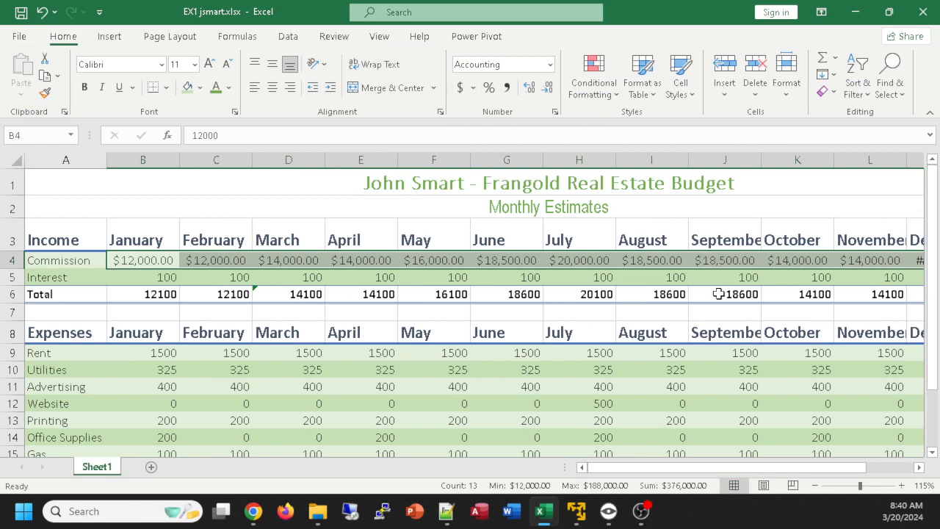
click(473, 88)
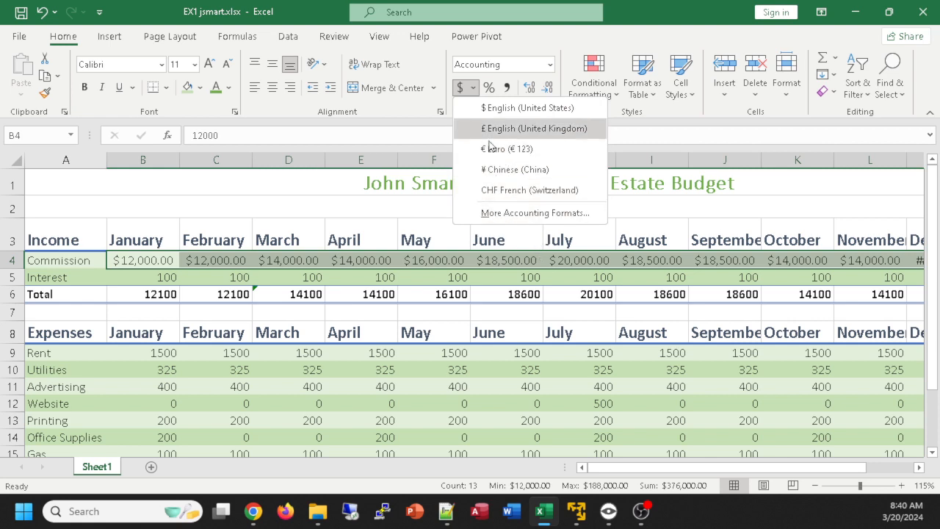
click(522, 49)
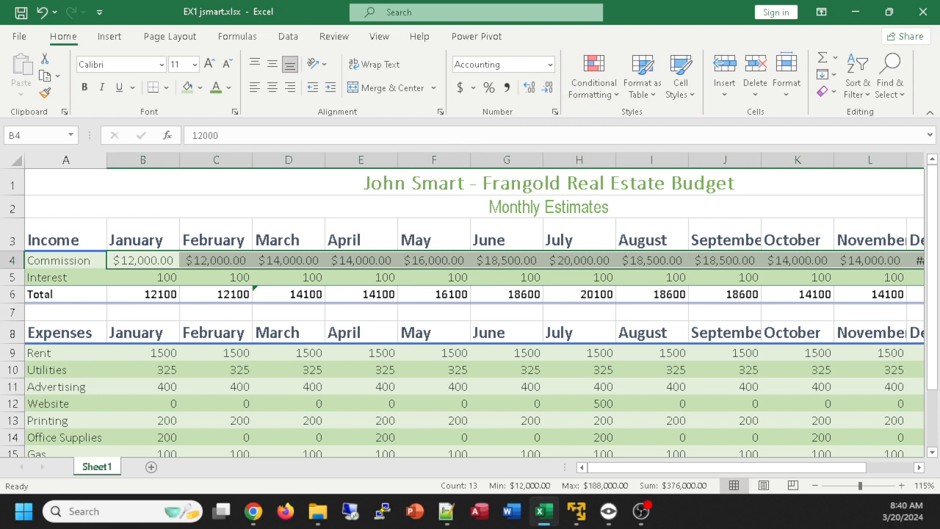
Step: Apply the Comma Style number format to the Interest amounts, cells B5:N5
key(alt+Tab)
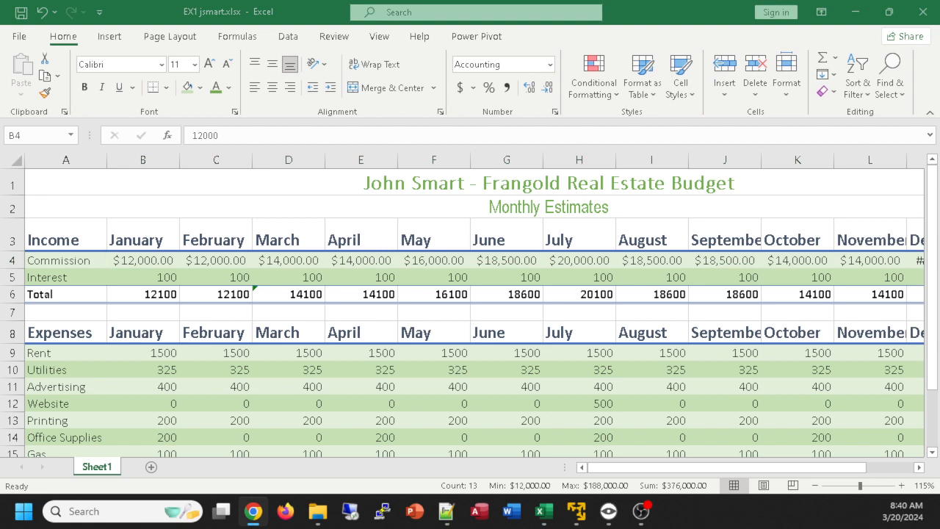
key(alt+Tab)
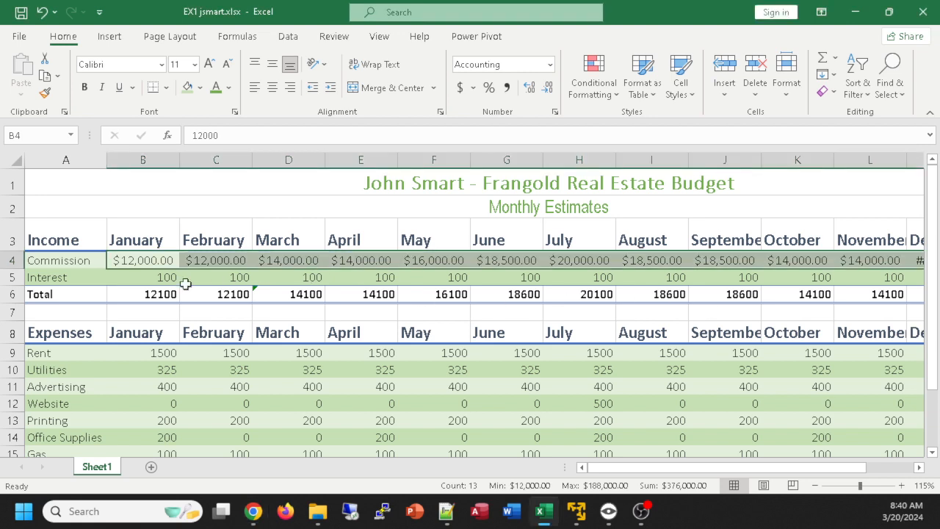
click(137, 280)
drag(137, 280, 875, 277)
scroll(747, 296, down, 2)
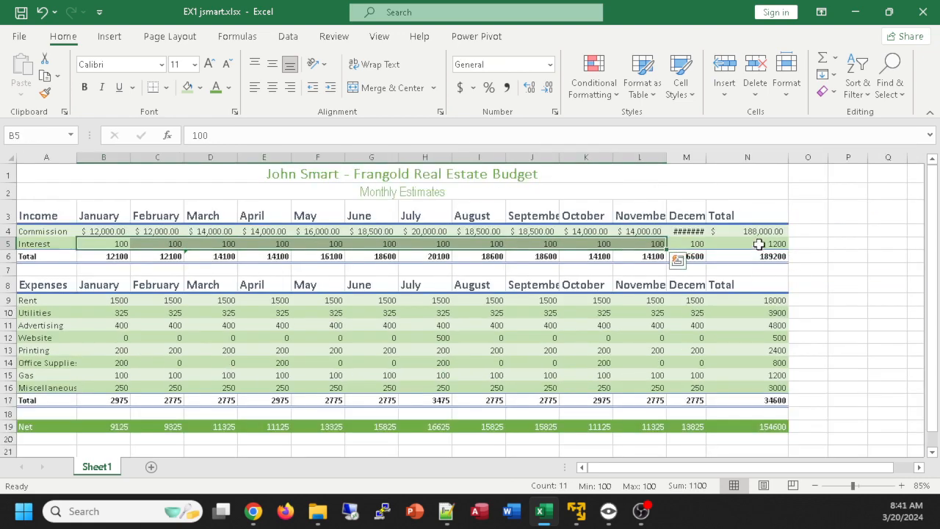
drag(759, 245, 110, 246)
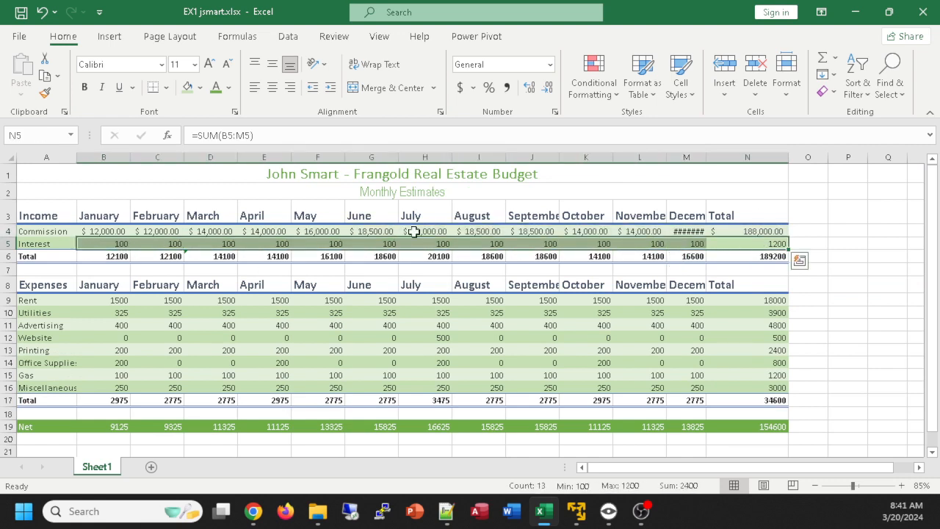
click(506, 87)
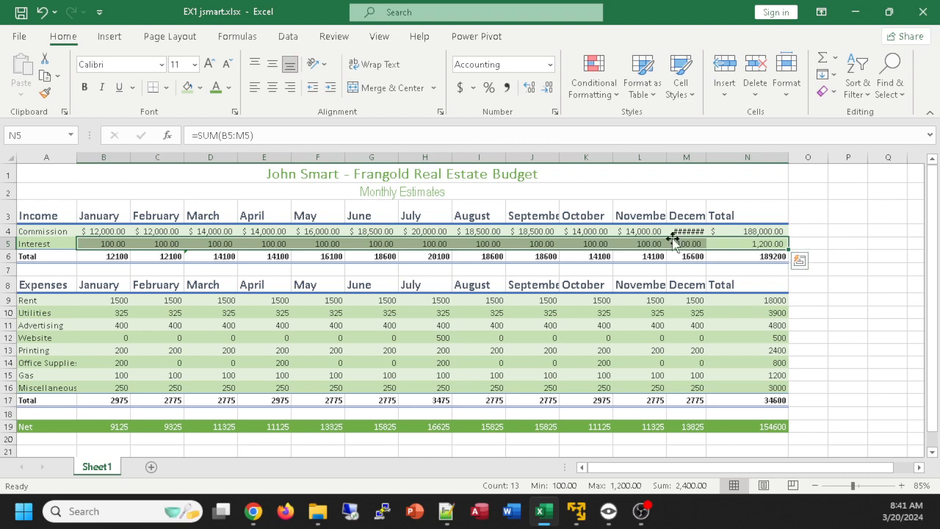
Step: Widen the December column, column M, enough to fit its heading and its Commission amount
scroll(795, 316, up, 3)
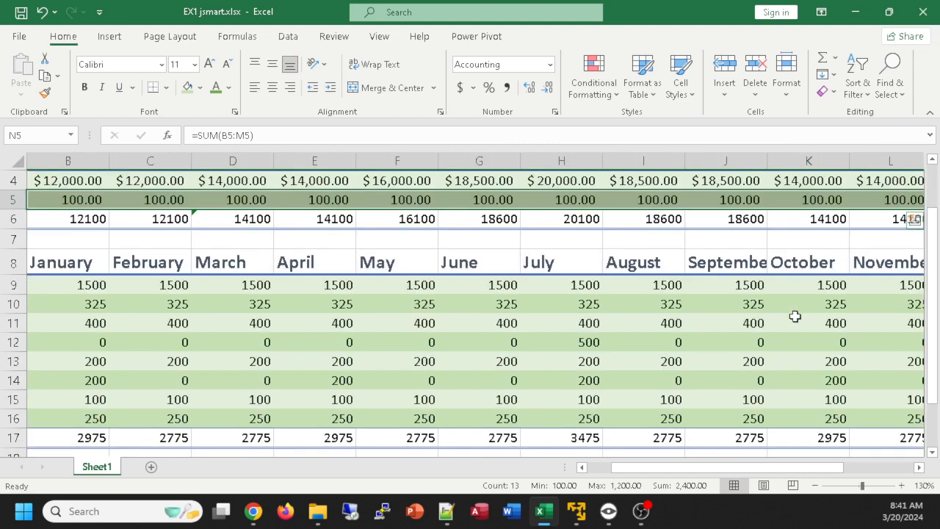
drag(666, 467, 760, 470)
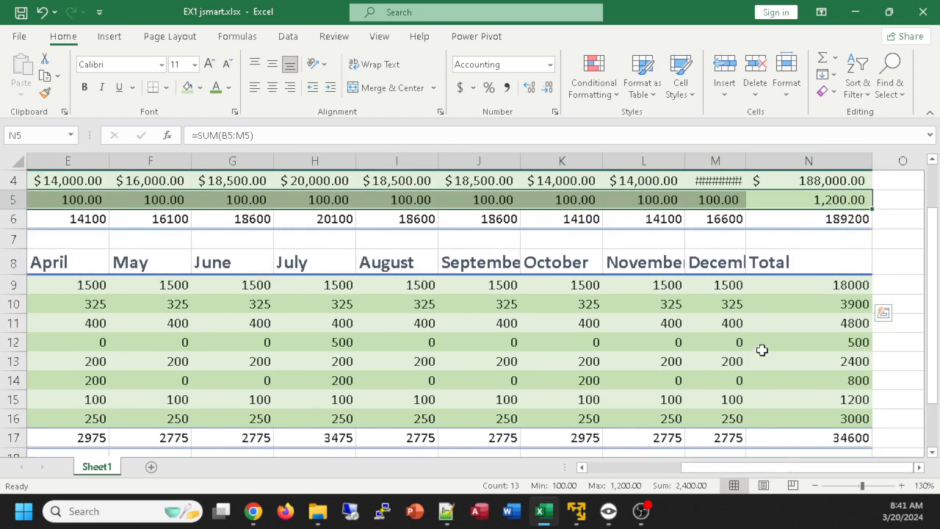
scroll(762, 350, up, 1)
scroll(759, 360, up, 3)
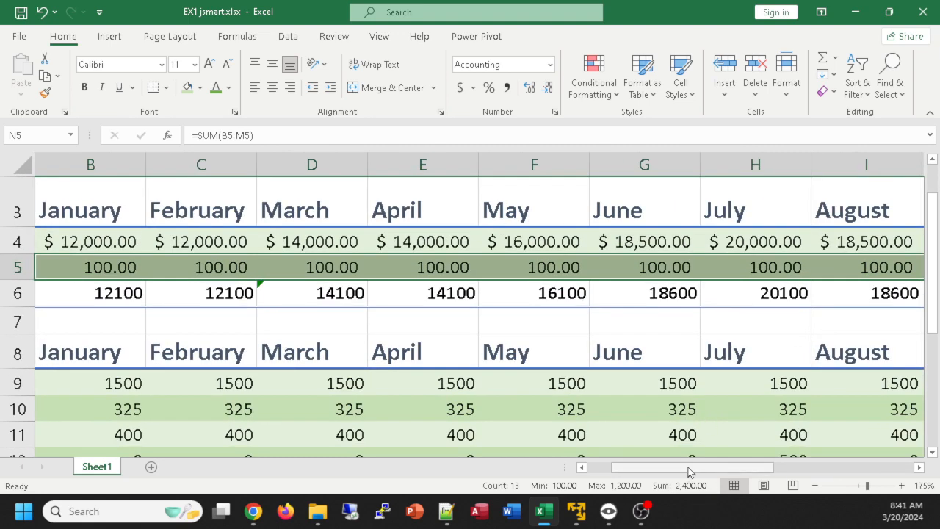
drag(703, 467, 843, 467)
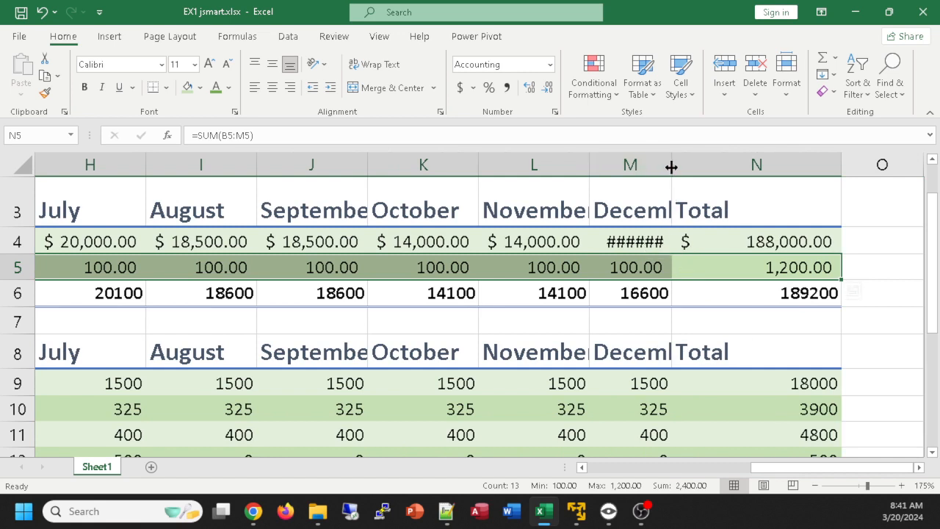
drag(672, 167, 772, 158)
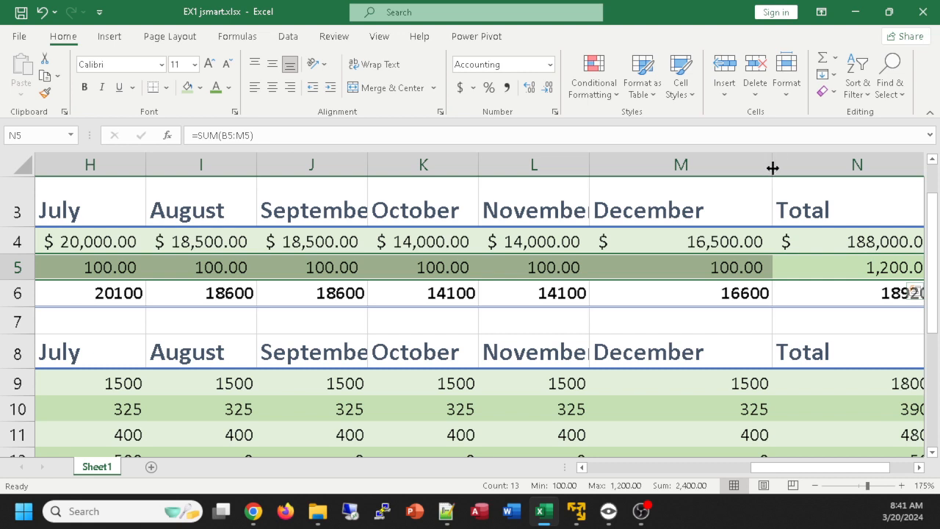
Step: AutoFit the December column, column M, to the width of its contents
double_click(773, 167)
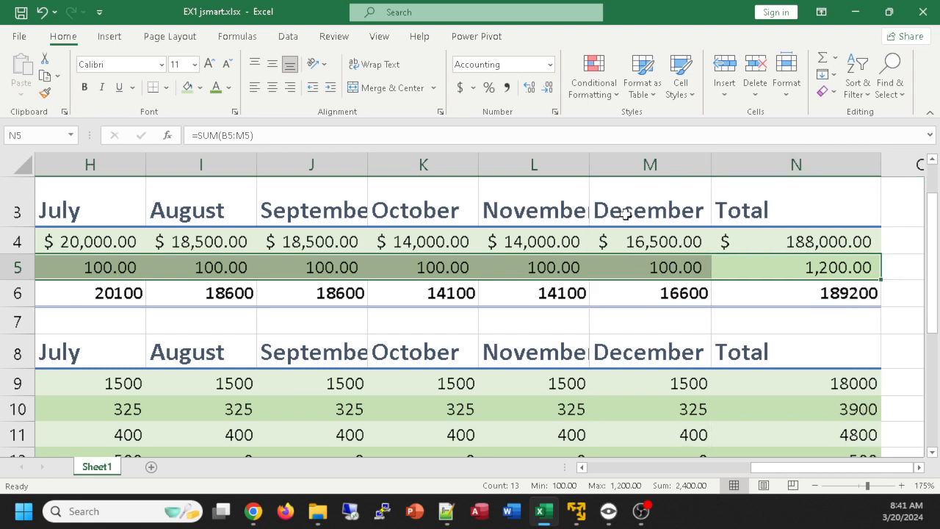
drag(713, 163, 625, 165)
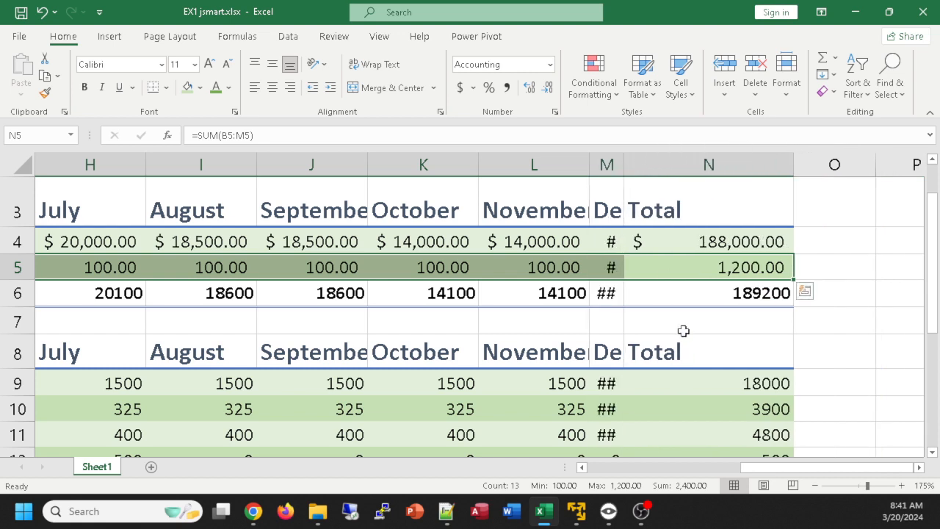
double_click(627, 167)
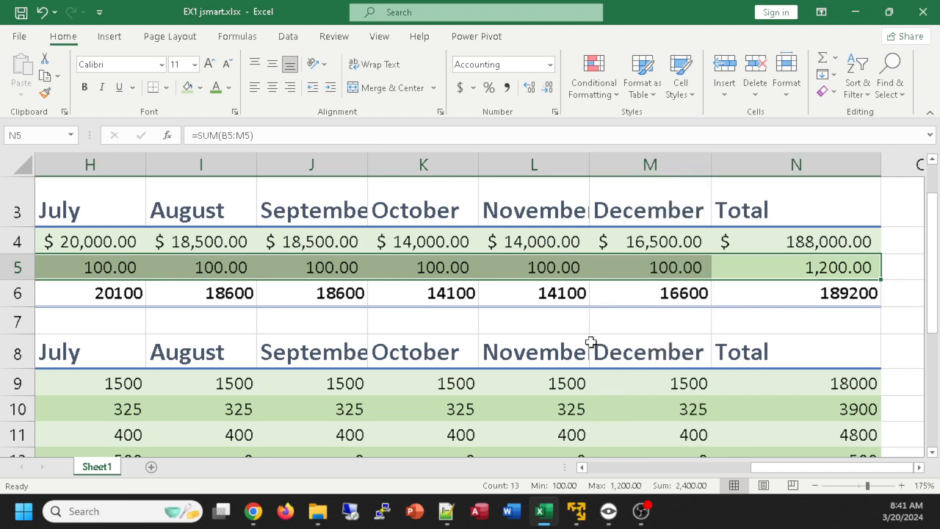
Step: Examine the whole budget sheet from the Income rows down to Net, checking which rows still need number formats
scroll(591, 340, down, 1)
scroll(593, 342, down, 1)
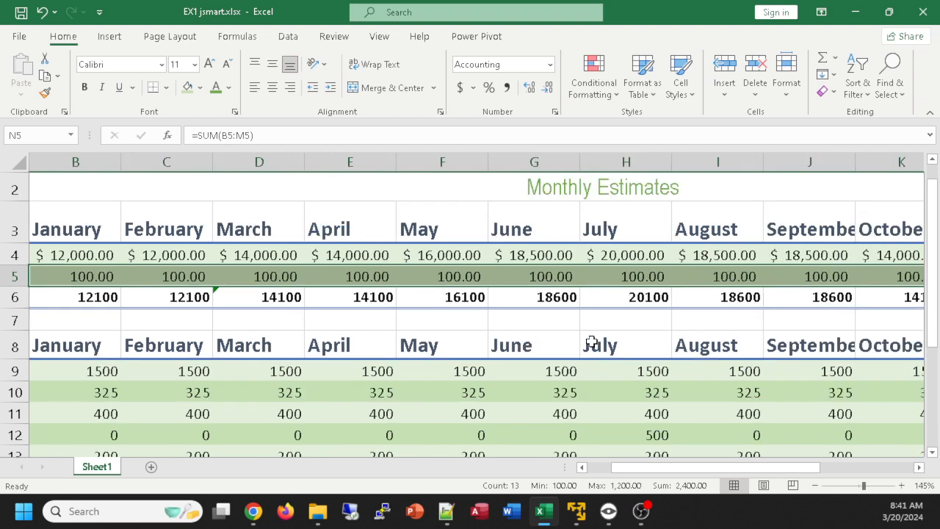
scroll(483, 342, down, 1)
scroll(483, 342, down, 2)
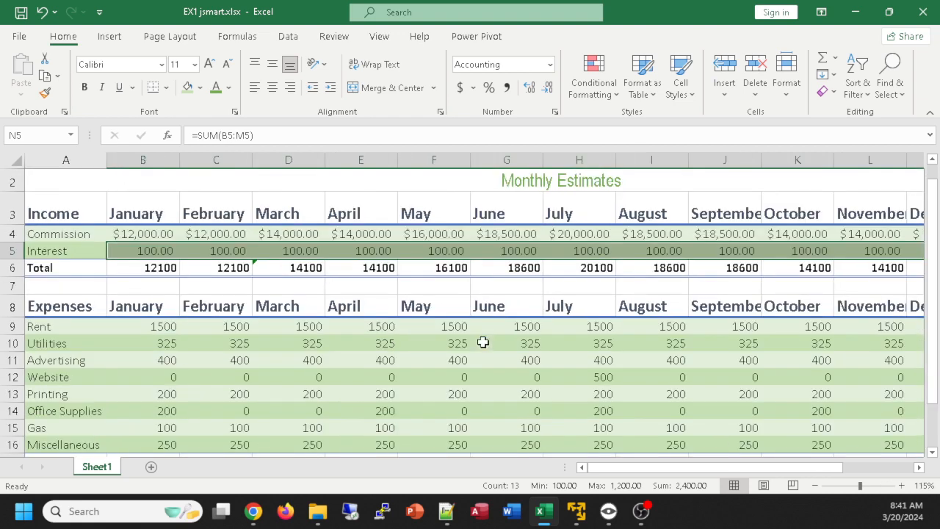
scroll(482, 343, down, 1)
scroll(483, 339, up, 1)
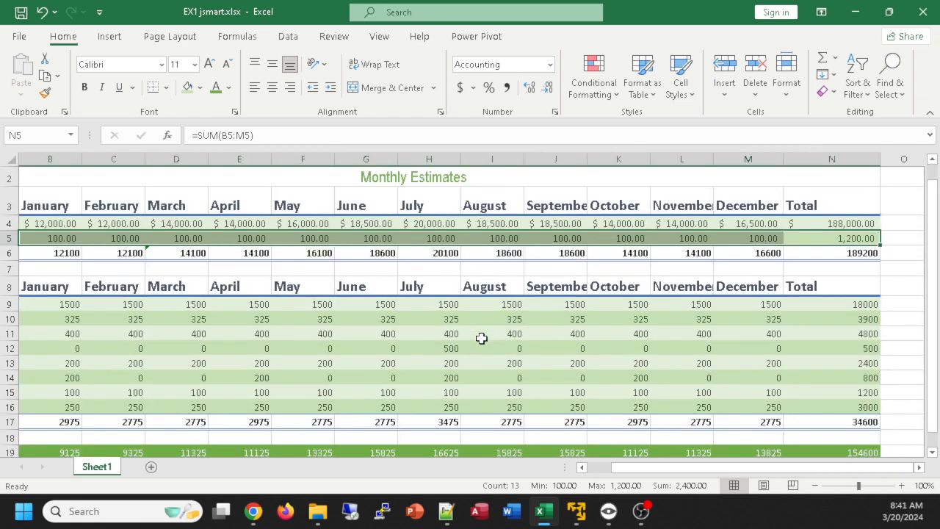
scroll(136, 273, down, 1)
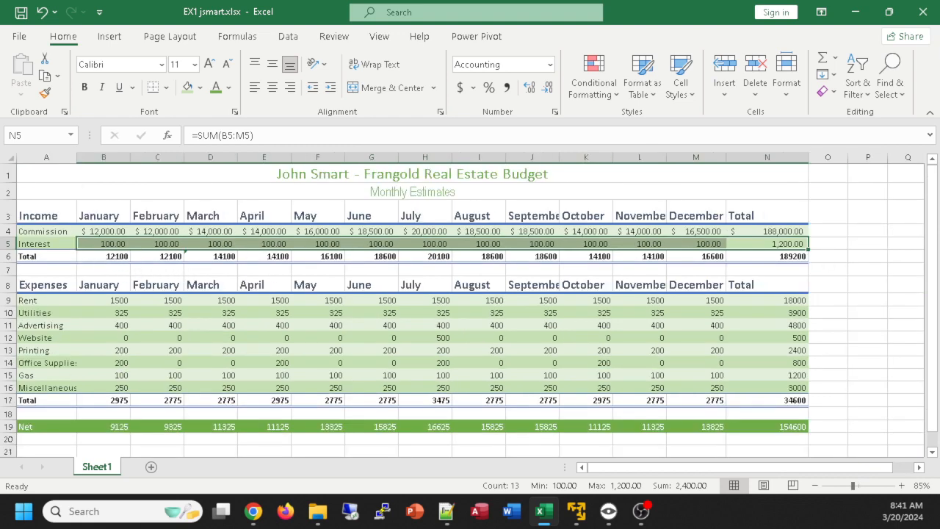
key(alt+Tab)
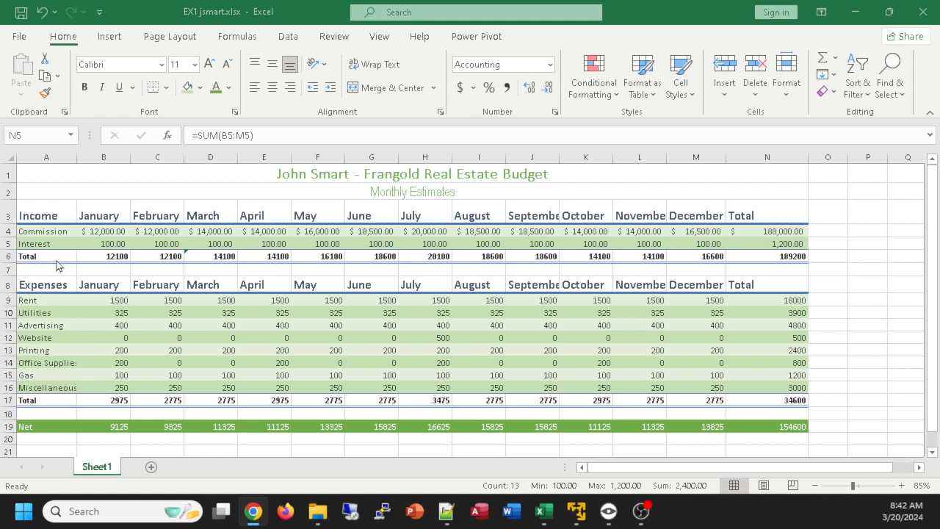
Step: Try to apply the Accounting number format to the entire income Total row, row 6, including its label, and undo it
click(7, 256)
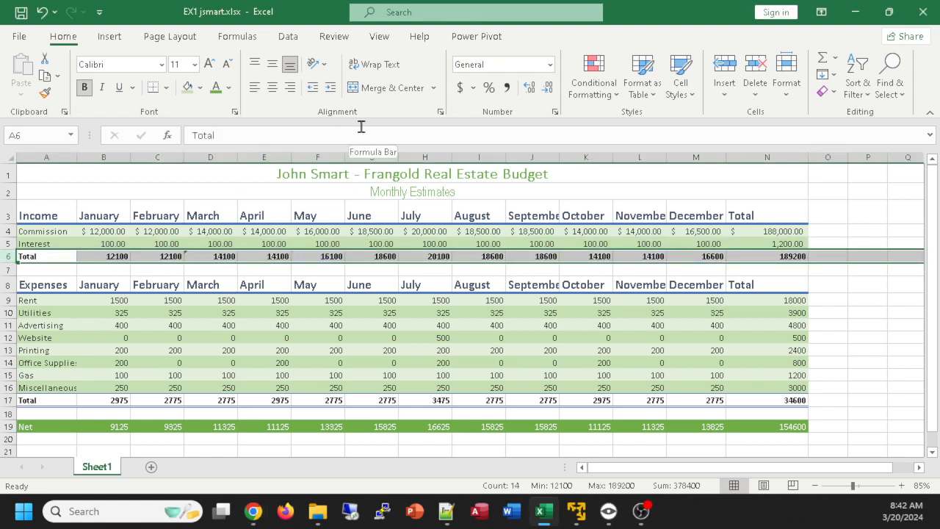
click(461, 88)
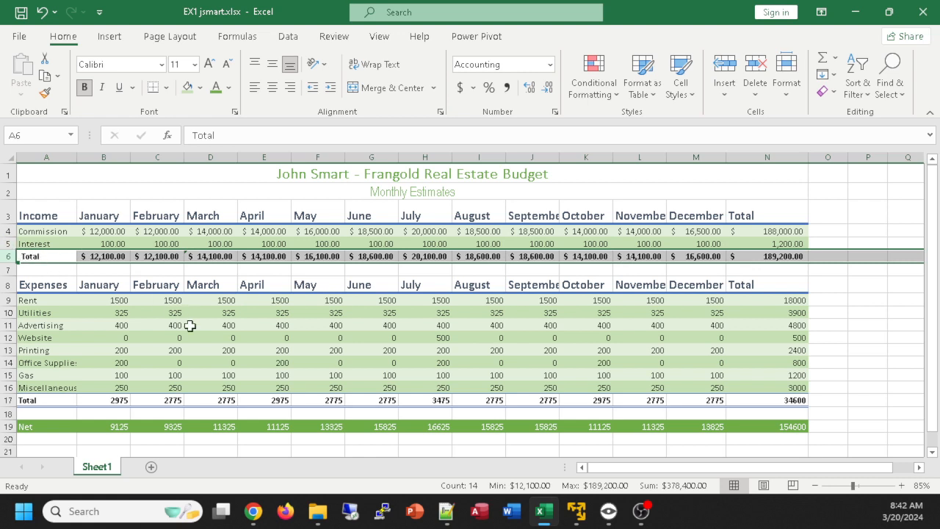
key(ctrl+shift+asciitilde)
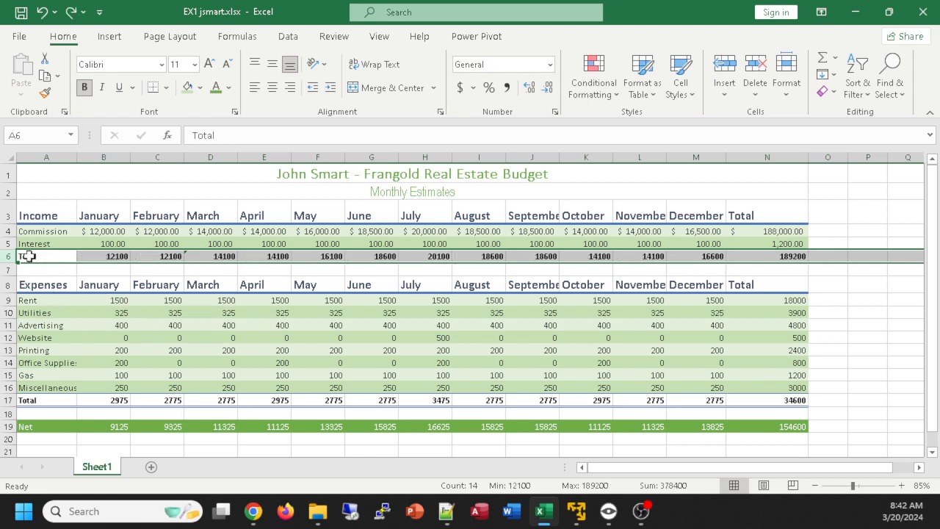
Step: Apply the dollar Accounting number format to only the income Total amounts, cells B6:N6
click(64, 268)
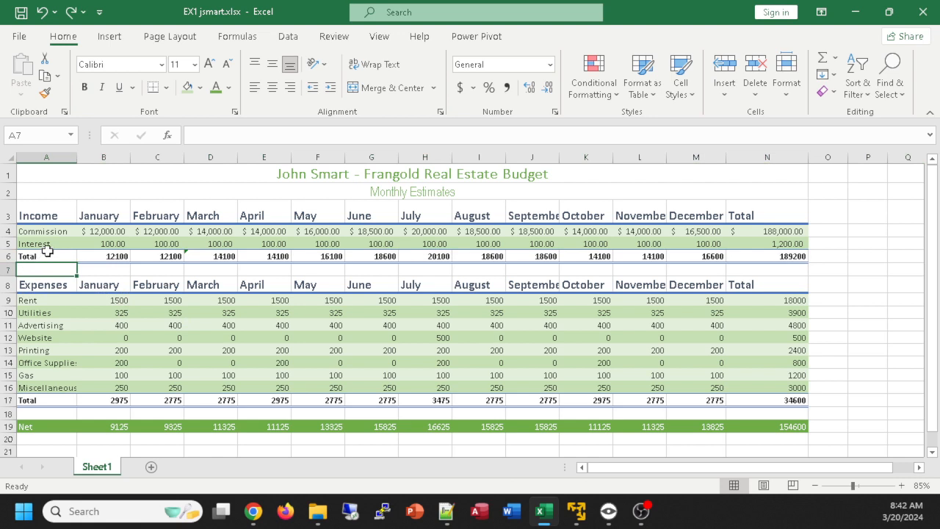
drag(89, 254, 775, 257)
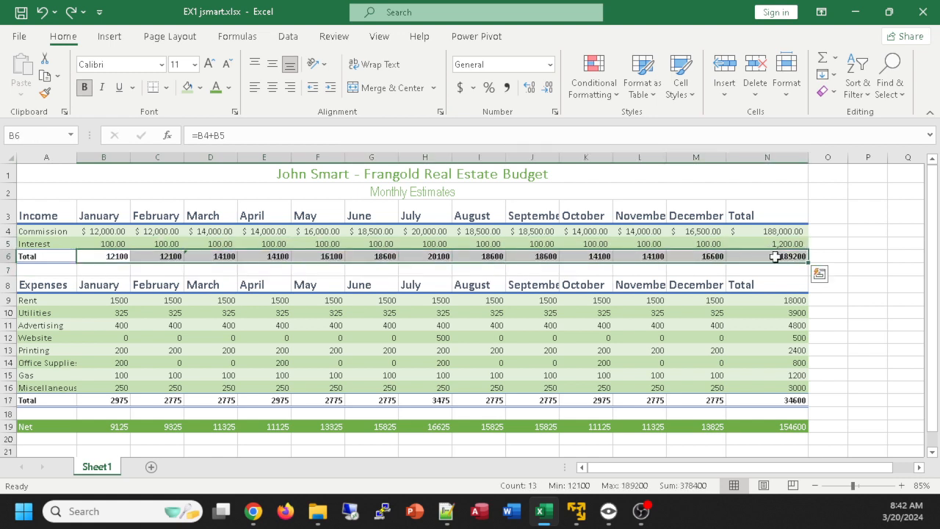
click(461, 89)
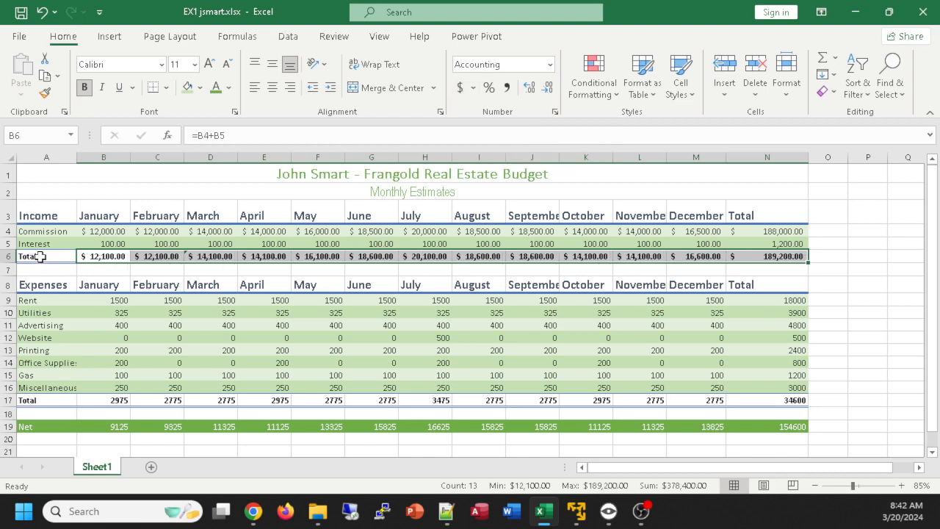
Step: Try the Accounting number format on the Total label in A6, undo it, and compare its alignment with labels A4:A5
click(42, 257)
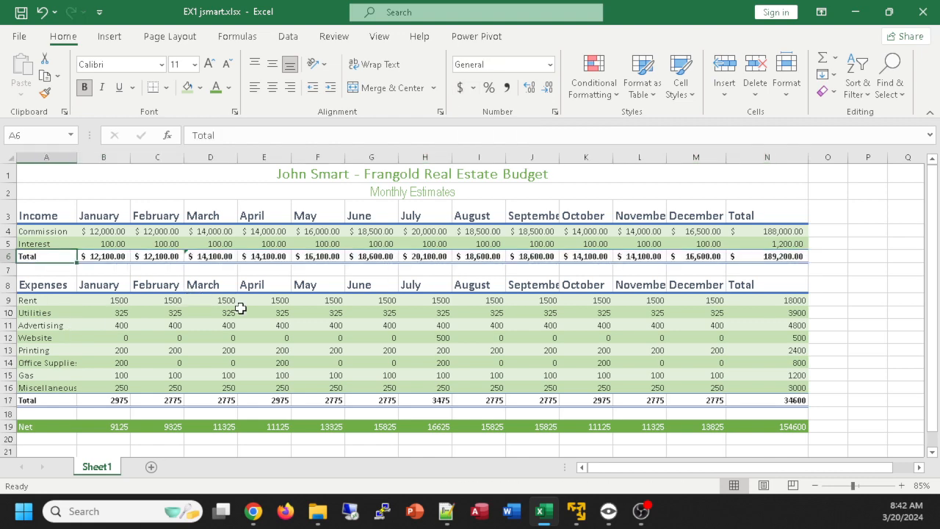
scroll(273, 312, up, 7)
ctrl+scroll(273, 312, up, 8)
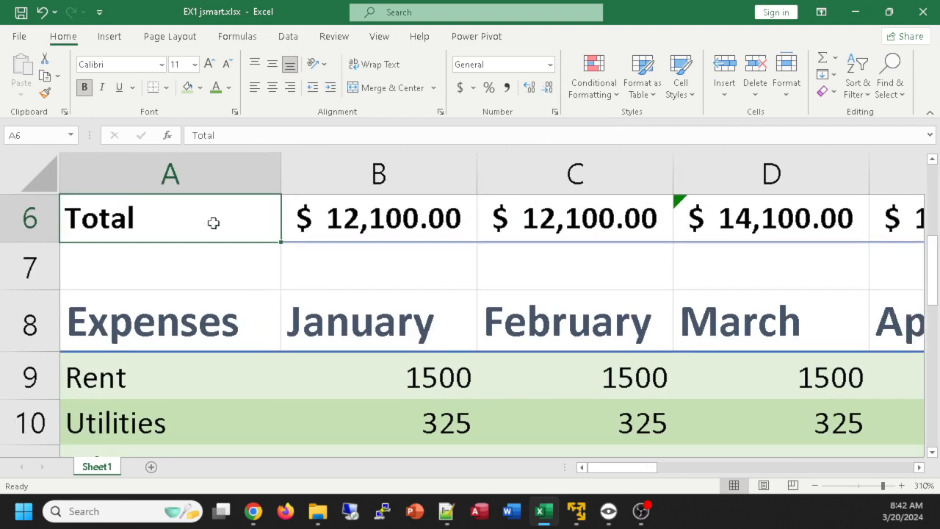
click(461, 89)
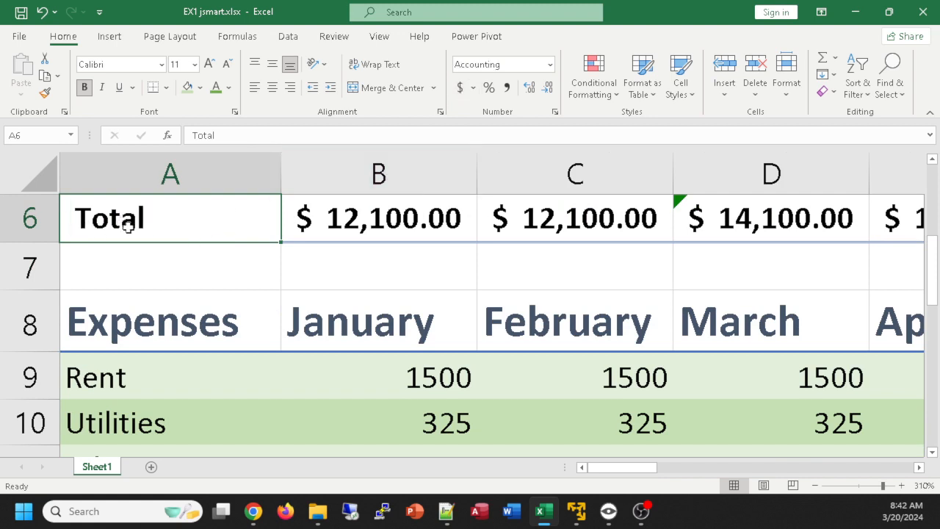
key(ctrl+z)
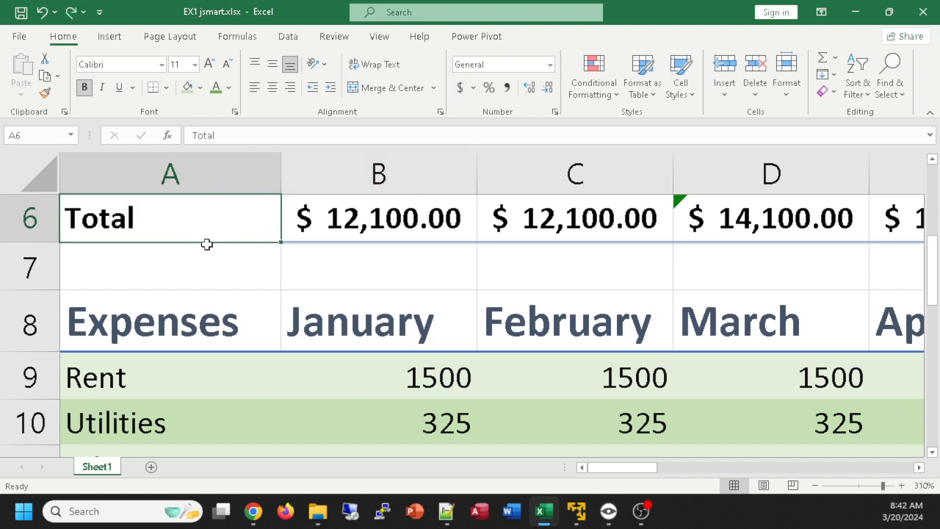
scroll(208, 244, up, 1)
drag(143, 307, 157, 352)
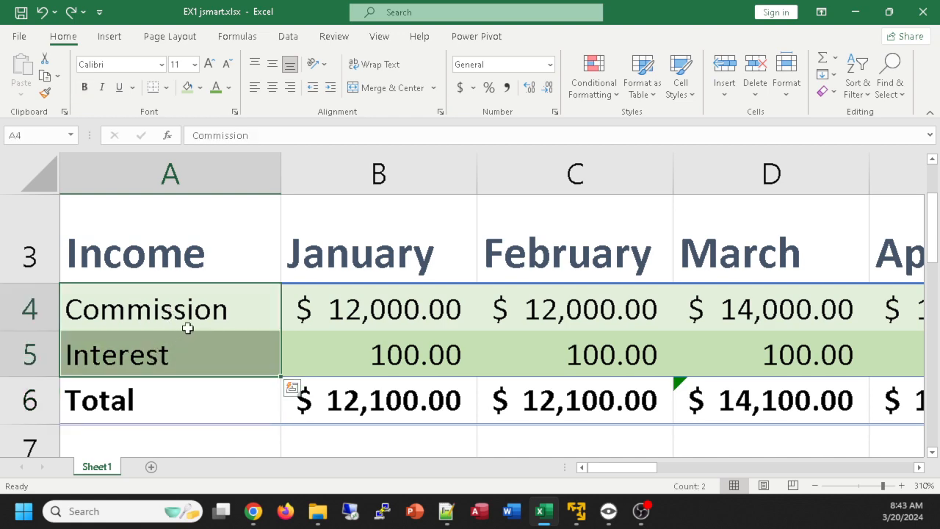
Step: Apply the dollar Accounting number format to the Rent amounts, cells B9:N9
ctrl+scroll(187, 327, down, 10)
ctrl+scroll(187, 329, down, 4)
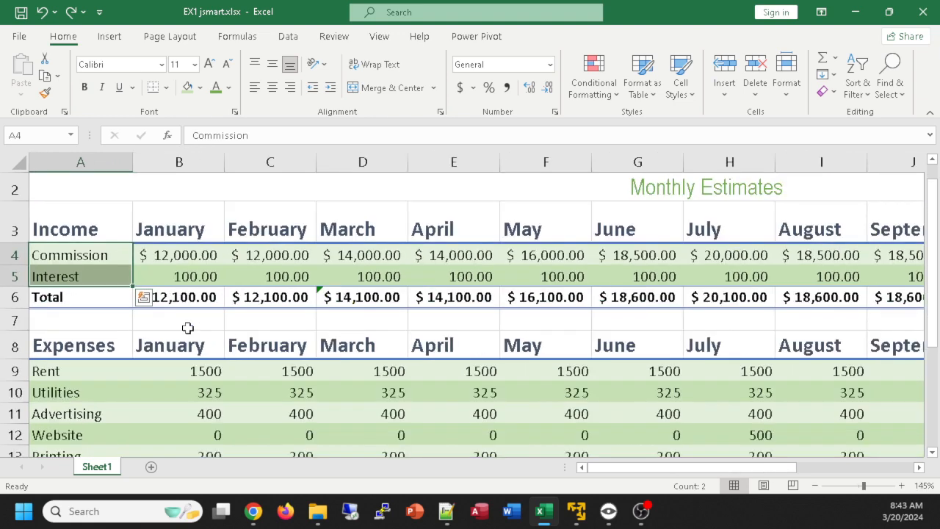
scroll(289, 276, down, 1)
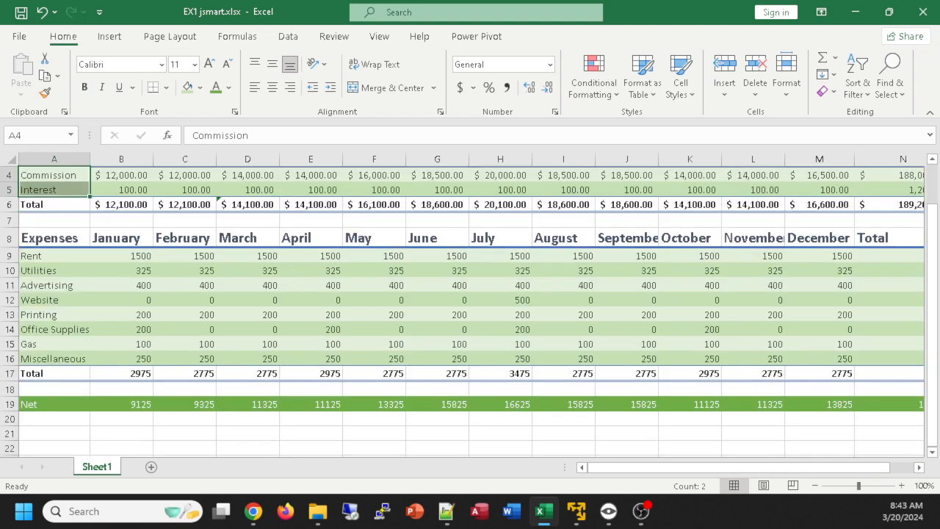
drag(149, 259, 871, 256)
ctrl+scroll(873, 259, down, 1)
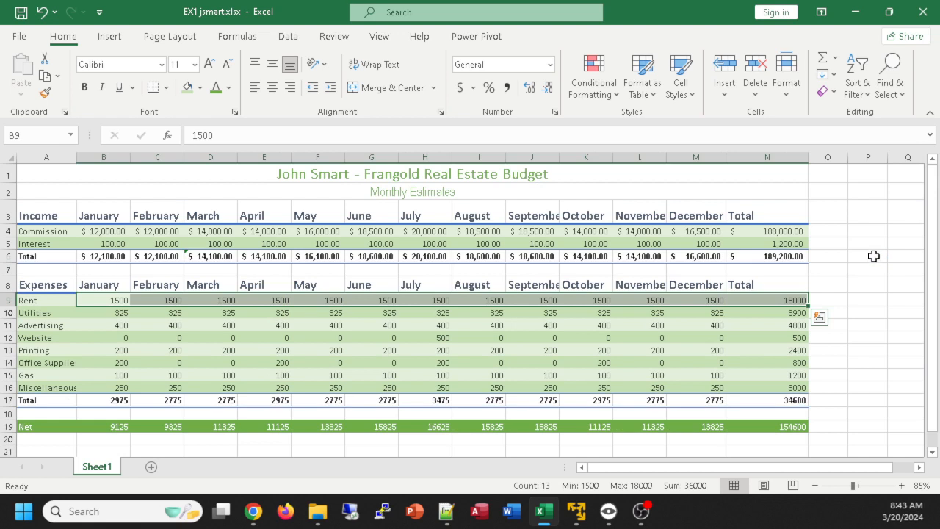
click(460, 88)
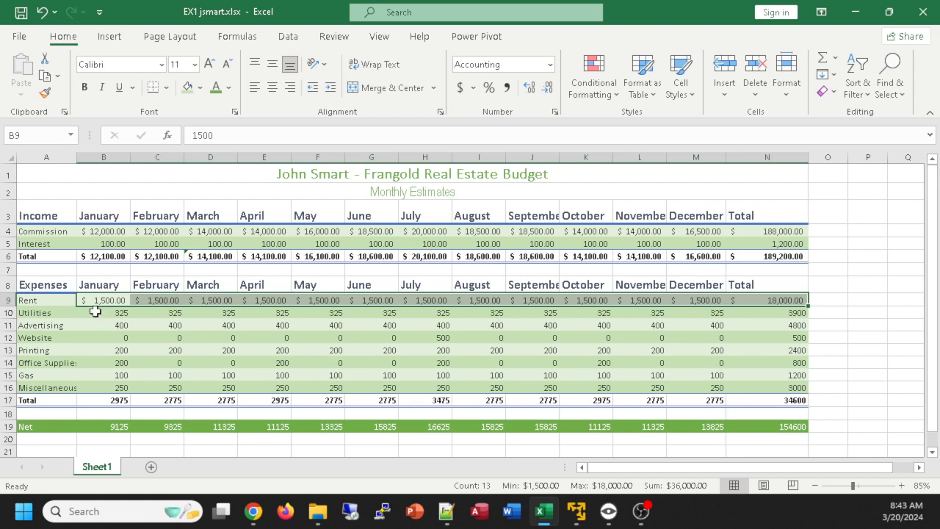
Step: Apply the Comma Style number format to the Utilities through Miscellaneous amounts, cells B10:N16
drag(95, 311, 778, 390)
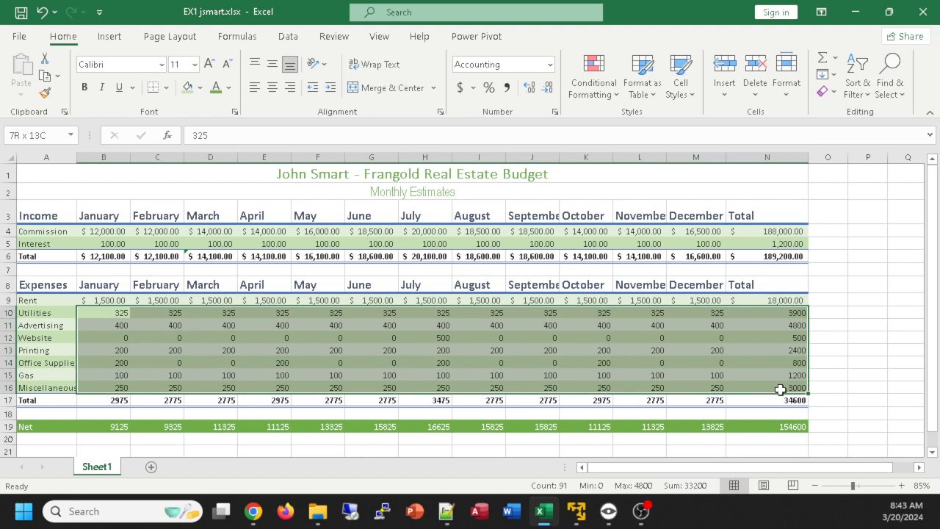
click(506, 88)
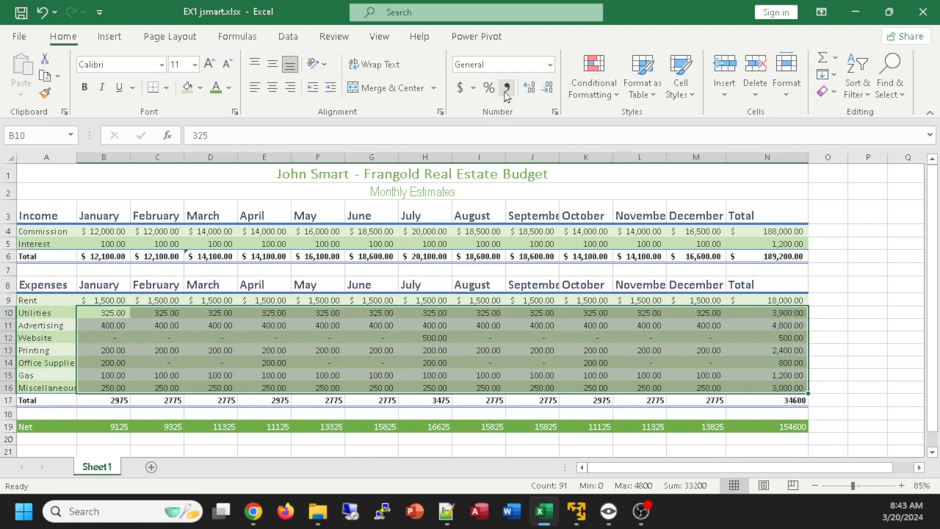
click(460, 89)
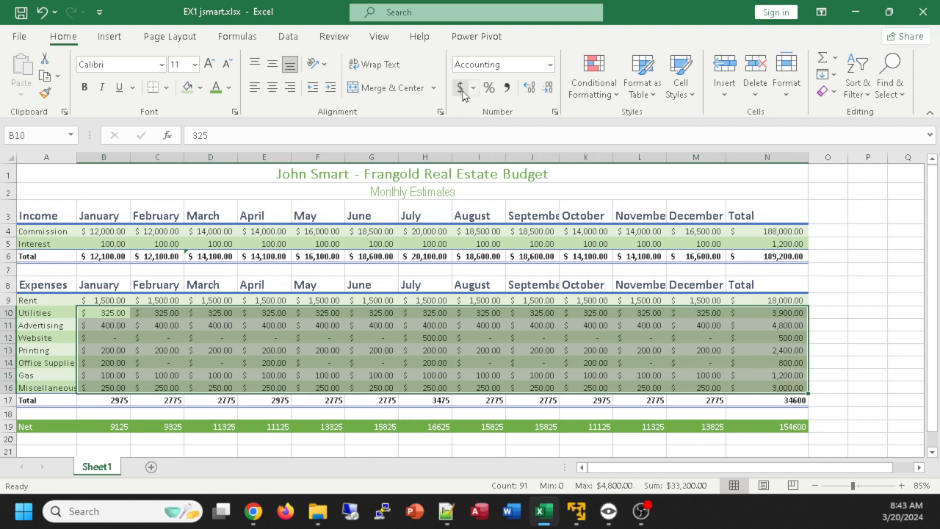
click(506, 89)
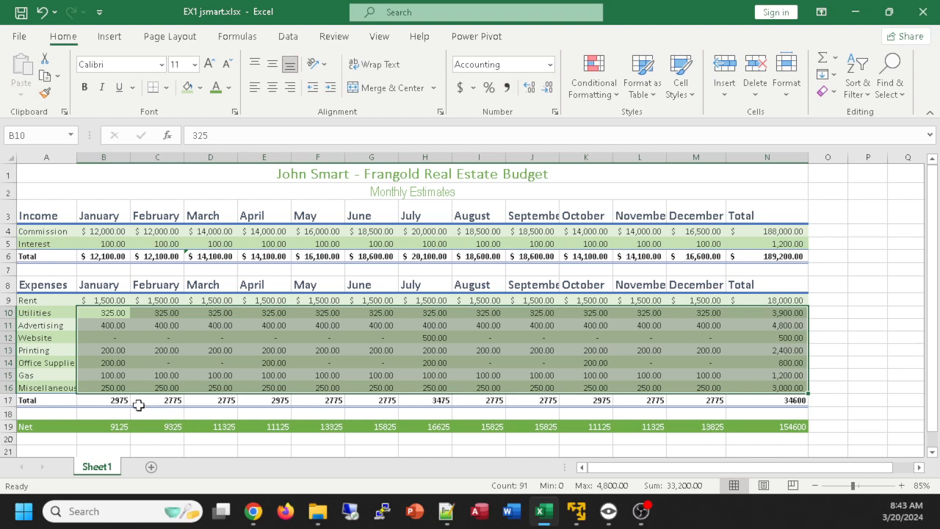
Step: Apply the dollar Accounting number format to the expense Total amounts, B17:N17, and the Net amounts, B19:N19
drag(111, 401, 766, 397)
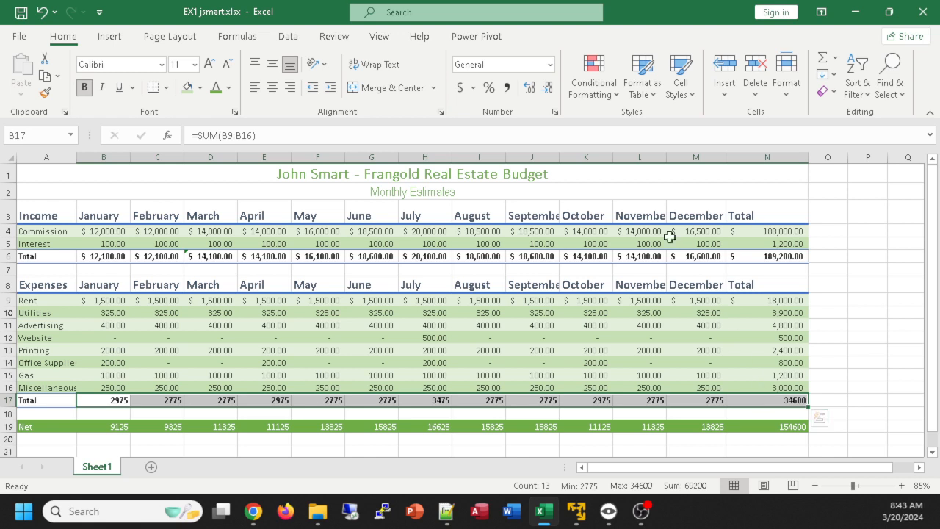
click(461, 88)
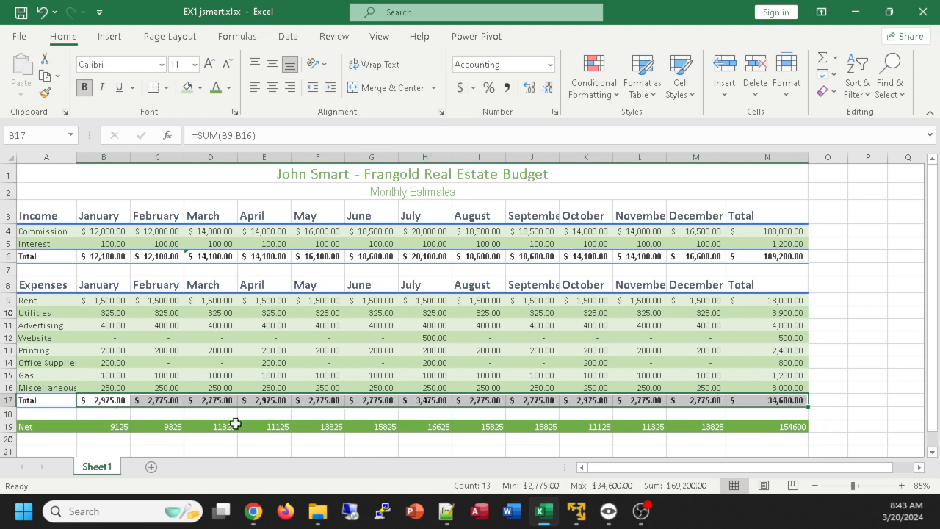
click(106, 426)
drag(106, 426, 768, 427)
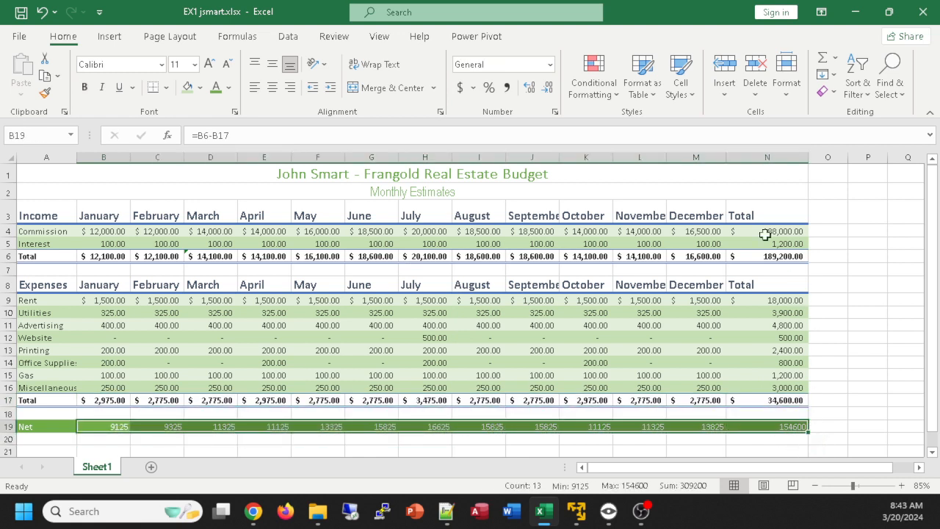
click(461, 89)
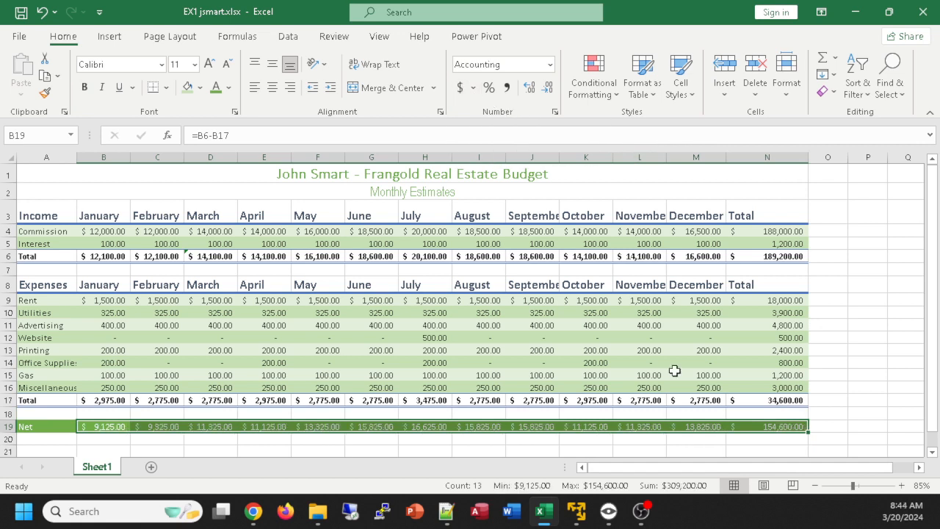
click(714, 450)
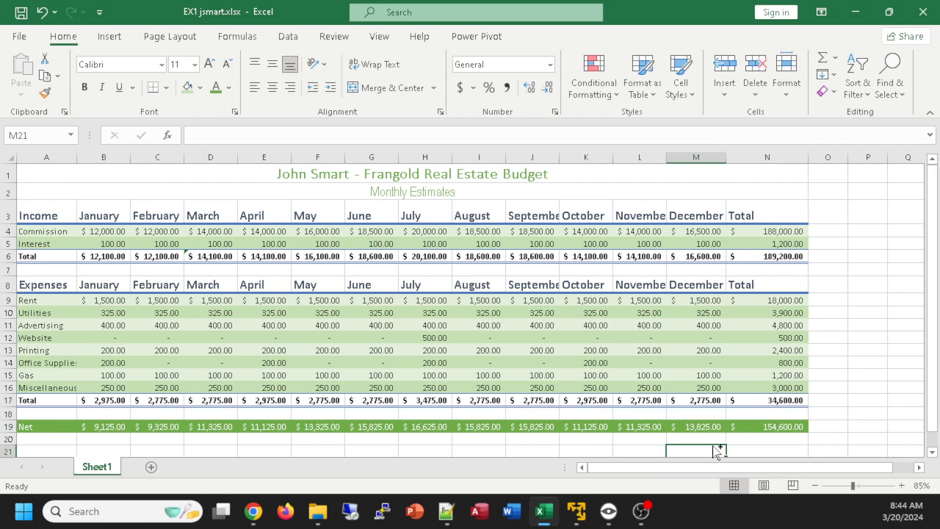
Step: Try the Accounting number format and Comma Style on all cells of the worksheet
key(ctrl+a)
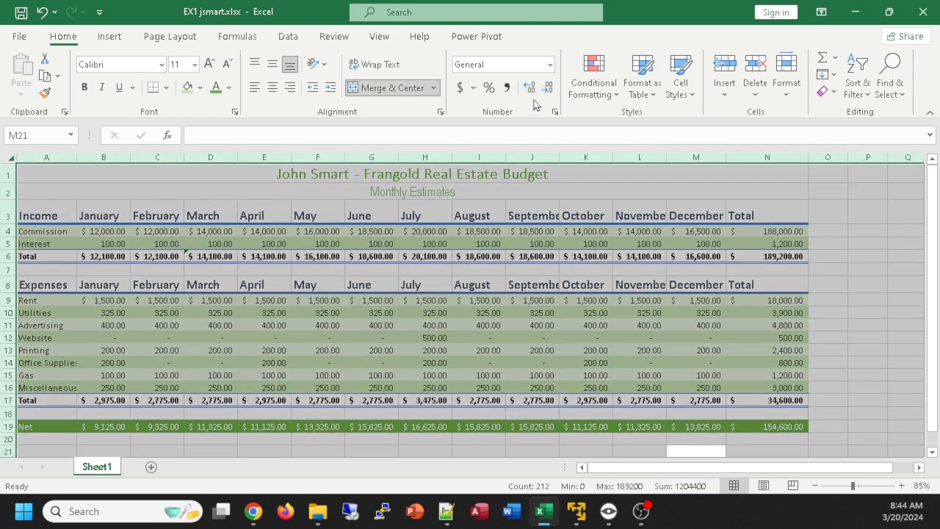
click(461, 89)
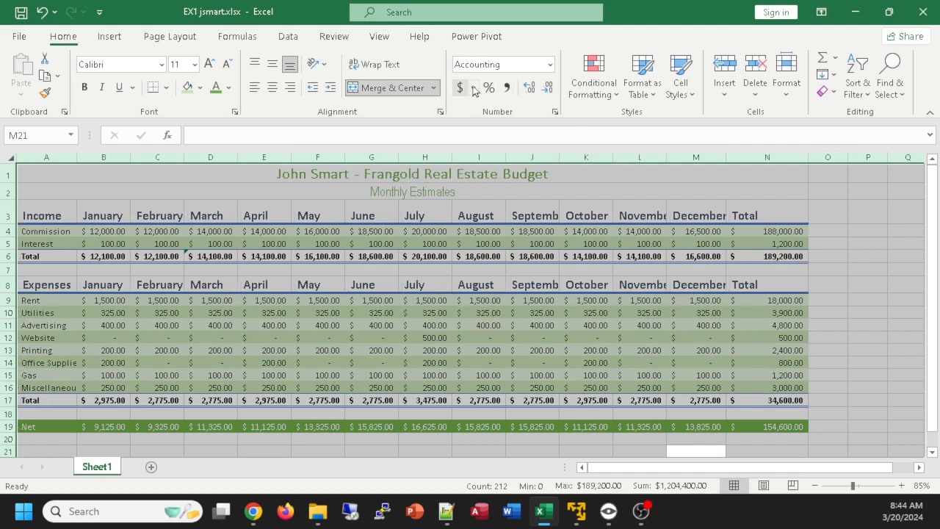
click(507, 88)
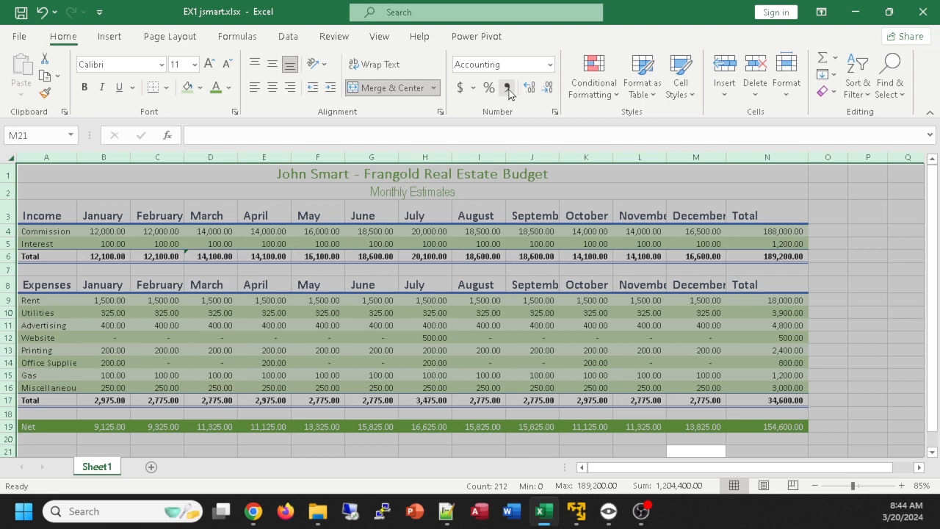
Step: Undo the Accounting and Comma Style number formats applied to the whole worksheet
key(ctrl+z)
key(ctrl+z)
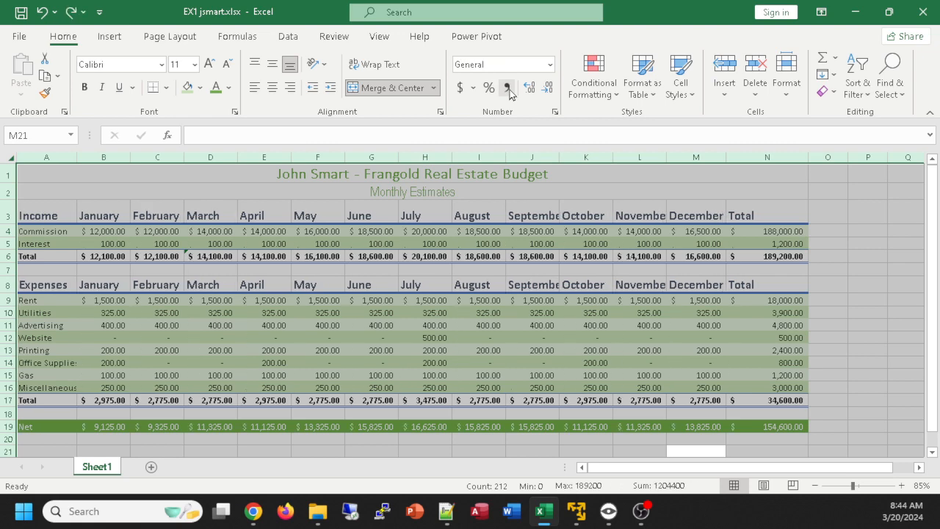
click(860, 413)
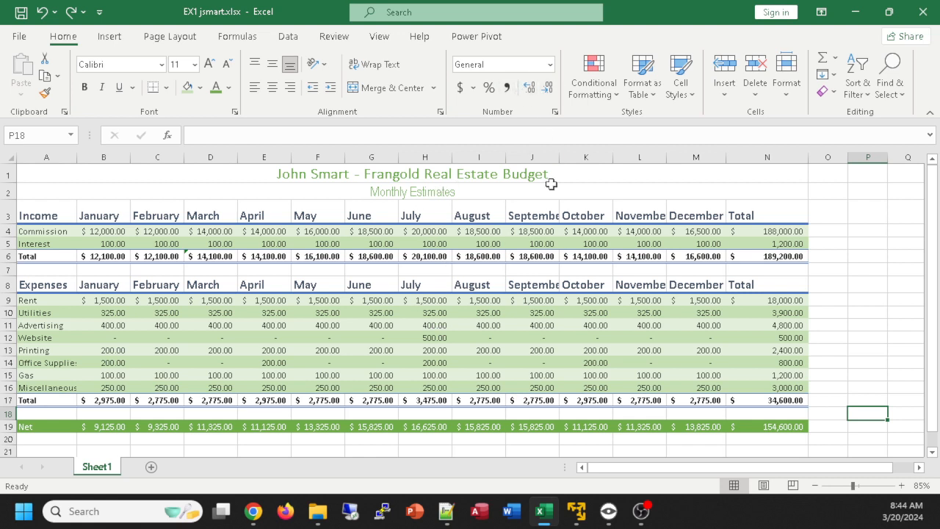
click(213, 425)
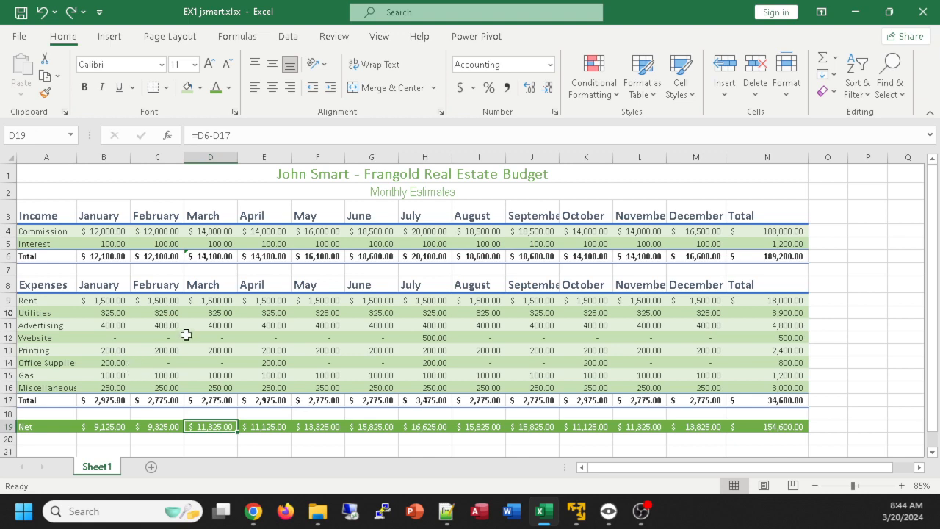
Step: Collapse the ribbon to its tab names so more rows of the budget worksheet fit on screen
double_click(68, 42)
ctrl+scroll(343, 245, up, 3)
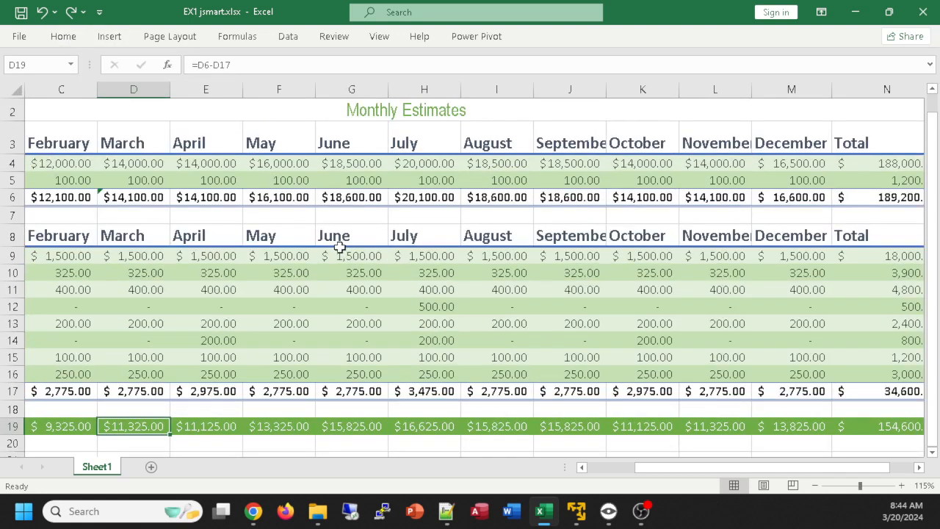
ctrl+scroll(340, 247, down, 3)
scroll(431, 276, up, 1)
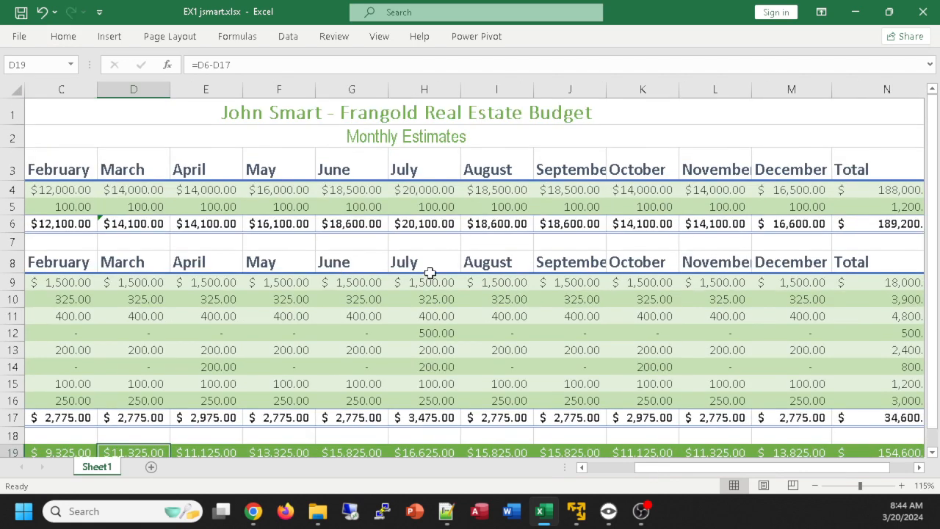
ctrl+scroll(431, 271, up, 2)
ctrl+scroll(431, 272, down, 2)
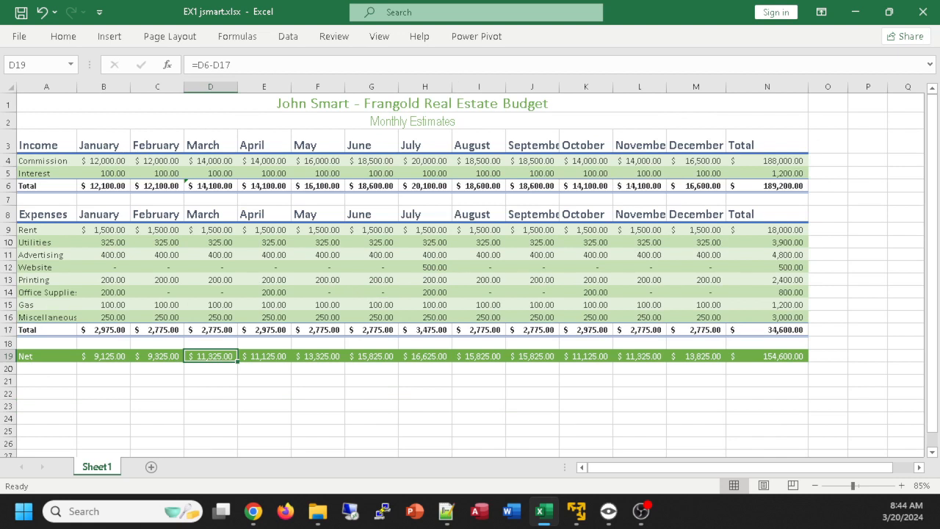
Step: Select the entire worksheet and AutoFit all column widths to their contents
key(alt+Tab)
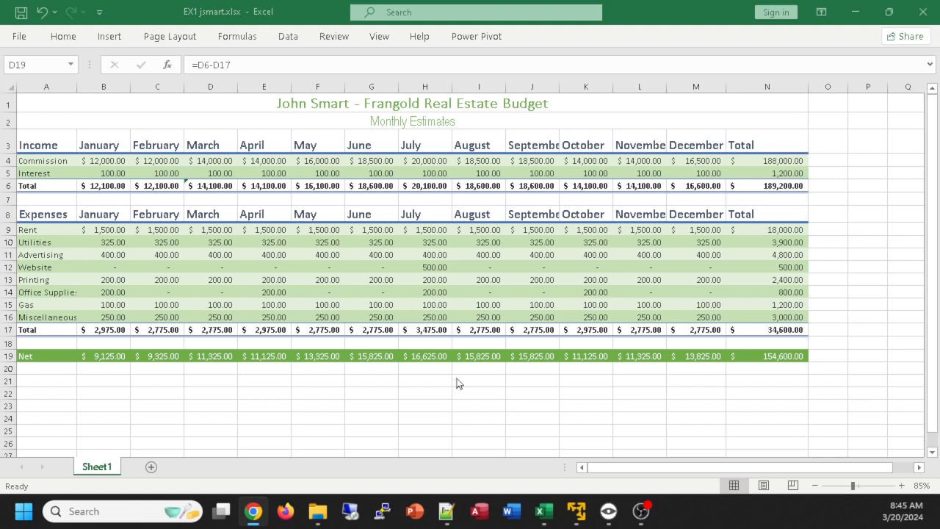
click(448, 421)
key(ctrl+a)
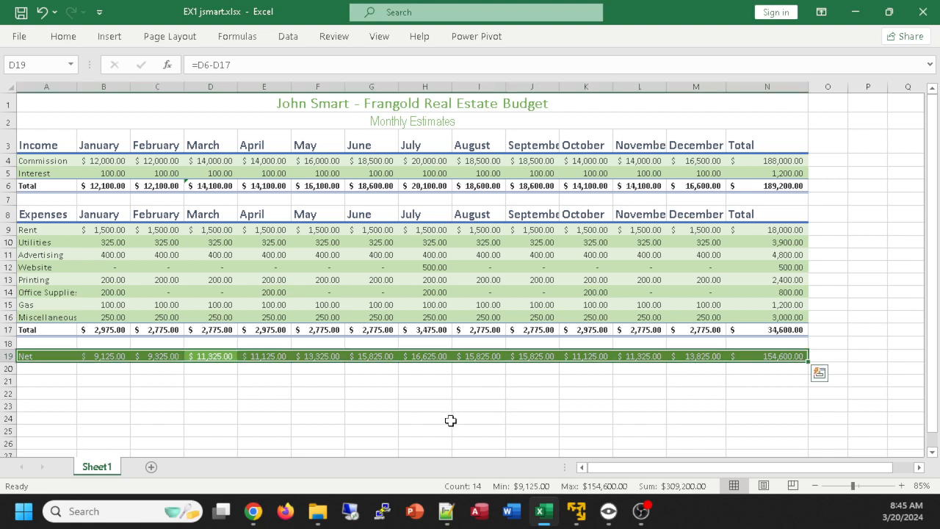
double_click(452, 88)
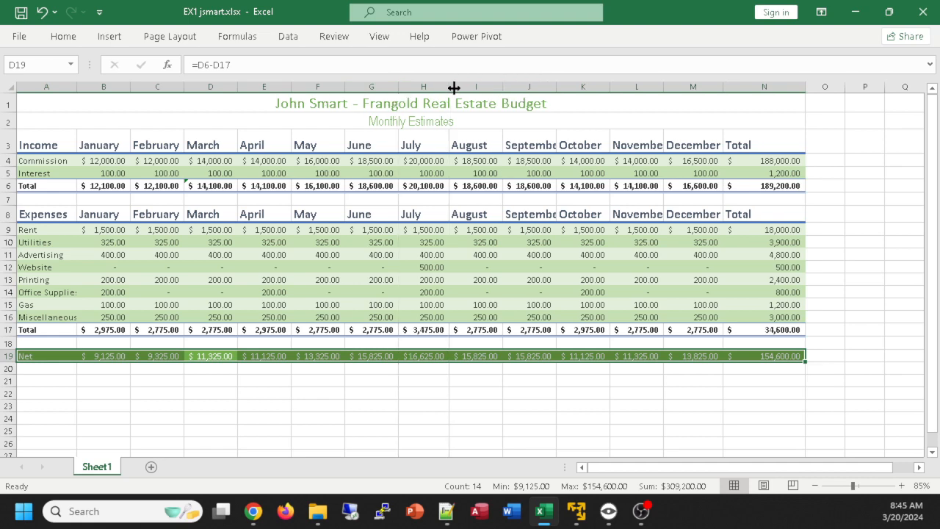
click(480, 405)
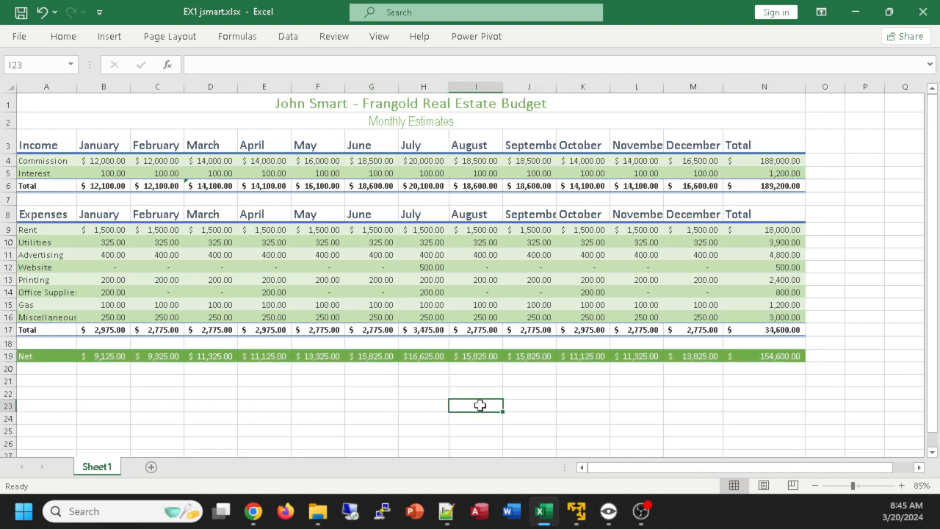
key(ctrl+a)
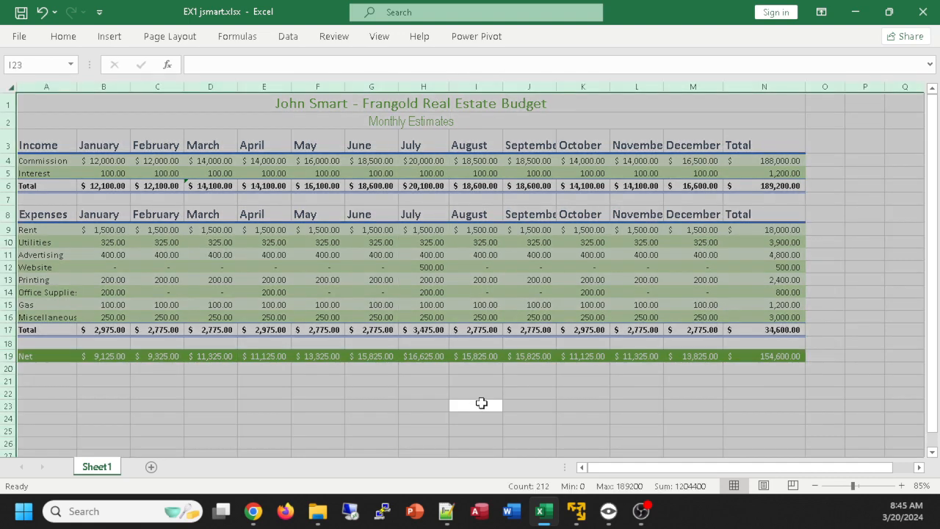
double_click(239, 87)
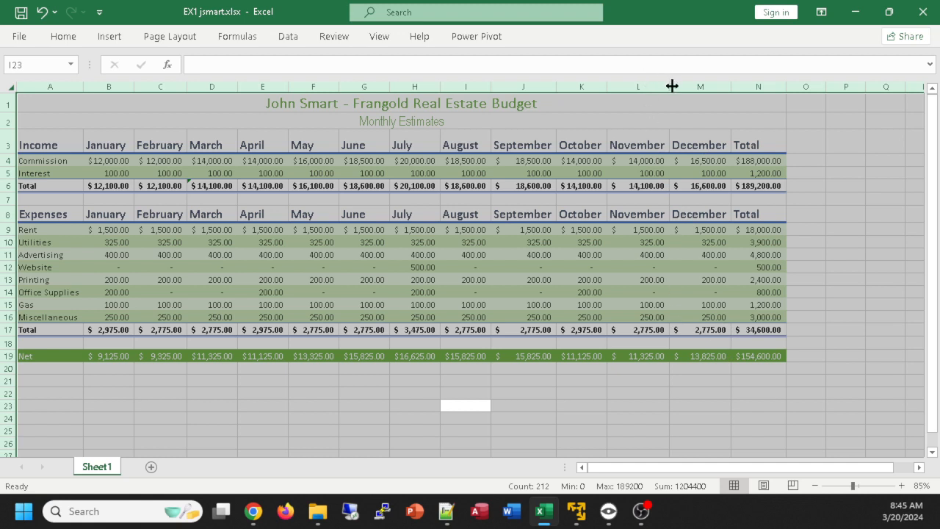
Step: Try narrowing all worksheet columns at once, and undo the width change
drag(672, 86, 624, 86)
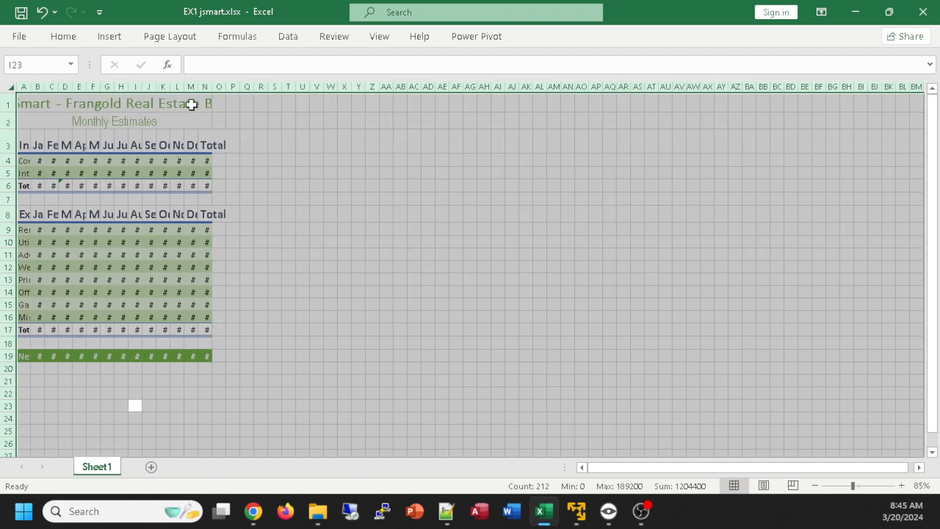
key(ctrl+z)
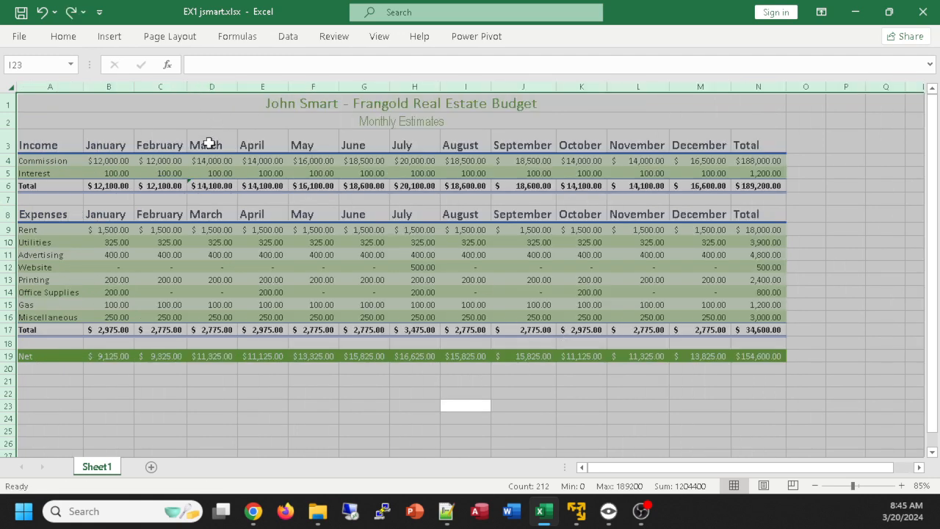
click(181, 403)
click(397, 419)
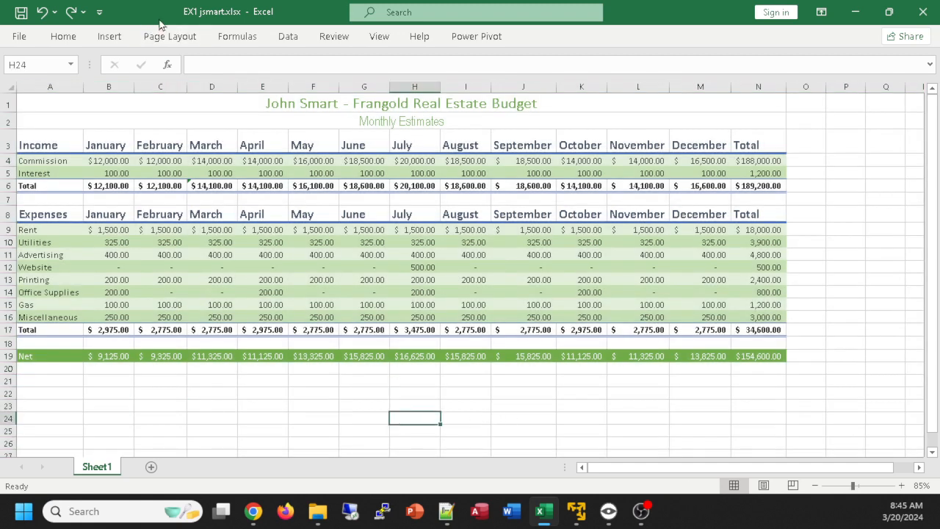
Step: Narrow the February, November and July columns, and restore their widths by AutoFitting all columns
drag(188, 86, 158, 87)
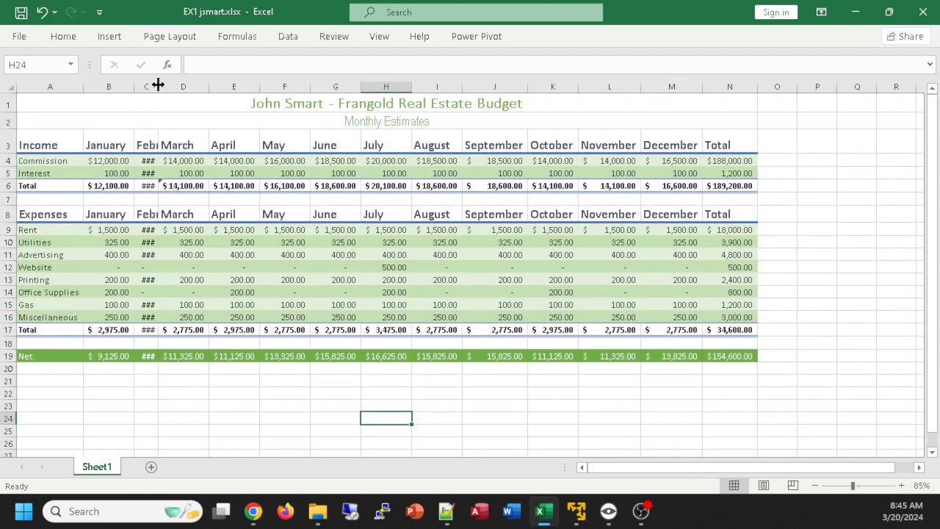
drag(641, 86, 616, 86)
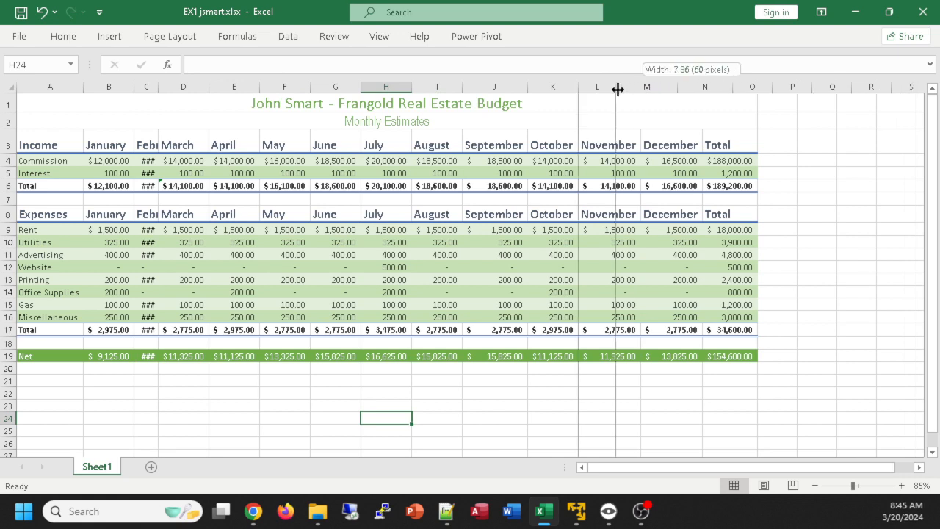
drag(414, 86, 396, 86)
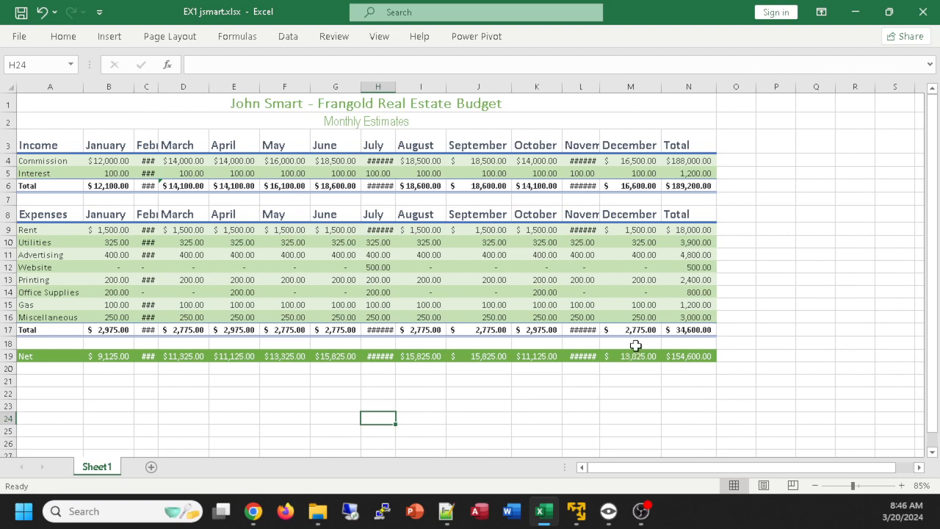
key(ctrl+a)
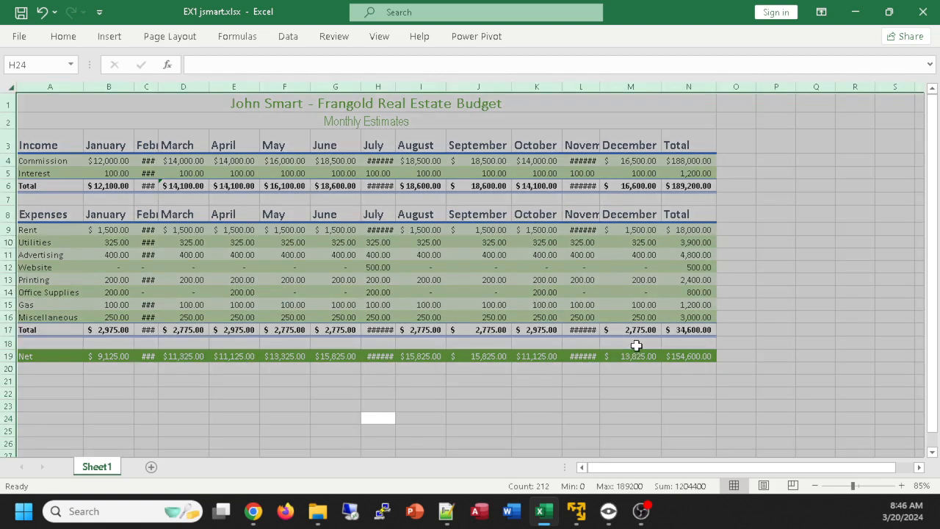
double_click(443, 86)
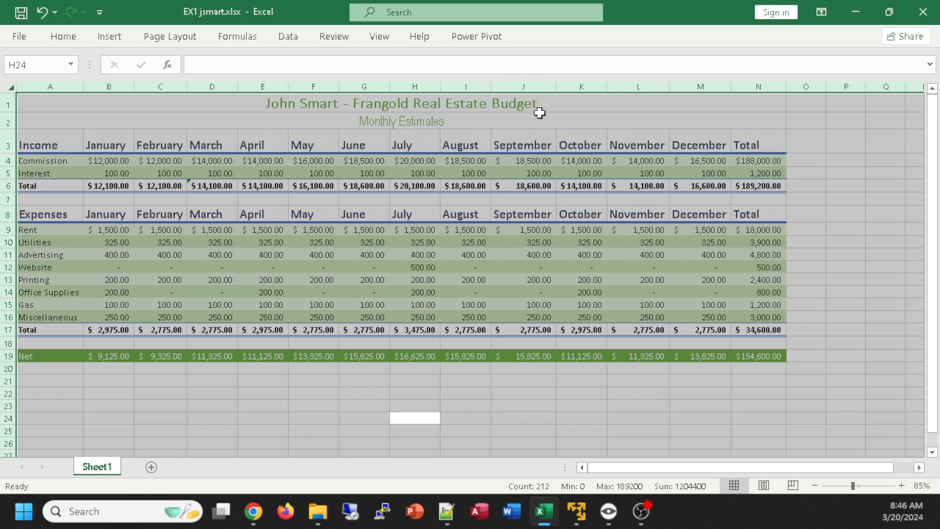
Step: Widen all worksheet columns at once, and AutoFit them back to their contents
drag(556, 86, 650, 92)
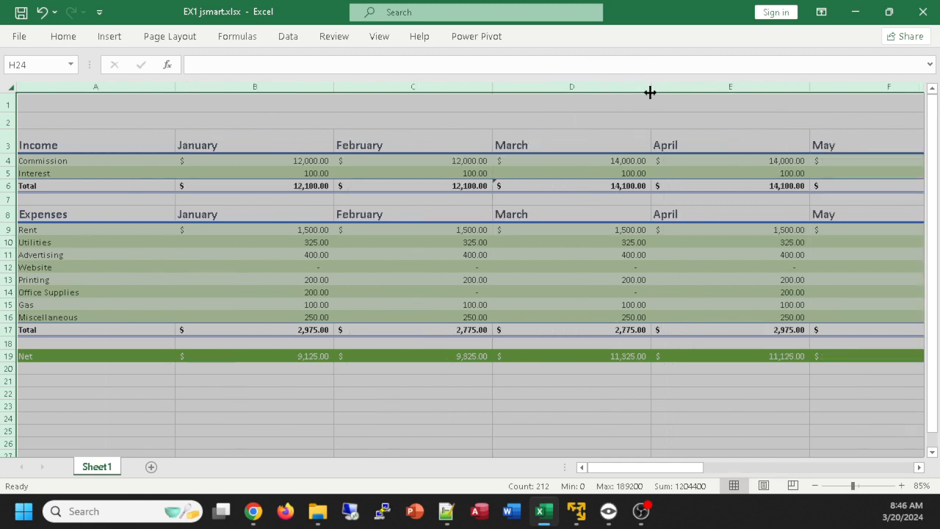
double_click(334, 86)
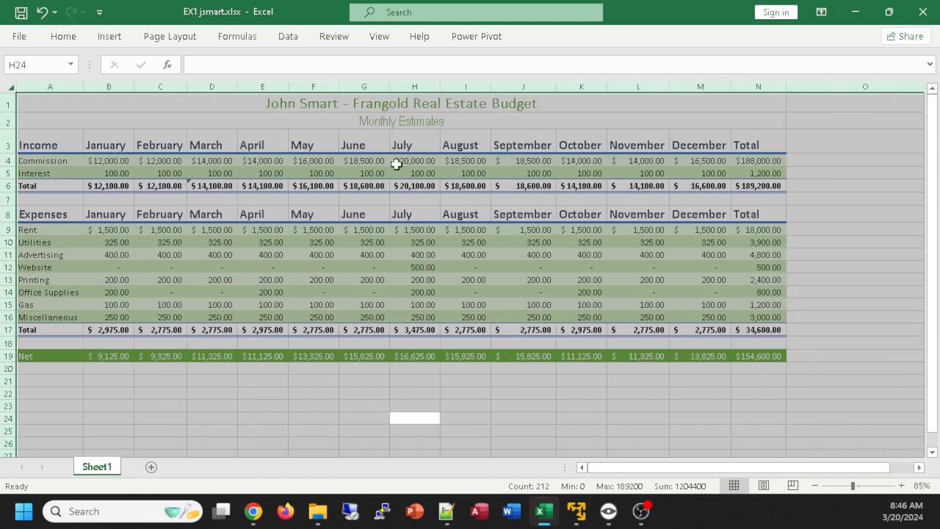
click(853, 420)
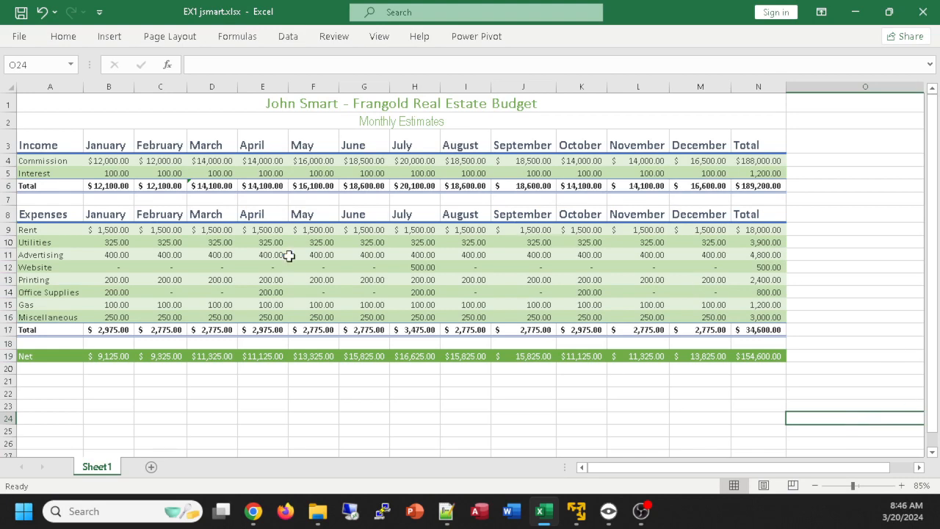
Step: AutoFit all worksheet columns at 115% zoom to clear the number signs in the dollar amounts
ctrl+scroll(631, 400, up, 2)
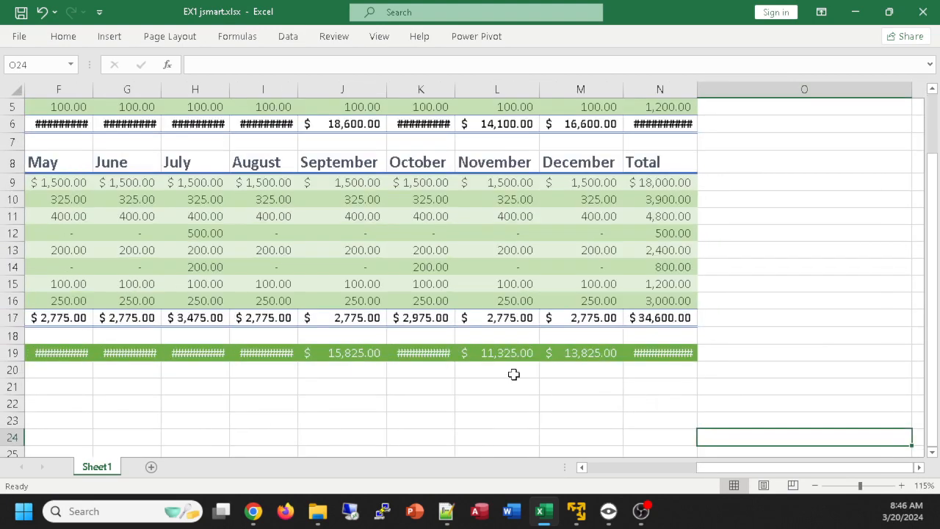
scroll(477, 277, up, 1)
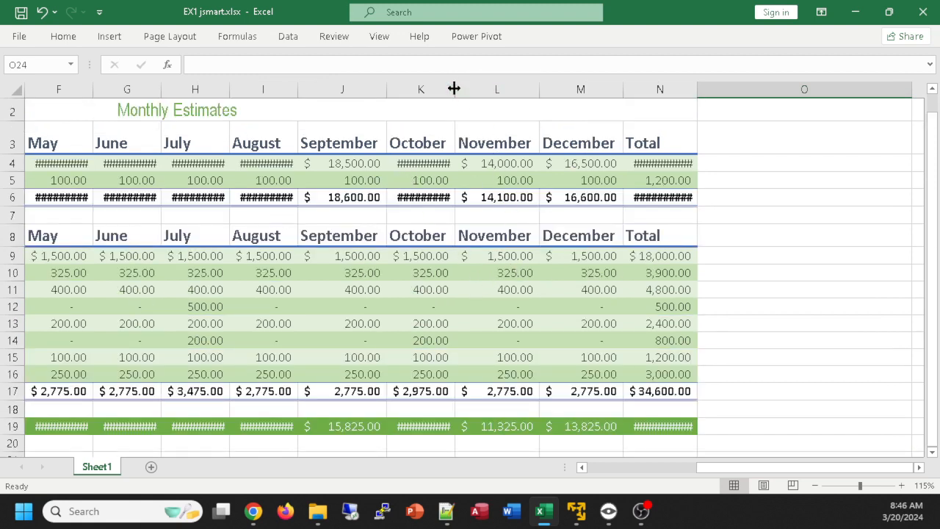
key(ctrl+a)
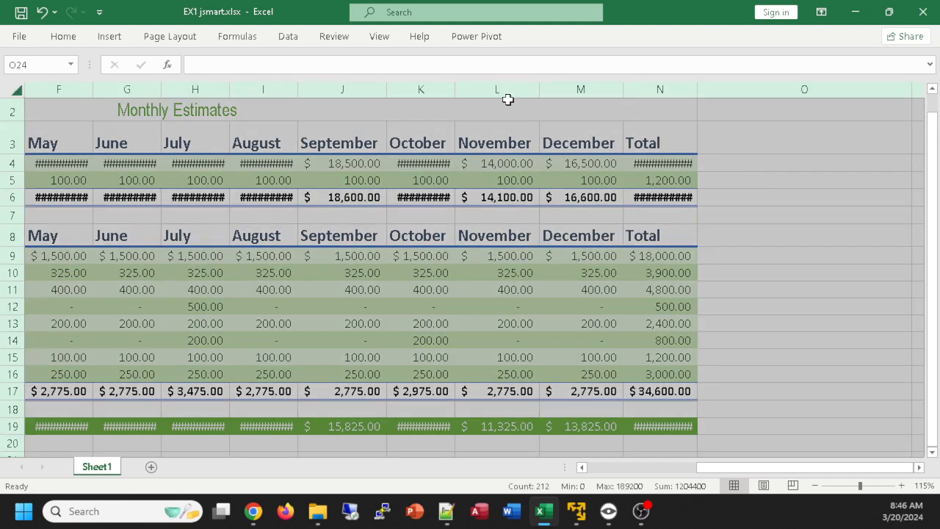
double_click(458, 88)
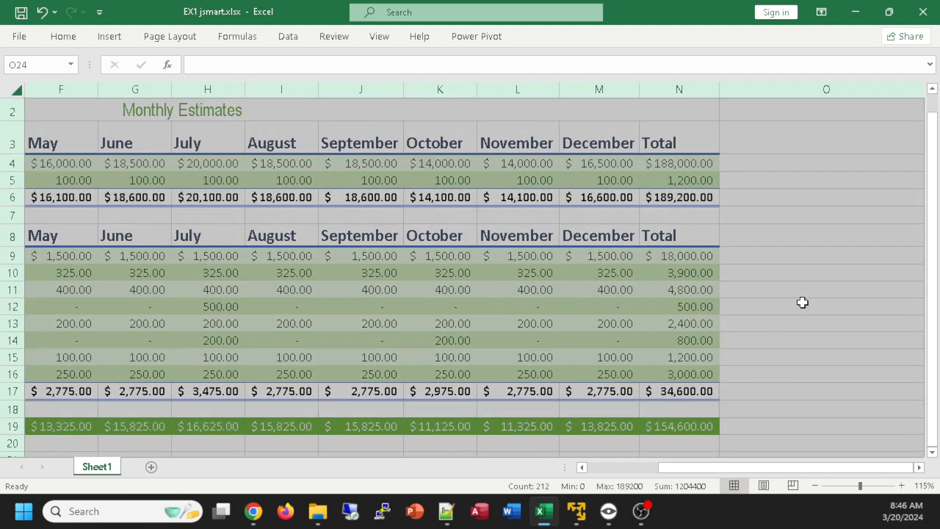
Step: Check how the budget amounts fit their columns at several zoom levels
scroll(799, 317, down, 4)
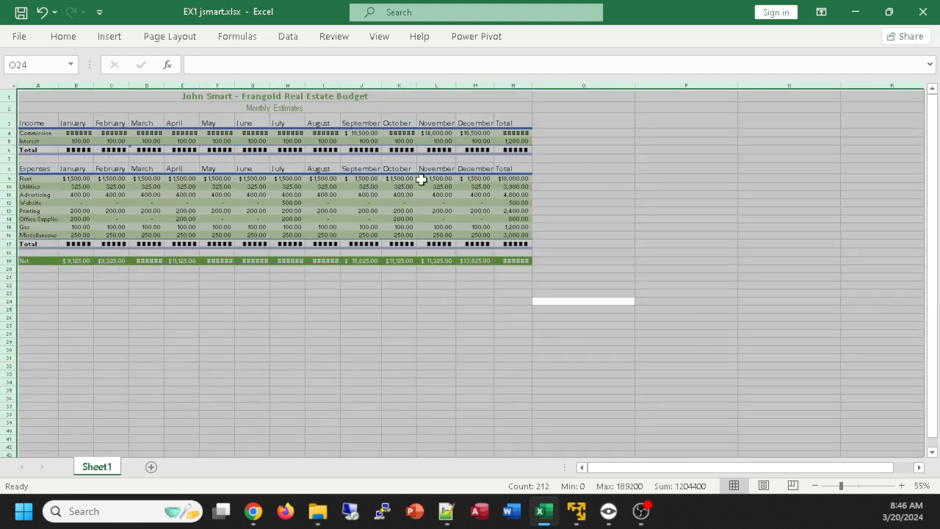
scroll(386, 386, up, 9)
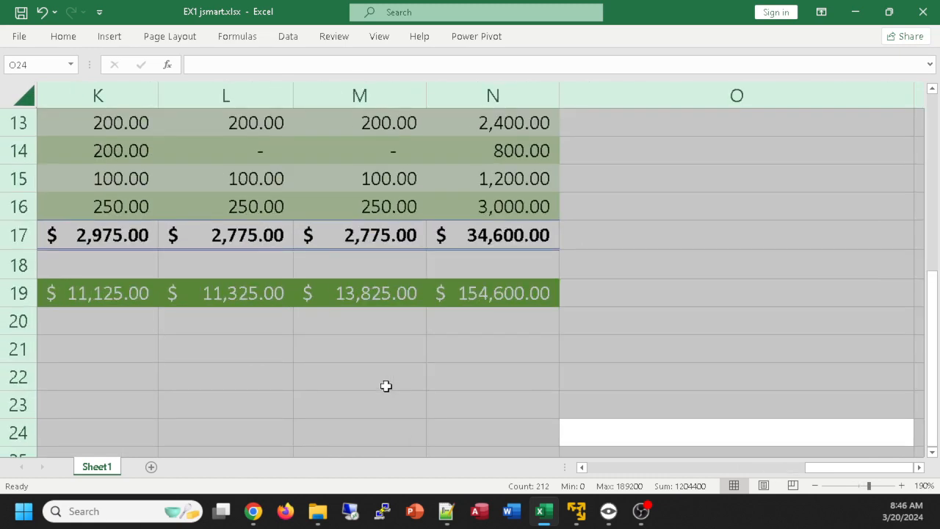
scroll(385, 386, down, 7)
scroll(386, 386, up, 1)
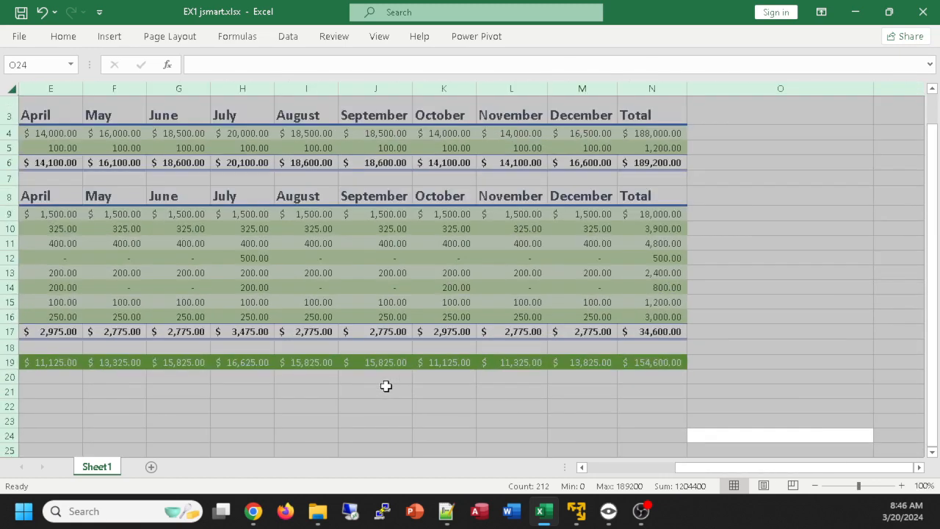
scroll(385, 385, down, 1)
drag(663, 468, 644, 469)
click(464, 406)
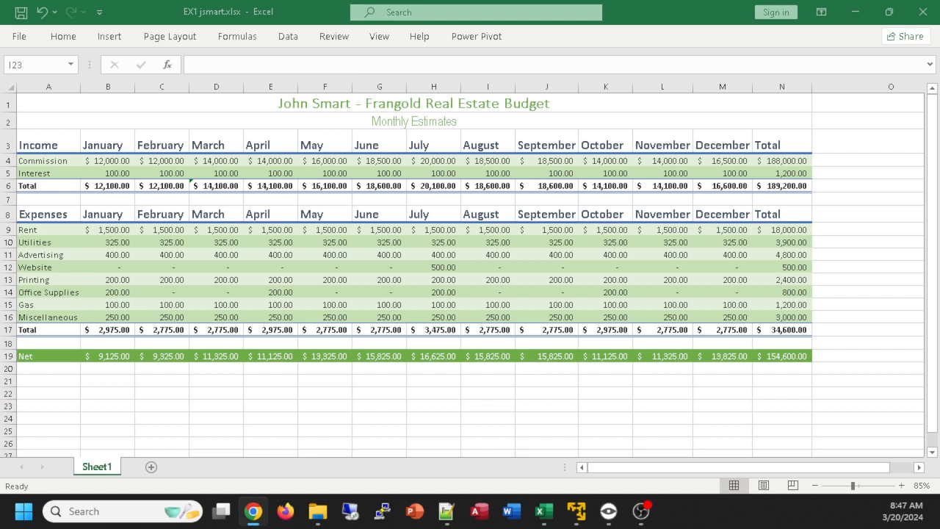
Step: Assign the name IncomeTitle to the Income heading cell A3, and reselect the cell to check its name
click(43, 146)
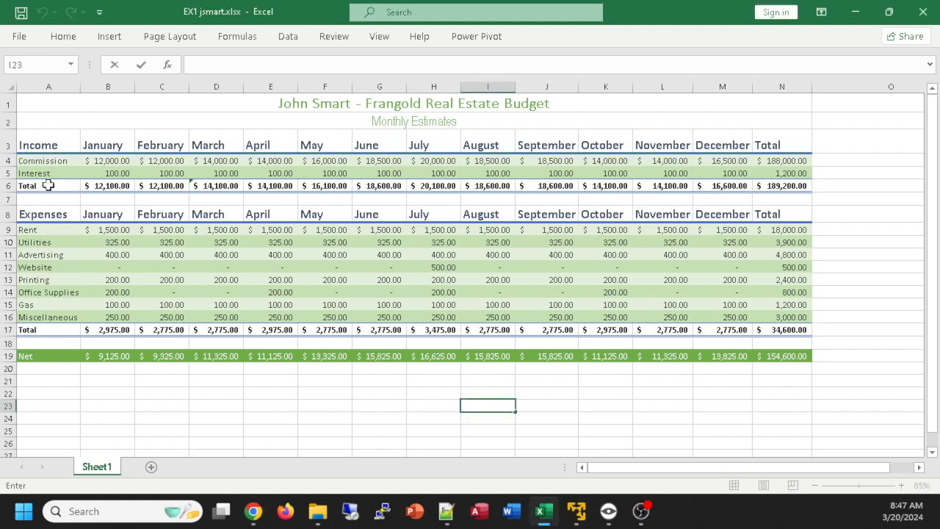
click(36, 139)
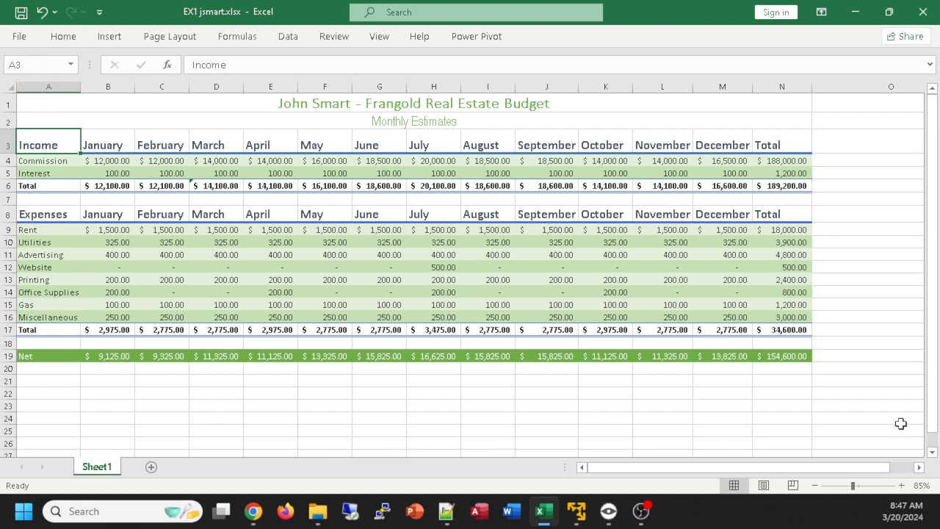
scroll(900, 423, down, 3)
scroll(838, 394, up, 3)
click(18, 63)
text(IncomeT)
text(itle)
key(BackSpace)
text(le)
key(Return)
click(121, 141)
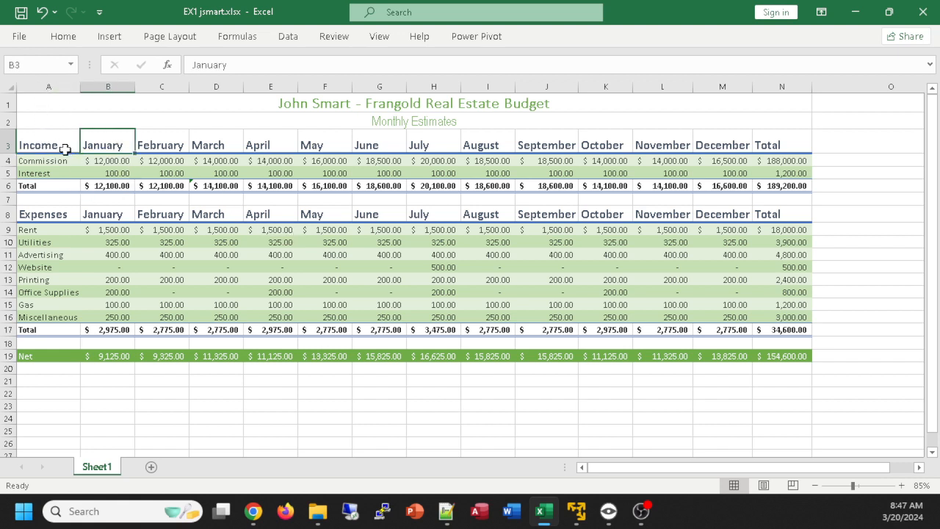
click(45, 146)
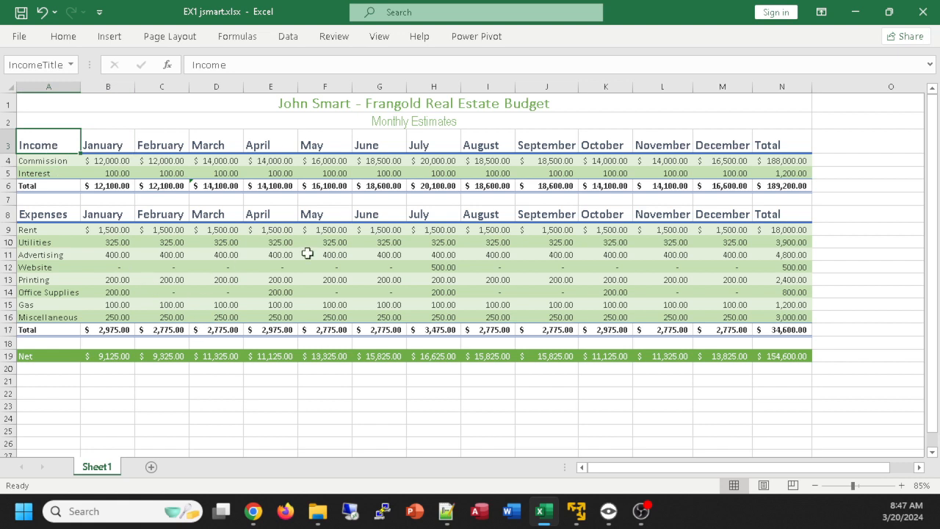
click(800, 331)
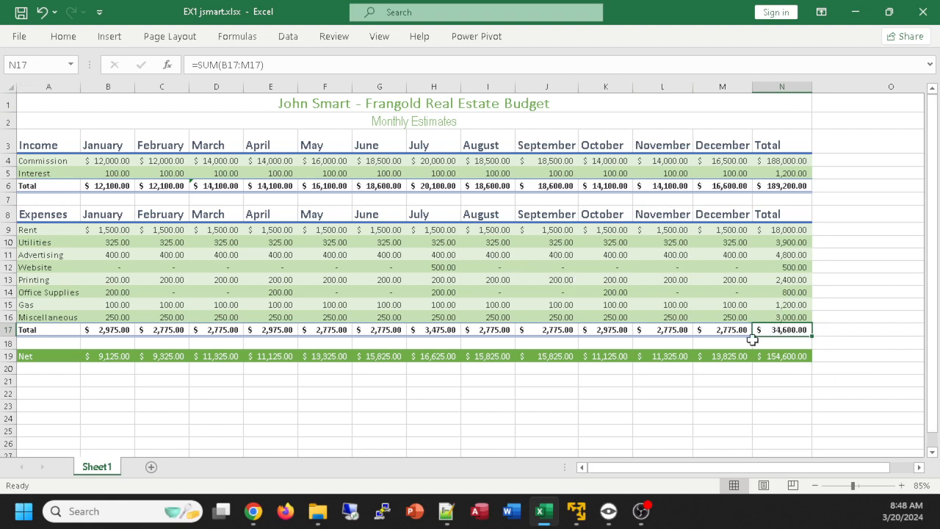
ctrl+scroll(705, 343, up, 2)
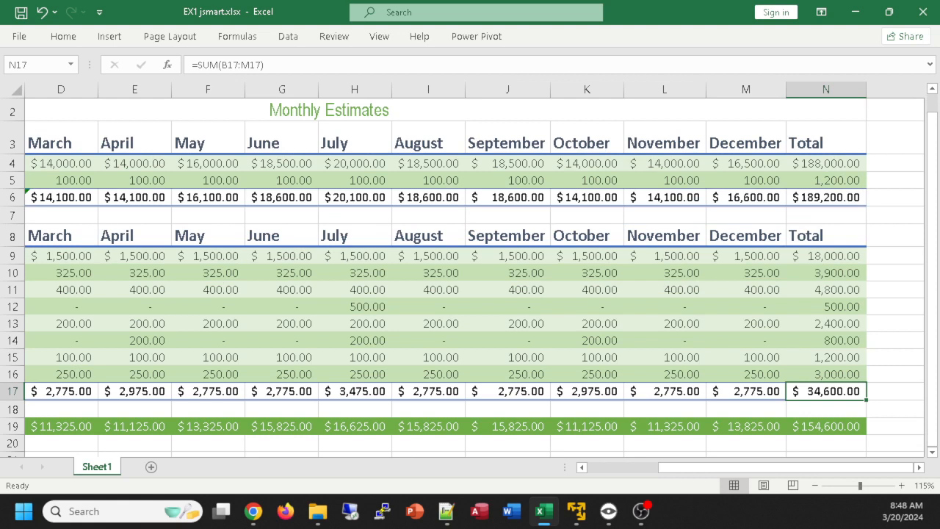
key(alt+Tab)
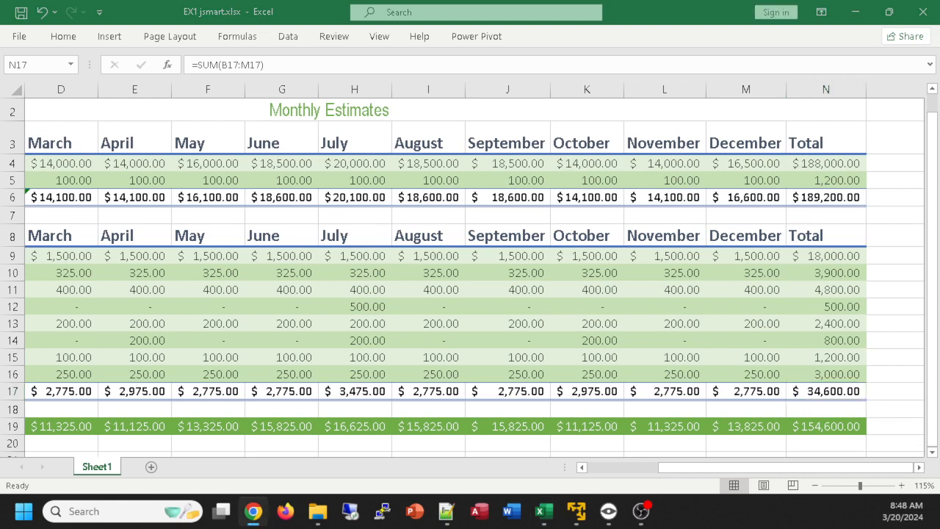
Step: Bold the income category labels in A4:A5 together with the expense category labels in A9:A16
click(743, 467)
drag(665, 468, 592, 470)
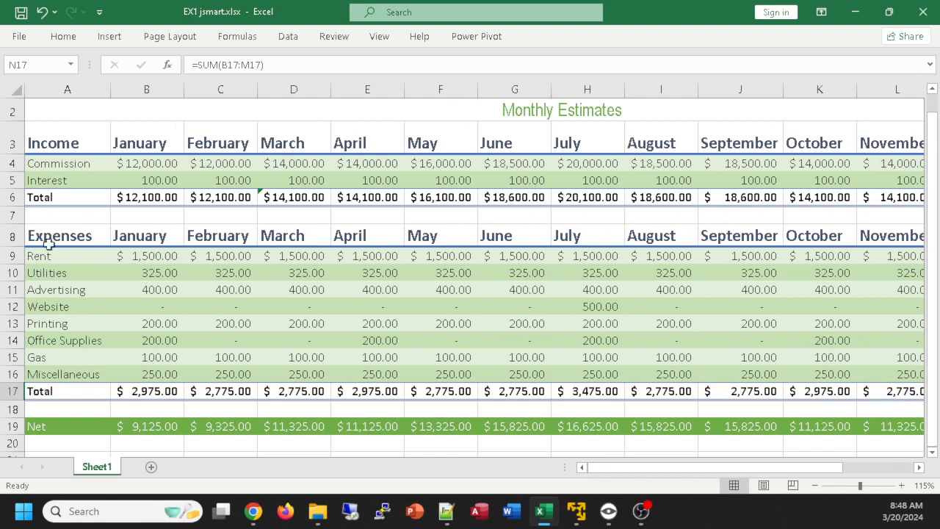
click(59, 163)
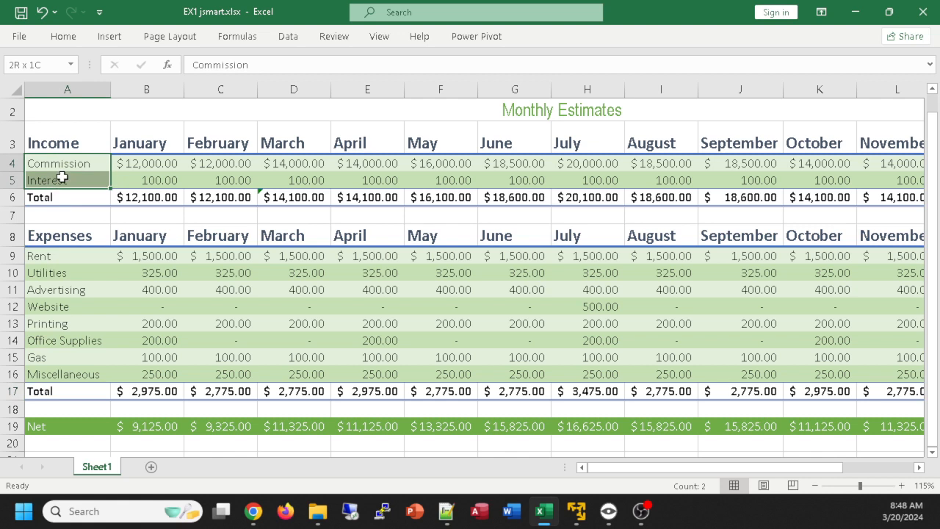
drag(62, 178, 62, 178)
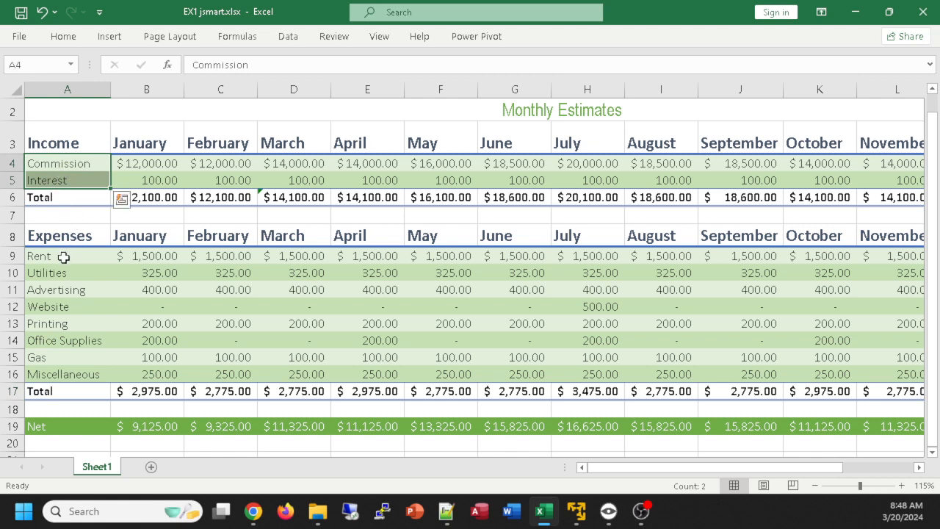
drag(64, 257, 69, 369)
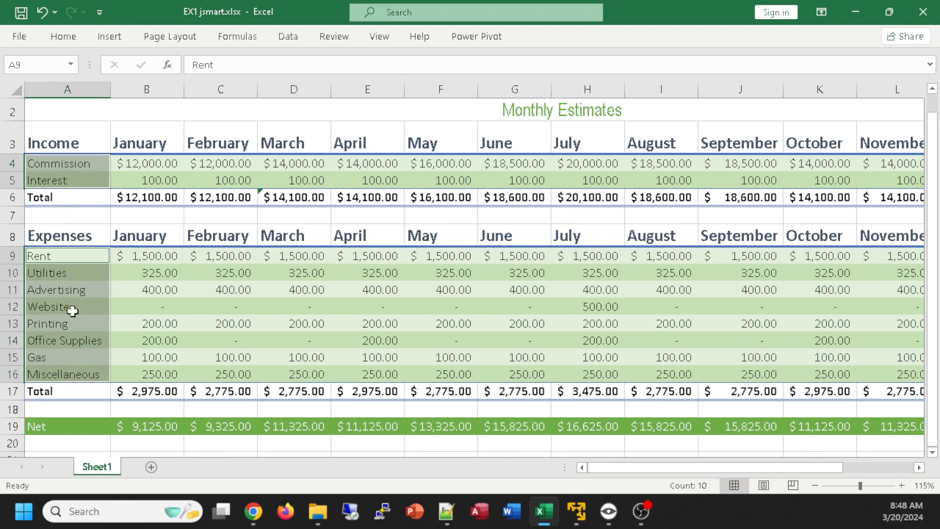
double_click(63, 36)
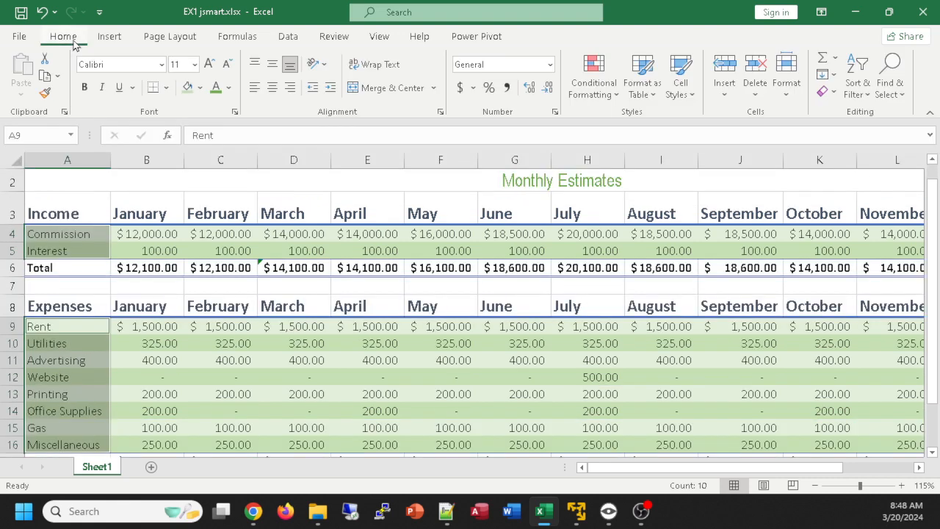
click(86, 88)
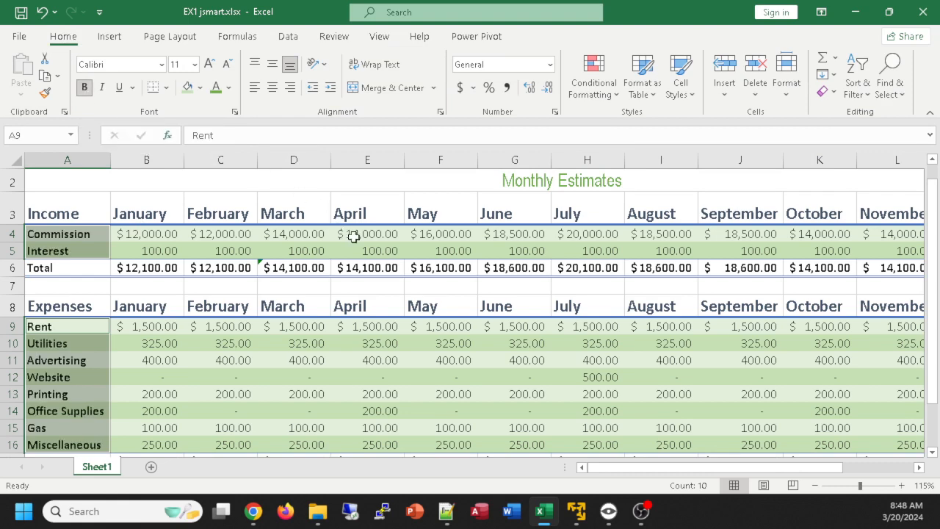
Step: Bold the Net label in cell A19 and deselect it
scroll(353, 236, down, 2)
scroll(354, 236, down, 1)
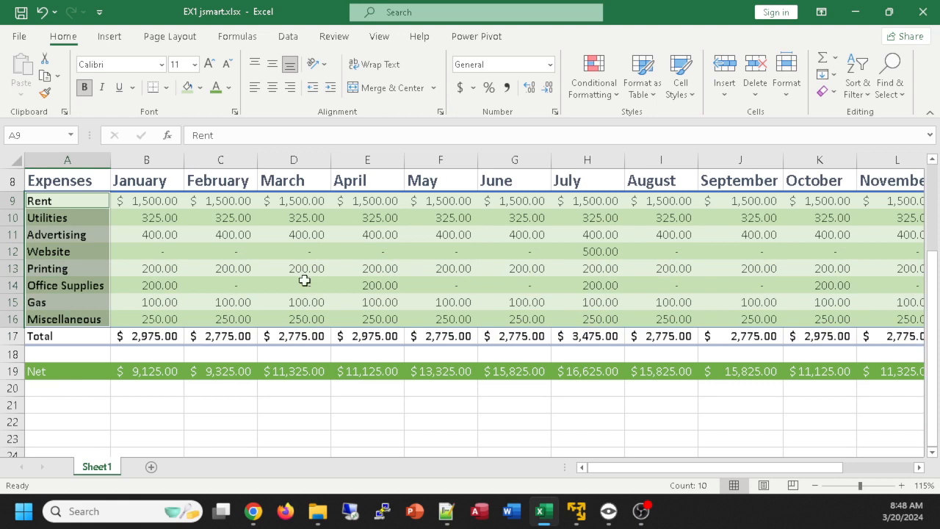
click(51, 373)
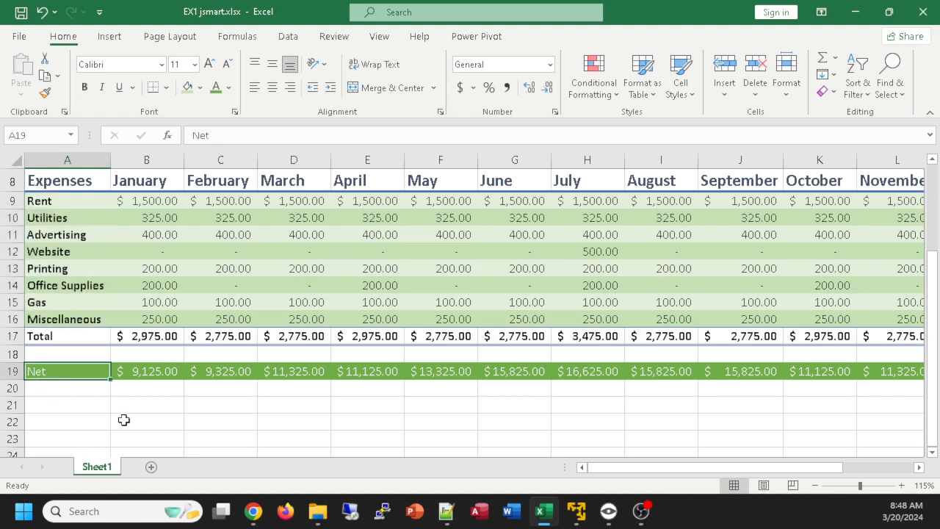
click(84, 86)
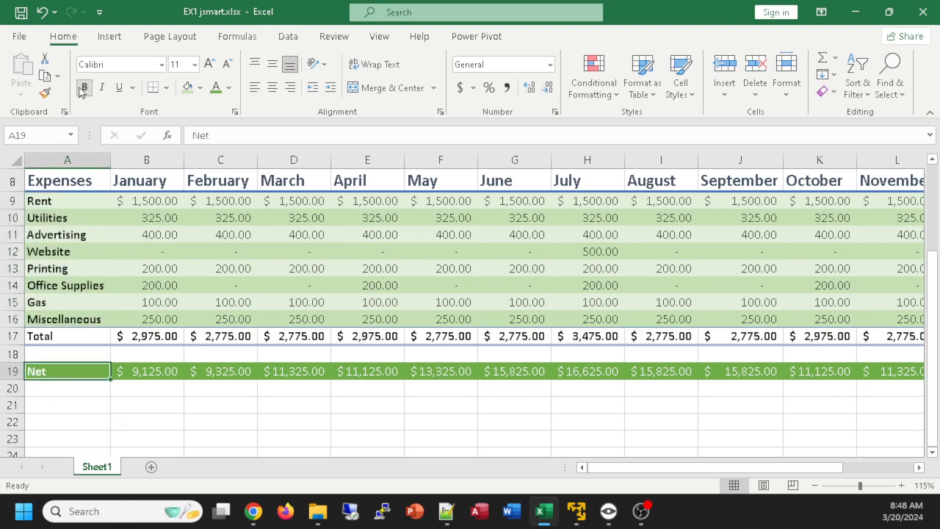
click(396, 403)
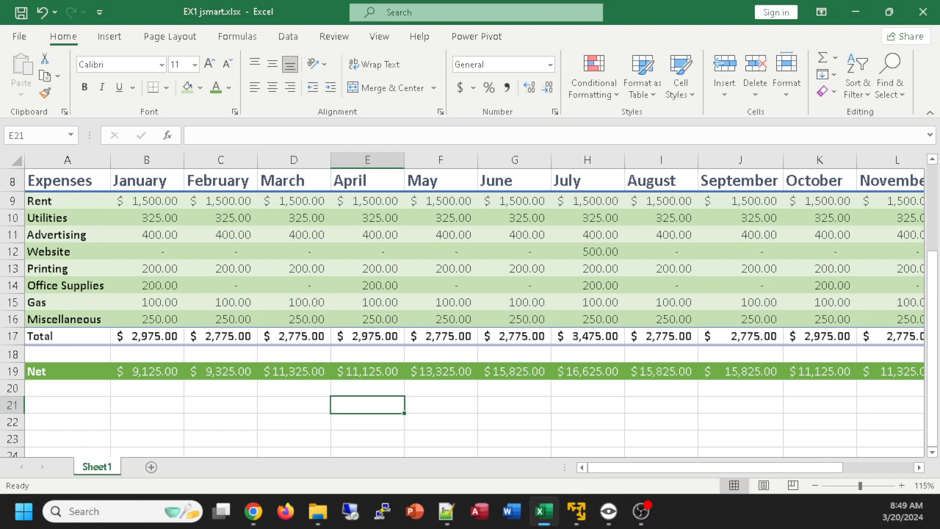
Step: Examine the expense category labels in A9:A16 and their yearly totals in N9:N16
scroll(661, 371, up, 2)
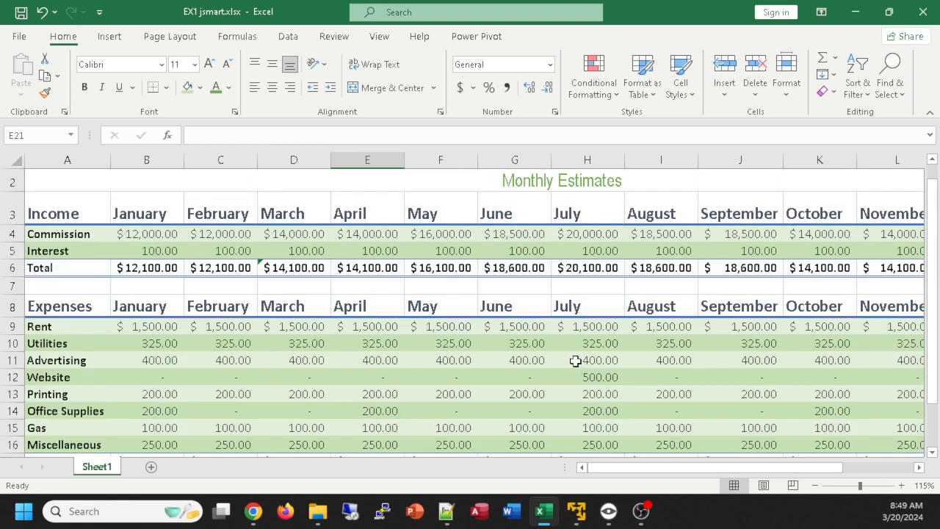
scroll(344, 376, down, 2)
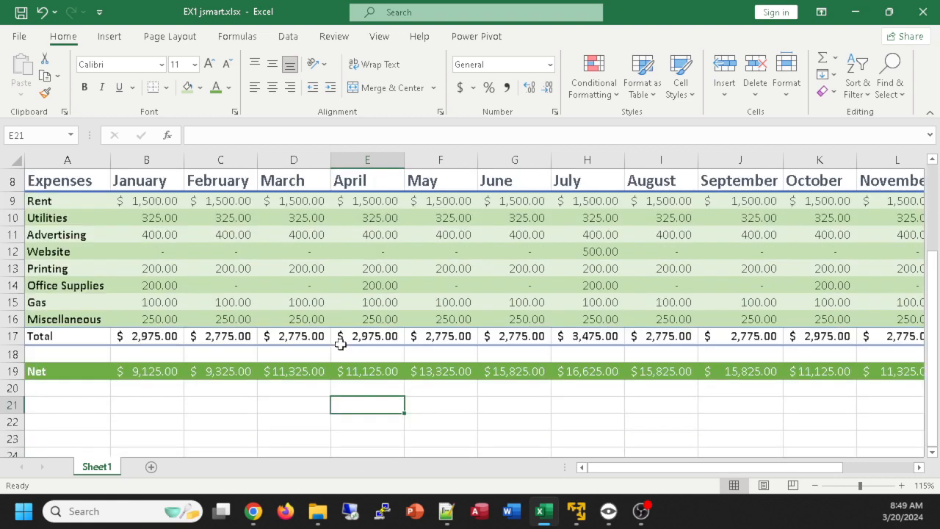
click(310, 417)
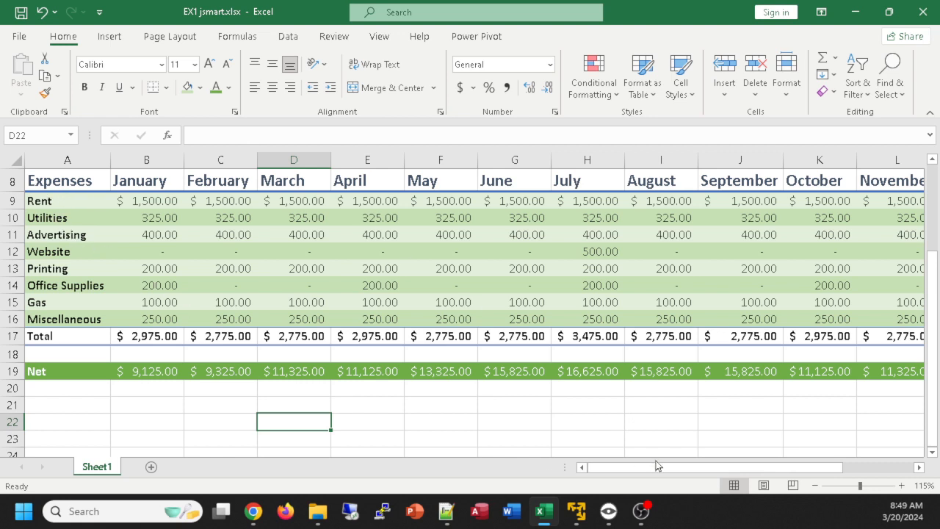
drag(657, 465, 743, 485)
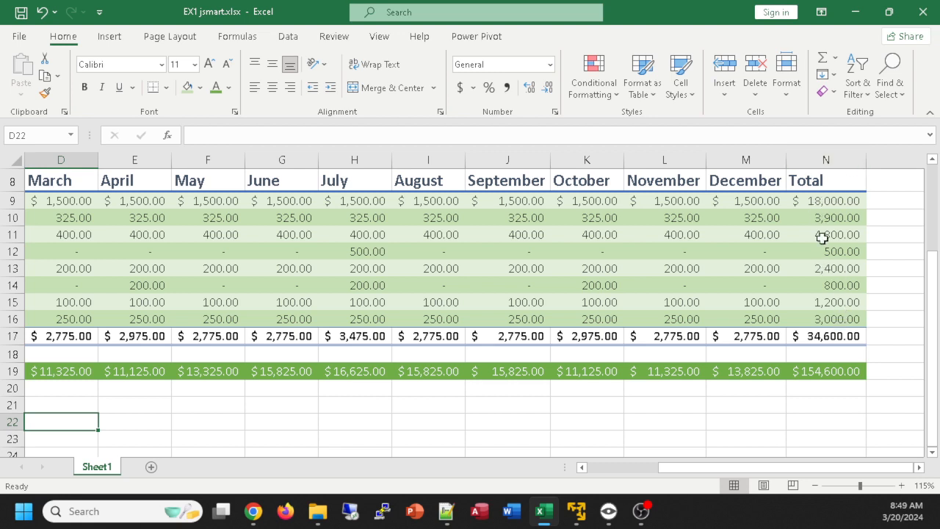
drag(822, 200, 824, 327)
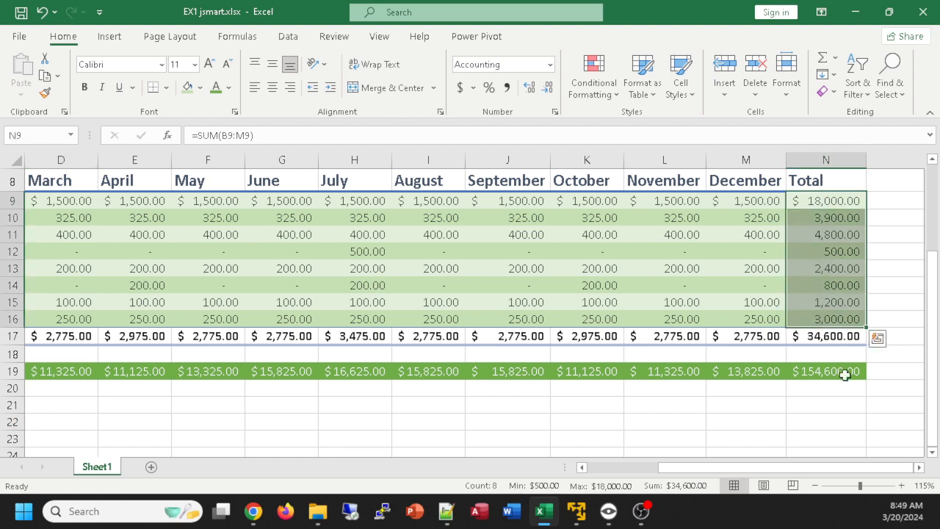
drag(807, 469, 670, 468)
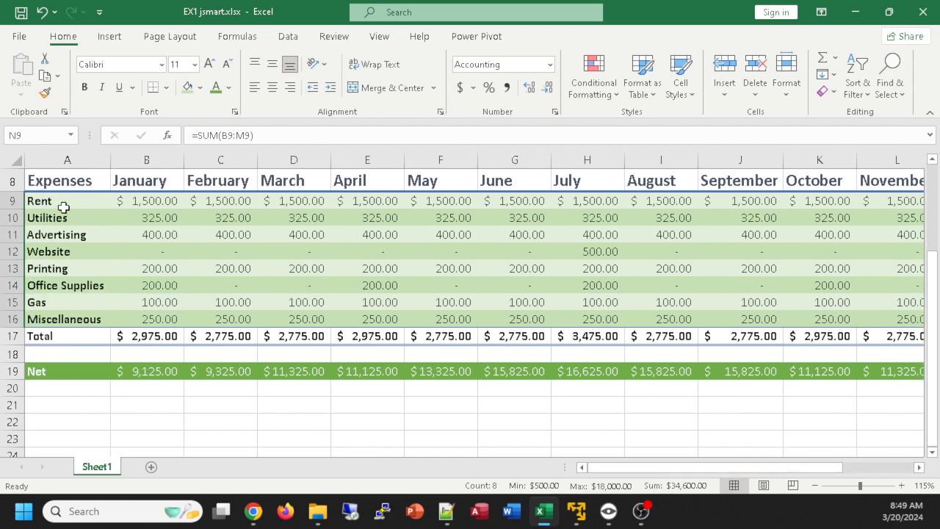
drag(56, 200, 70, 319)
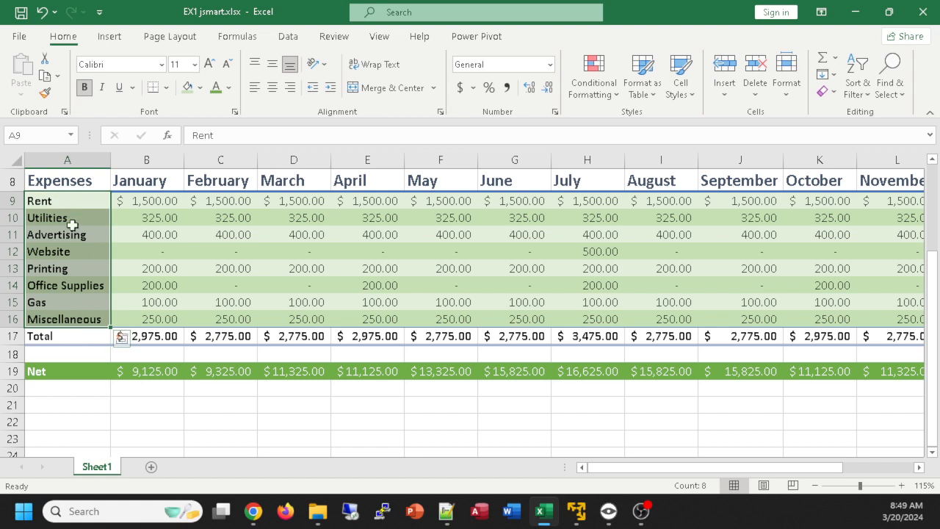
drag(764, 467, 833, 483)
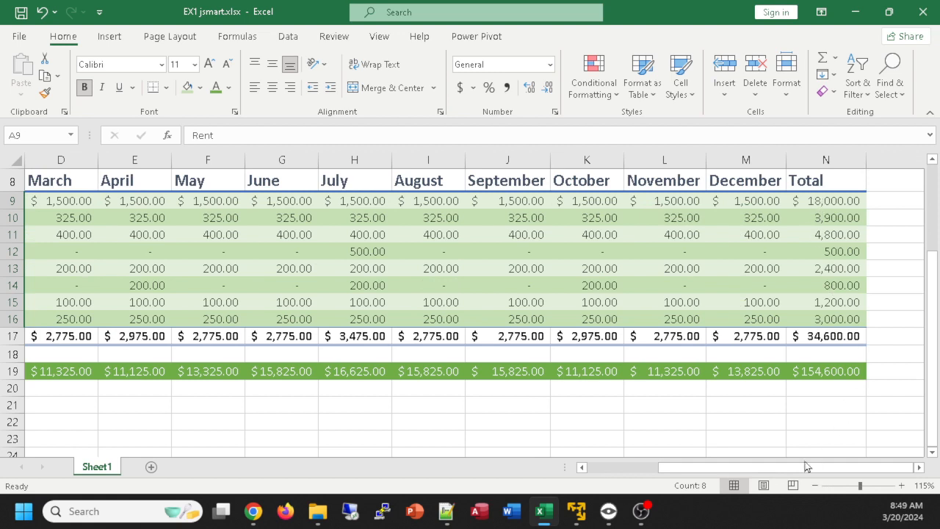
drag(804, 467, 732, 469)
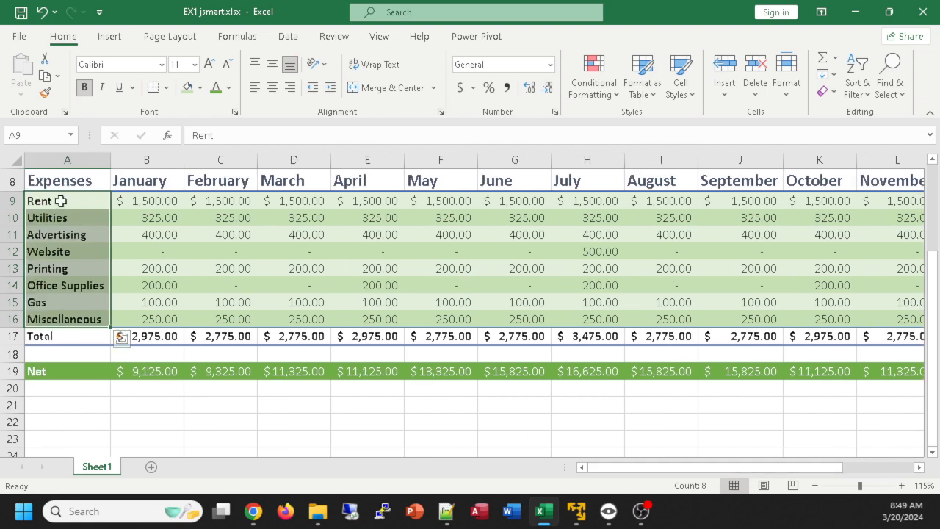
Step: Select the expense names in A9:A16 together with their separate yearly totals in N9:N16
drag(77, 205, 75, 318)
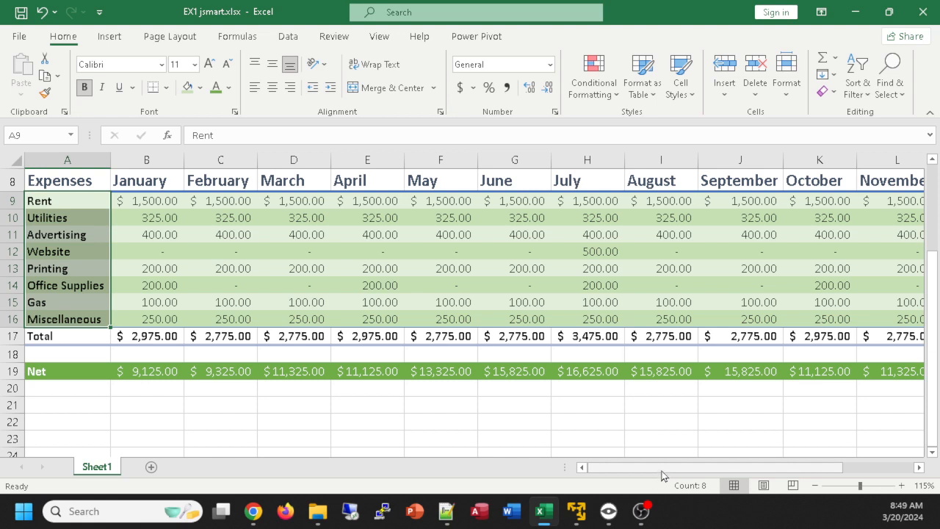
drag(661, 471, 747, 471)
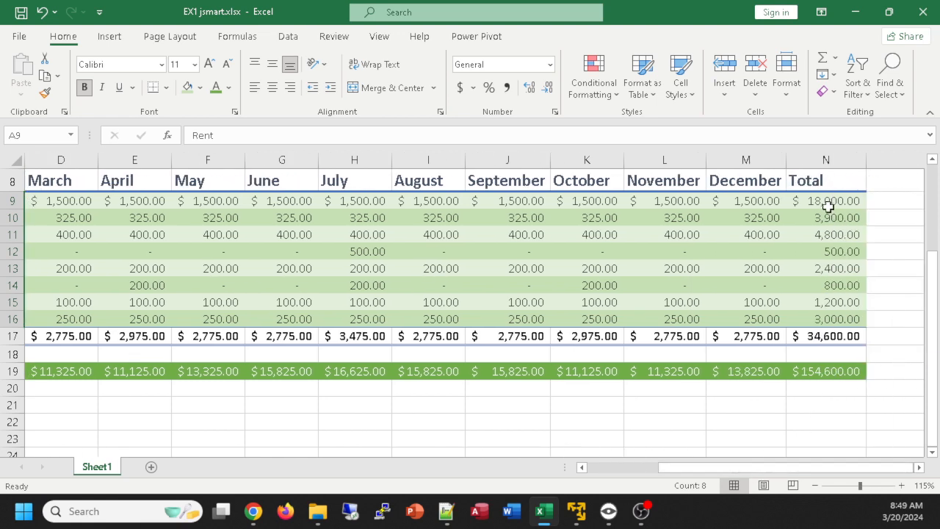
drag(831, 200, 822, 318)
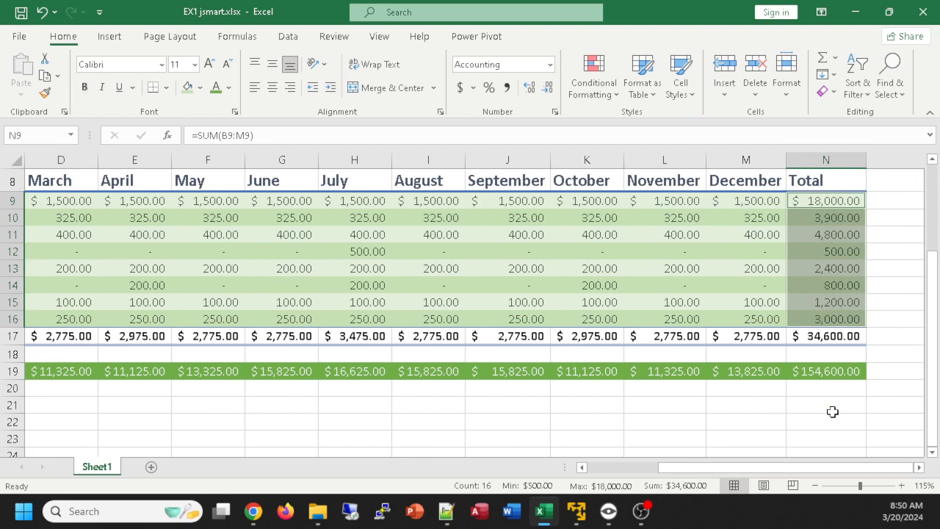
drag(803, 470, 731, 471)
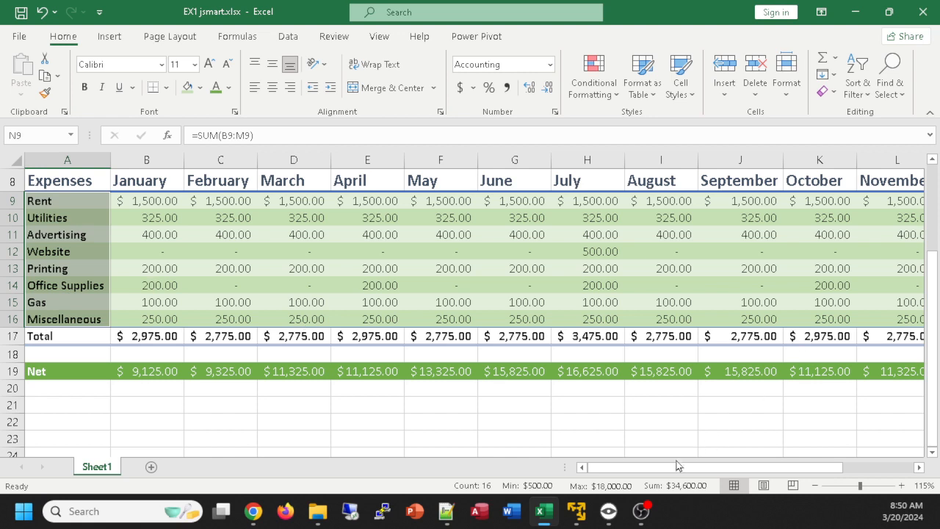
drag(680, 468, 756, 468)
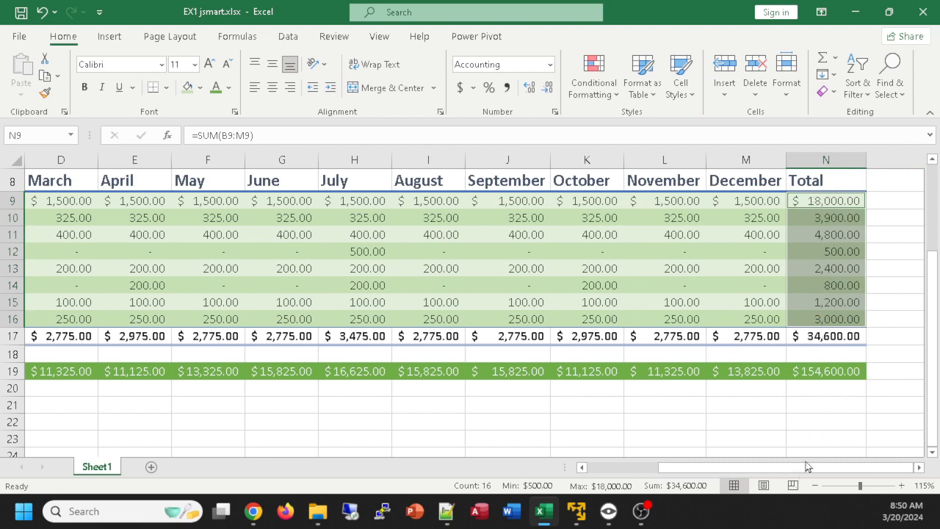
drag(805, 467, 717, 473)
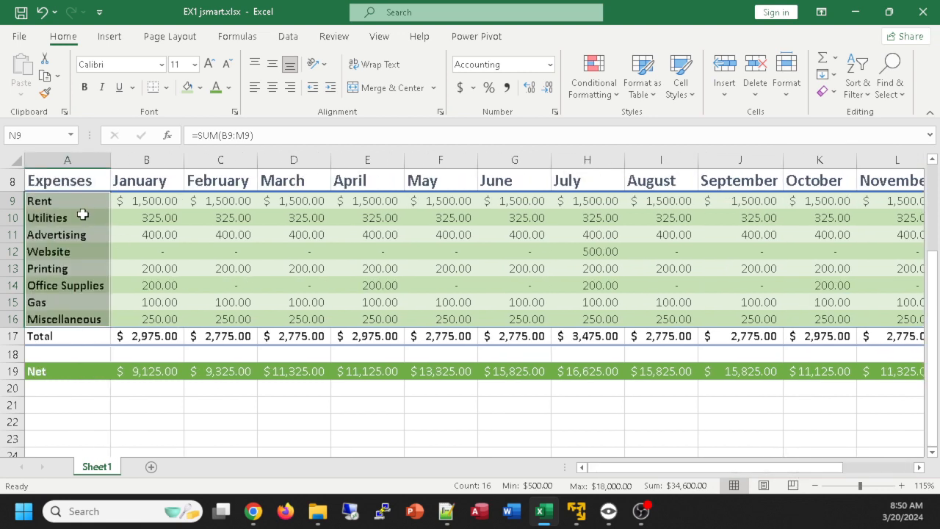
drag(648, 471, 727, 472)
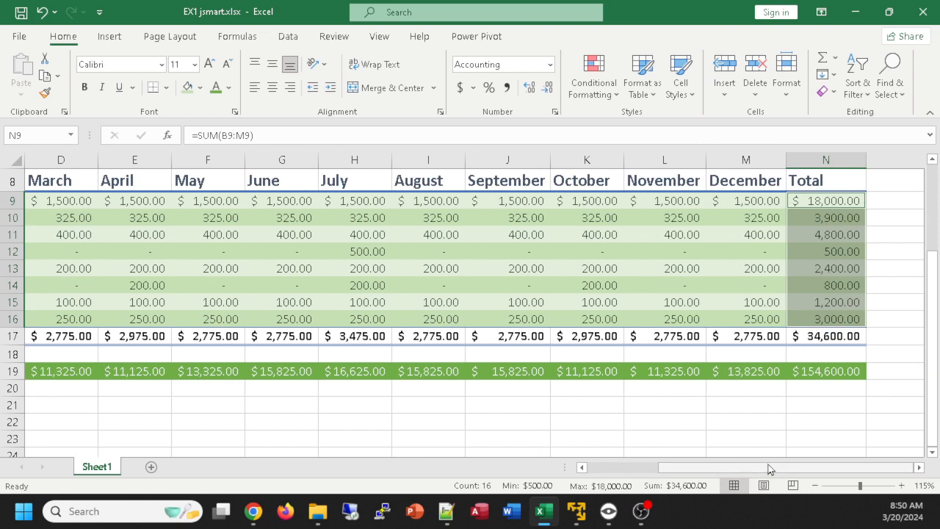
drag(766, 467, 688, 475)
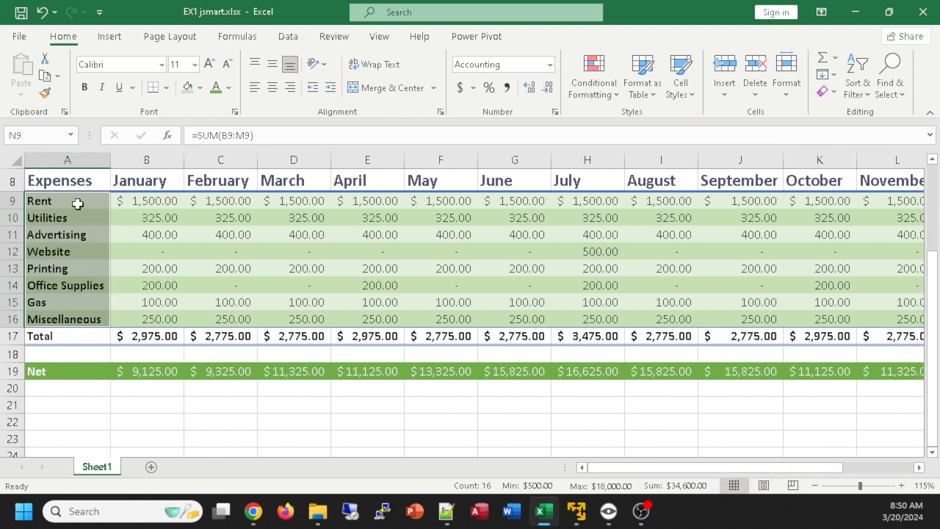
Step: Try to add the totals to the selected expense names by extending the selection from A9 to N11
drag(77, 203, 71, 318)
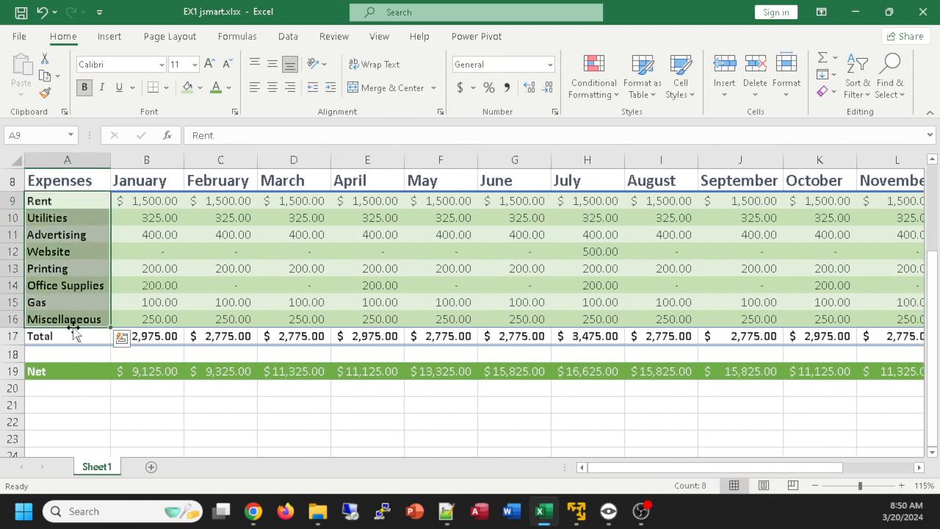
drag(682, 468, 823, 477)
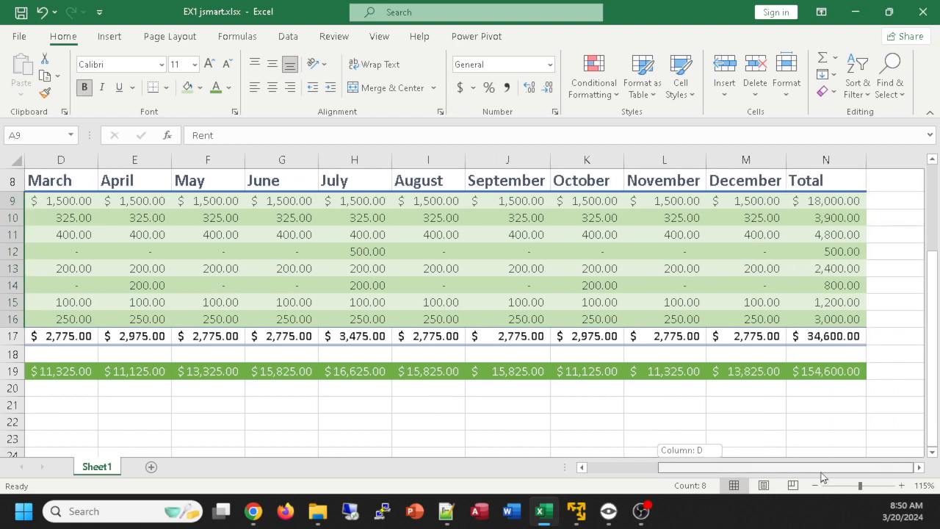
shift+click(827, 200)
shift+click(823, 235)
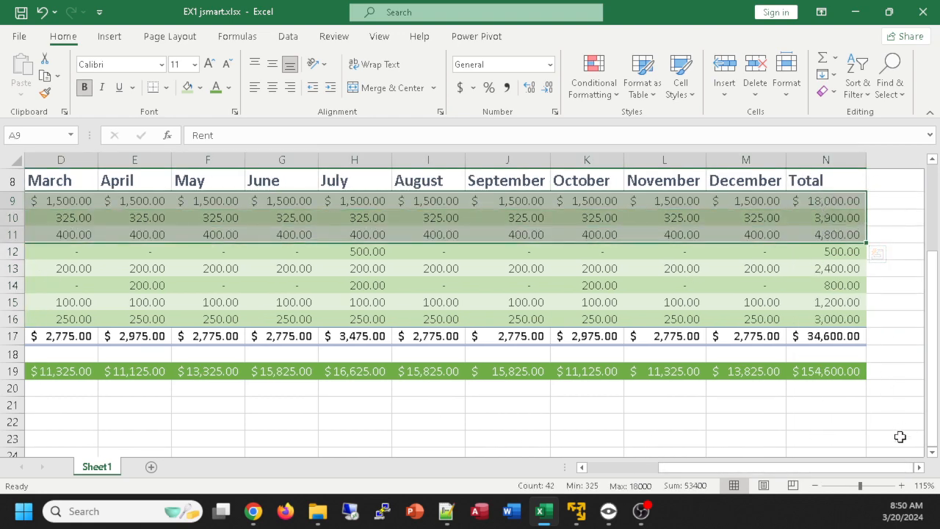
Step: Insert a recommended pie chart from the expense names in A9:A16 and their yearly totals in N9:N16
drag(872, 470, 550, 468)
click(42, 200)
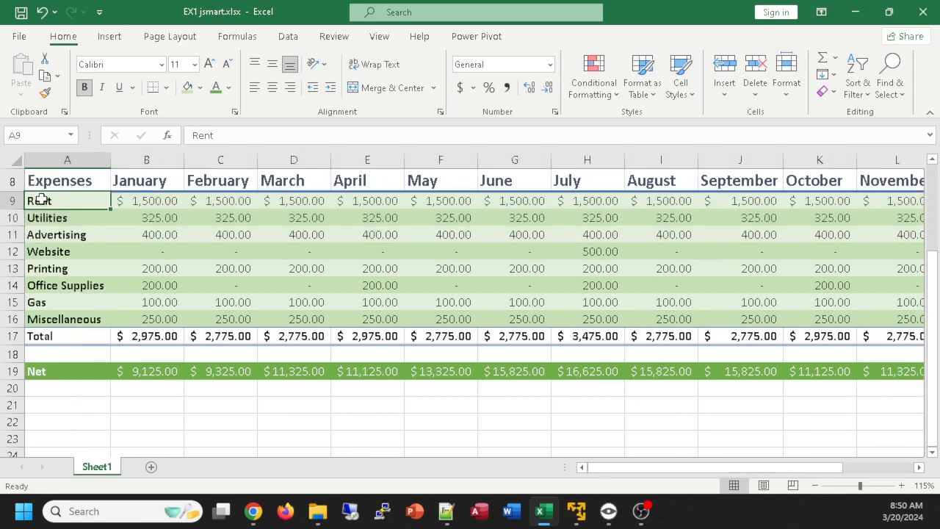
drag(42, 201, 59, 317)
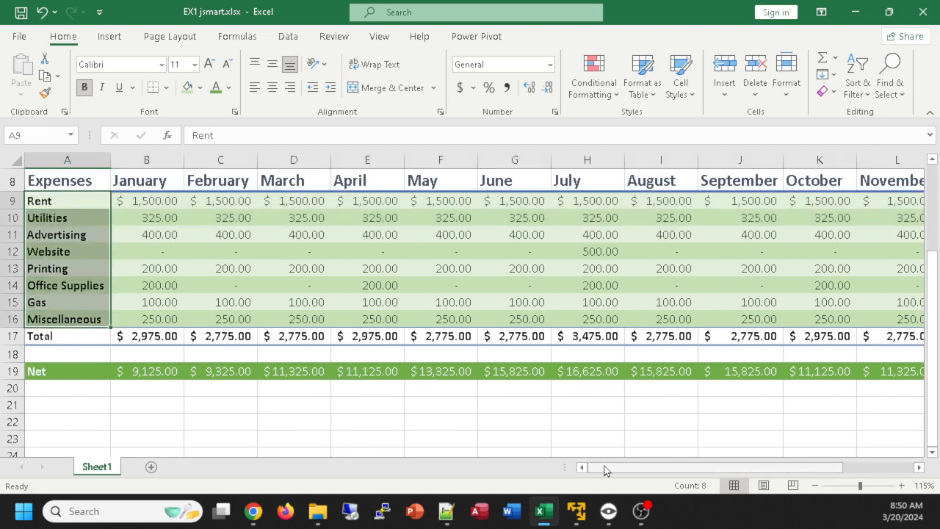
drag(605, 470, 676, 470)
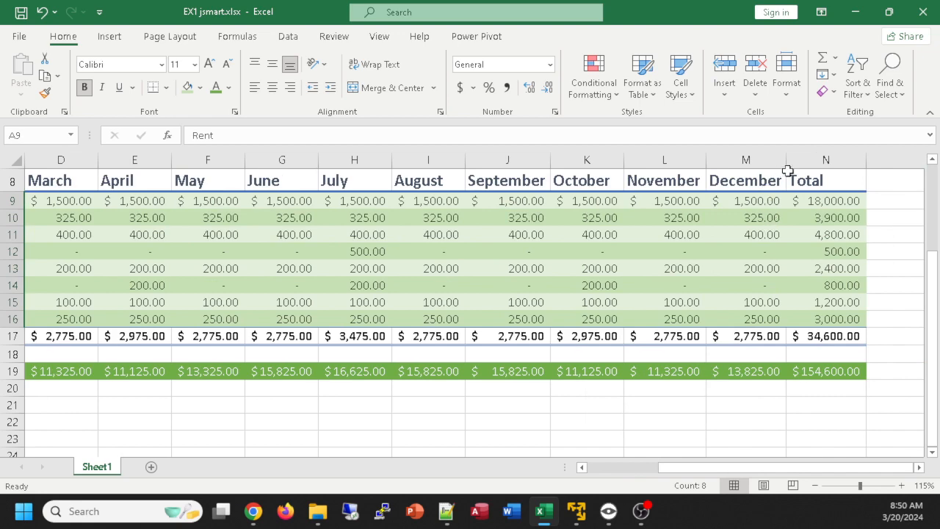
drag(837, 200, 850, 325)
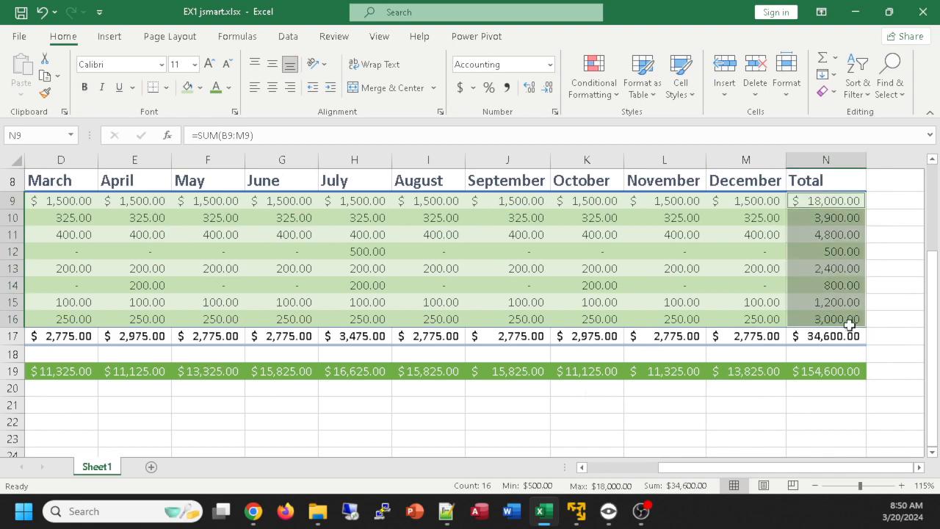
click(120, 40)
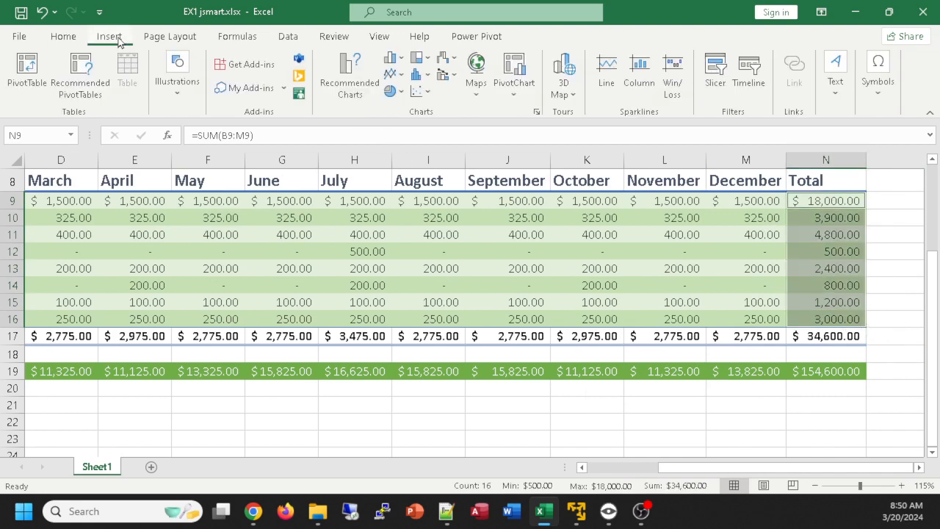
click(350, 89)
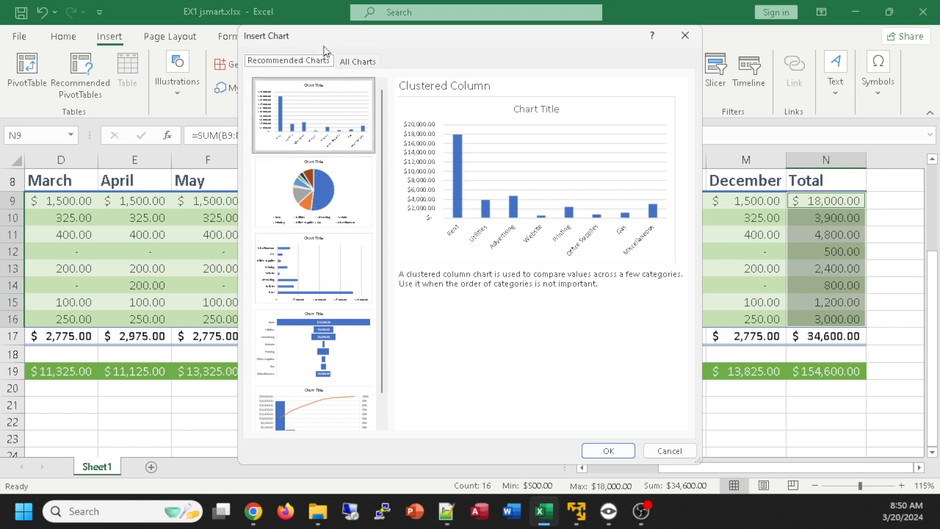
click(335, 205)
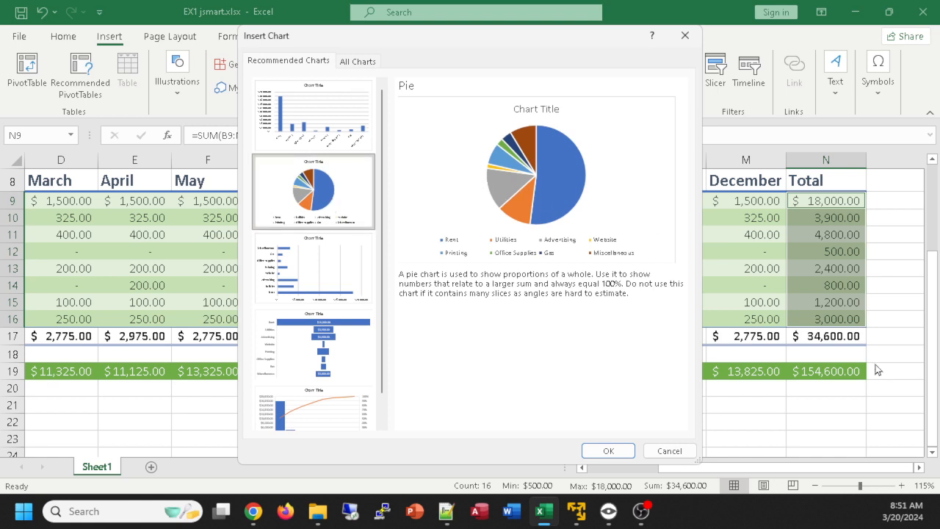
click(608, 451)
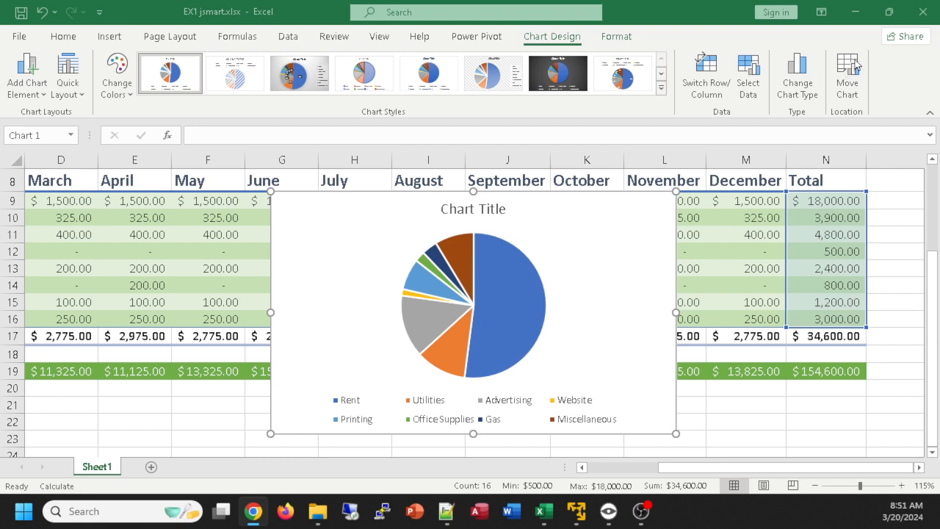
click(865, 81)
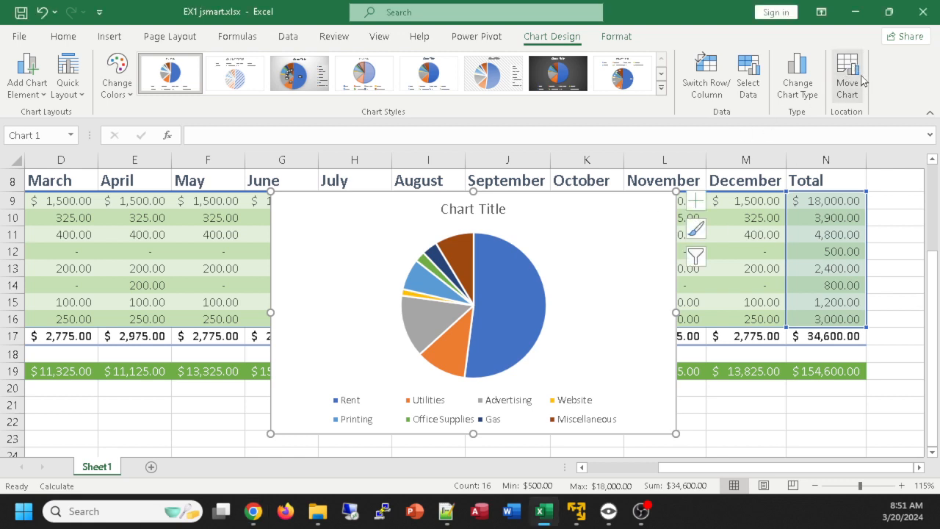
click(852, 79)
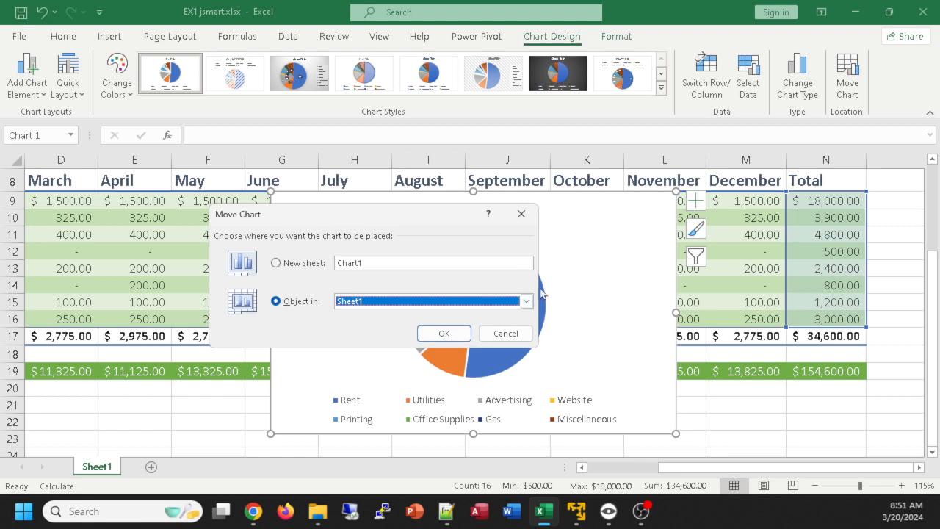
click(507, 333)
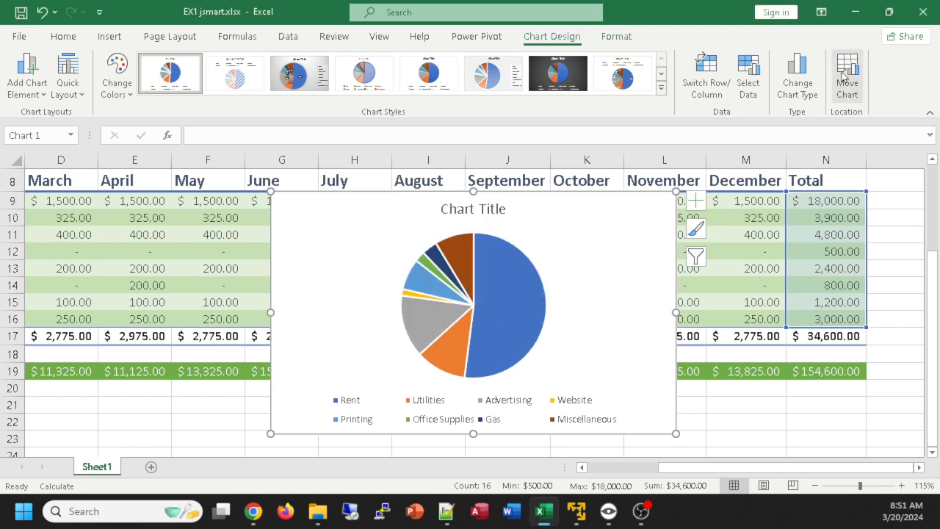
Step: Move the pie chart to a new sheet named Monthly Expenses Chart
right_click(617, 235)
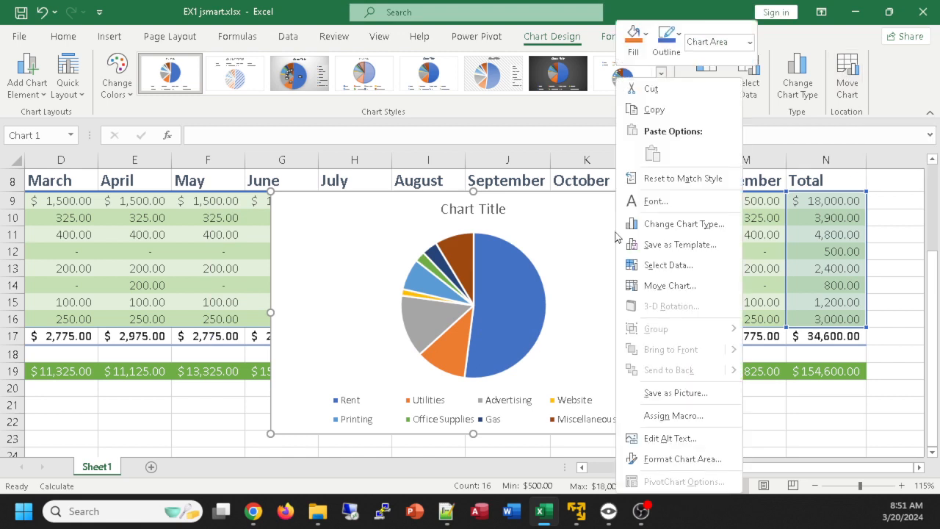
click(661, 286)
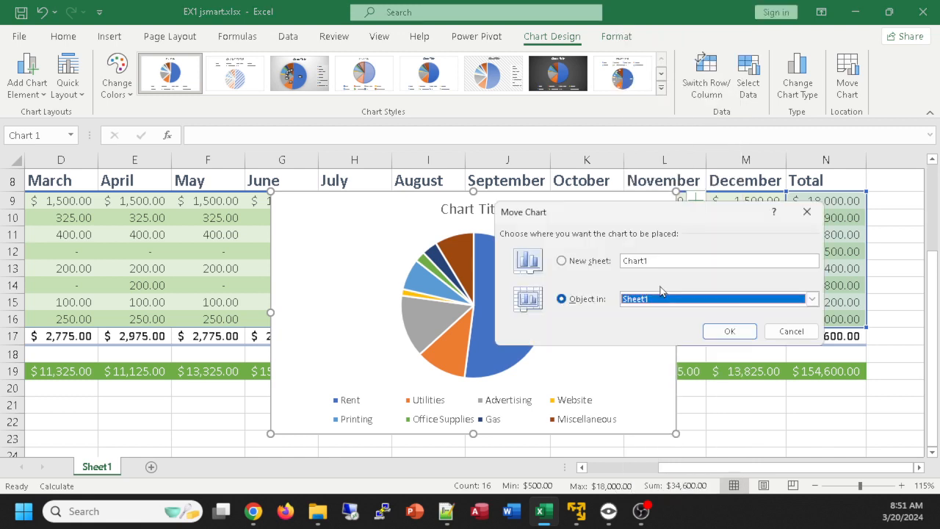
click(562, 261)
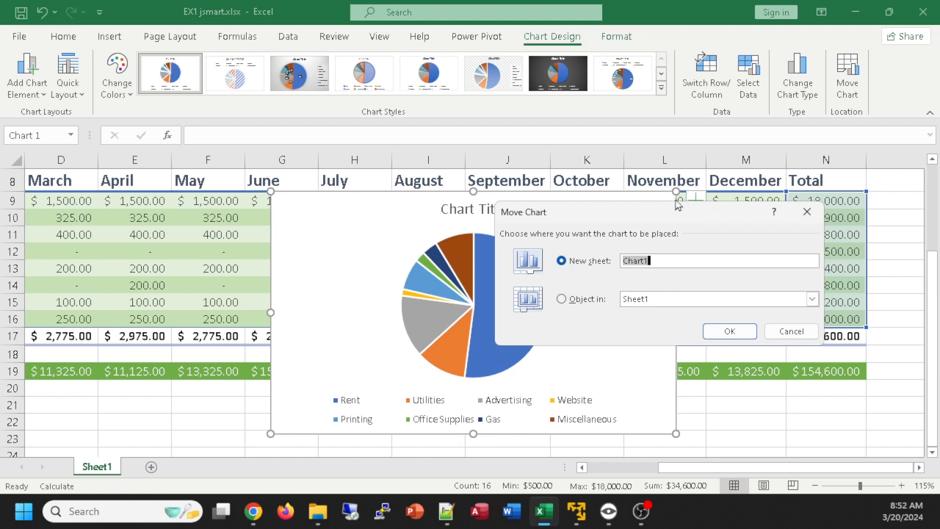
text(Monthly Expenses Ch)
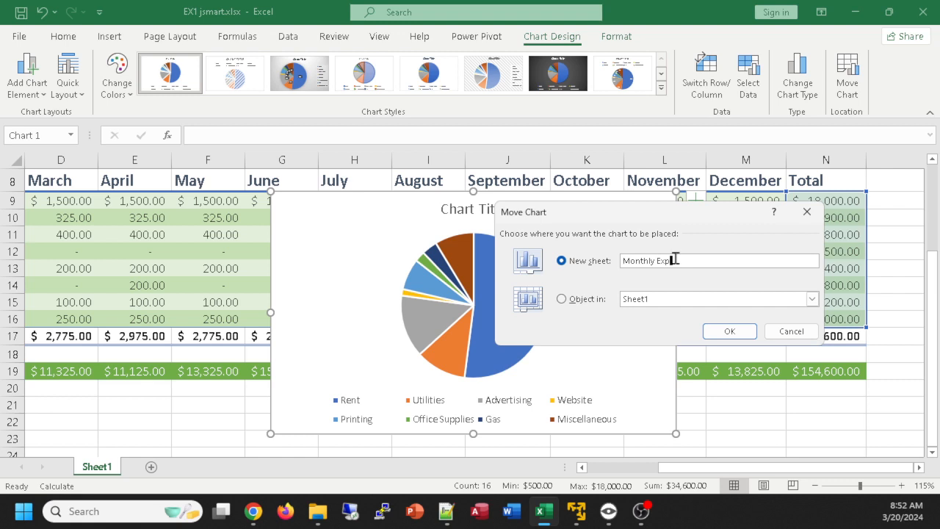
text(art)
click(730, 332)
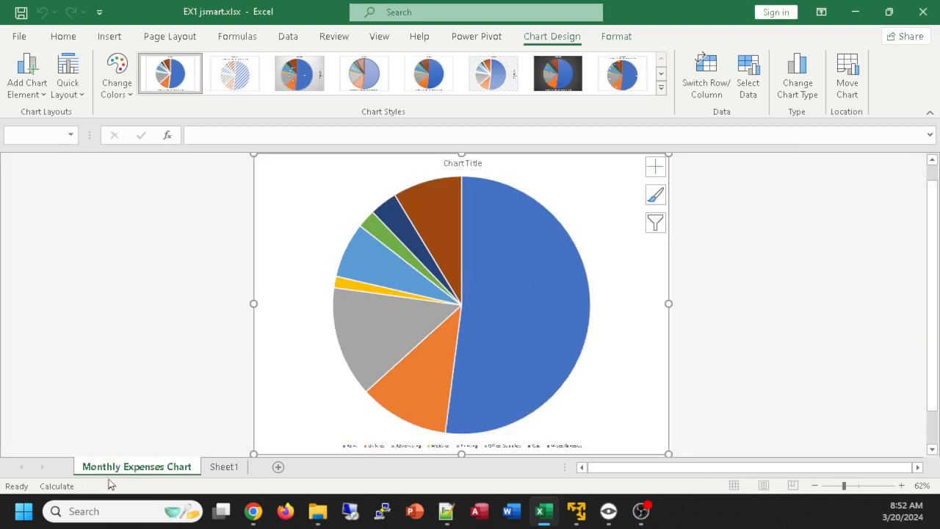
Step: Apply chart Style 9 to the pie chart on the Monthly Expenses Chart sheet
click(223, 467)
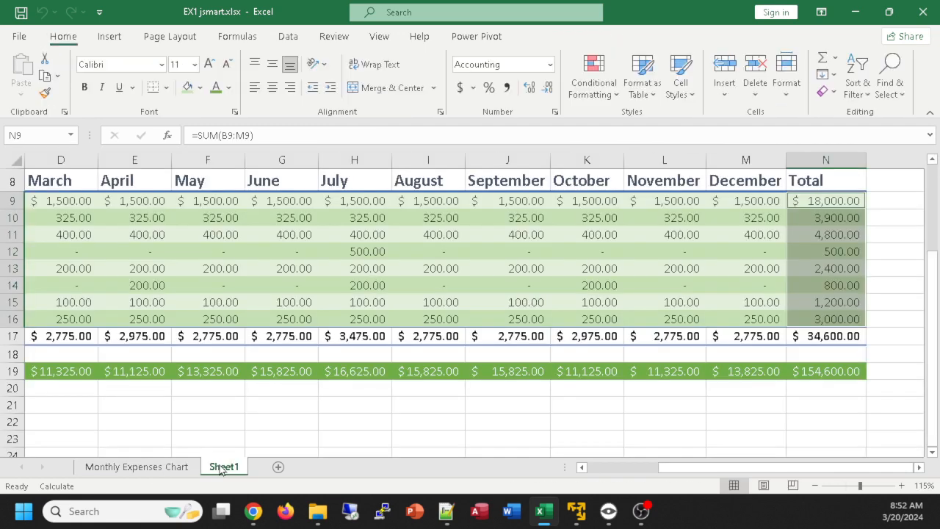
click(154, 470)
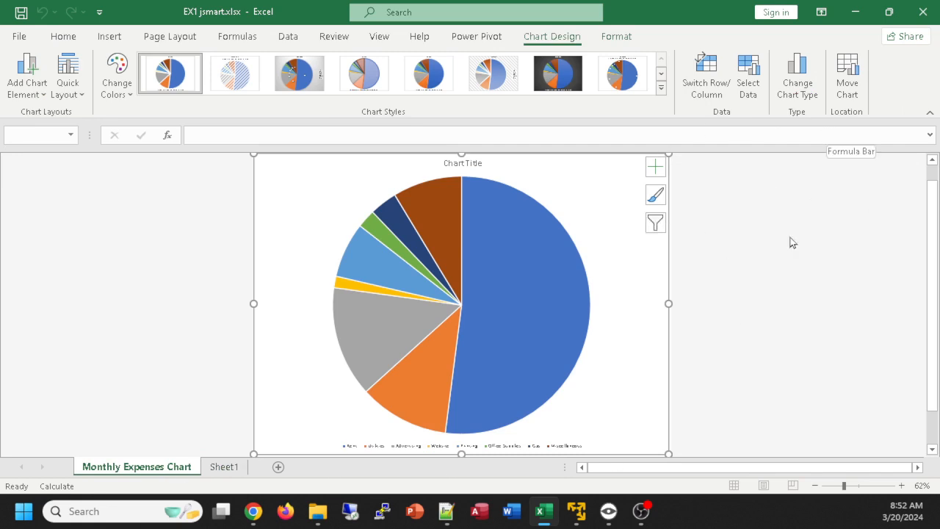
scroll(615, 330, down, 1)
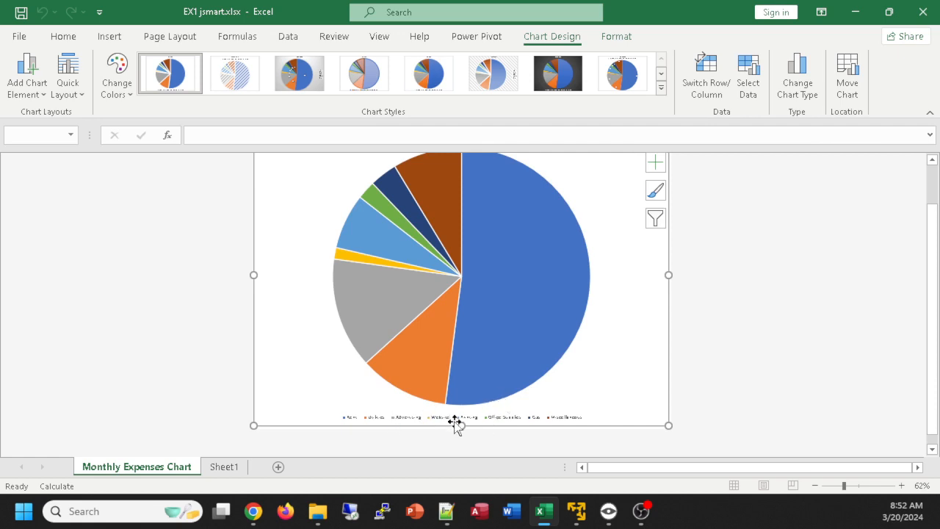
scroll(651, 334, up, 2)
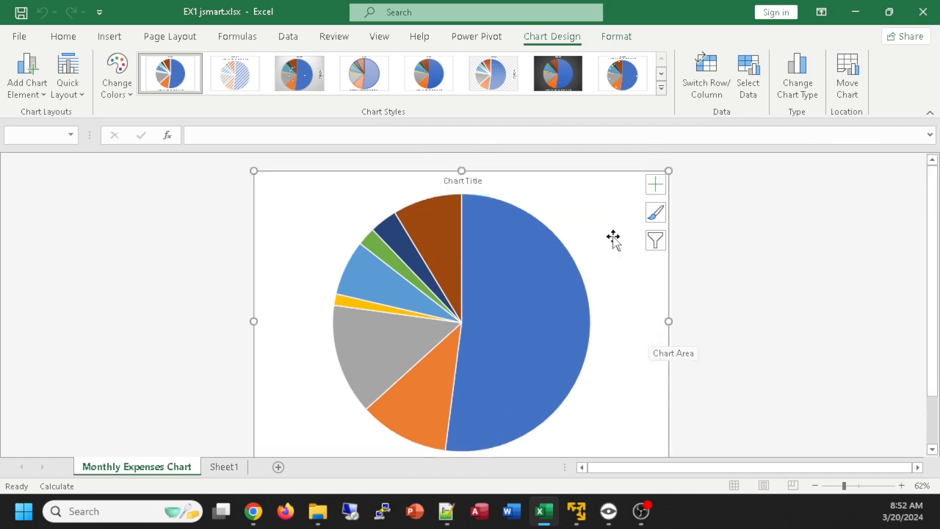
click(661, 88)
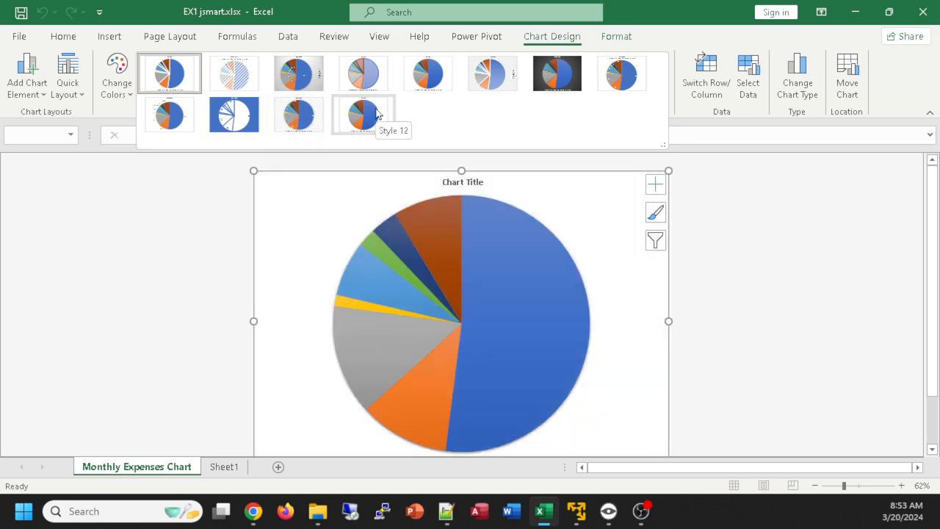
click(152, 119)
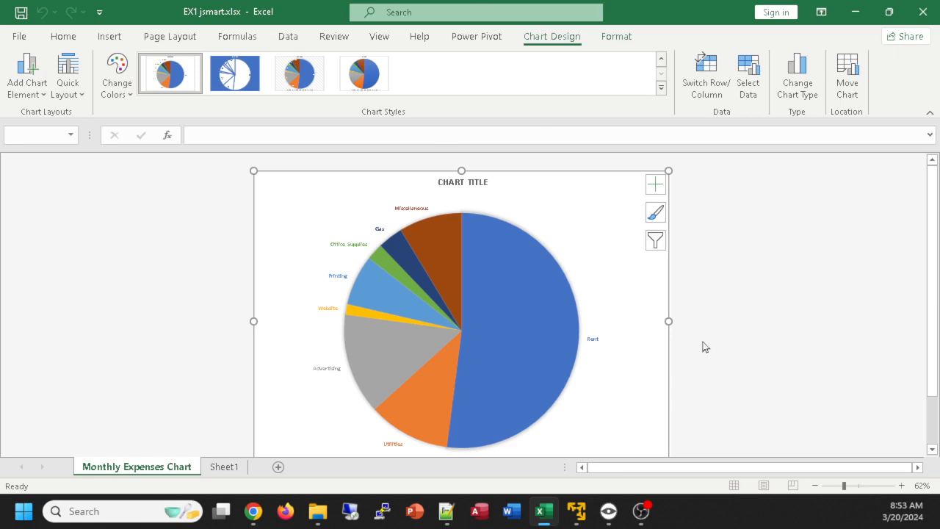
Step: Set the font size of the pie chart's category data labels to 20
mouse_move(528, 290)
click(409, 208)
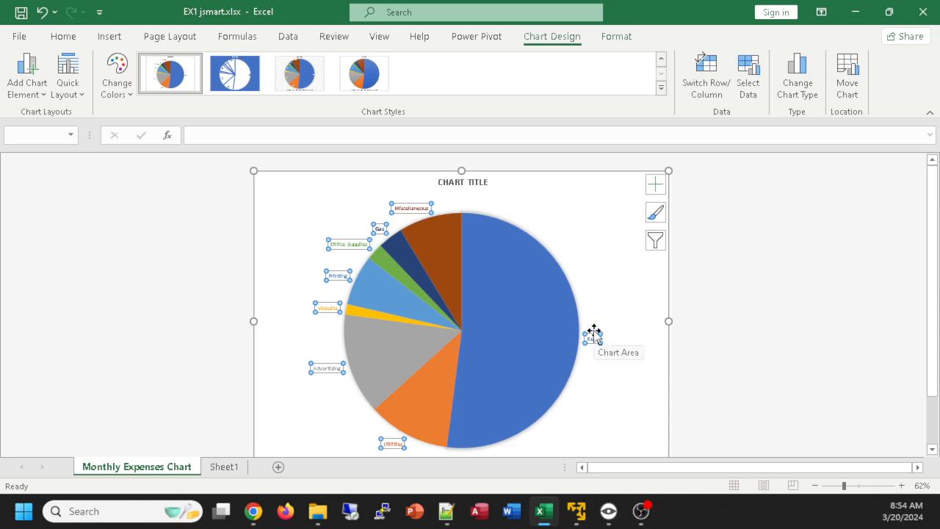
click(72, 38)
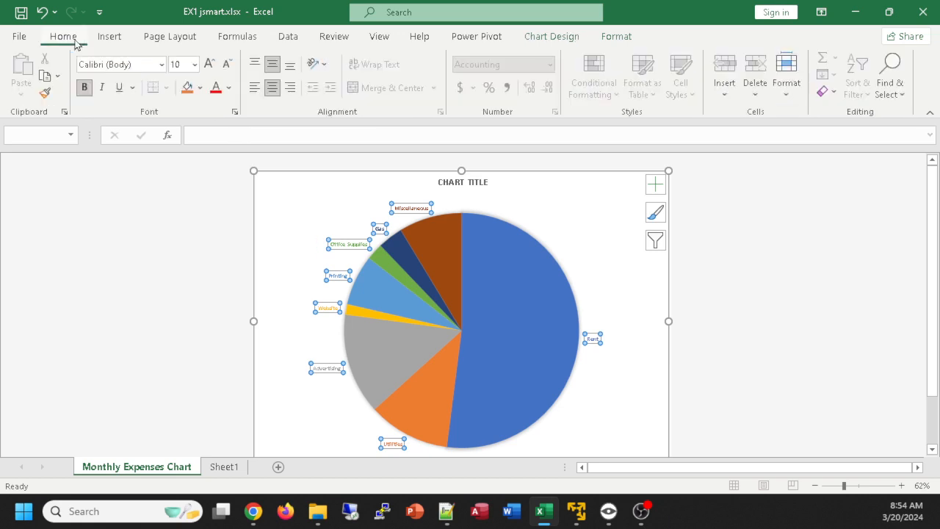
click(211, 64)
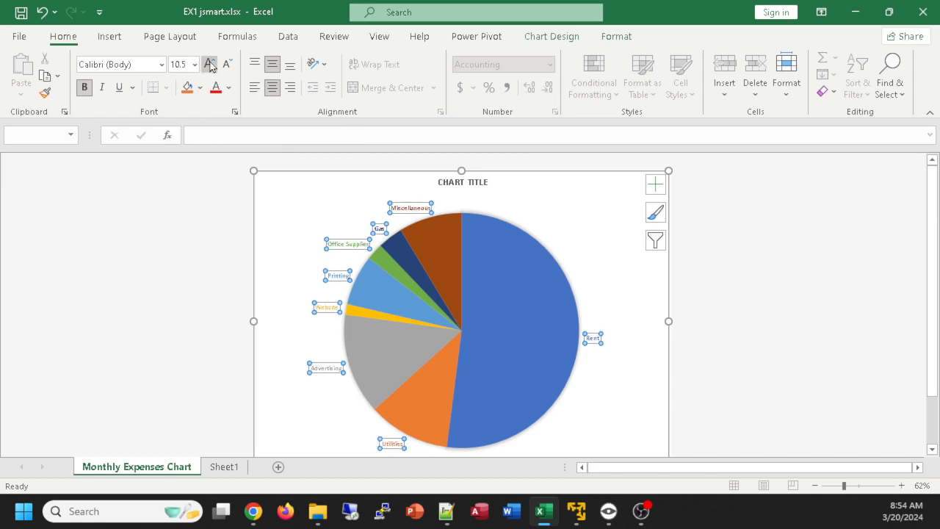
click(210, 64)
click(210, 65)
click(210, 64)
click(210, 64)
click(210, 65)
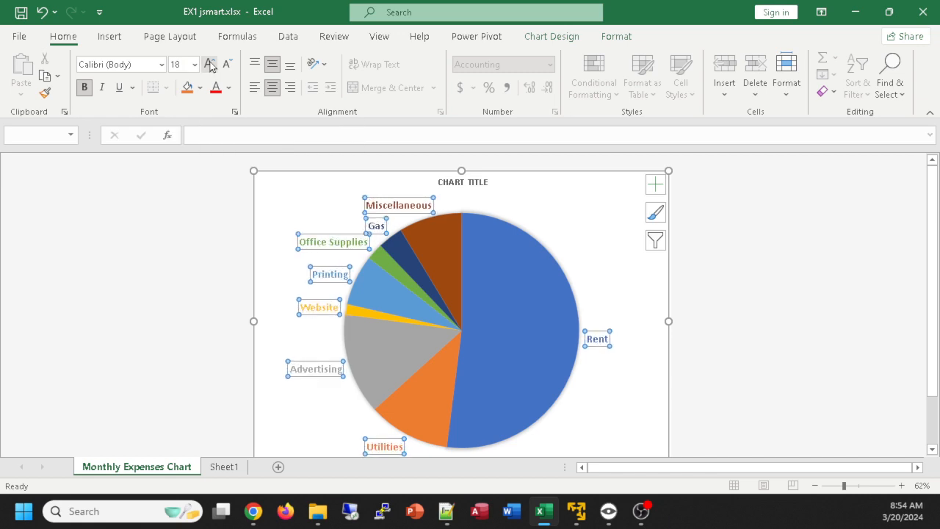
click(210, 64)
click(210, 64)
click(211, 65)
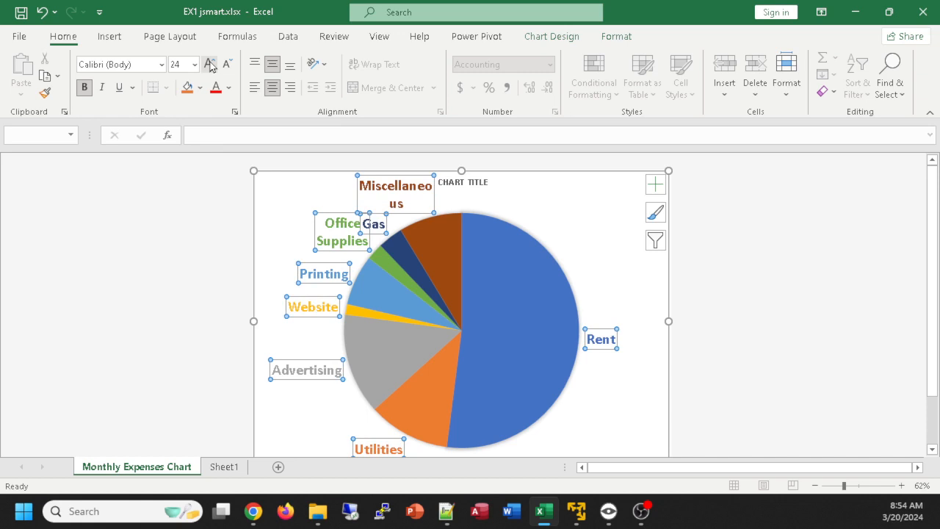
click(227, 65)
click(226, 65)
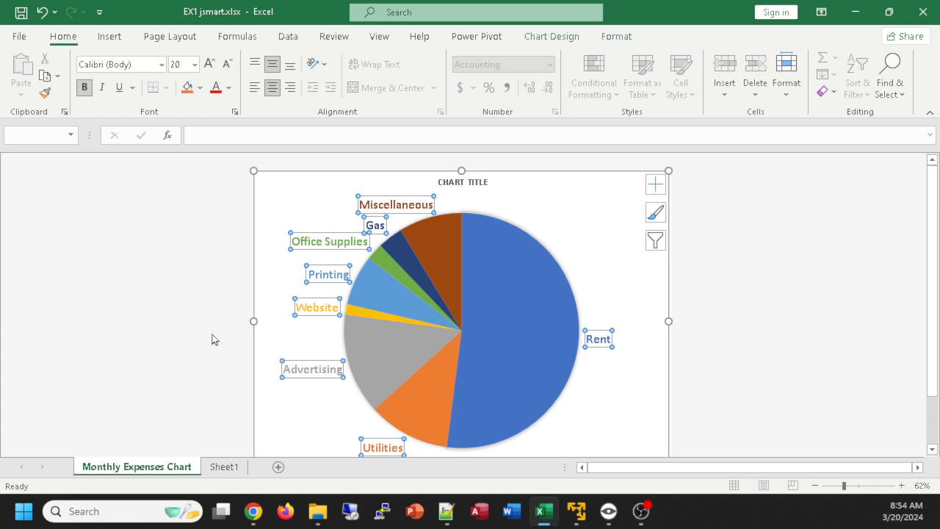
Step: Replace the placeholder chart title with MONTHLY EXPENSES
click(467, 182)
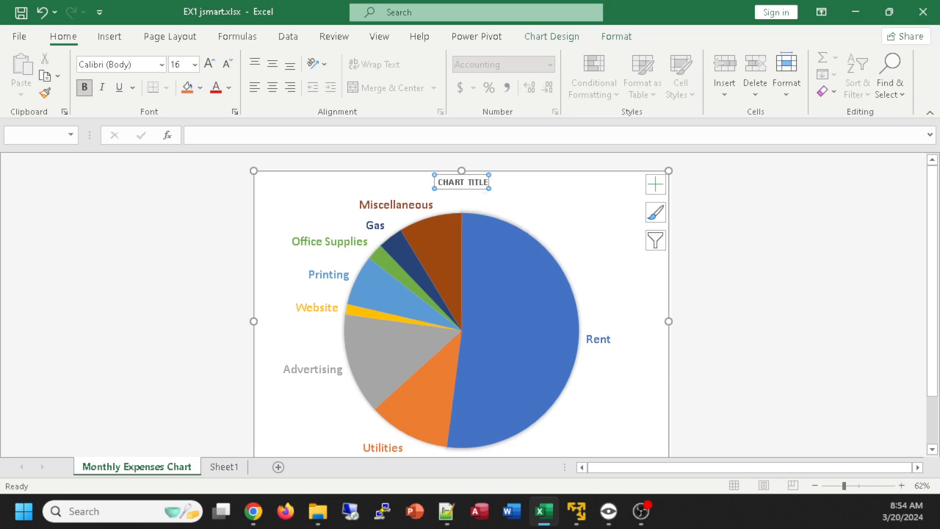
triple_click(455, 183)
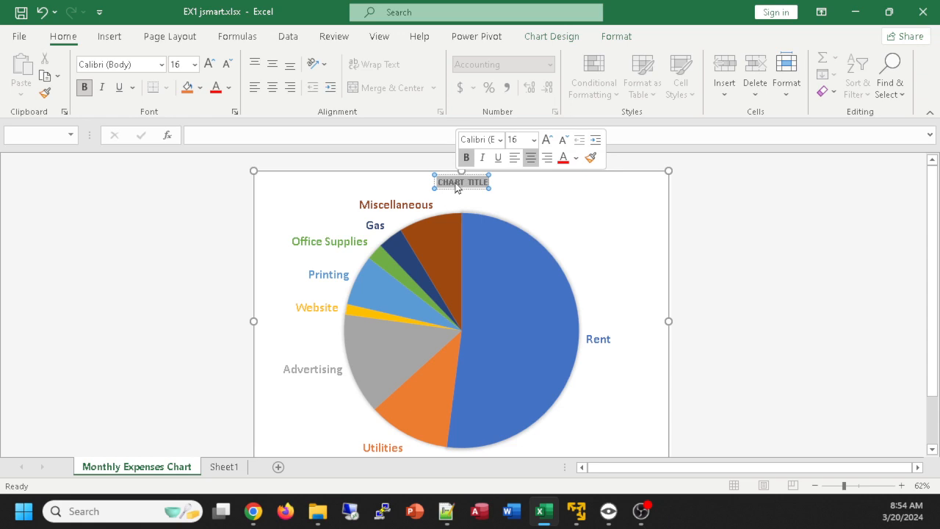
text(MO)
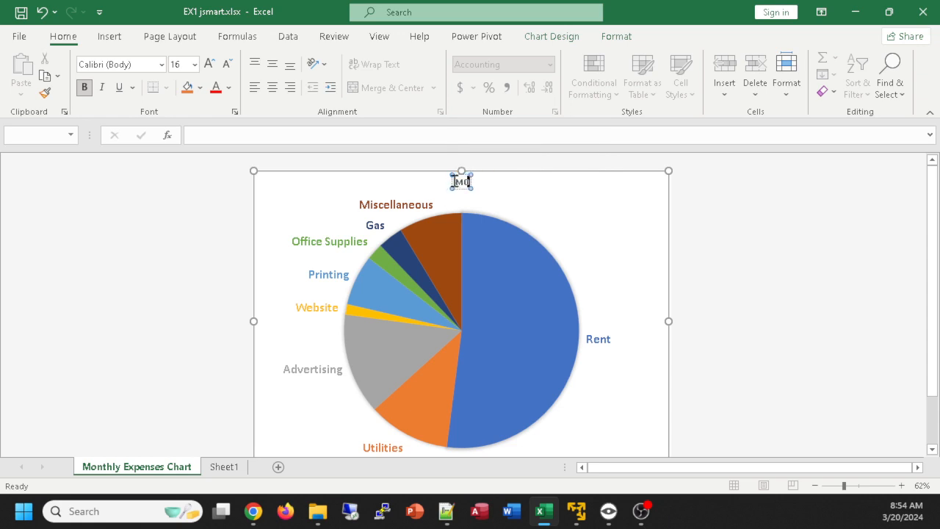
text(NTHLY EXPENSES)
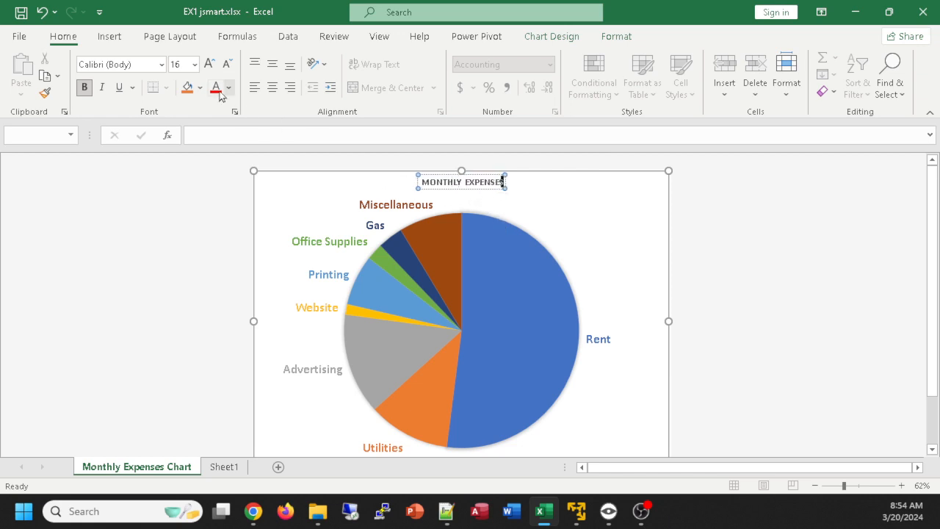
Step: Enlarge the whole MONTHLY EXPENSES chart title to font size 32
click(191, 64)
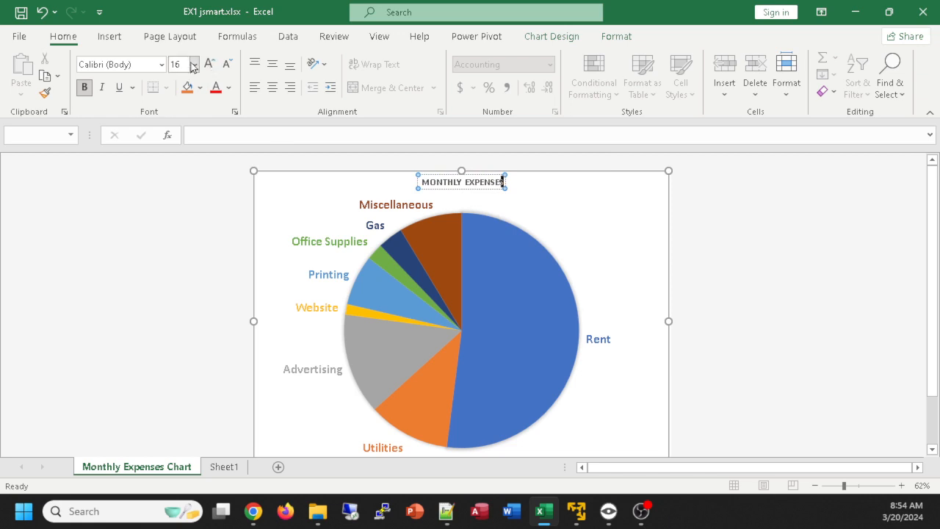
text(24)
click(210, 64)
click(210, 64)
click(451, 181)
triple_click(451, 182)
click(209, 64)
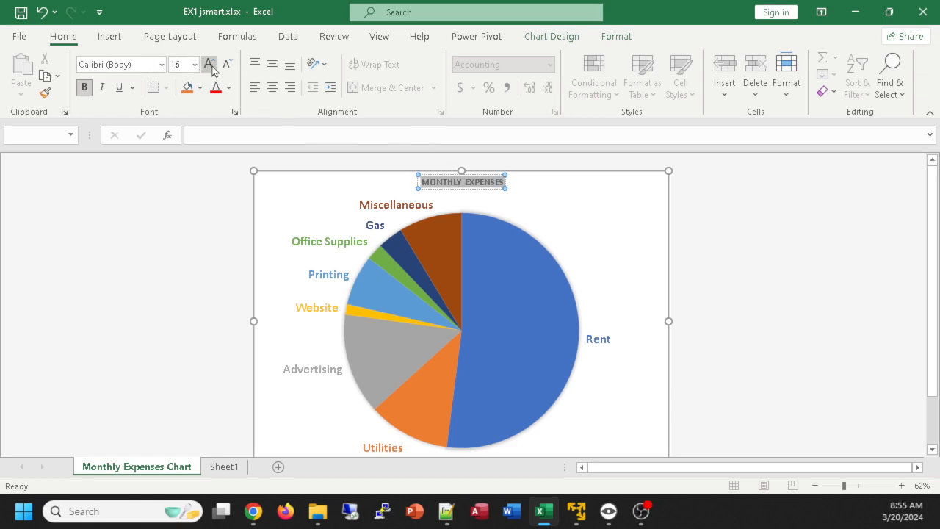
click(209, 64)
click(219, 71)
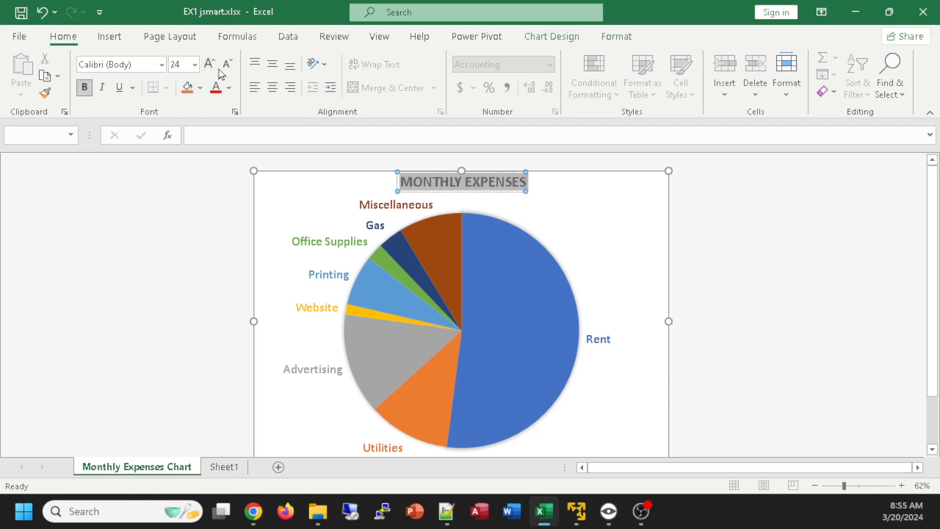
click(219, 71)
click(219, 70)
click(219, 70)
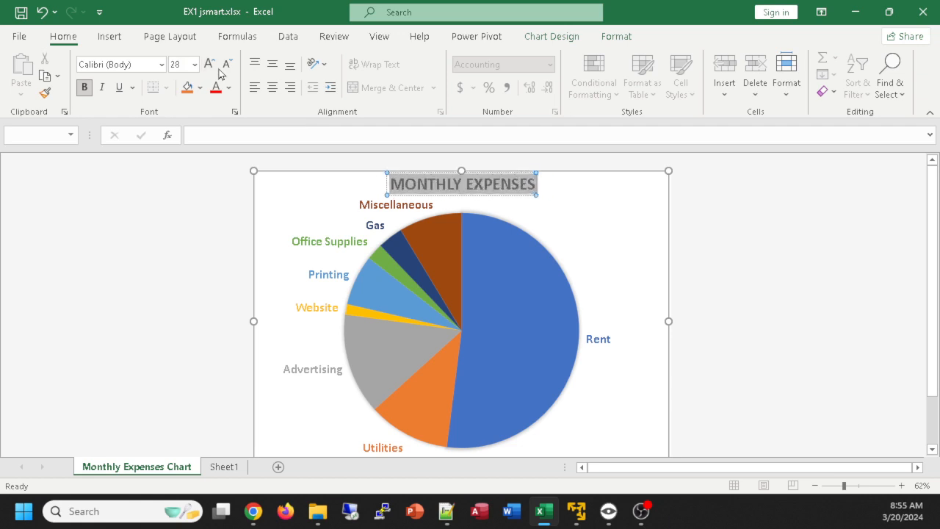
click(218, 70)
click(219, 70)
click(219, 70)
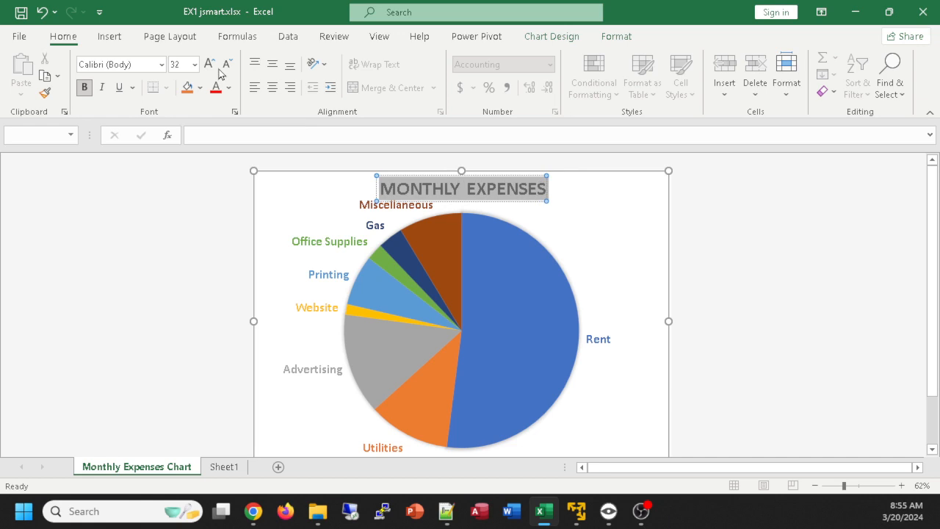
key(Home)
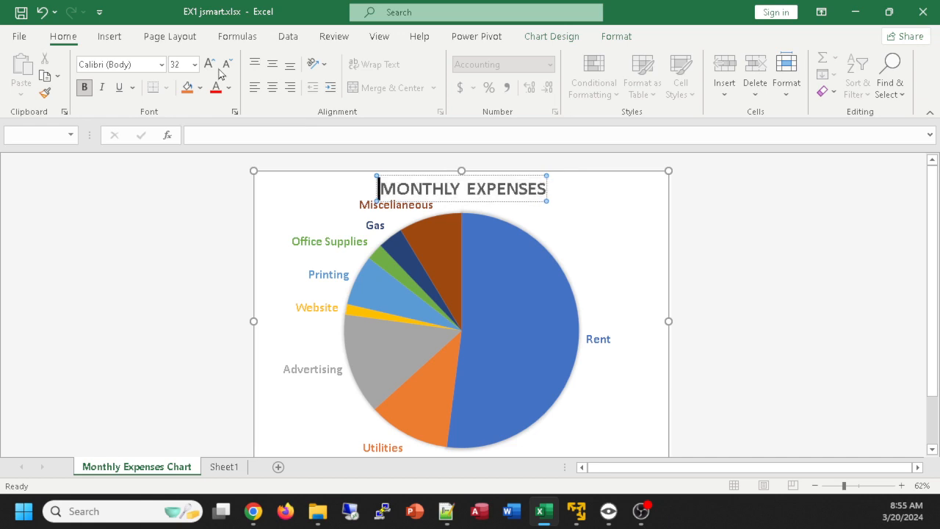
click(512, 176)
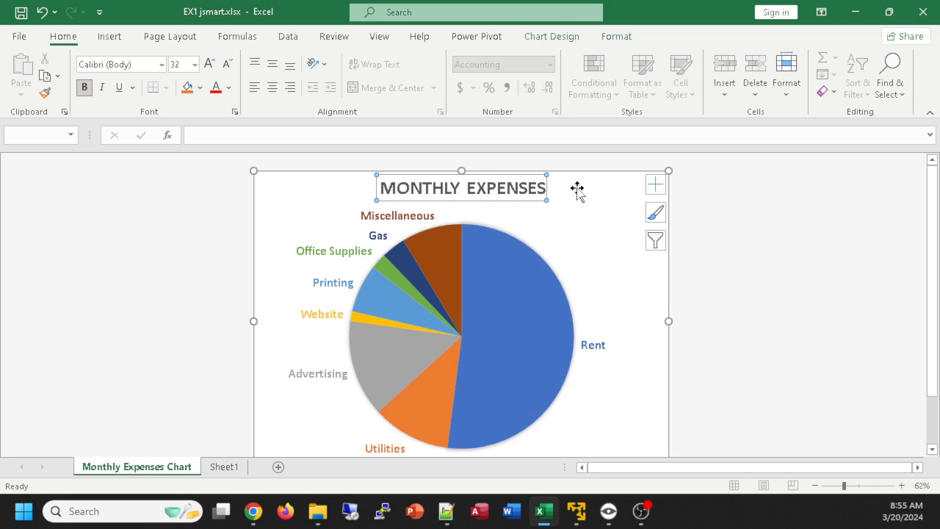
click(511, 173)
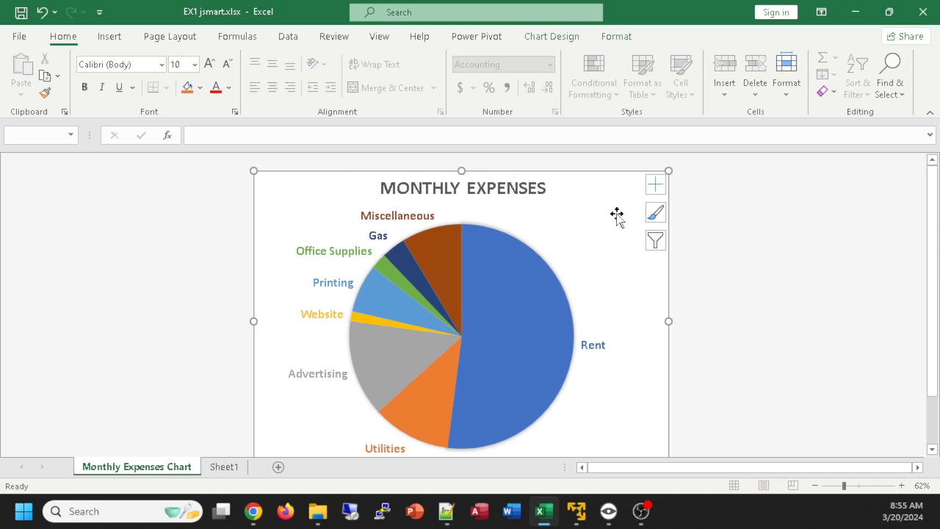
click(491, 193)
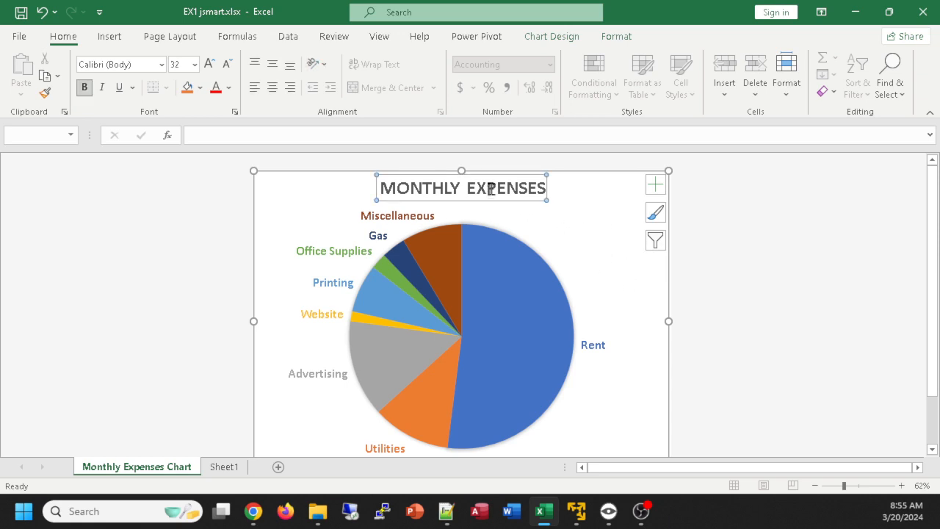
triple_click(492, 192)
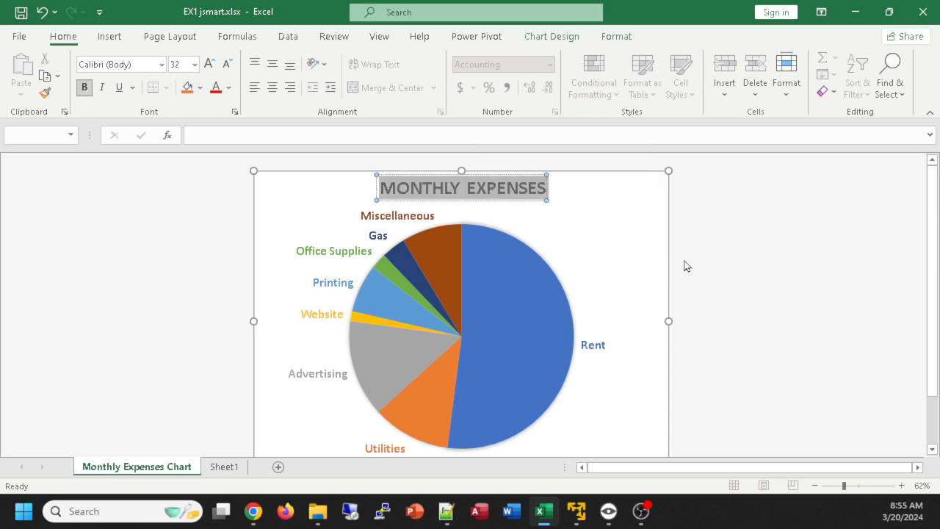
click(601, 251)
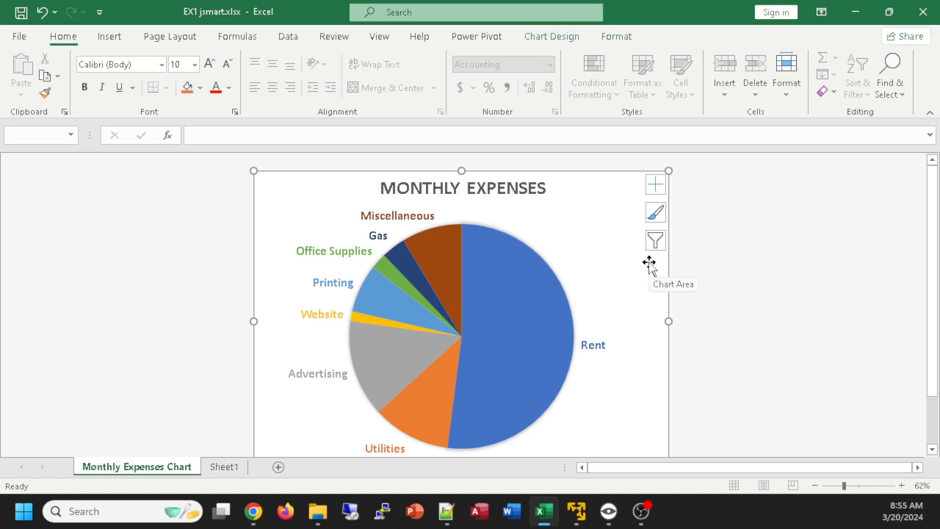
Step: Try showing the value and the percentage in the pie chart's data labels, and turn both off again
click(655, 185)
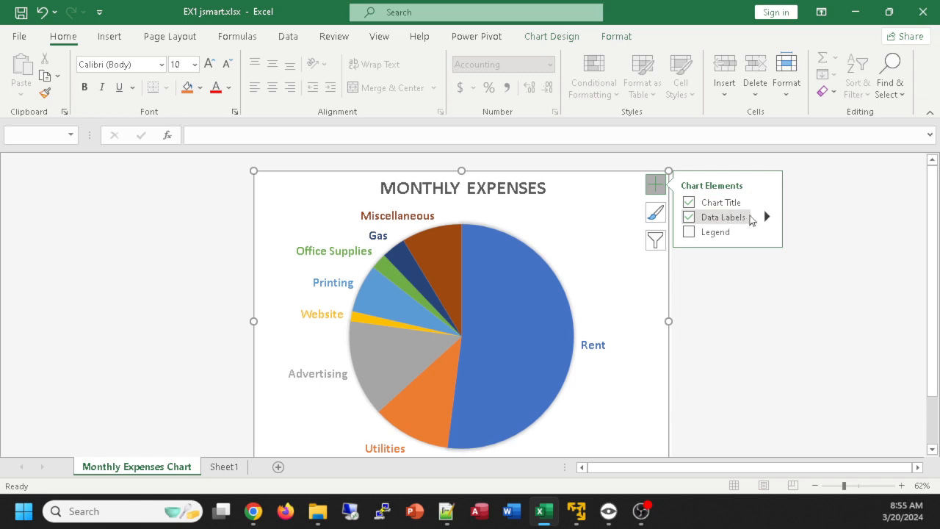
click(765, 217)
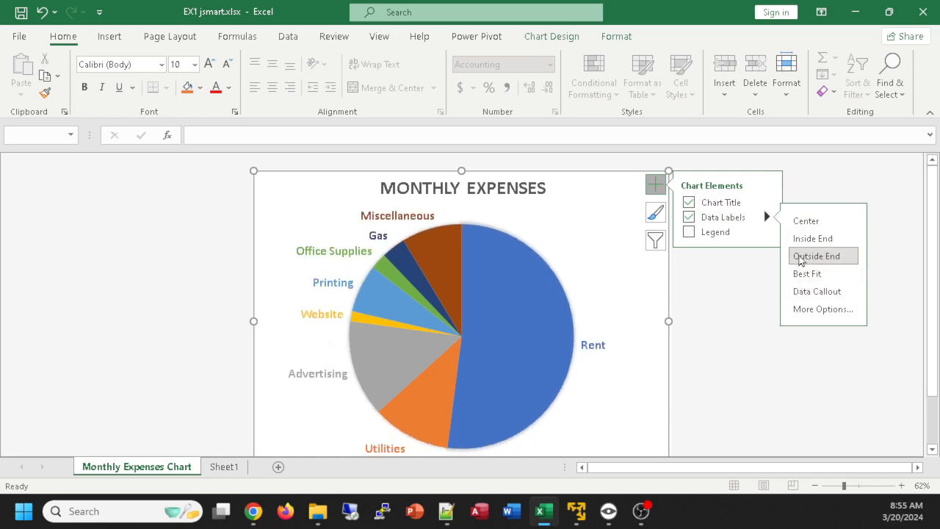
click(801, 258)
click(821, 312)
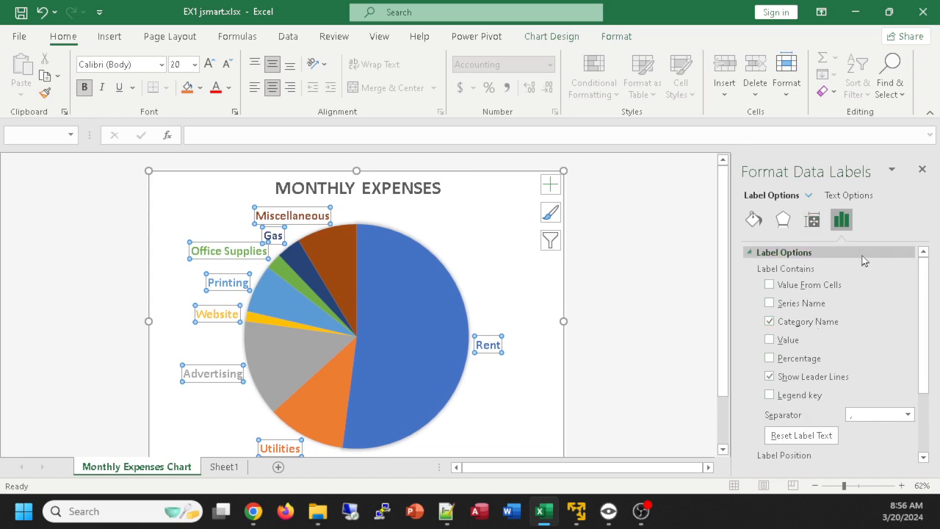
click(769, 340)
click(769, 340)
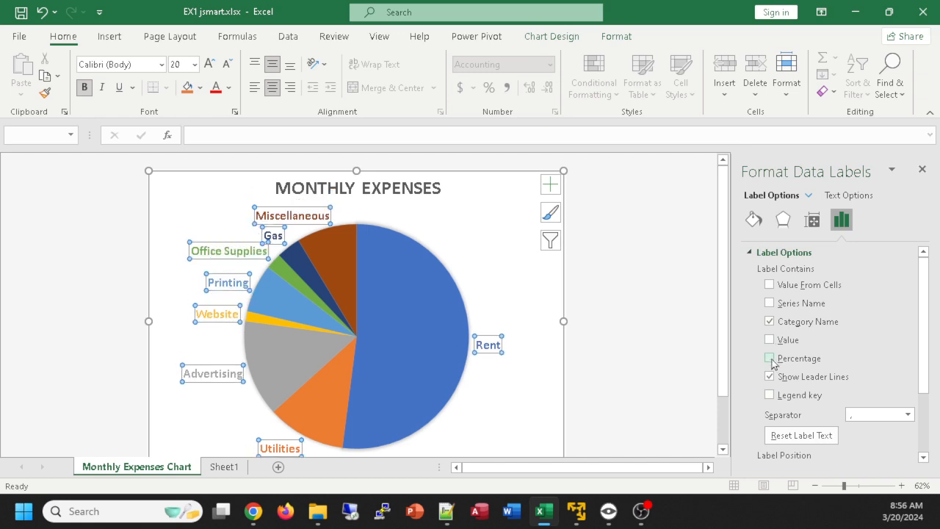
click(770, 359)
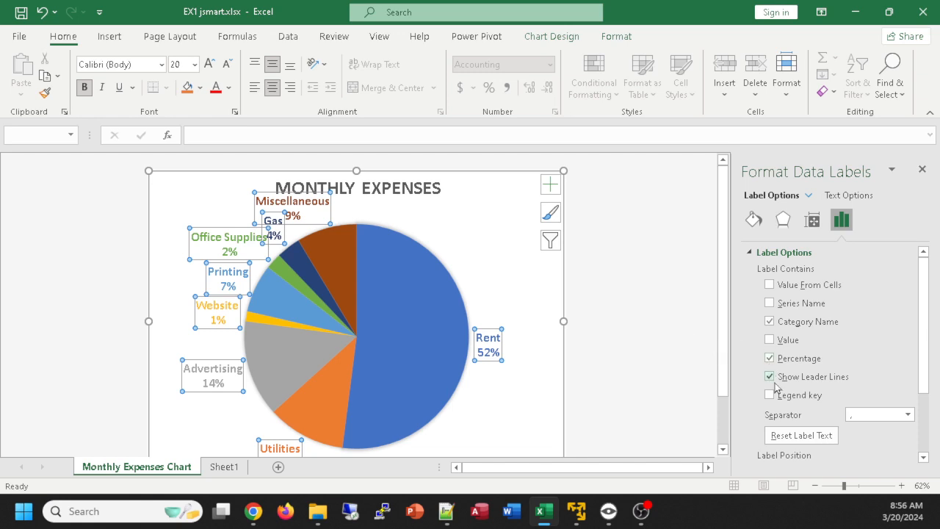
click(769, 359)
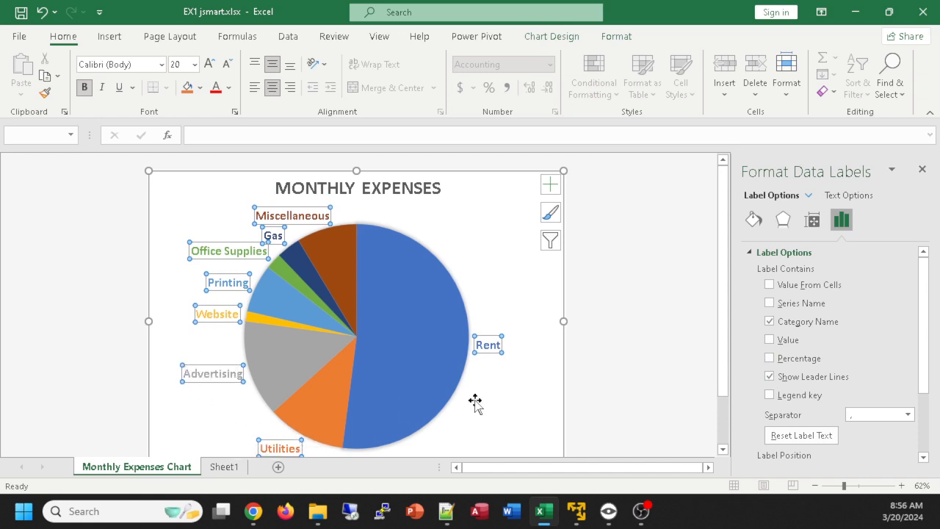
click(580, 381)
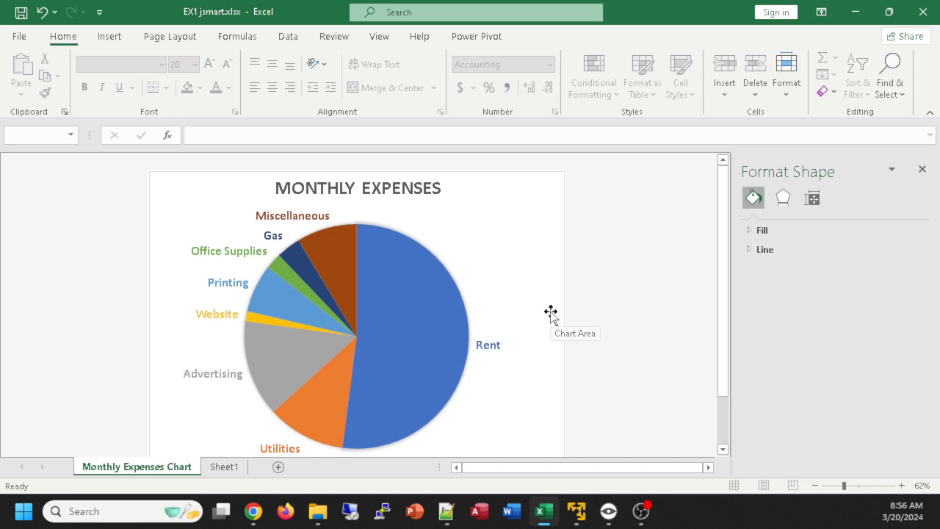
click(923, 169)
Step: Try pulling the Utilities slice out of the pie, and undo the move
click(411, 219)
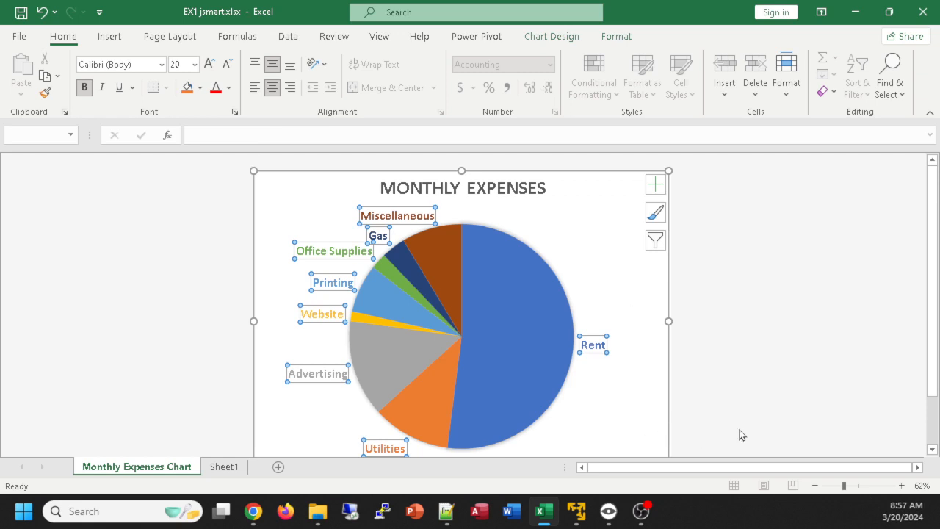
click(435, 389)
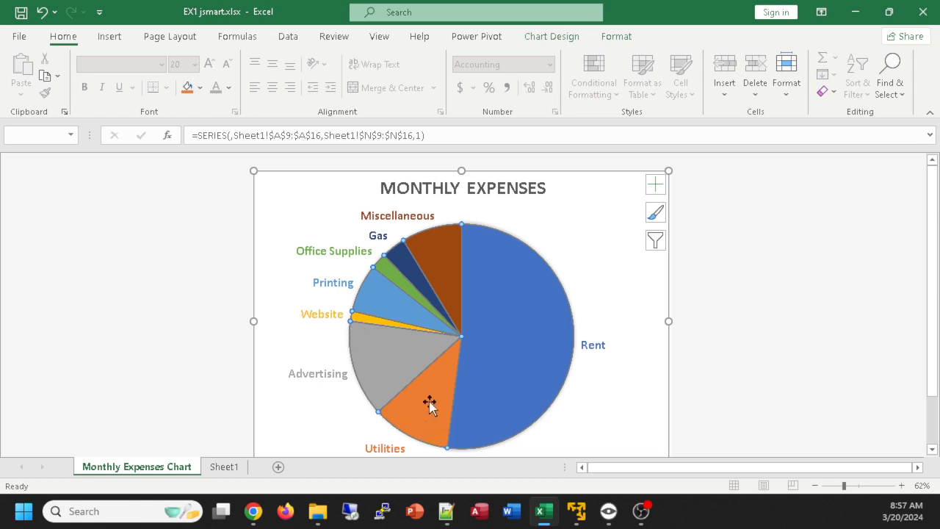
mouse_move(434, 390)
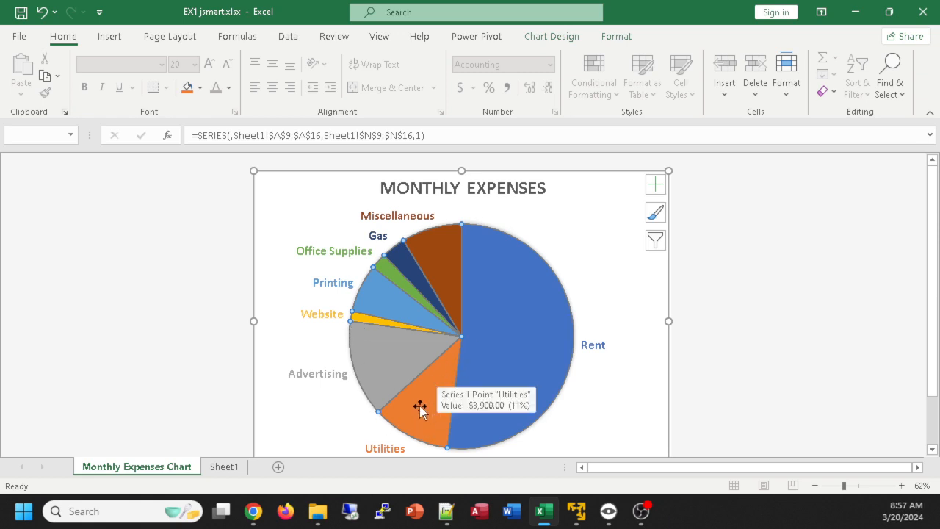
click(419, 406)
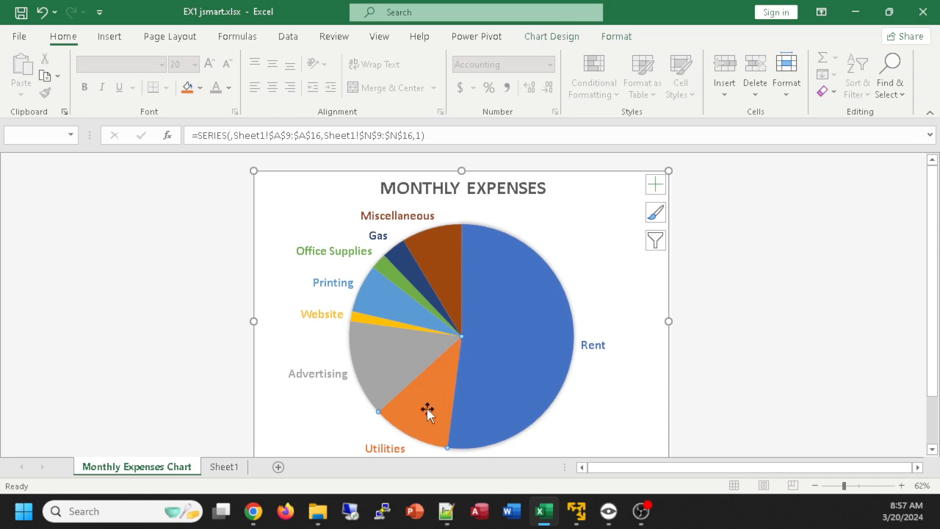
drag(428, 393, 427, 409)
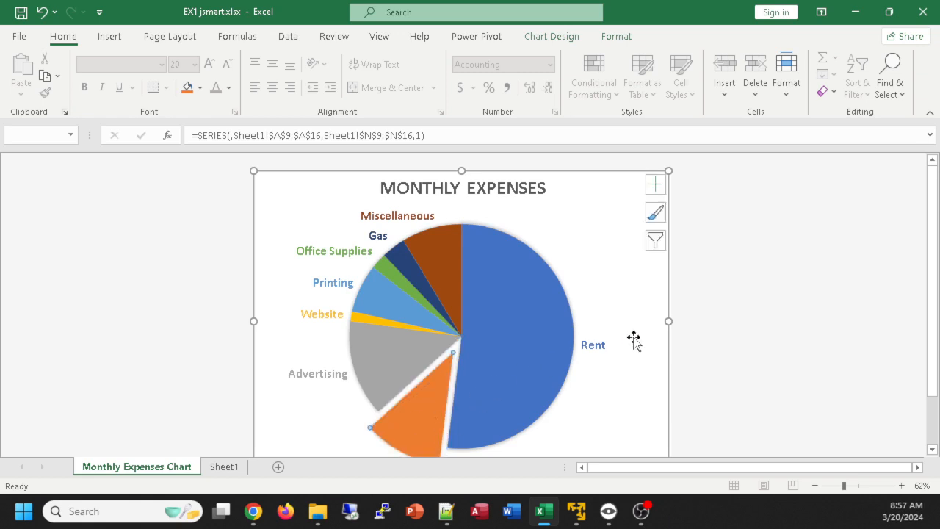
scroll(635, 336, down, 1)
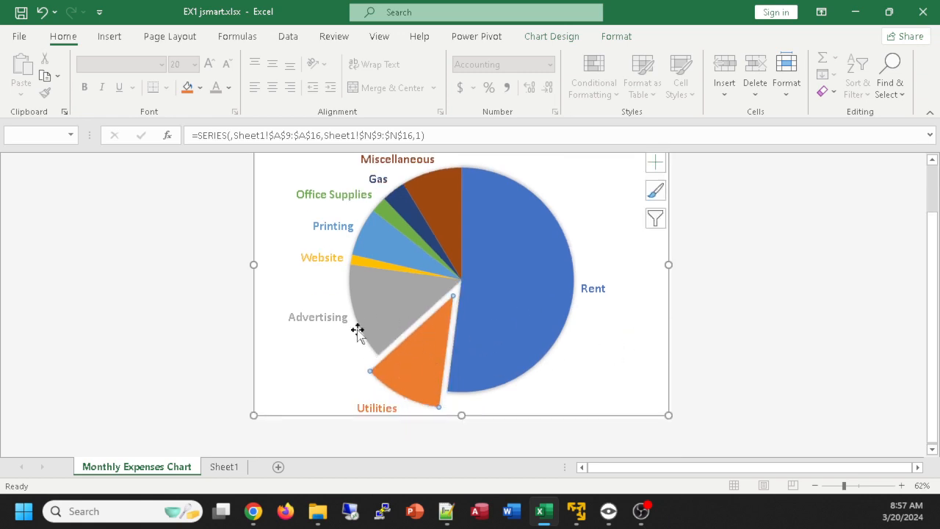
key(ctrl+z)
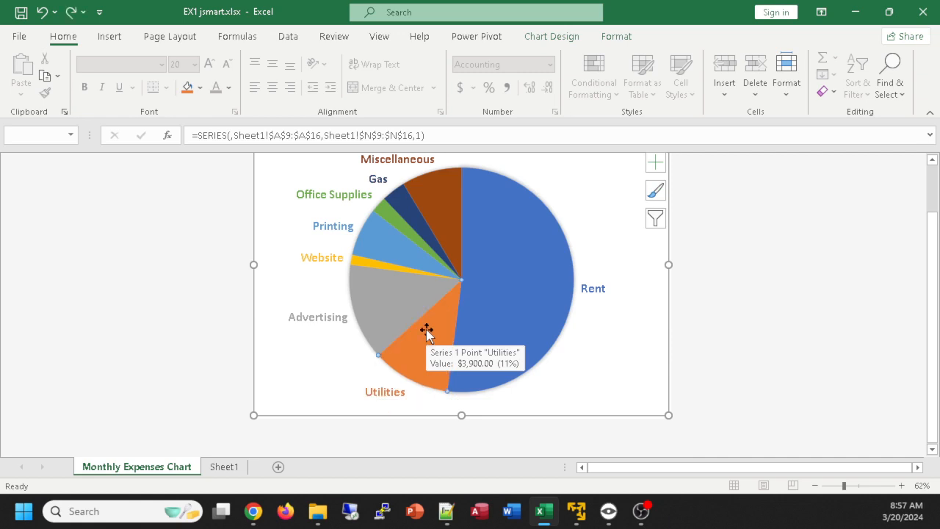
Step: Try pulling the Miscellaneous slice out of the pie, and undo the move
click(733, 321)
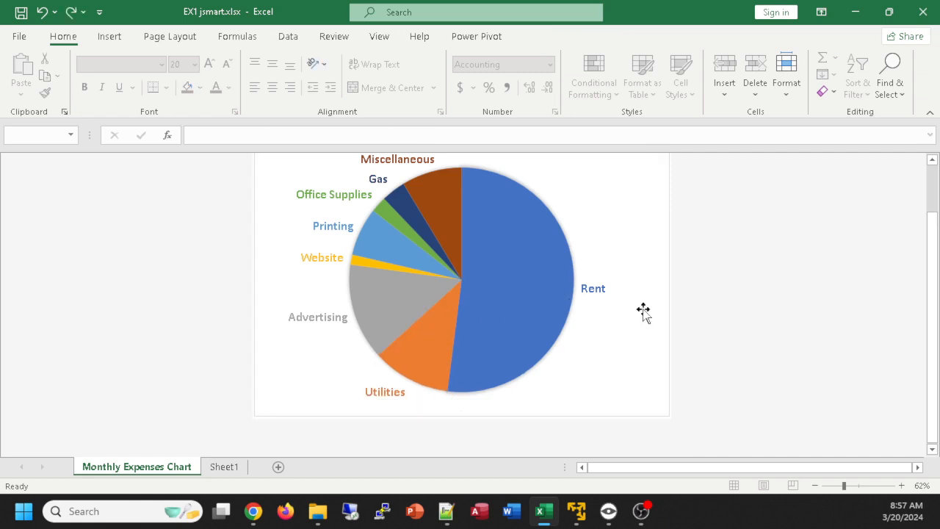
click(510, 272)
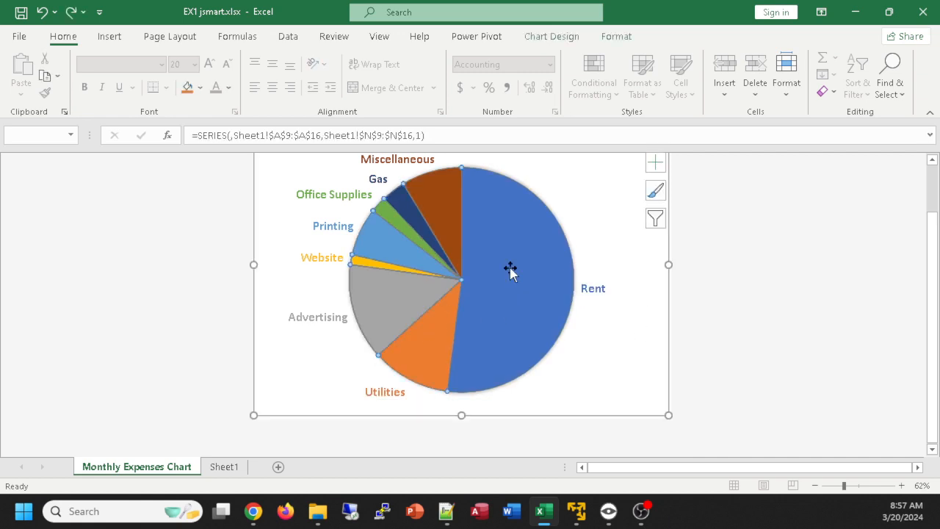
click(434, 189)
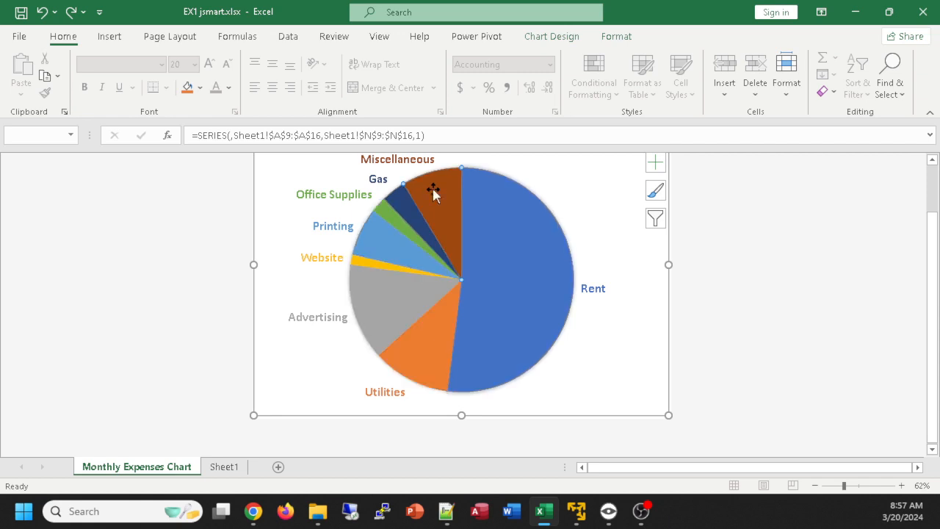
drag(433, 189, 431, 158)
mouse_move(466, 272)
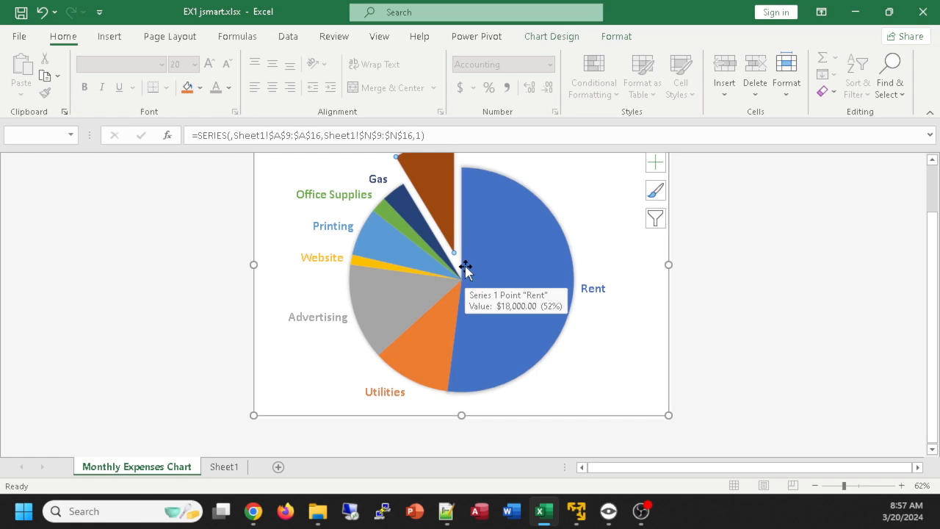
key(ctrl+z)
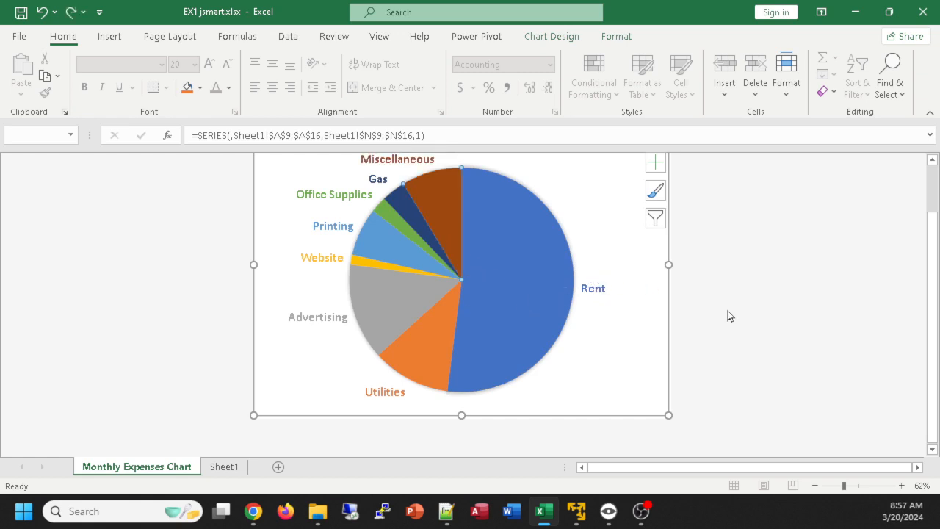
click(691, 294)
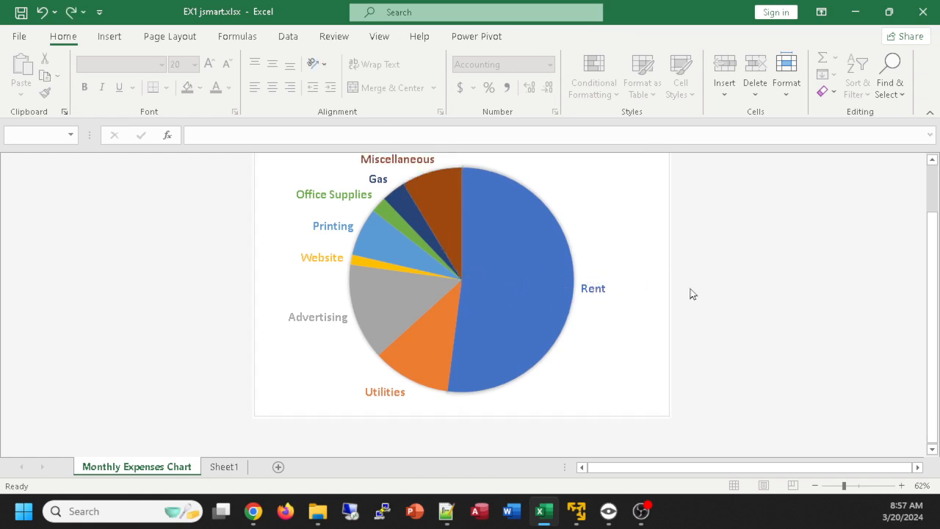
Step: Try exploding all slices of the pie outward together, and undo the explosion
scroll(744, 313, up, 2)
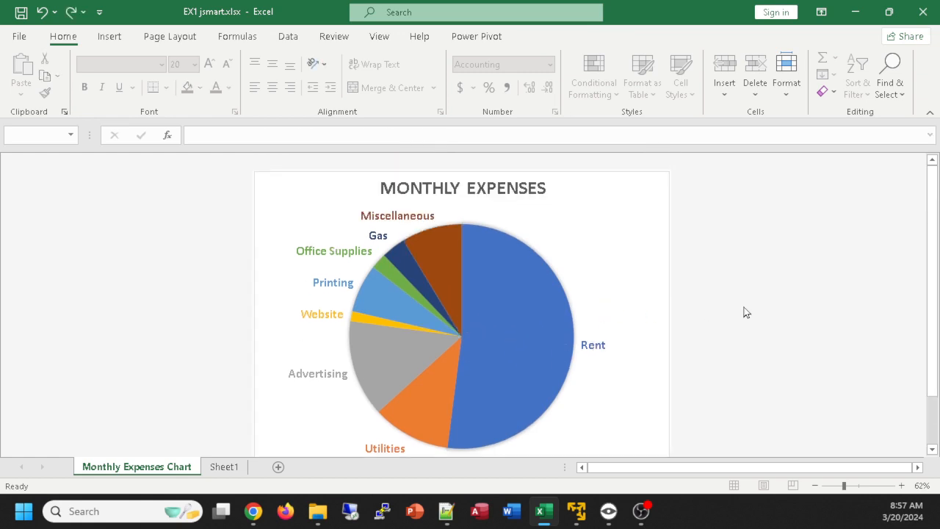
click(541, 310)
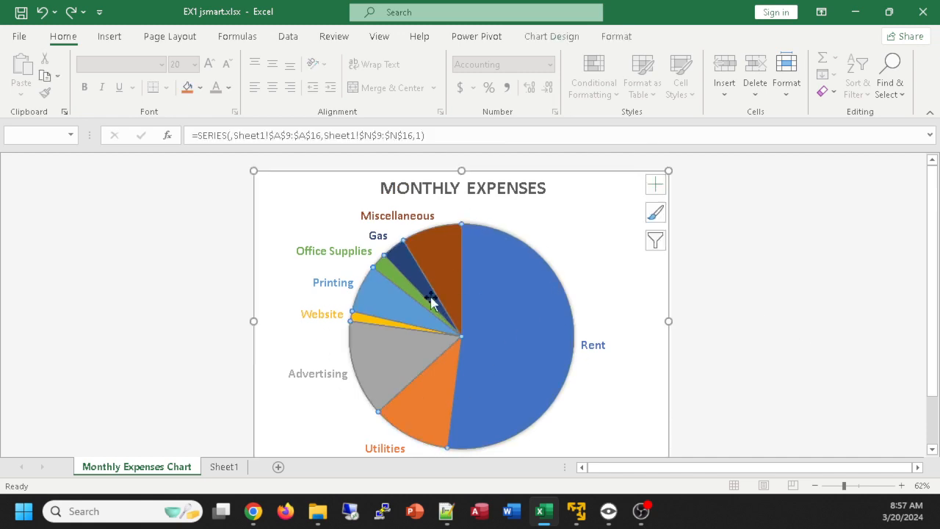
click(580, 244)
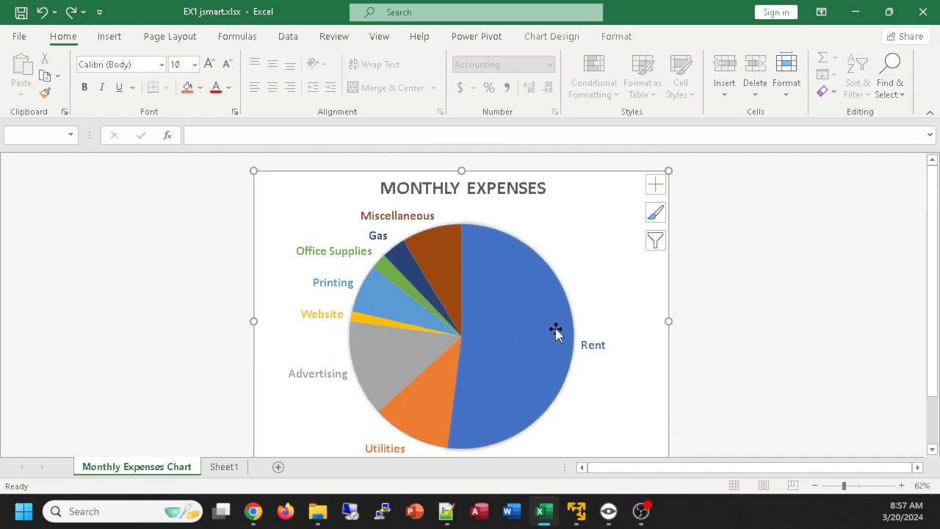
click(518, 333)
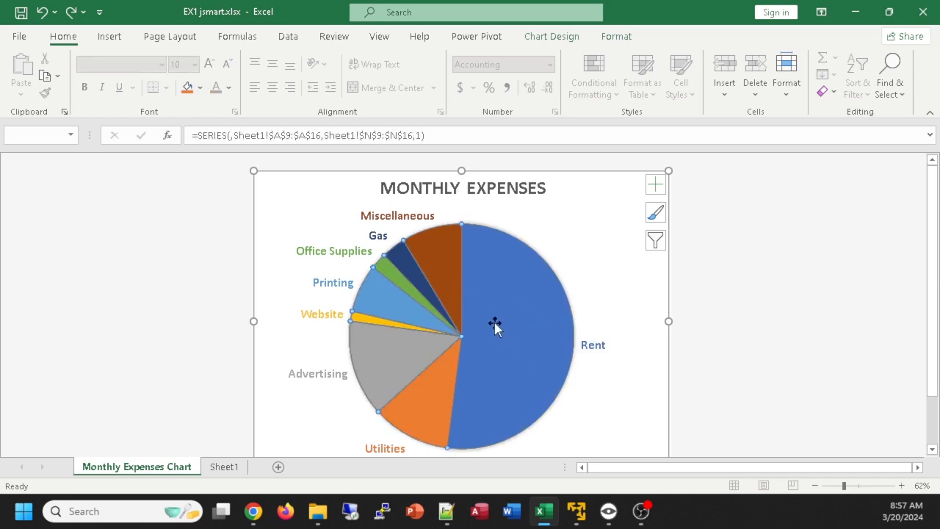
drag(512, 302, 663, 397)
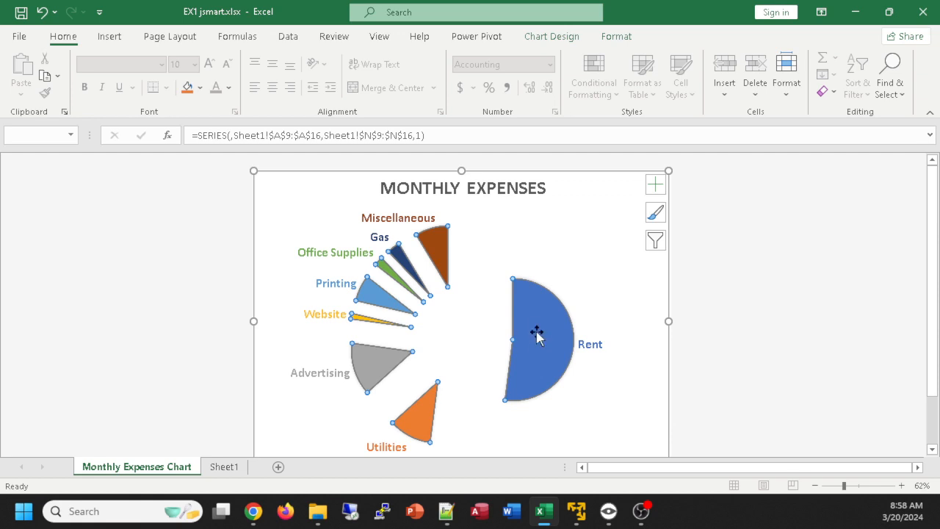
key(ctrl+z)
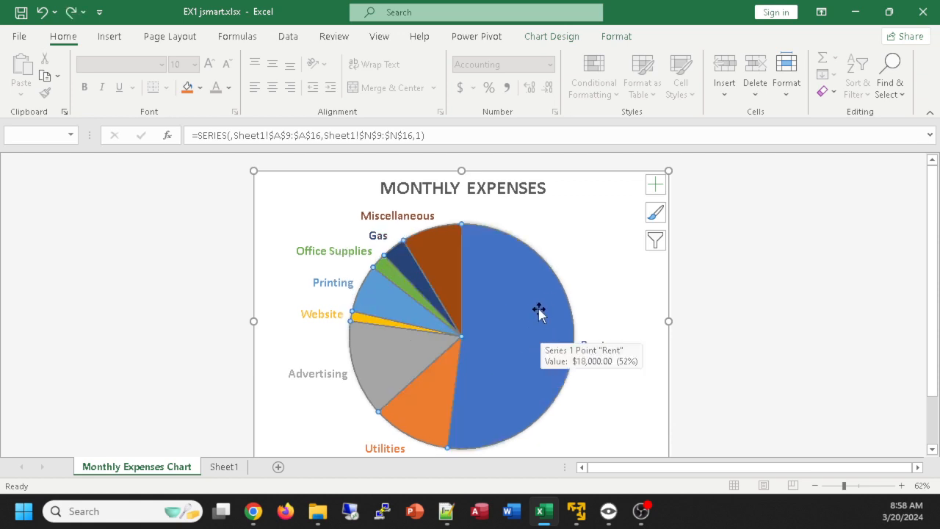
Step: Try pulling only the Printing slice out of the pie, undo the move and deselect the chart
click(388, 303)
drag(387, 303, 373, 292)
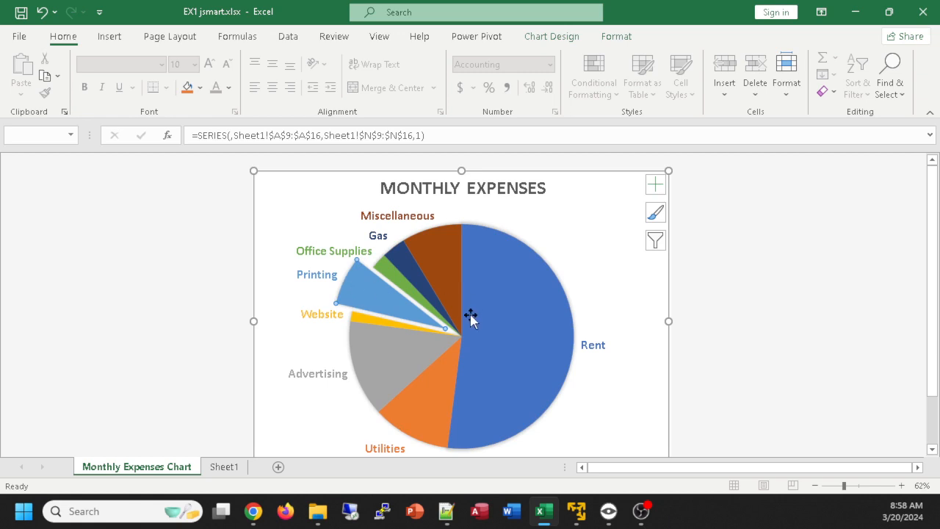
key(ctrl+z)
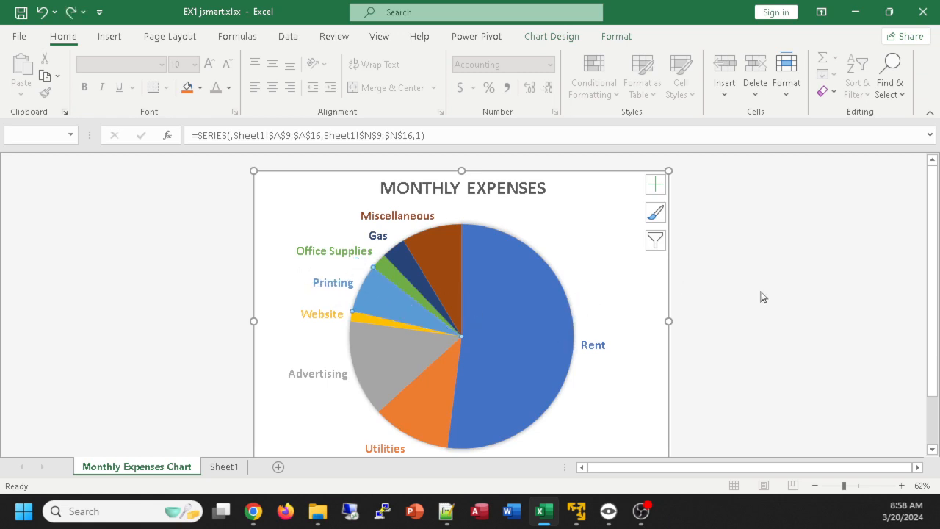
click(791, 314)
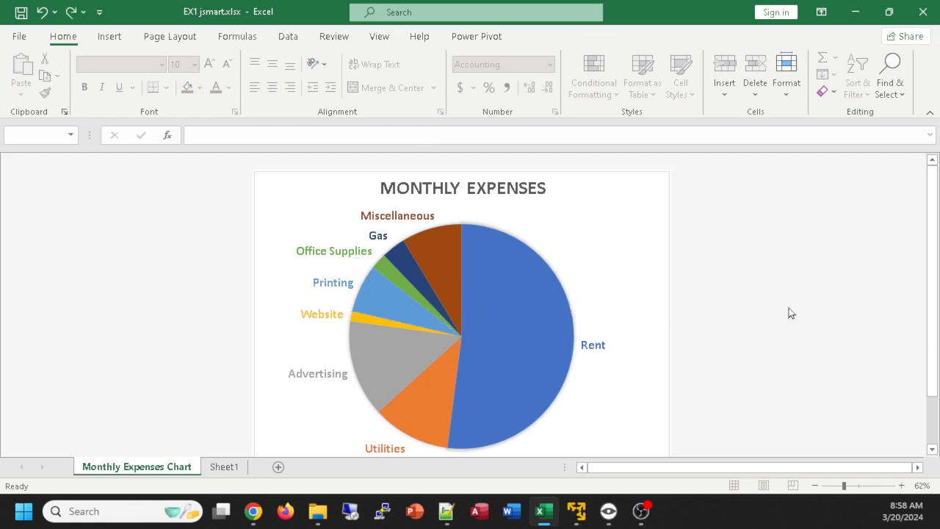
Step: Examine the pie's individual slices, its plot area and the chart styles available for the MONTHLY EXPENSES chart
click(465, 279)
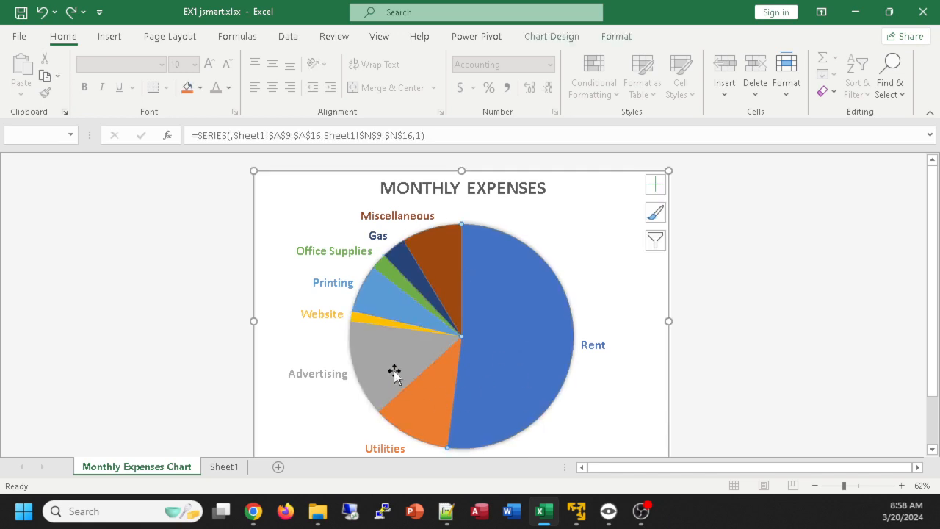
click(381, 351)
click(378, 293)
click(395, 271)
click(573, 259)
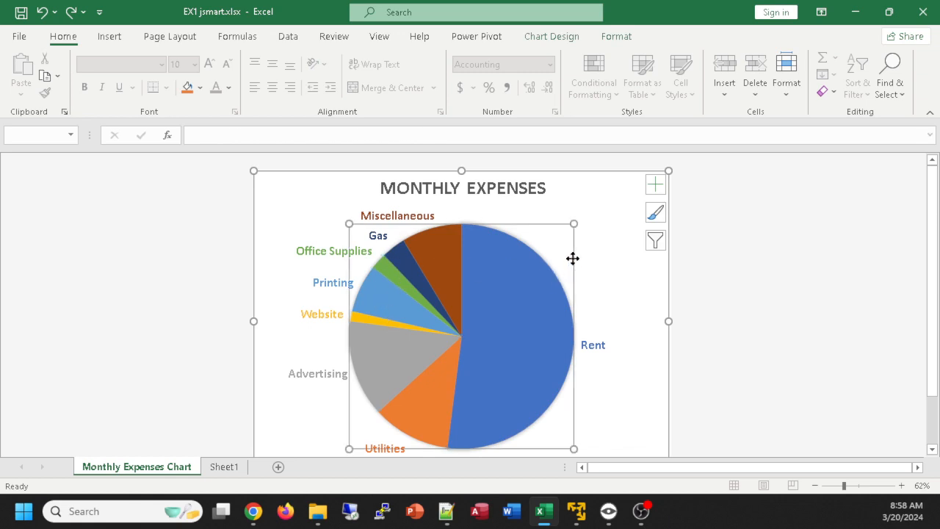
click(657, 214)
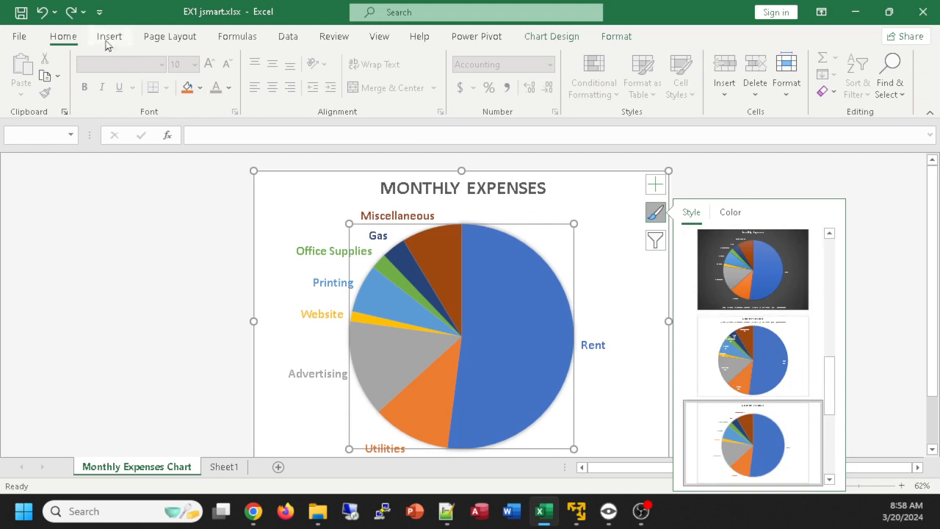
click(536, 39)
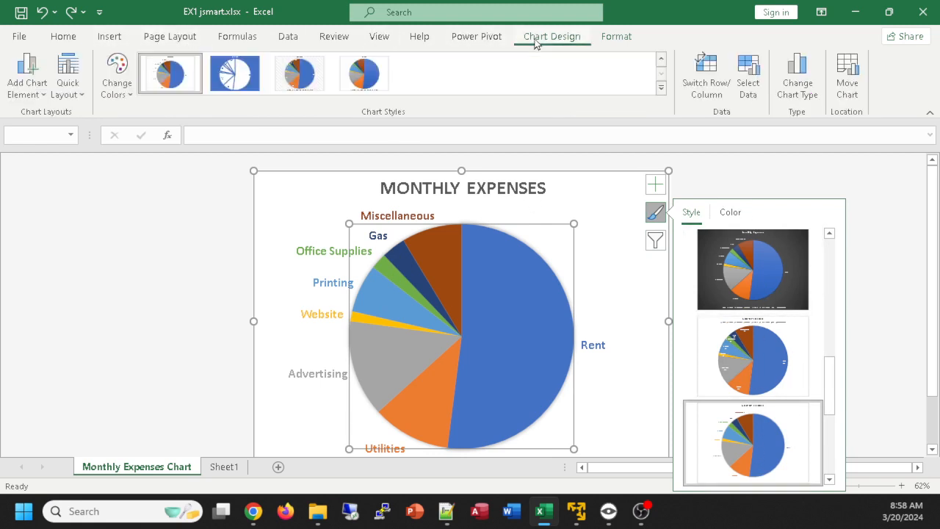
click(722, 185)
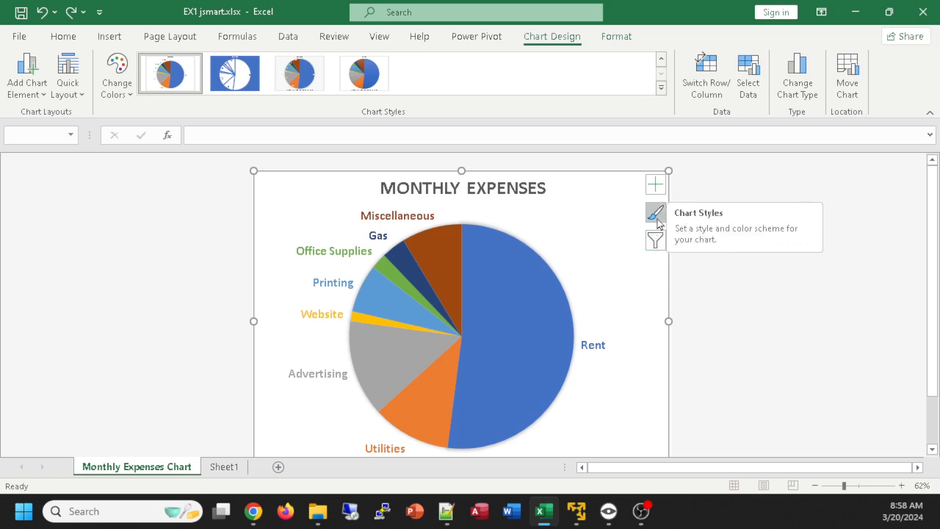
click(656, 213)
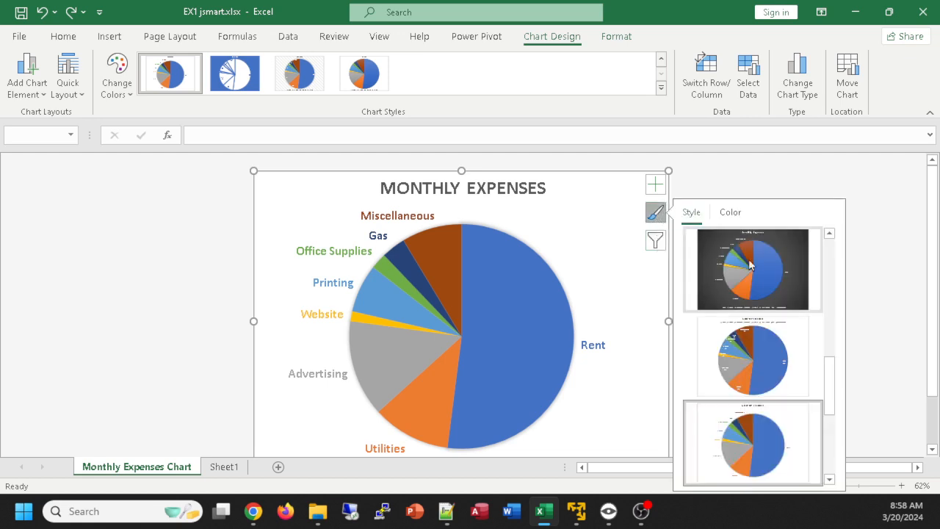
scroll(769, 292, up, 5)
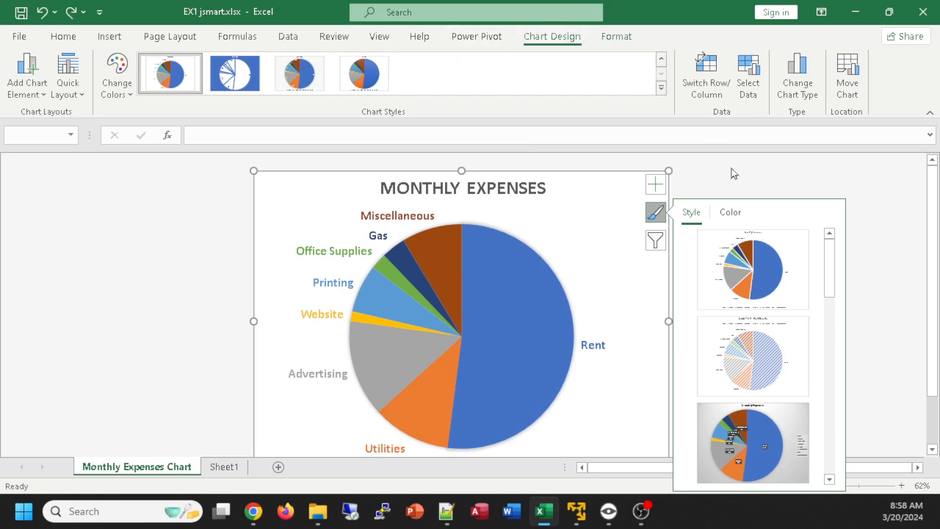
click(660, 220)
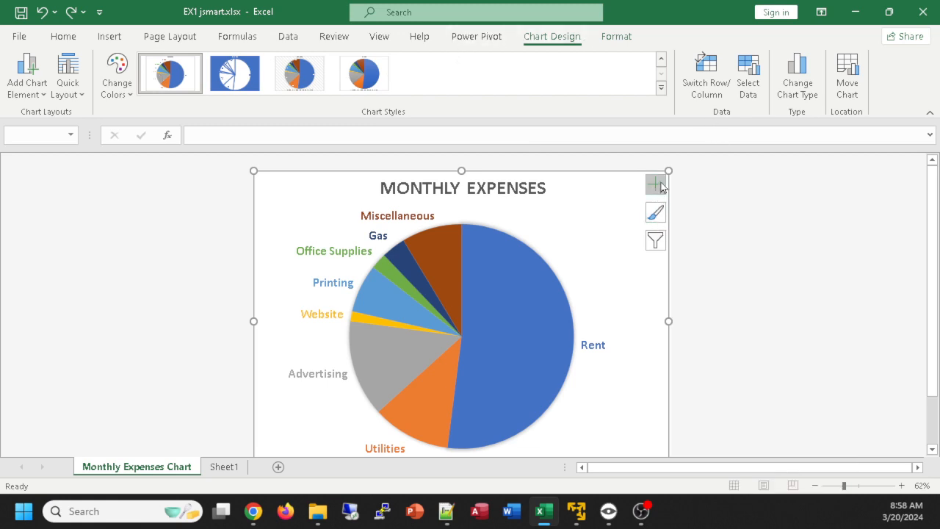
Step: Try adding a legend to the pie chart and placing it on the left, and turn it off again
click(658, 190)
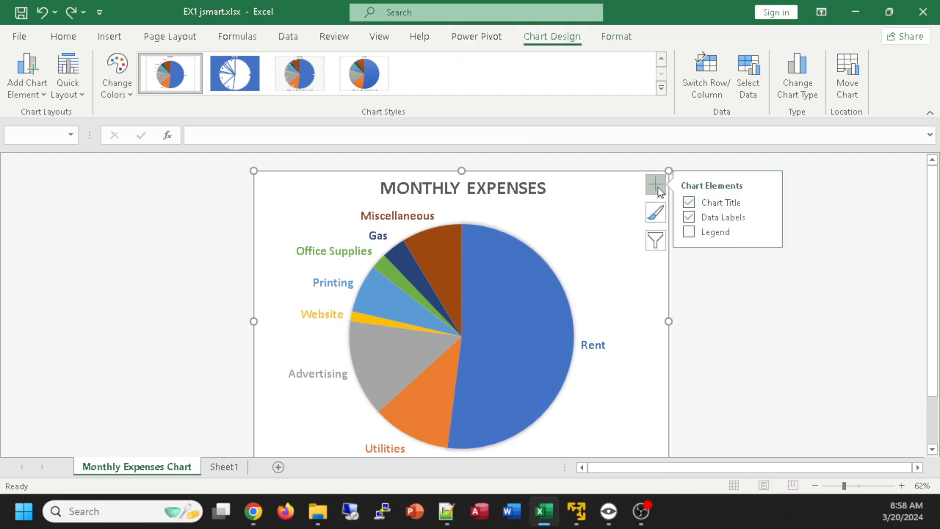
click(721, 237)
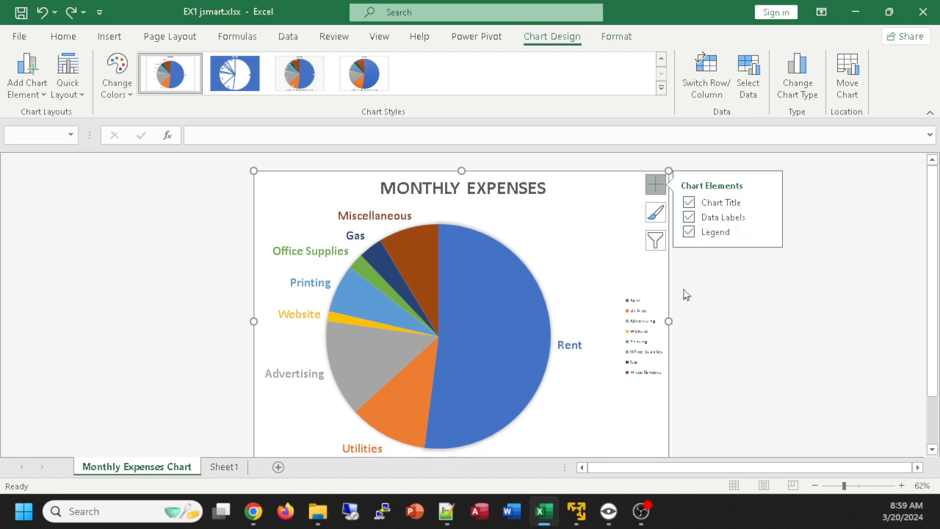
click(767, 233)
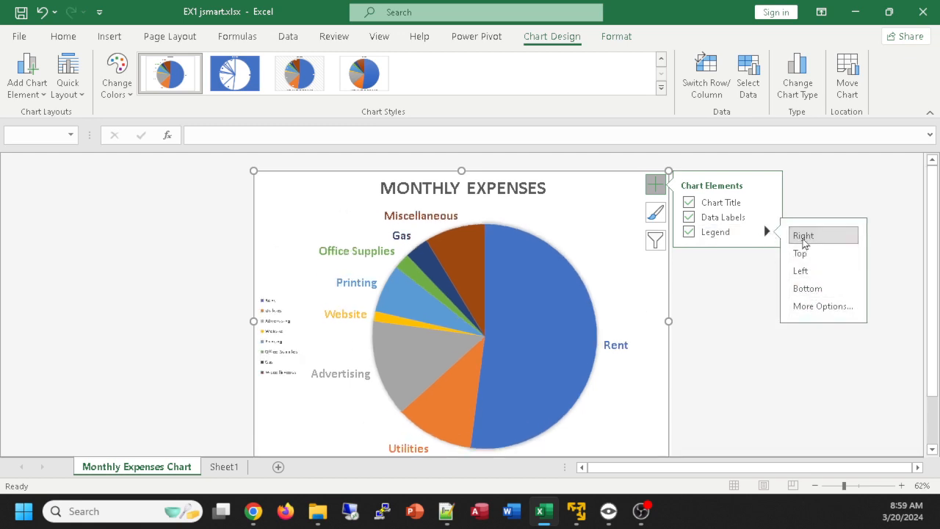
click(687, 233)
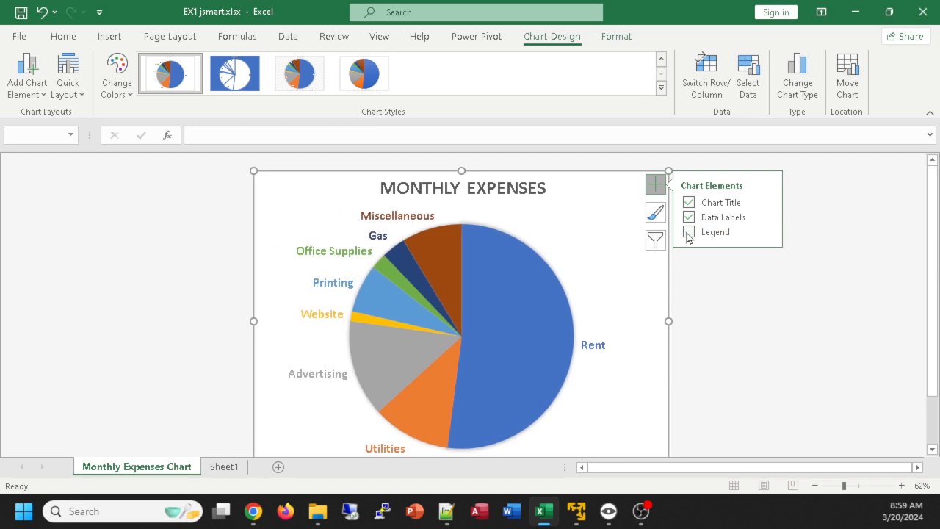
Step: Try showing the legend on the right with larger text, remove the legend again and deselect the chart
click(687, 233)
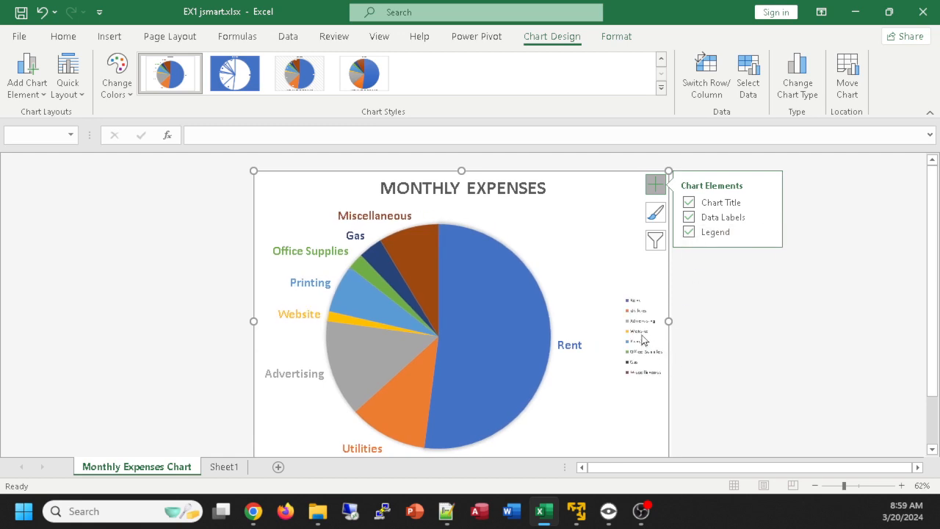
click(636, 325)
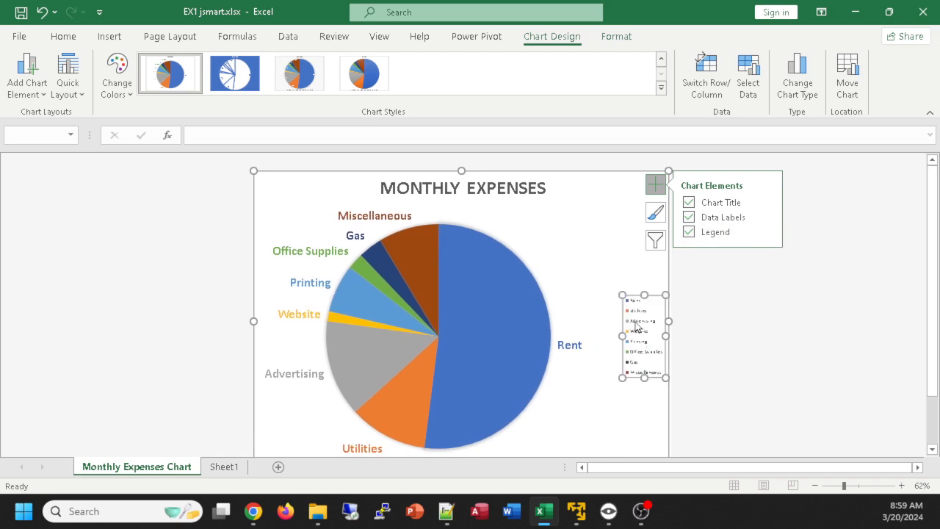
key(ctrl+shift+period)
key(ctrl+shift+period)
key(ctrl+shift+period)
key(ctrl+shift+period)
key(ctrl+shift+period)
key(ctrl+shift+period)
key(ctrl+shift+period)
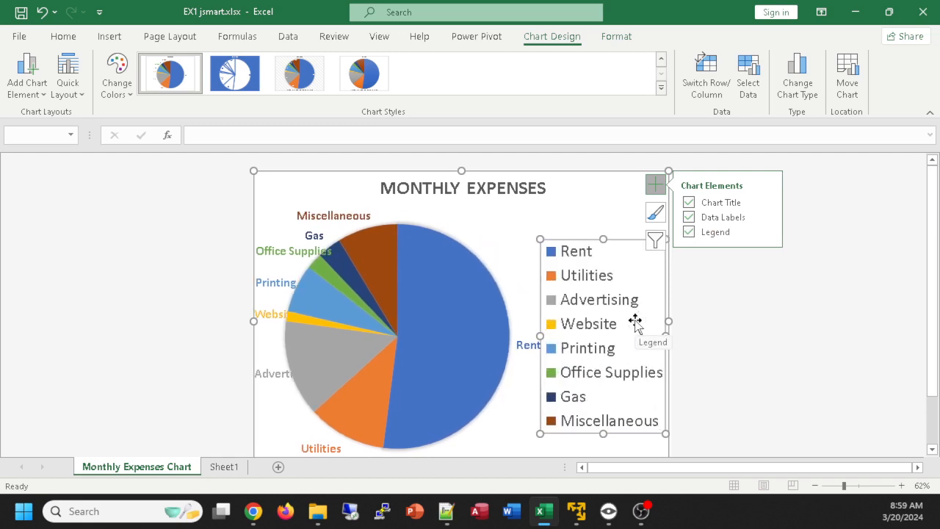
key(ctrl+shift+period)
key(ctrl+shift+comma)
key(ctrl+shift+comma)
key(ctrl+shift+comma)
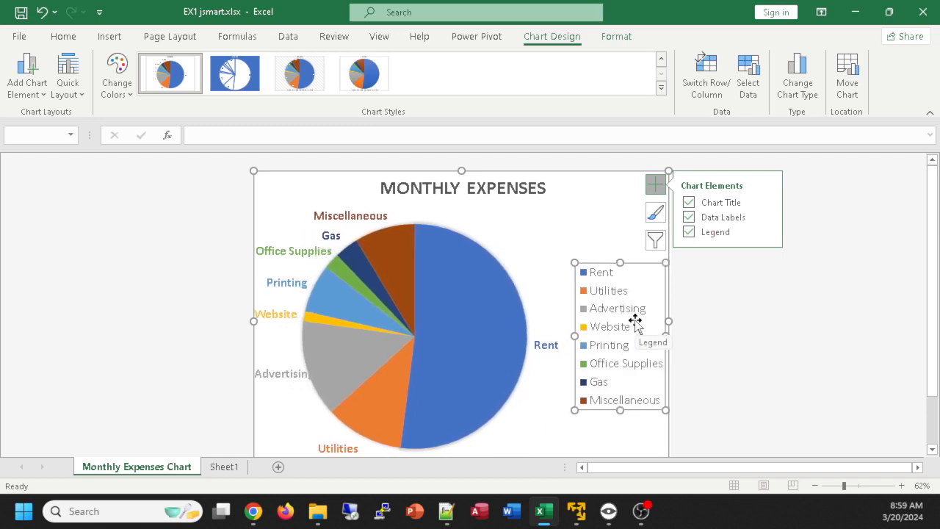
key(ctrl+shift+period)
key(ctrl+shift+period)
key(ctrl+shift+comma)
key(ctrl+shift+comma)
click(691, 232)
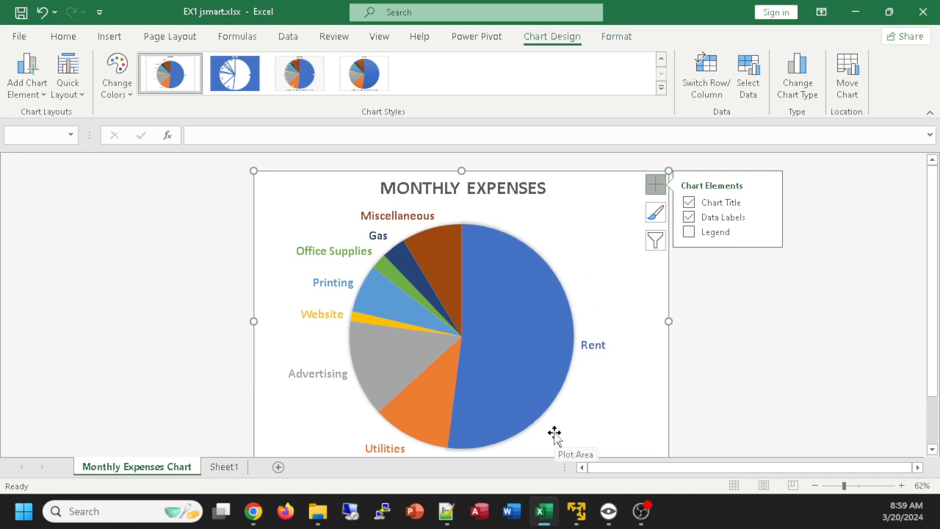
click(725, 343)
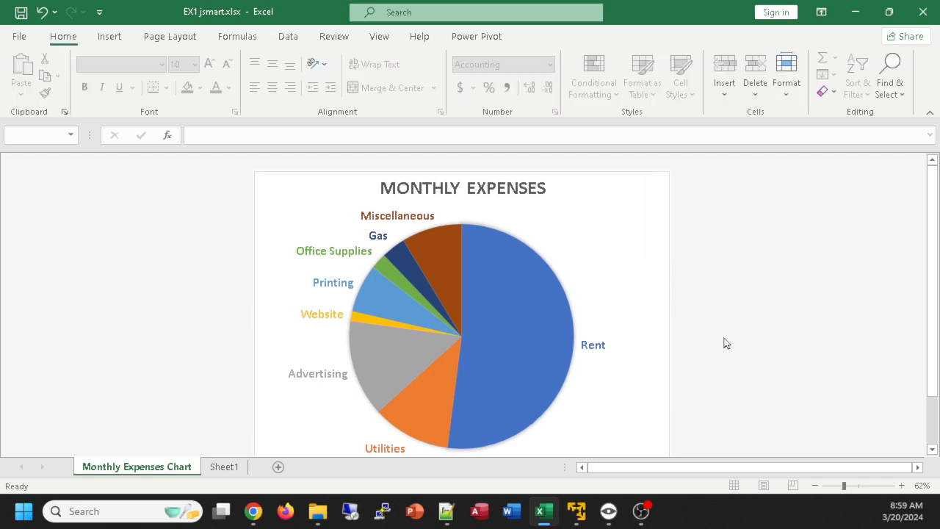
Step: On Sheet1, select the yearly expense totals N9:N16 together with the expense names in A9:A16
click(225, 468)
click(539, 418)
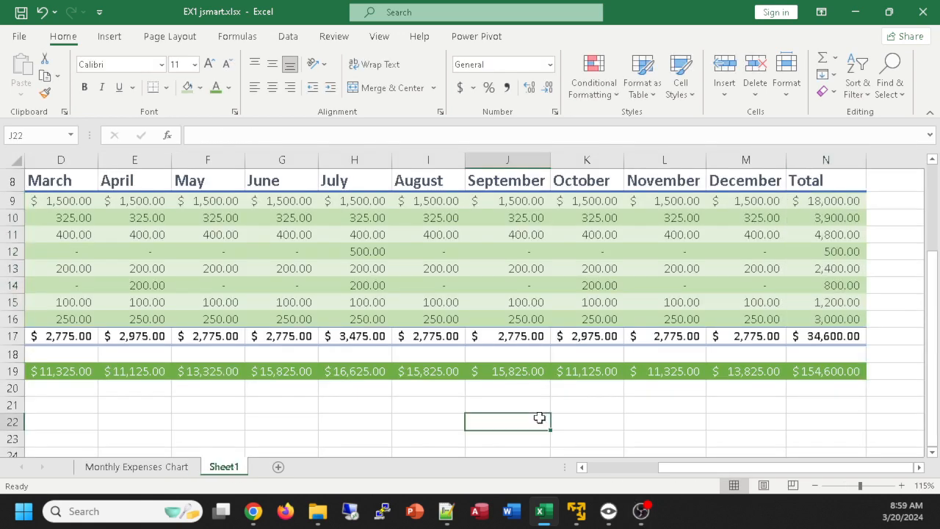
drag(761, 474, 761, 474)
drag(819, 199, 829, 316)
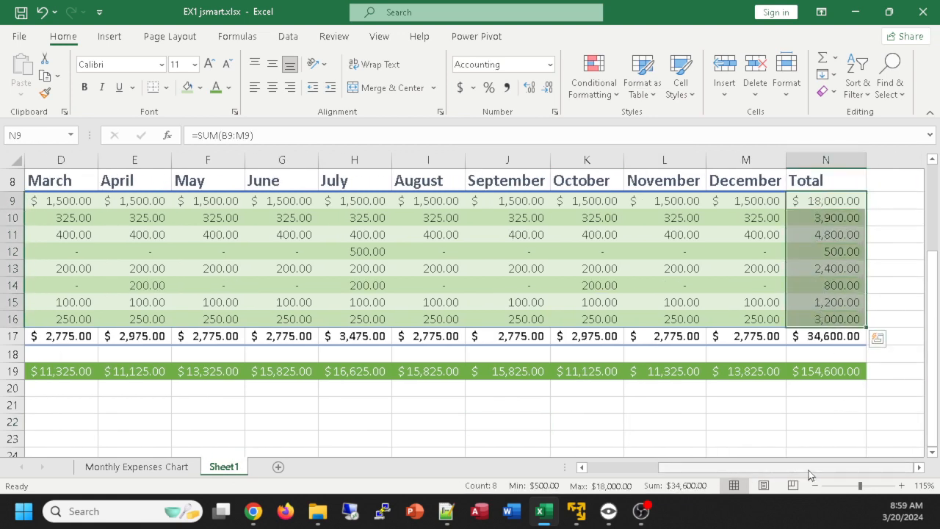
drag(812, 475, 674, 475)
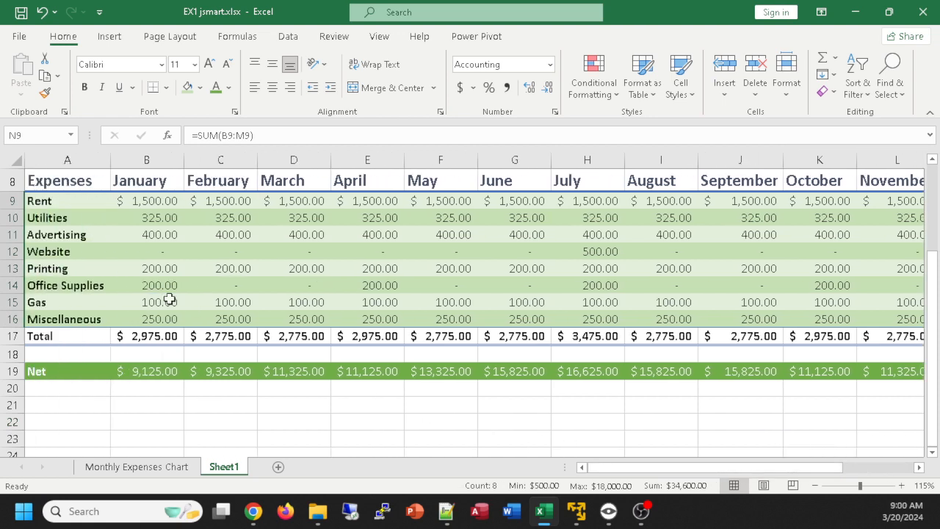
drag(56, 201, 62, 323)
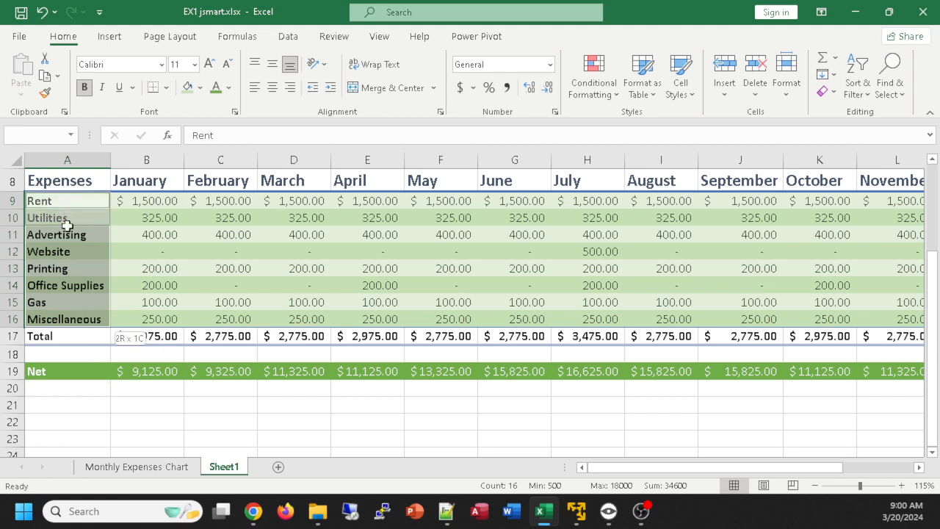
click(77, 315)
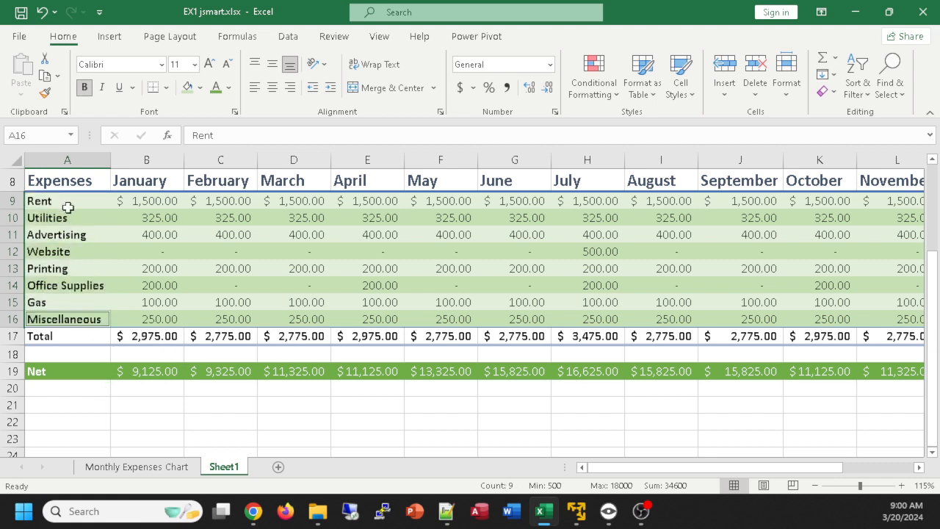
drag(65, 200, 70, 319)
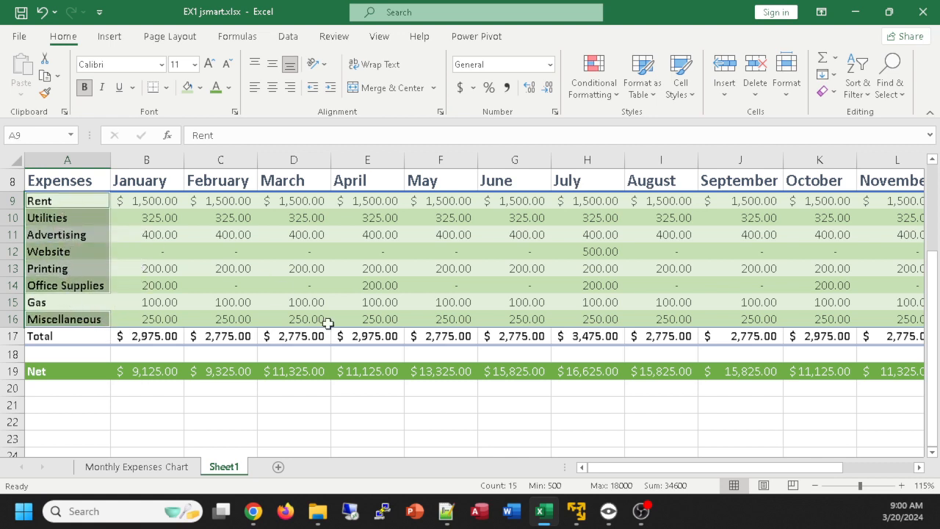
Step: Try to insert a 3-D pie chart from the selected expense names and totals, and delete it
drag(619, 470, 643, 470)
click(110, 36)
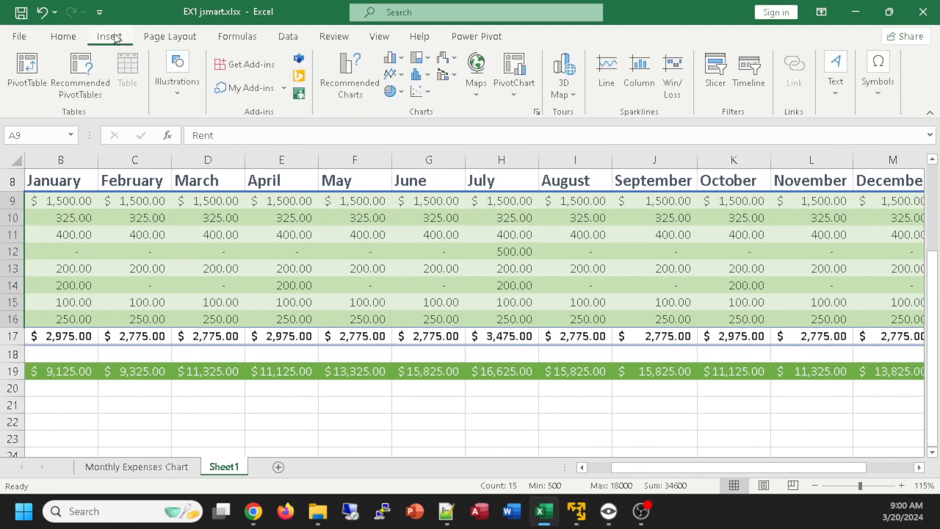
click(395, 92)
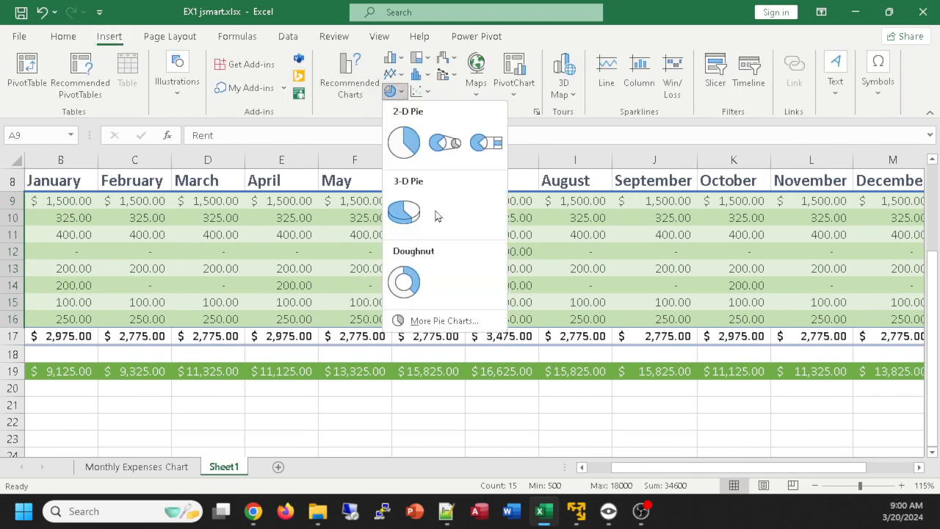
click(415, 215)
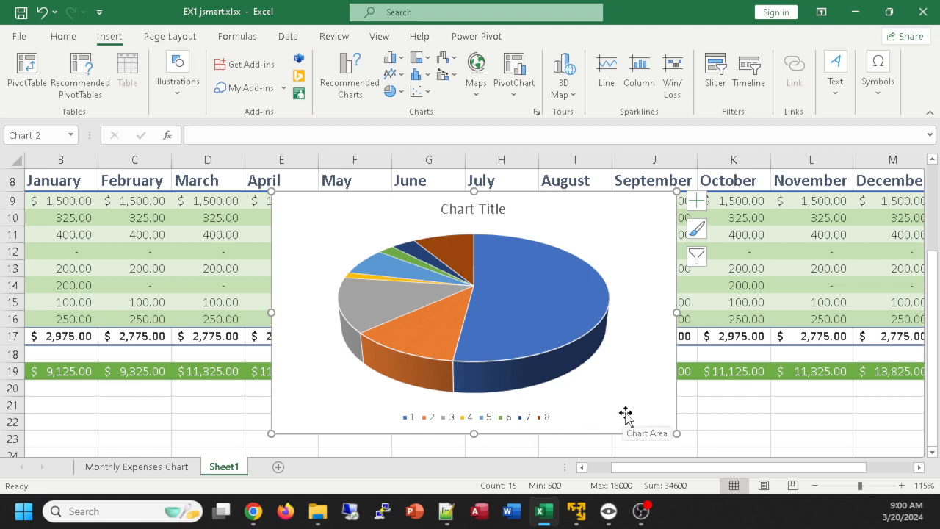
key(Delete)
Step: Try to insert a pie chart from the names in A9:A15 and the totals in N9:N16, and delete it
drag(667, 470, 620, 474)
click(67, 400)
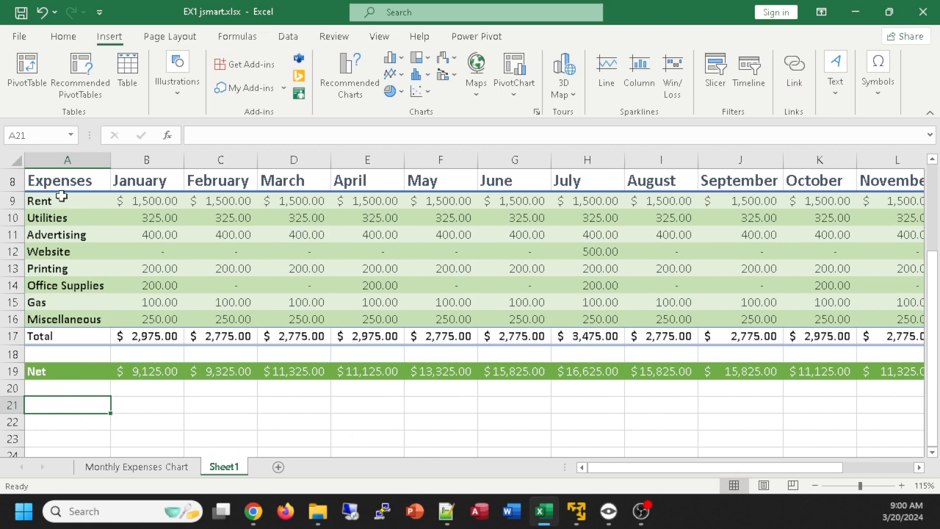
drag(61, 197, 59, 301)
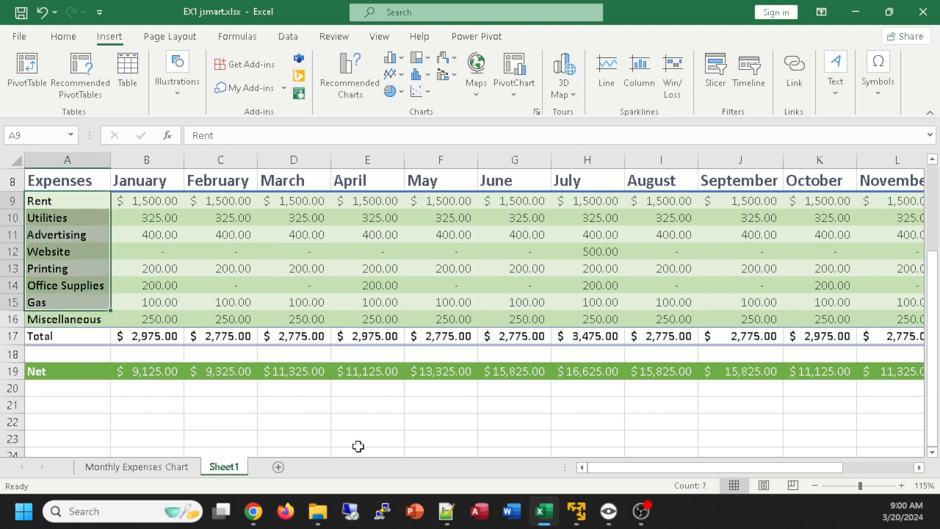
drag(672, 471, 741, 471)
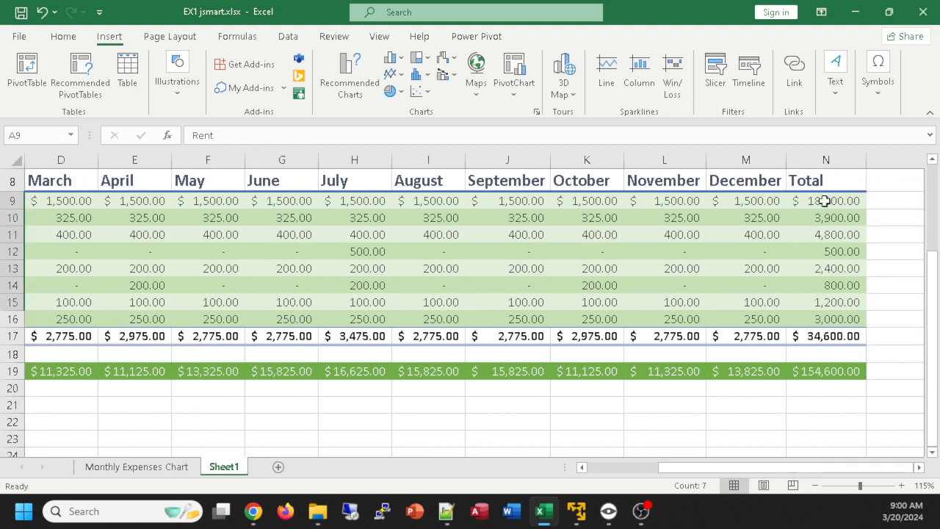
drag(825, 201, 833, 319)
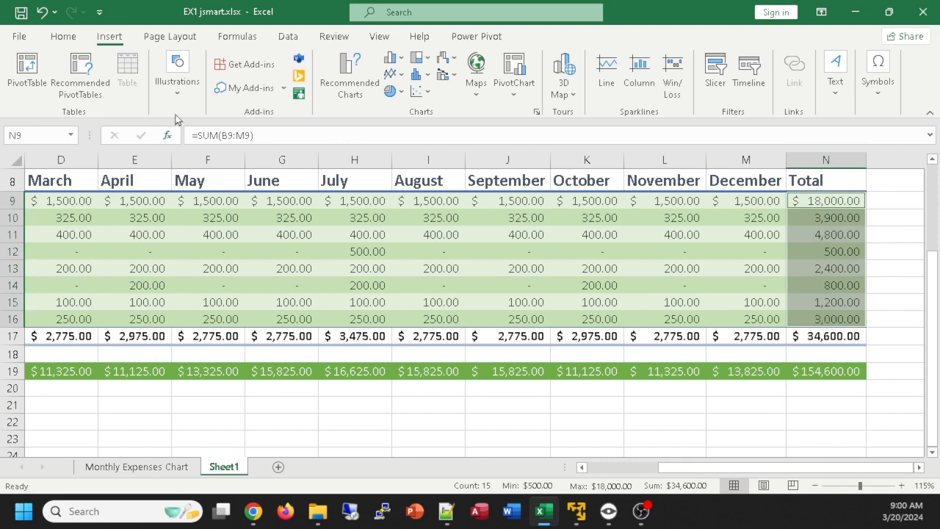
click(390, 92)
click(412, 248)
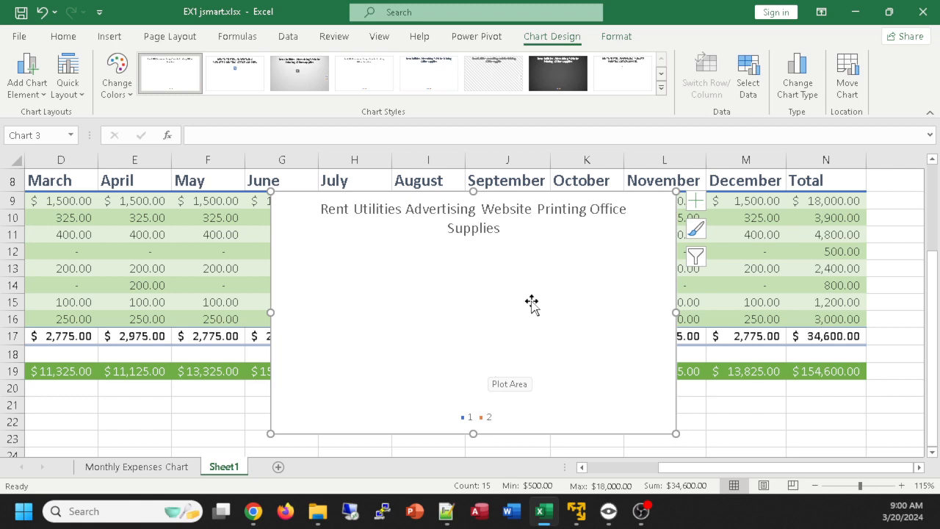
key(Delete)
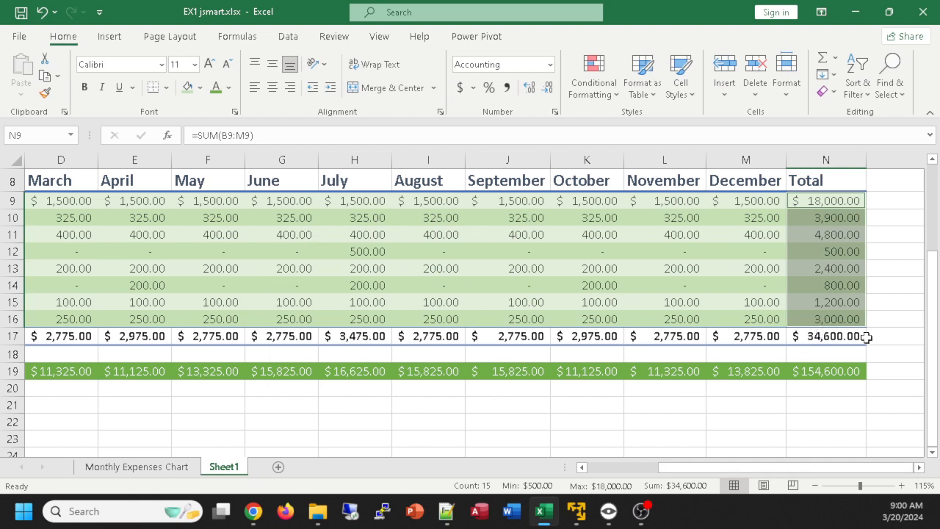
Step: Insert a 3-D pie chart from the yearly totals N9:N16 and the expense names A9:A16
click(877, 298)
drag(810, 203, 821, 320)
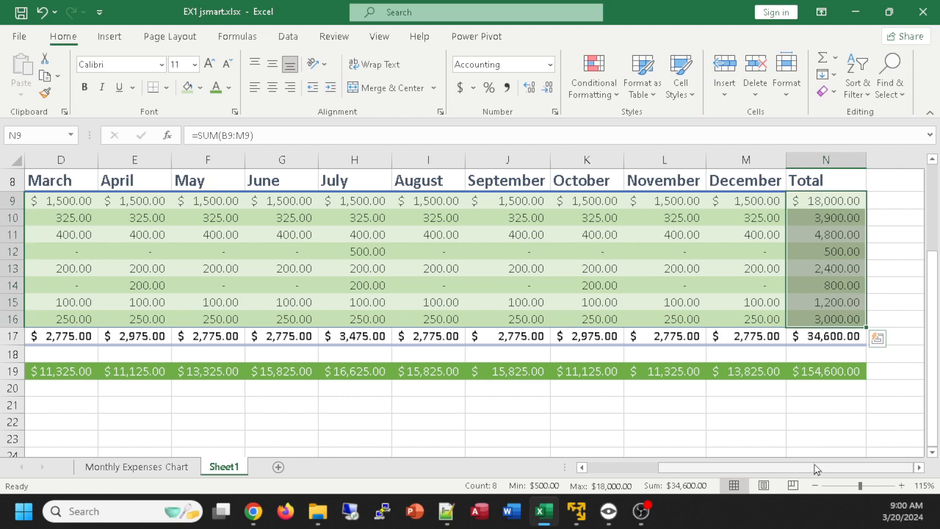
drag(815, 470, 743, 470)
drag(54, 204, 60, 314)
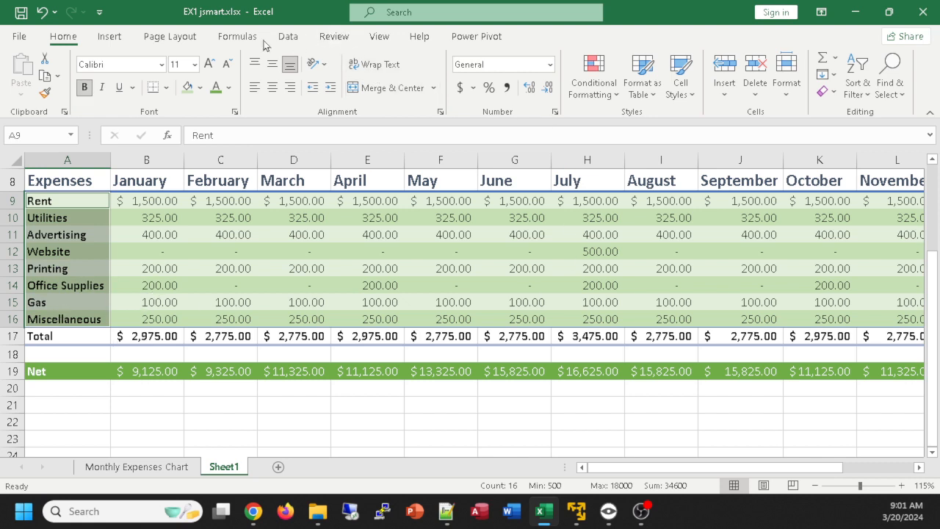
click(116, 38)
click(390, 94)
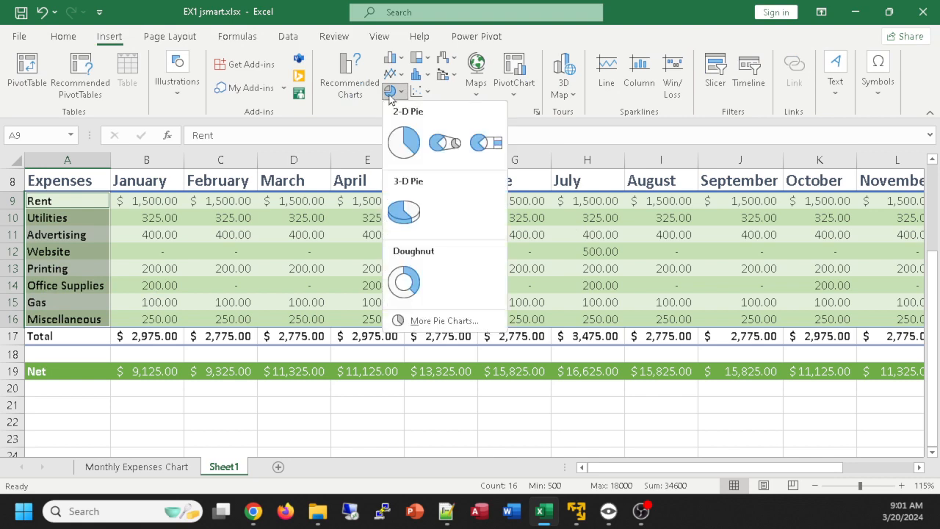
click(410, 214)
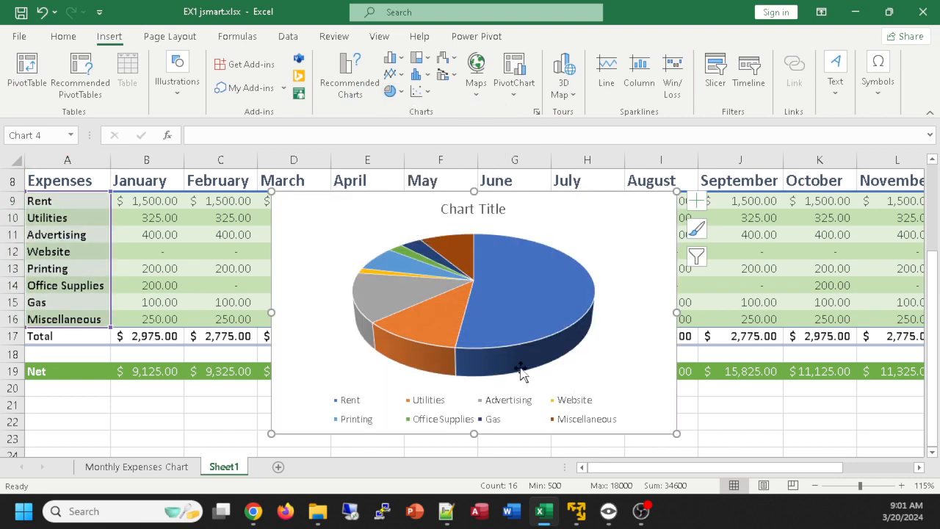
Step: Move the 3-D pie chart to a new sheet named "Monthly Expenses 3D pi chart"
mouse_move(519, 369)
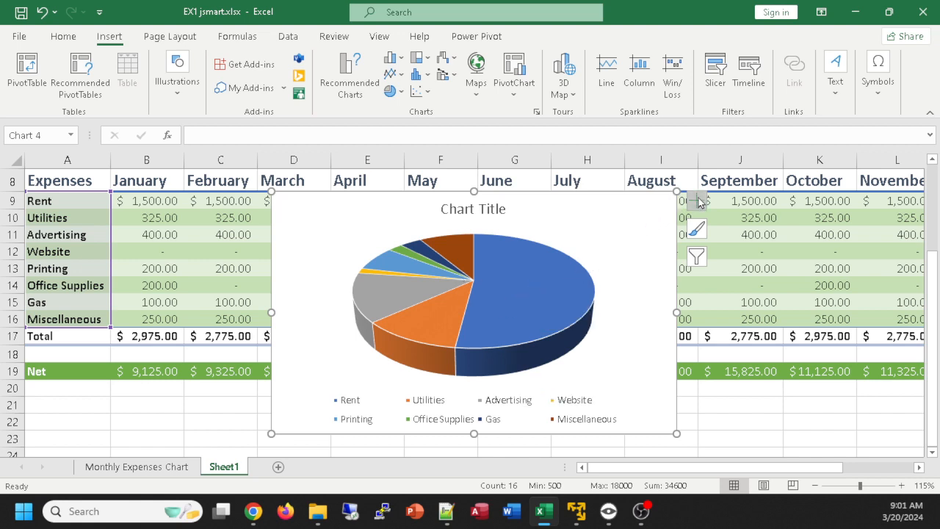
right_click(609, 216)
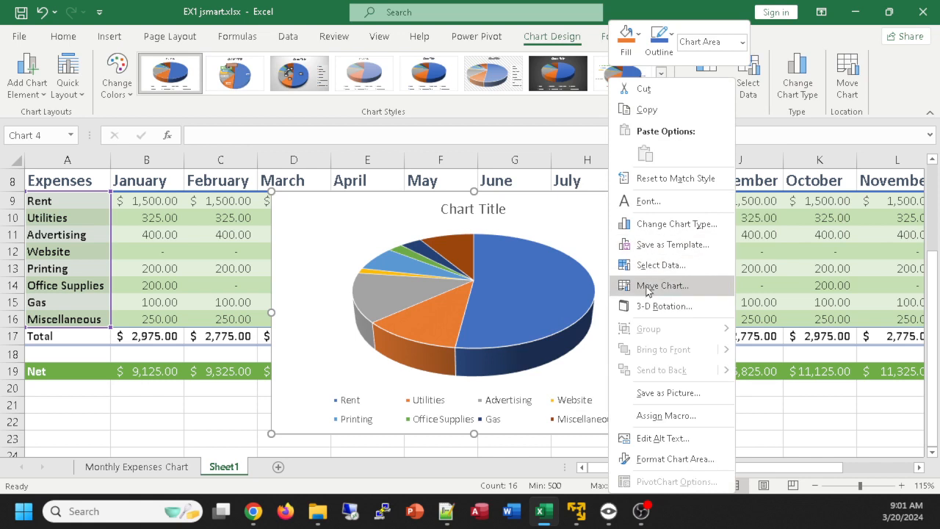
click(647, 292)
click(558, 263)
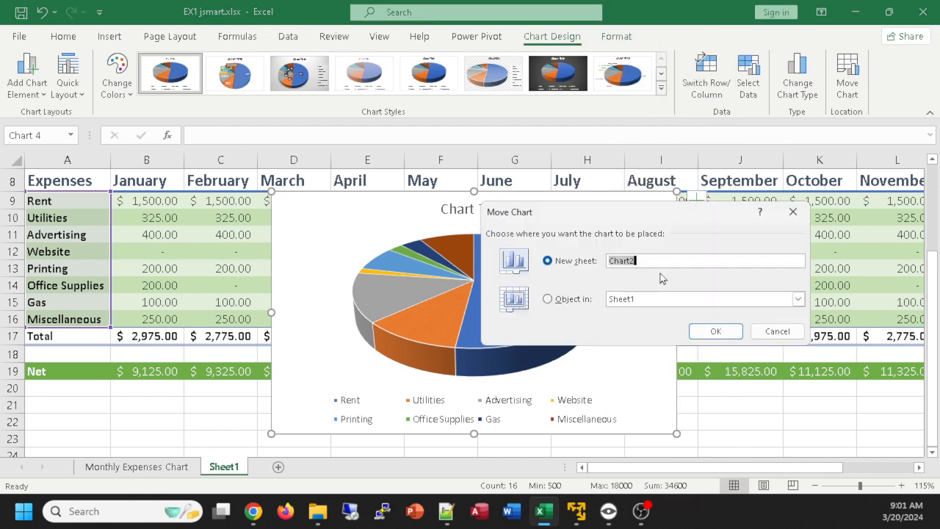
text(Monthly Expenses 3D pi)
text(char)
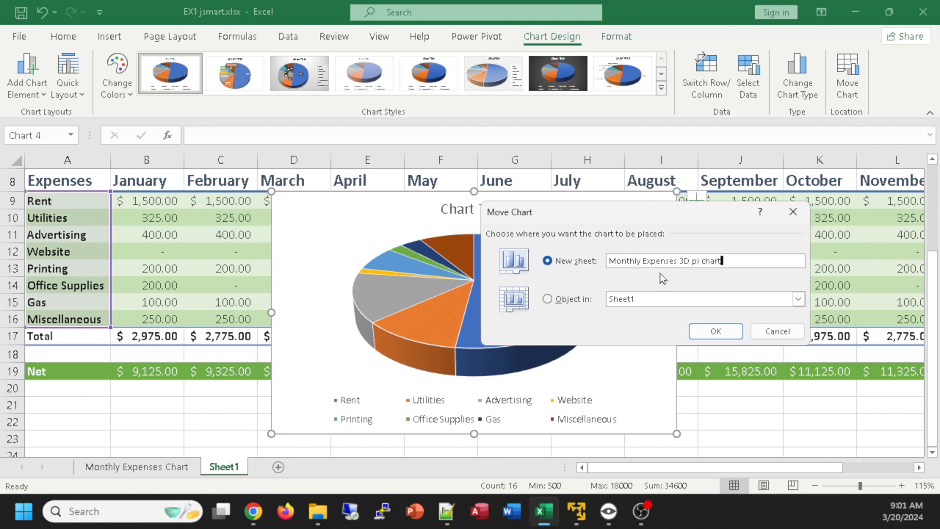
text(t)
click(716, 331)
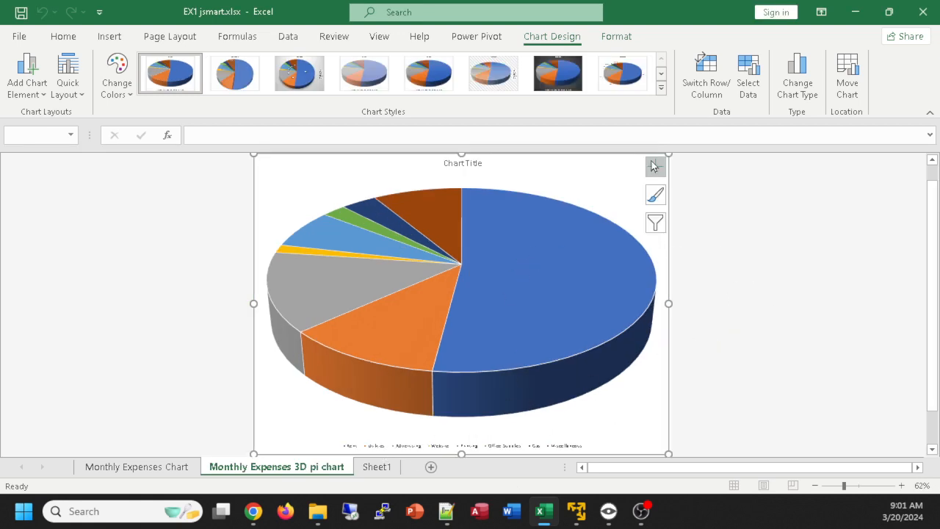
Step: Apply the chart style with coloured category and percentage labels outside the pie, and enlarge the data labels' text
click(291, 77)
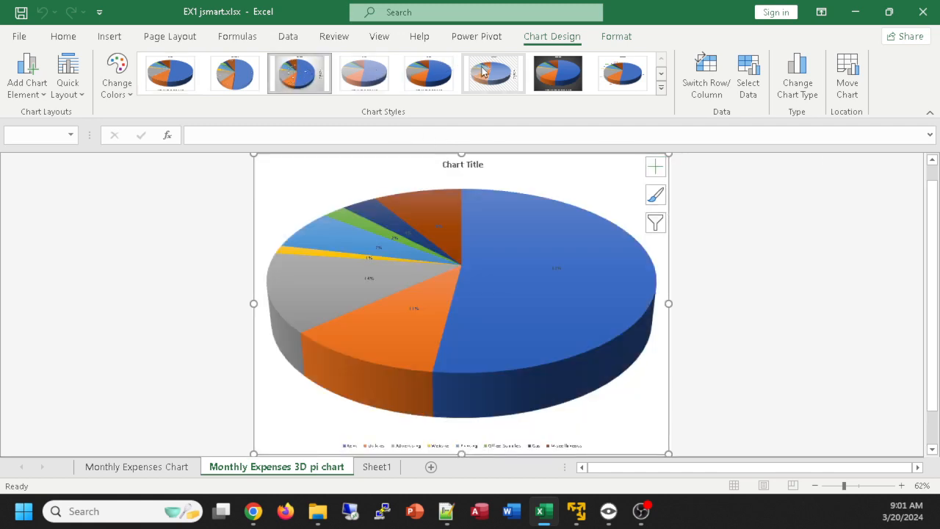
click(623, 72)
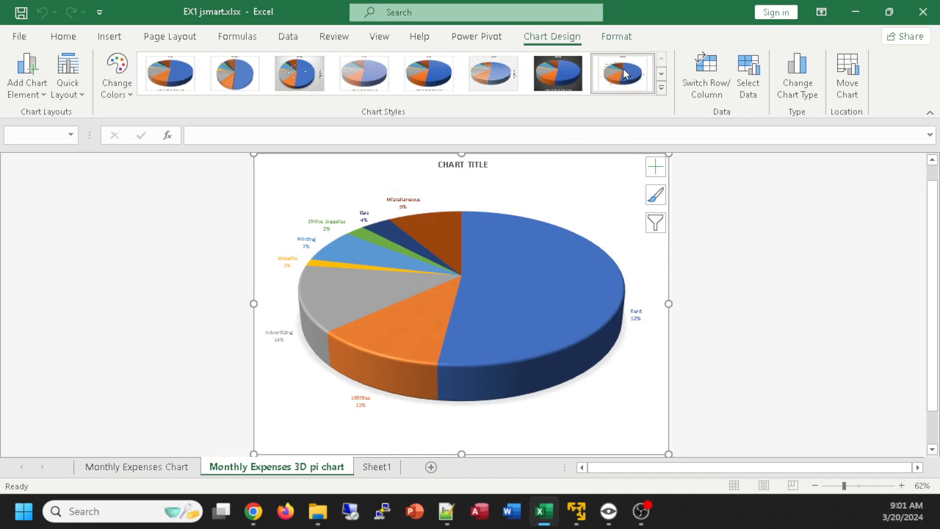
click(403, 202)
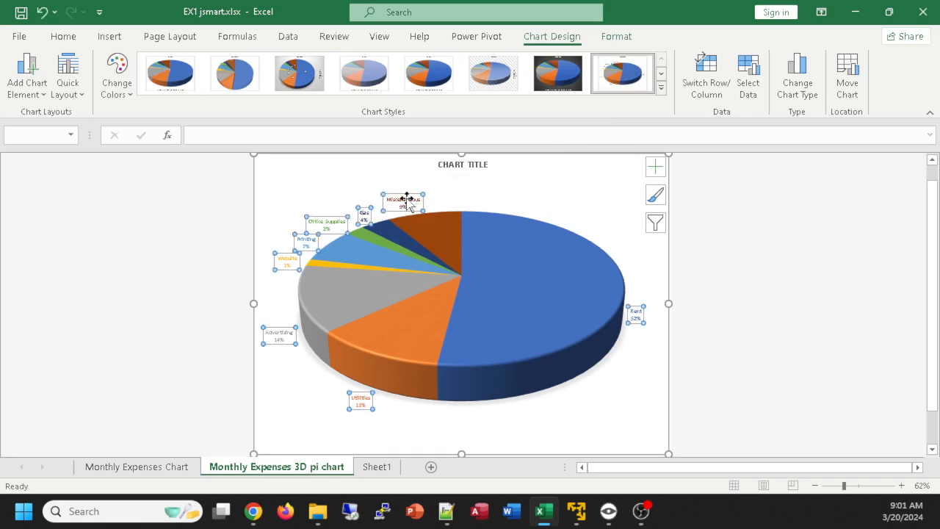
key(ctrl+shift+period)
key(ctrl+shift+period)
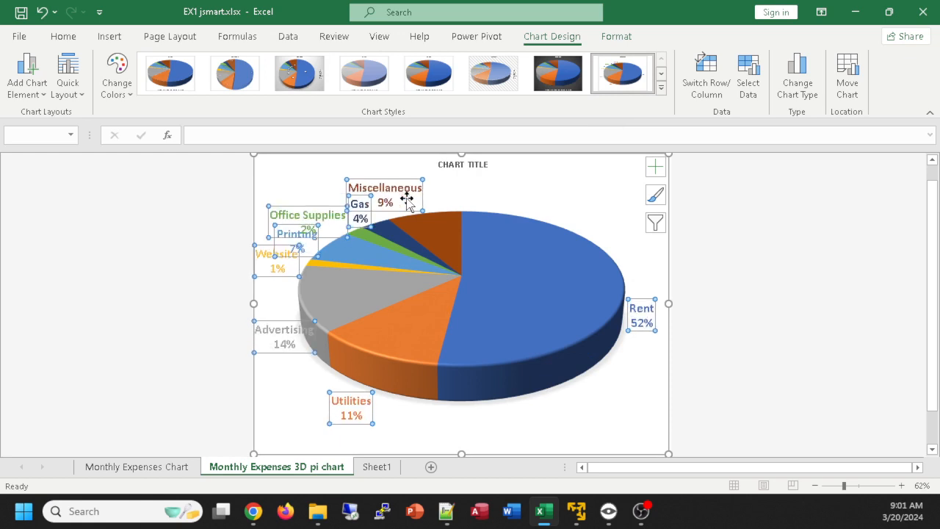
key(ctrl+shift+period)
key(ctrl+shift+comma)
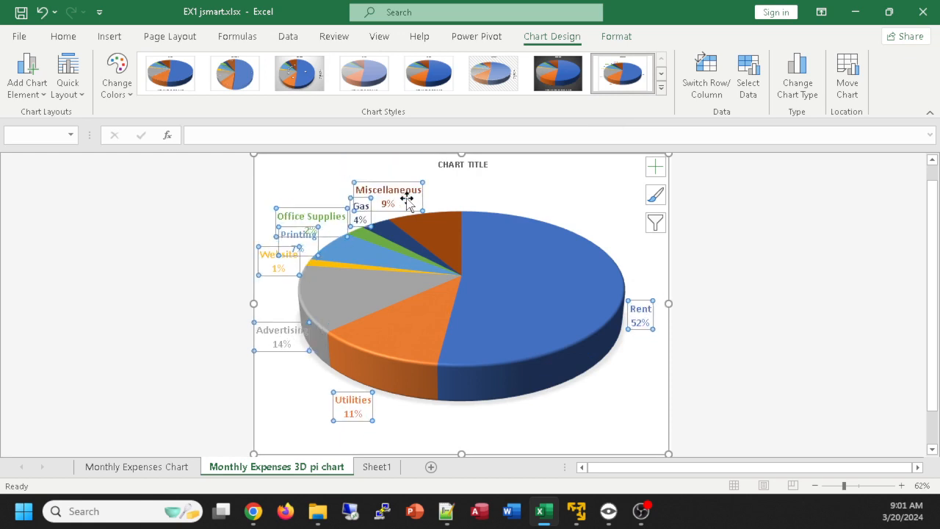
Step: Remove the percentage from the pie's data labels, keeping the category names and leader lines
click(665, 174)
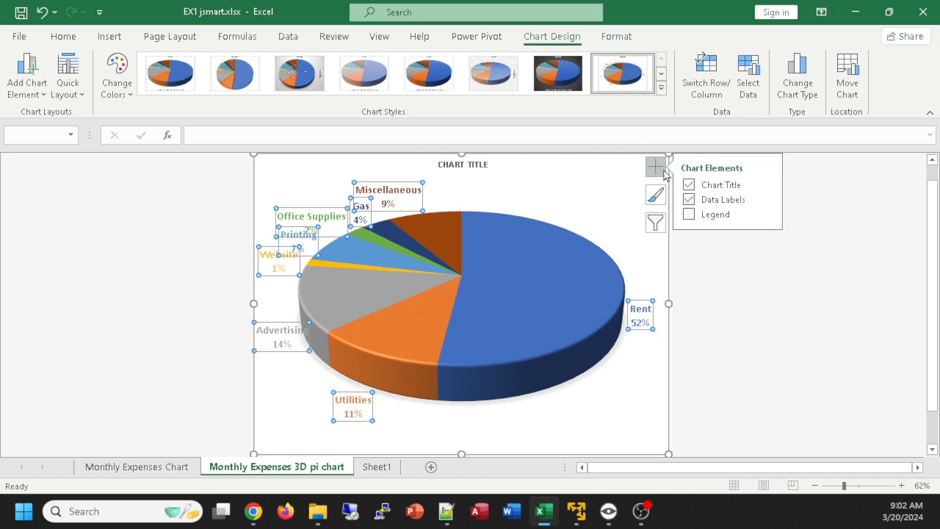
click(767, 200)
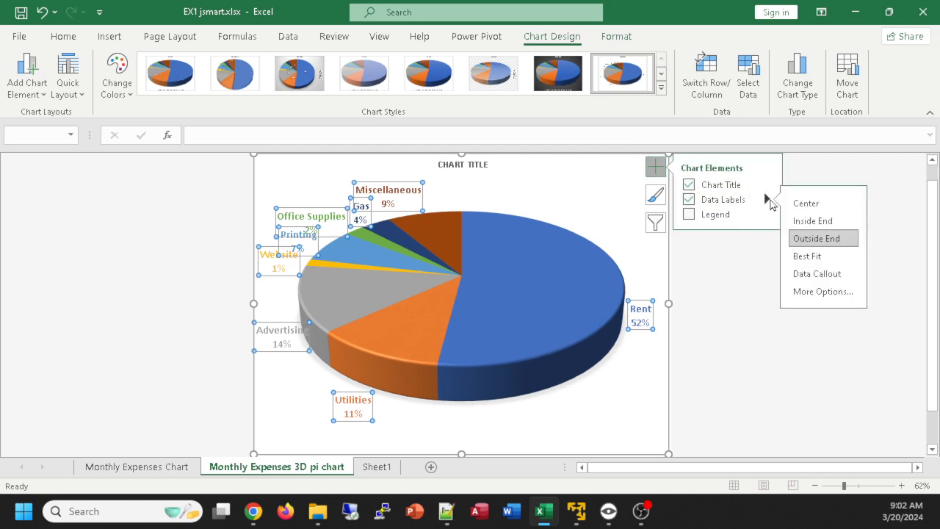
click(819, 292)
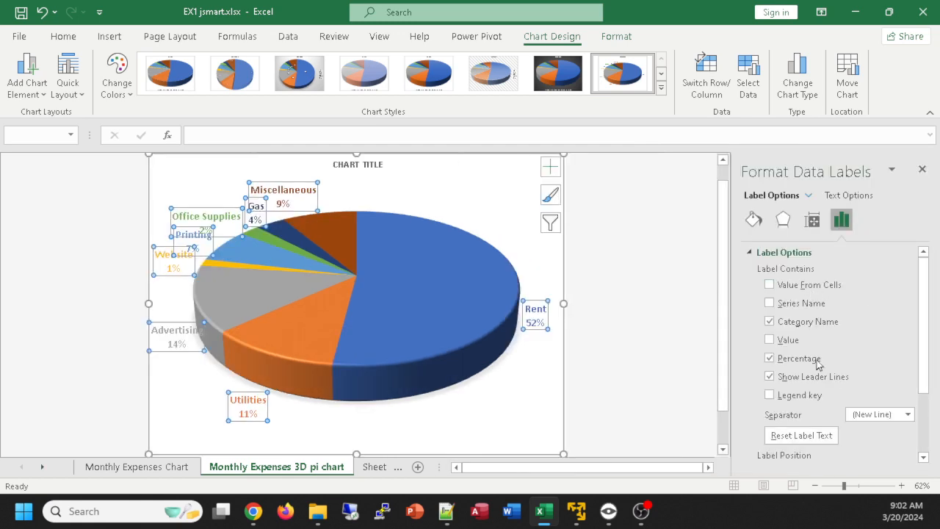
click(771, 358)
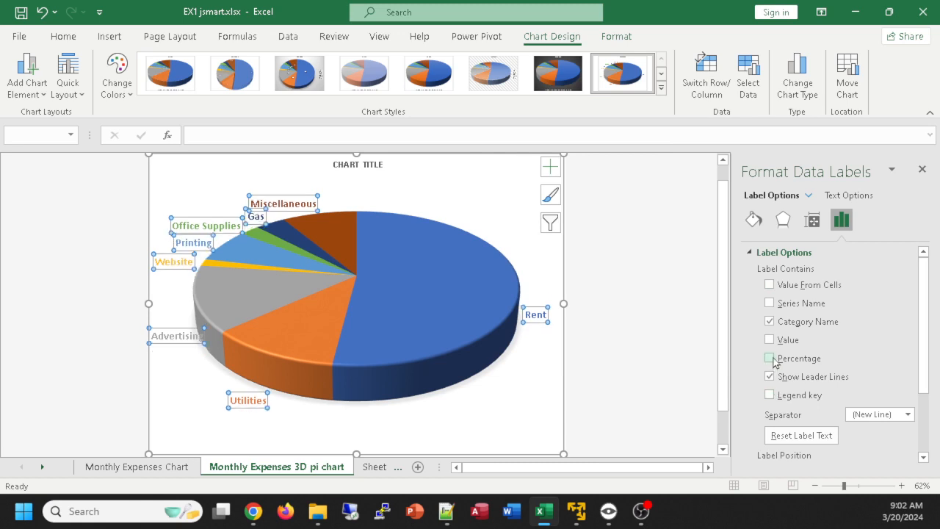
Step: Replace the 3-D pie chart's placeholder title with "Monthly Expenses"
click(352, 172)
triple_click(356, 172)
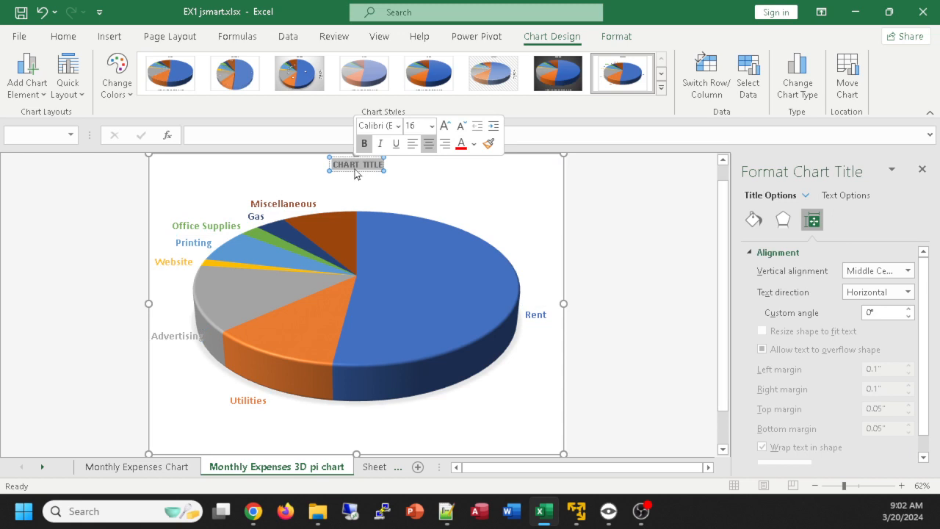
text(Monthly E)
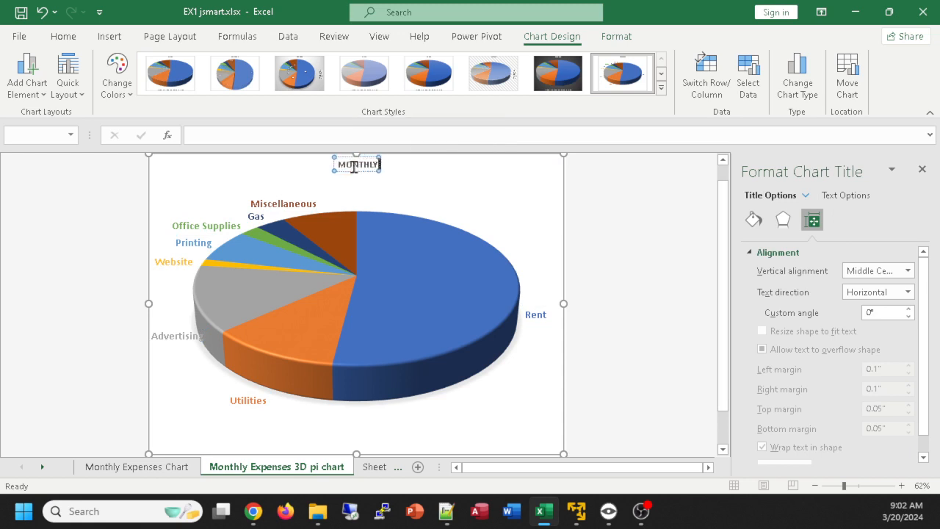
text(xpenses)
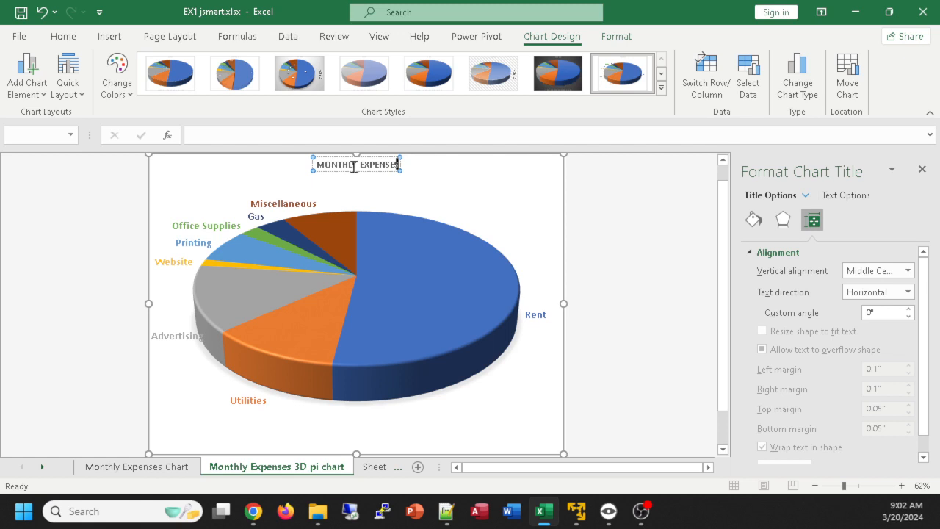
Step: Enlarge the 3-D pie chart's title text to 40 pt
triple_click(354, 166)
key(ctrl+shift+period)
key(ctrl+shift+period)
key(ctrl+shift+period)
key(ctrl+shift+period)
key(ctrl+shift+period)
key(ctrl+shift+period)
key(ctrl+shift+period)
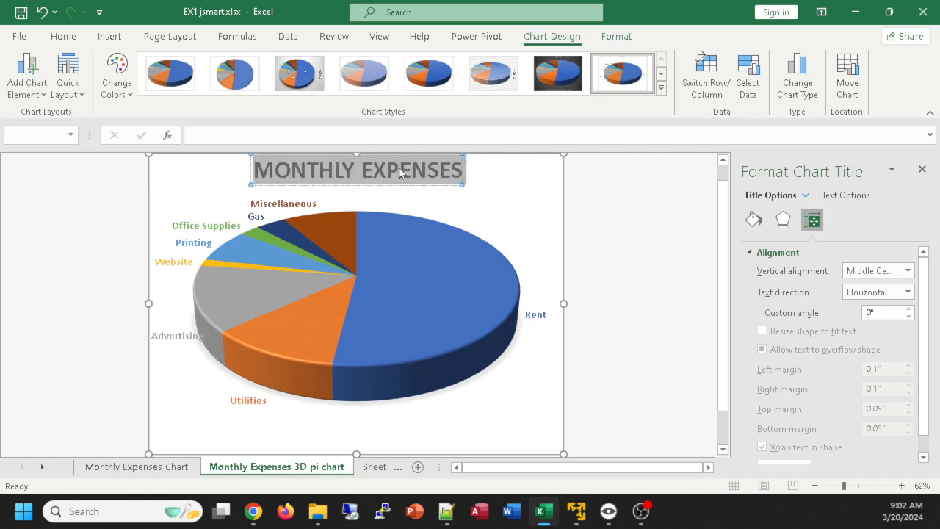
Step: Examine the available chart styles and formatting options for the flat pie on the Monthly Expenses Chart sheet
click(114, 468)
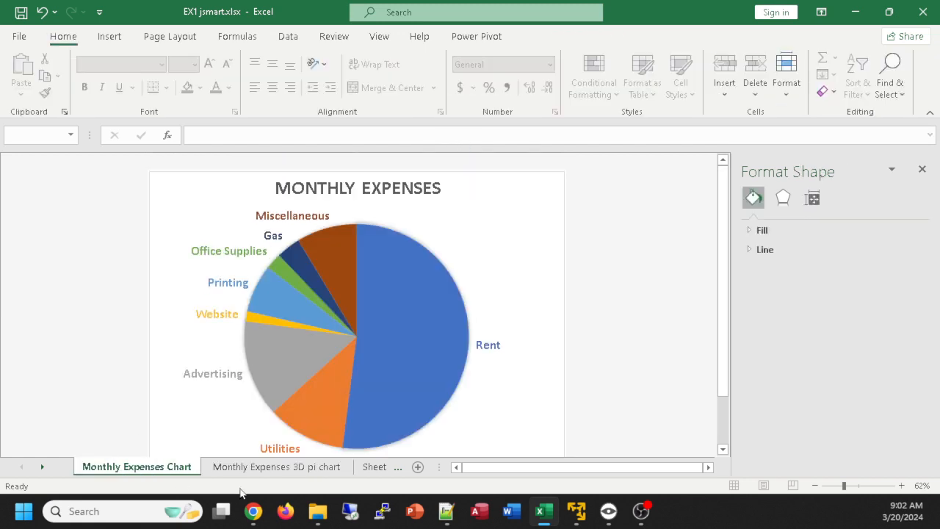
click(407, 295)
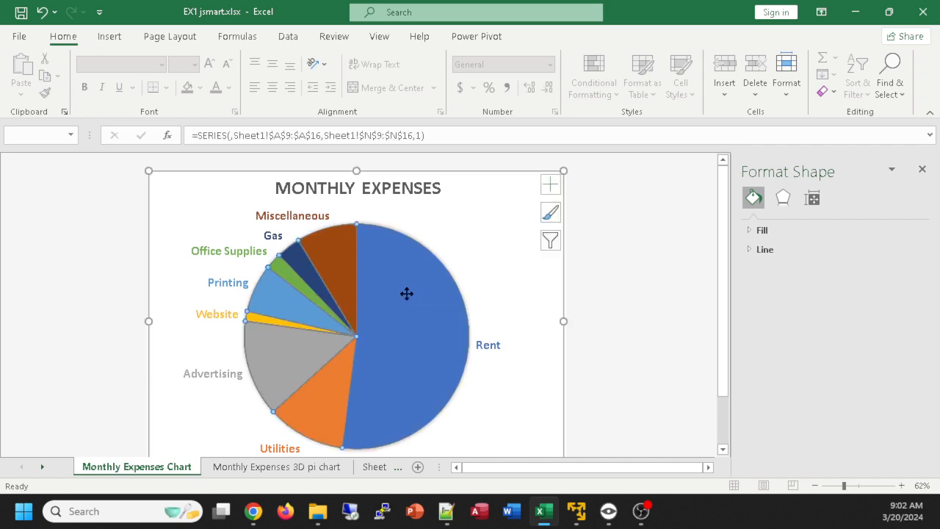
click(662, 88)
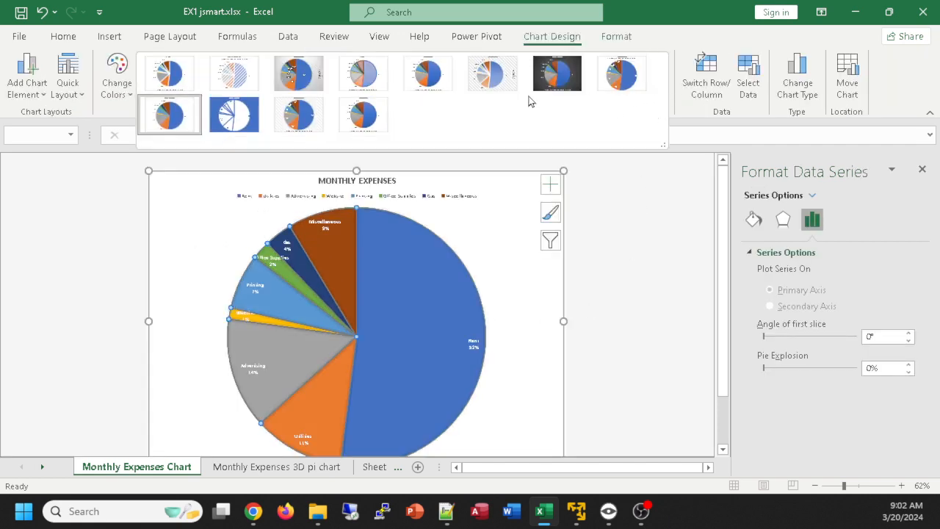
click(614, 36)
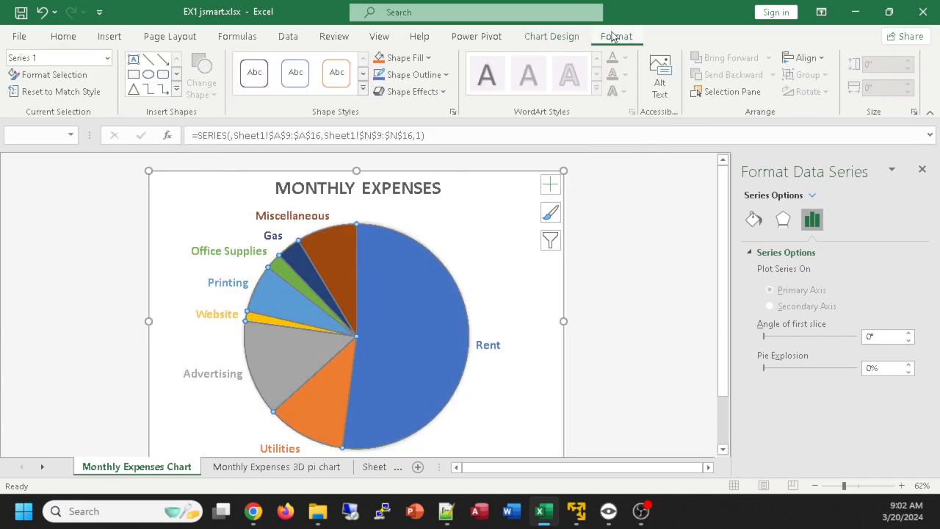
click(566, 43)
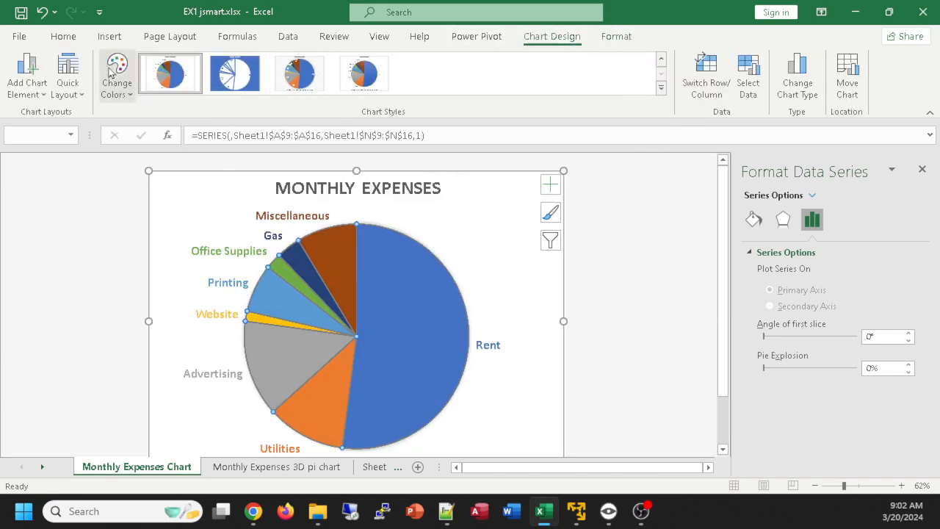
click(83, 98)
click(82, 97)
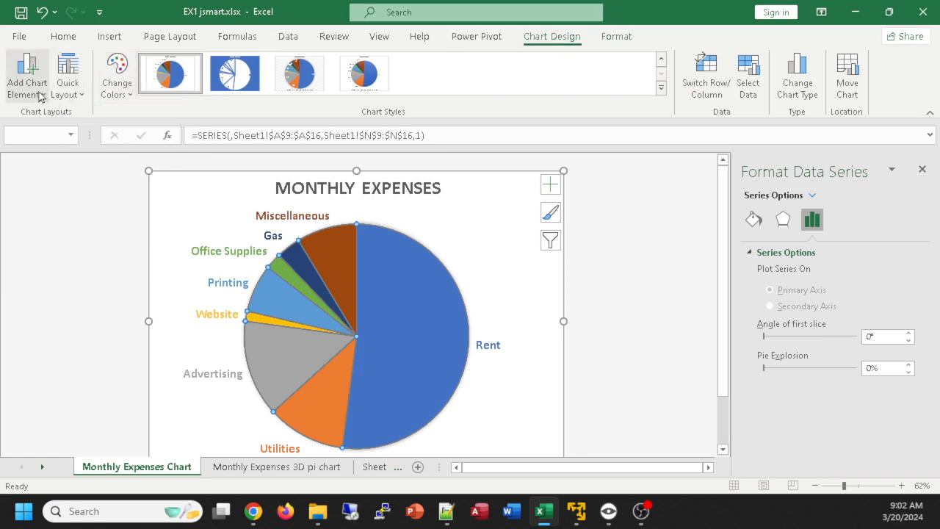
click(661, 89)
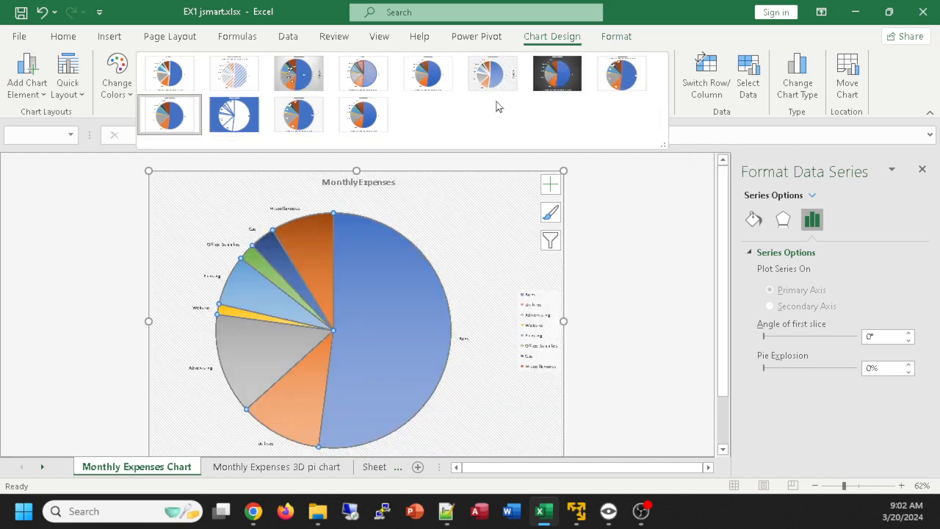
click(663, 37)
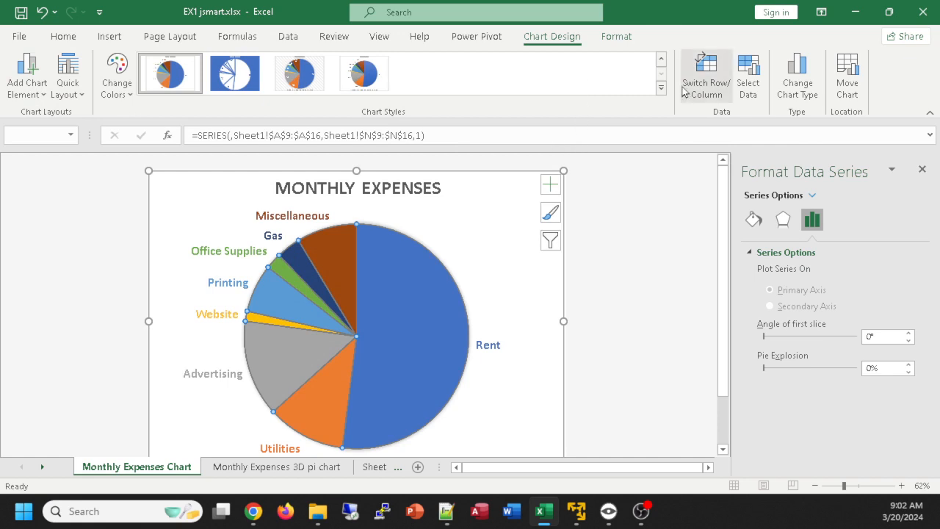
Step: Try to apply a parallel 3-D rotation effect to the flat pie series and compare with the 3-D pie chart
click(609, 38)
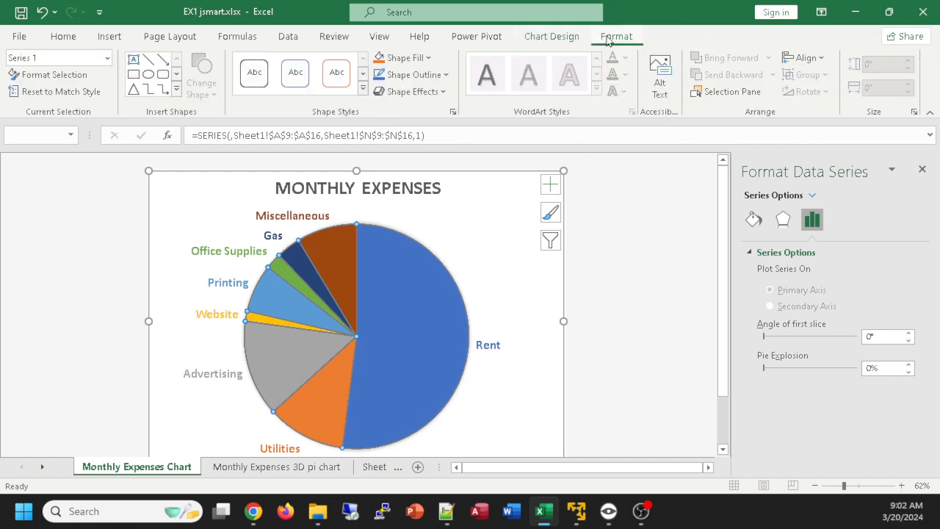
click(406, 93)
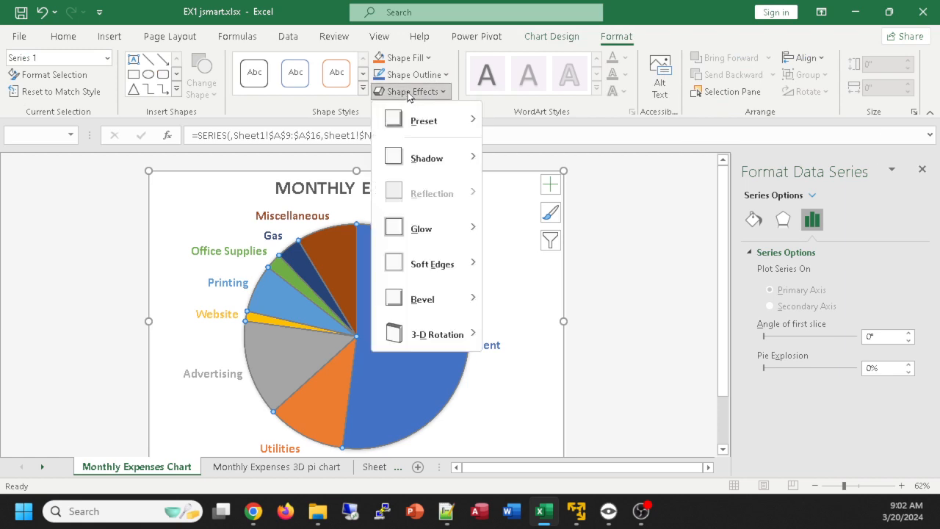
mouse_move(437, 338)
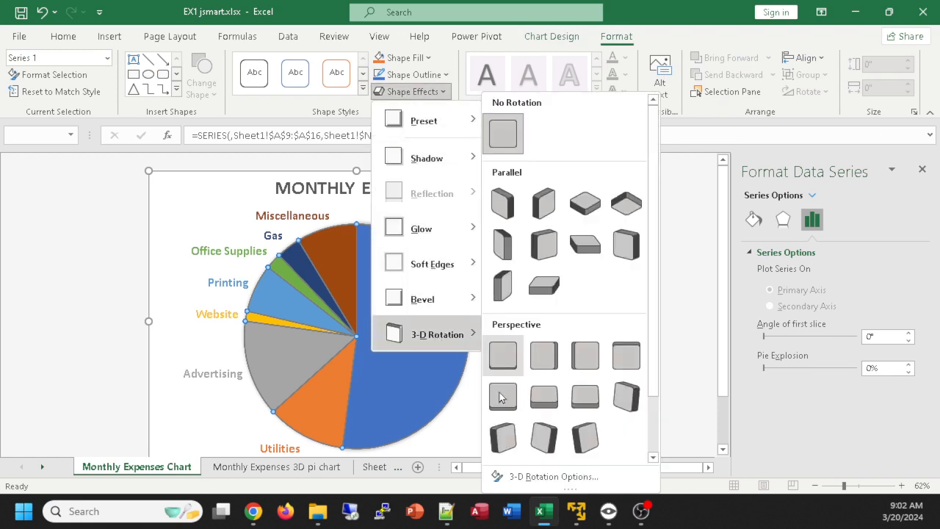
click(594, 213)
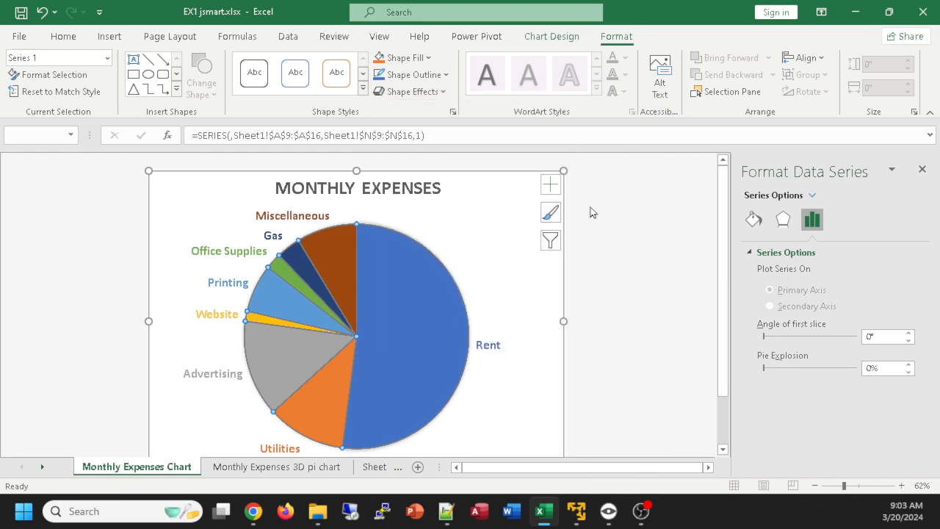
click(654, 233)
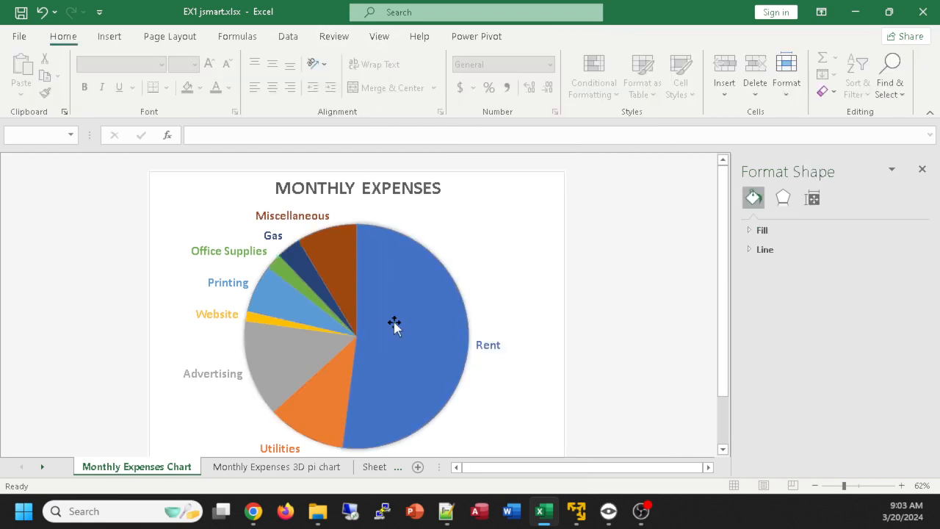
click(229, 468)
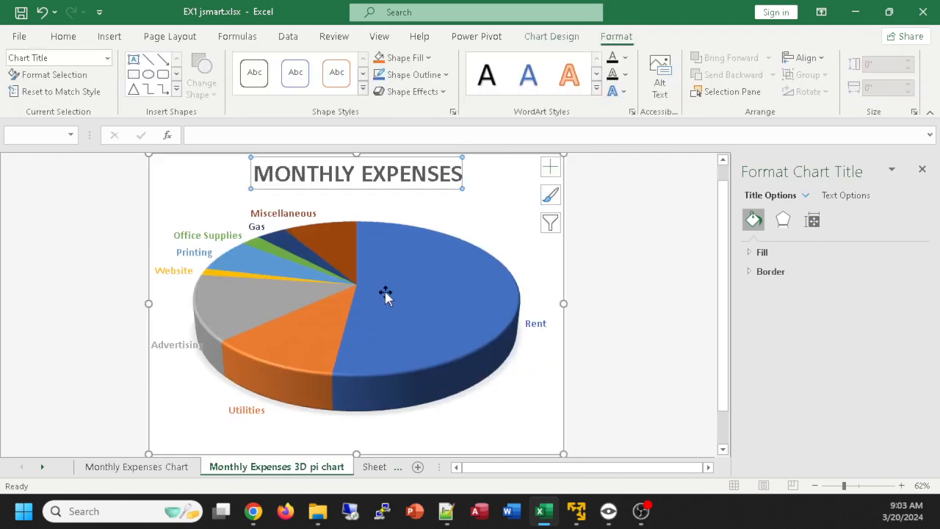
mouse_move(413, 320)
Step: Rename Sheet1, which holds the income and expense tables, as "Projected Monthly Expenses"
click(371, 466)
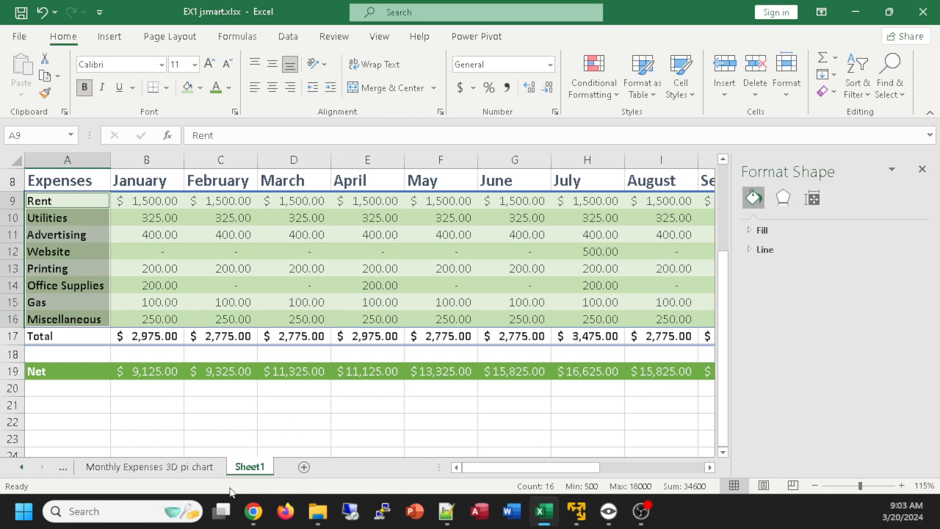
double_click(245, 469)
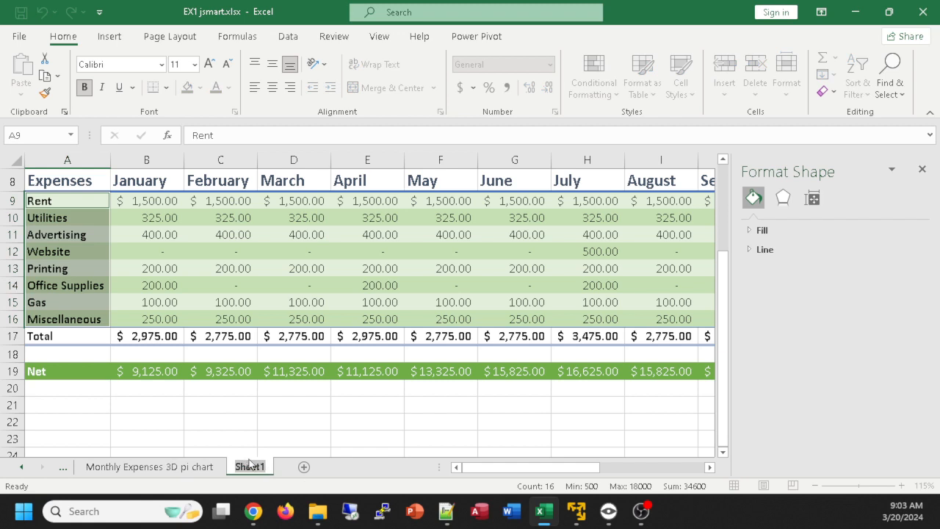
text(Project Mo)
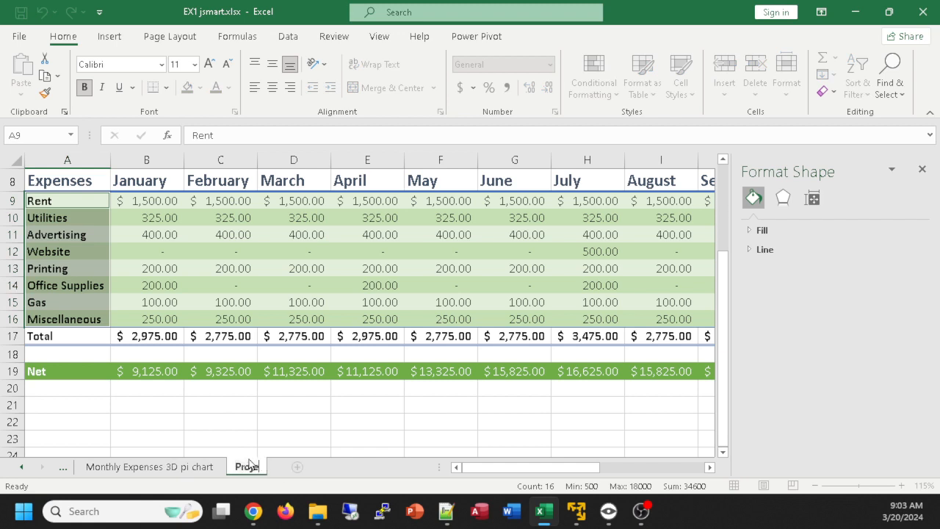
key(BackSpace)
key(BackSpace)
key(BackSpace)
text(ed Month)
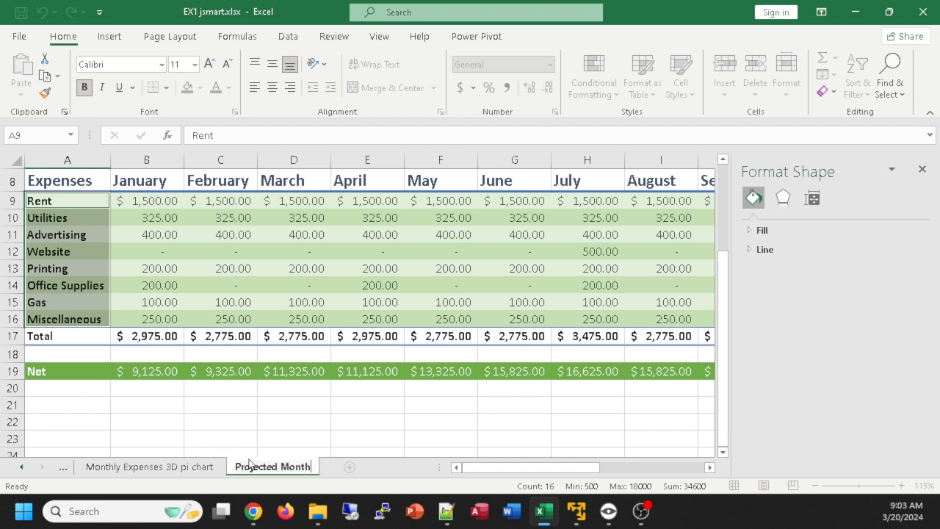
text(ly Expenses)
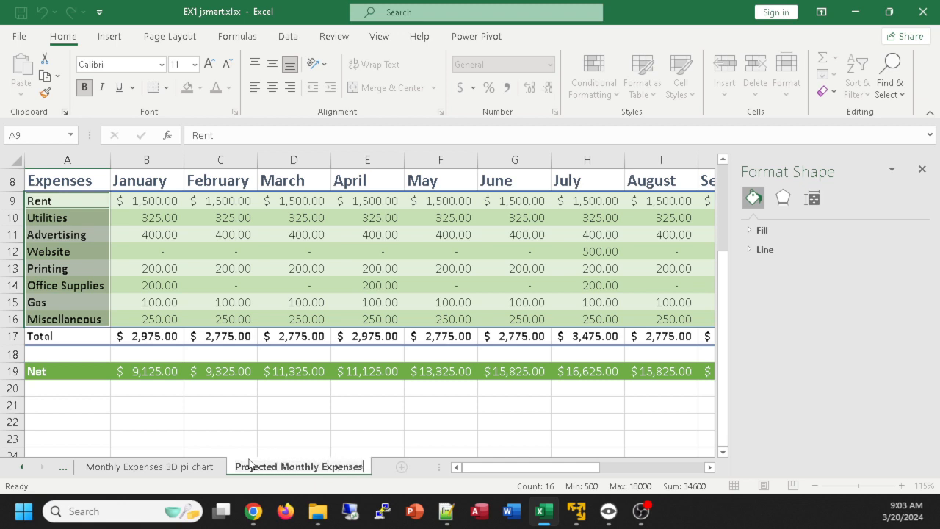
key(Return)
click(421, 393)
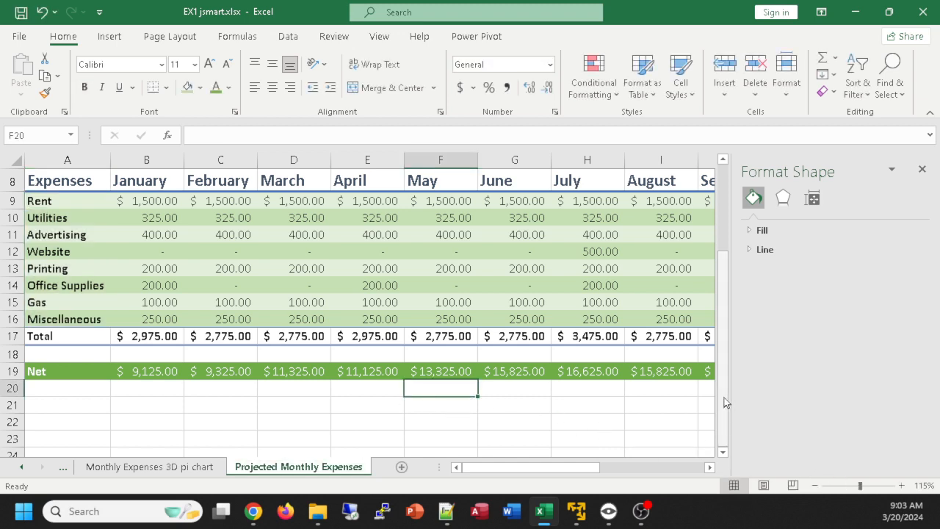
Step: Move the Projected Monthly Expenses sheet in front of both chart sheets and close the Format Shape pane
scroll(369, 403, down, 2)
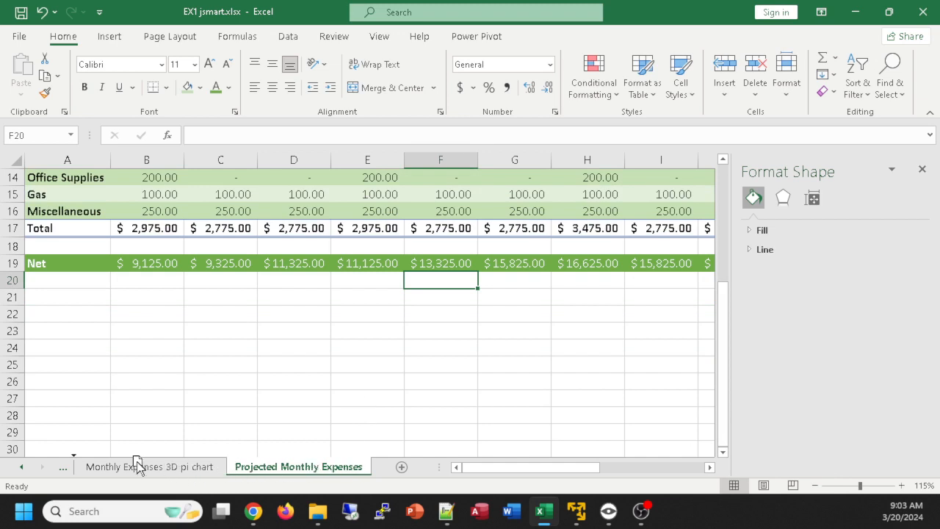
click(65, 466)
click(62, 467)
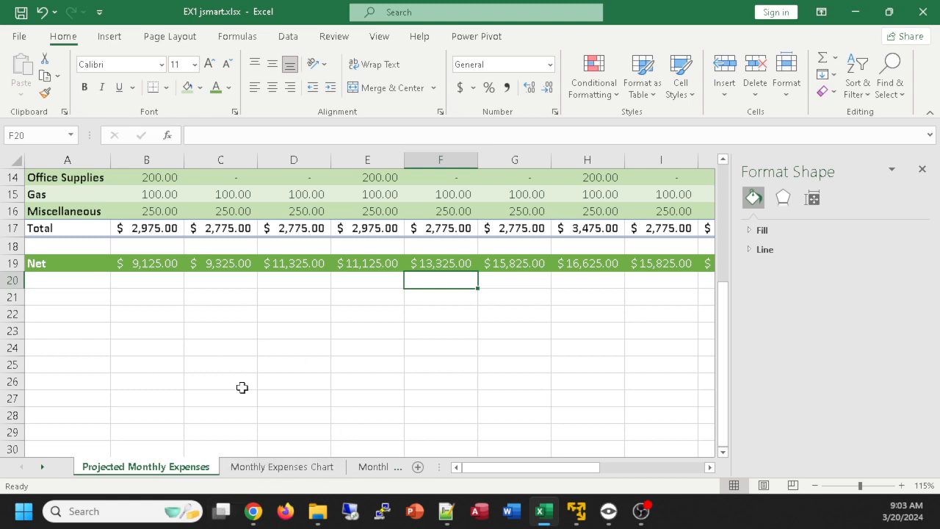
click(923, 169)
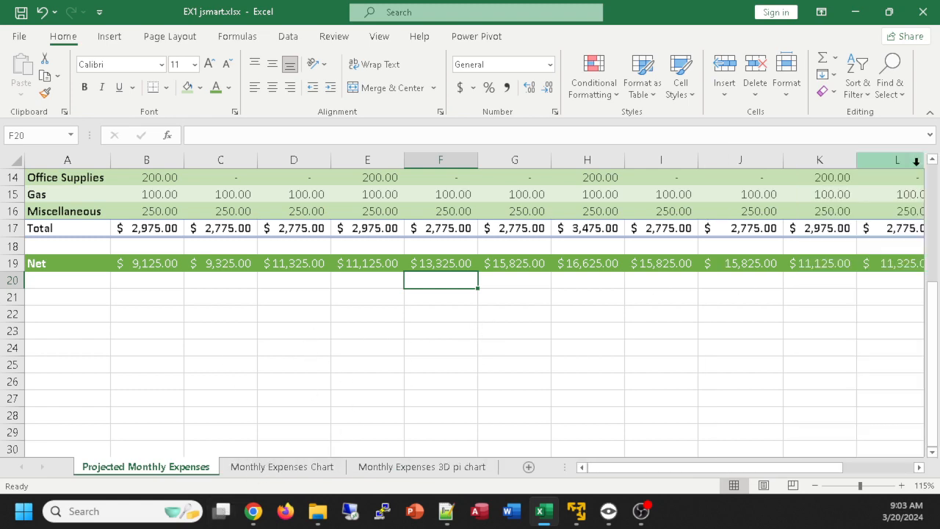
Step: Review the income, expense and net rows on Projected Monthly Expenses, and view the flat pie chart sheet
scroll(594, 407, up, 4)
scroll(595, 407, down, 4)
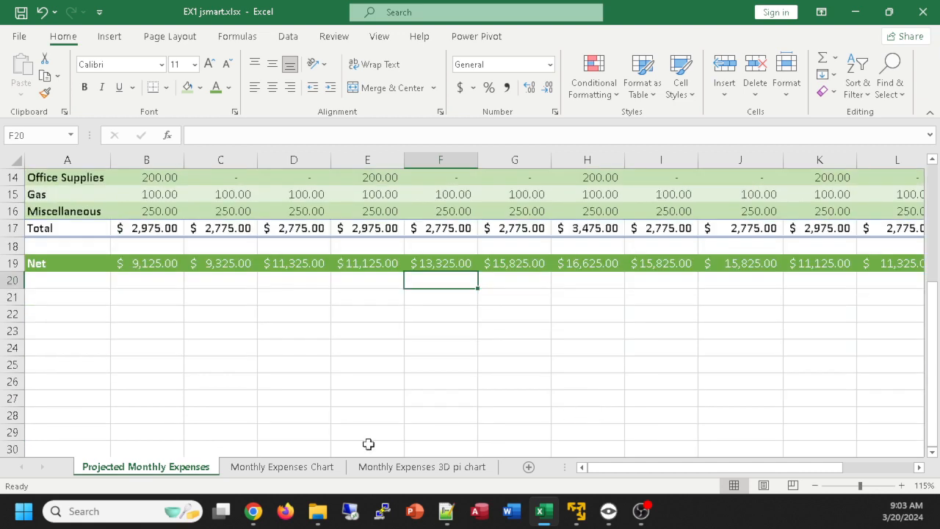
scroll(293, 391, up, 4)
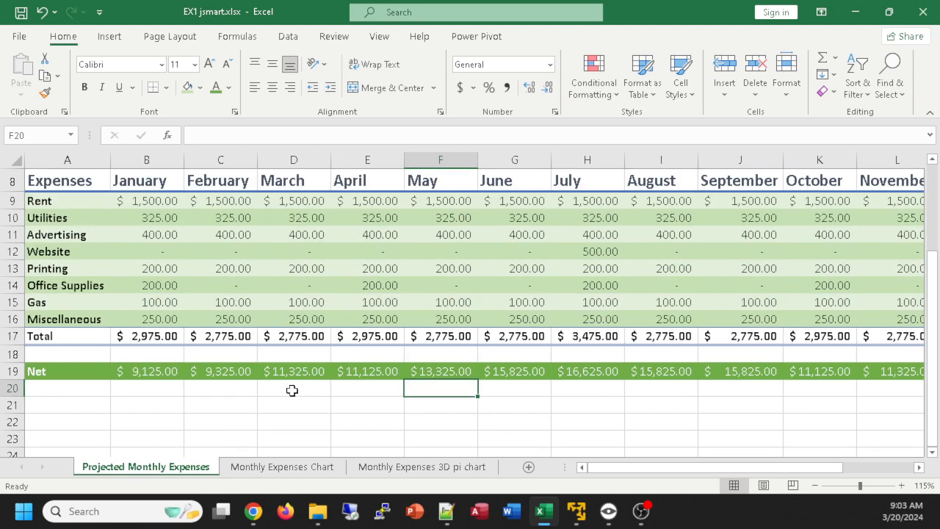
scroll(292, 391, down, 2)
scroll(292, 391, up, 1)
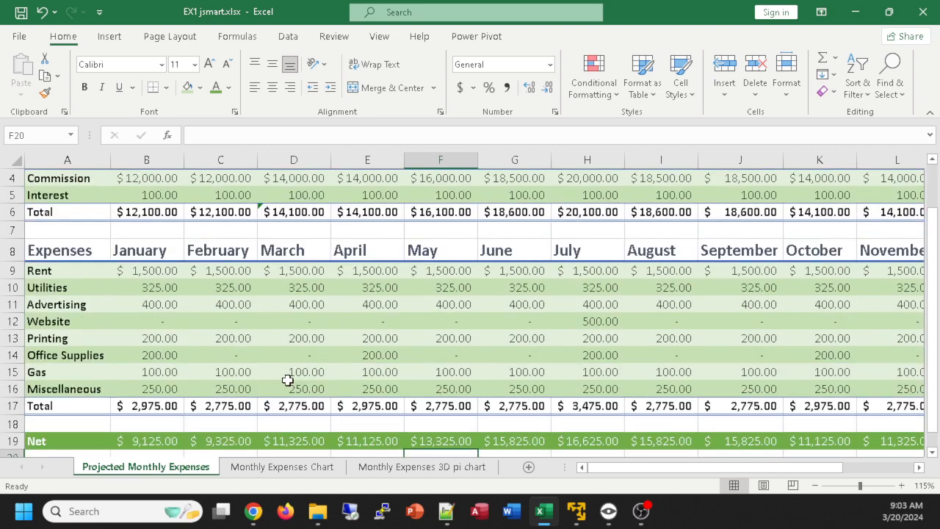
scroll(259, 324, down, 1)
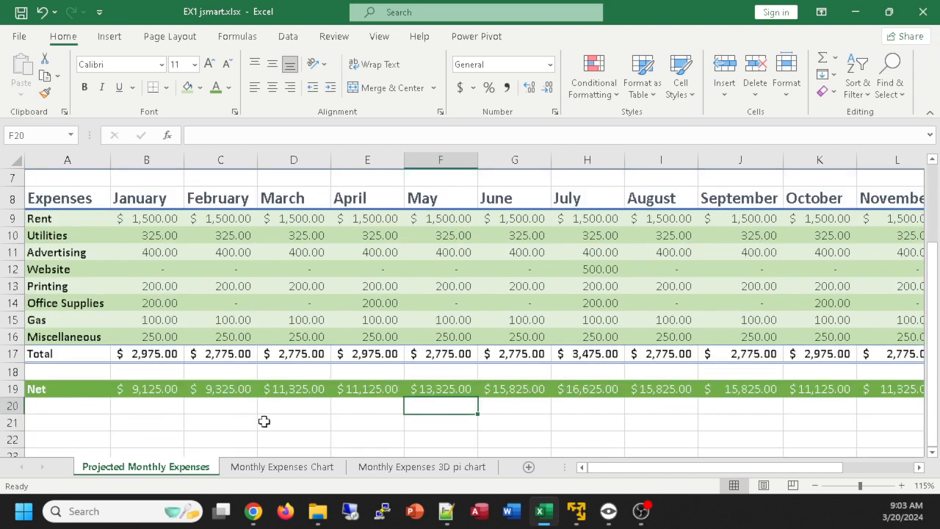
scroll(201, 271, up, 2)
scroll(216, 305, down, 2)
click(280, 467)
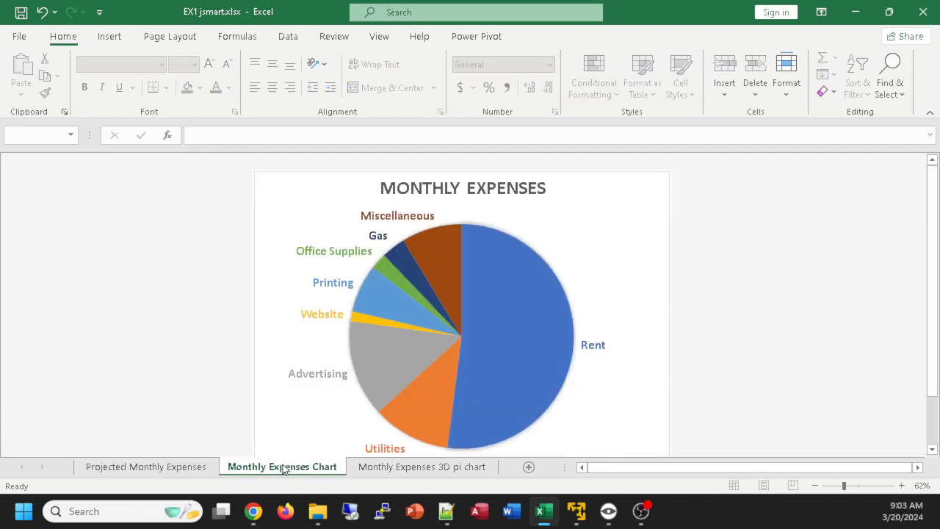
Step: Move the Monthly Expenses 3D pi chart sheet ahead of the Monthly Expenses Chart sheet
click(385, 467)
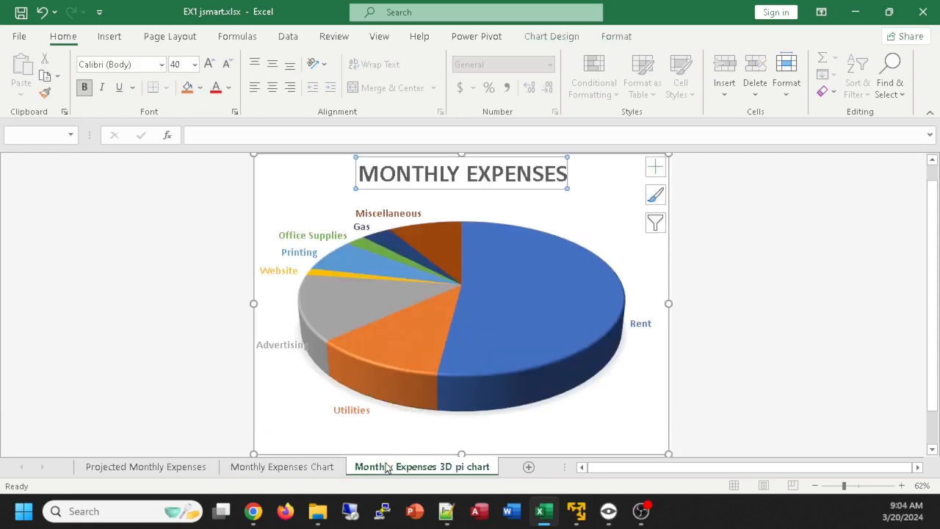
drag(409, 470, 268, 470)
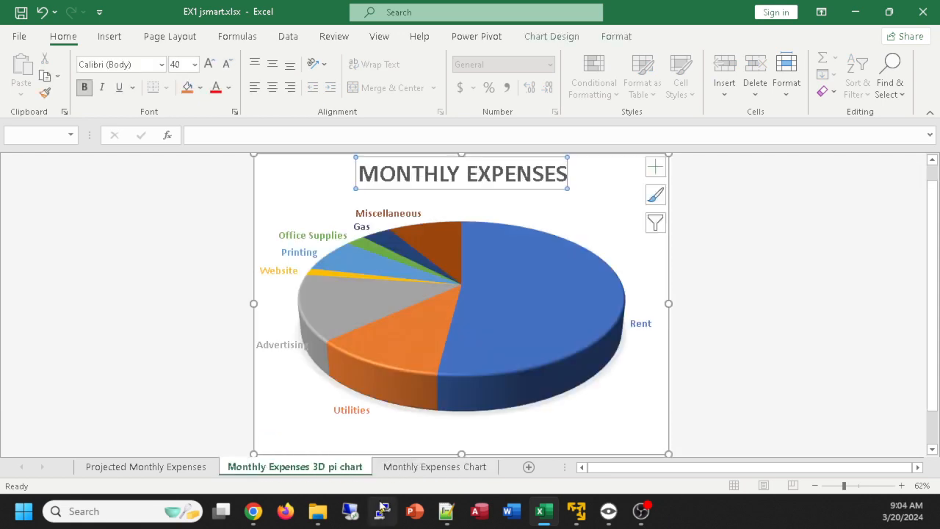
click(405, 470)
click(311, 470)
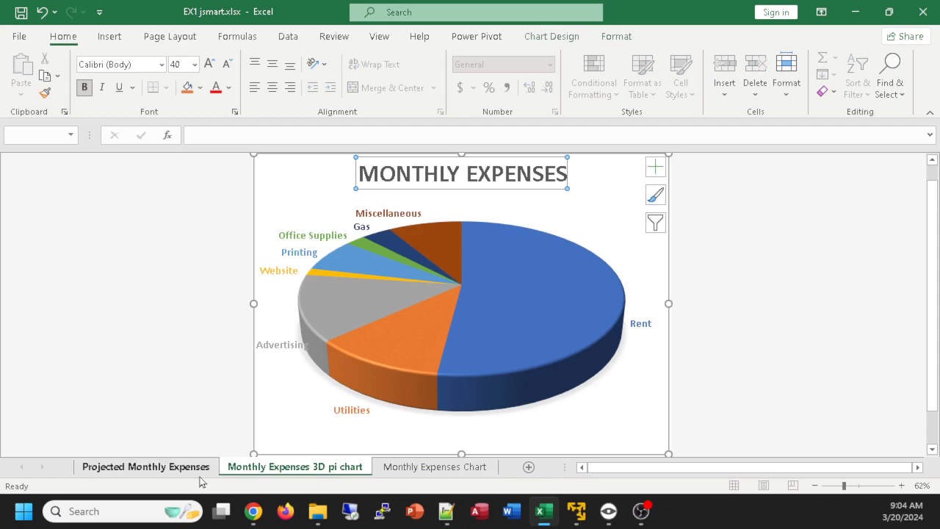
Step: Color the tab of the Projected Monthly Expenses sheet dark orange
click(202, 470)
ctrl+scroll(514, 335, down, 3)
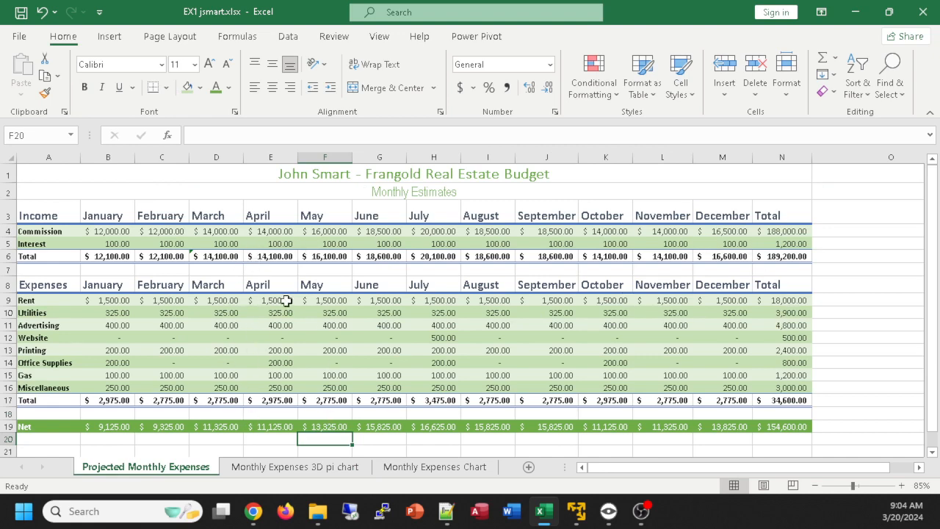
scroll(485, 405, down, 1)
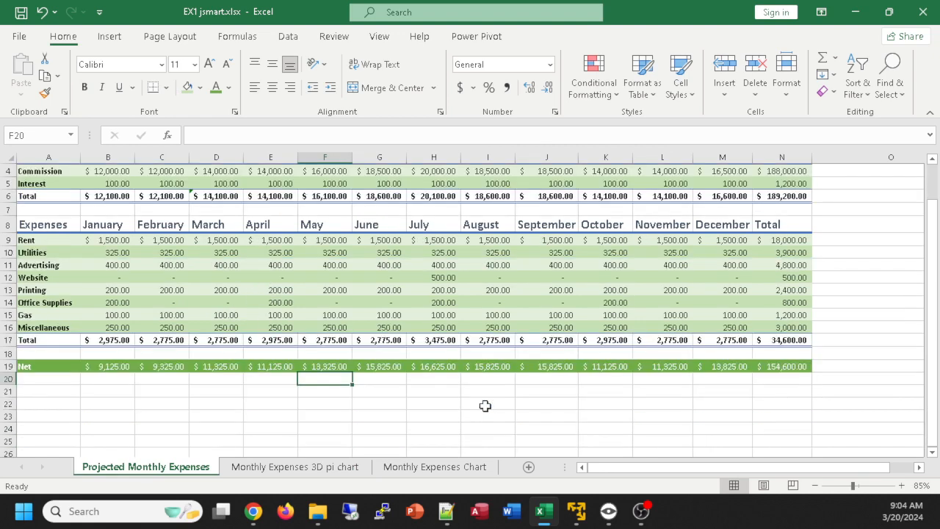
scroll(485, 406, up, 1)
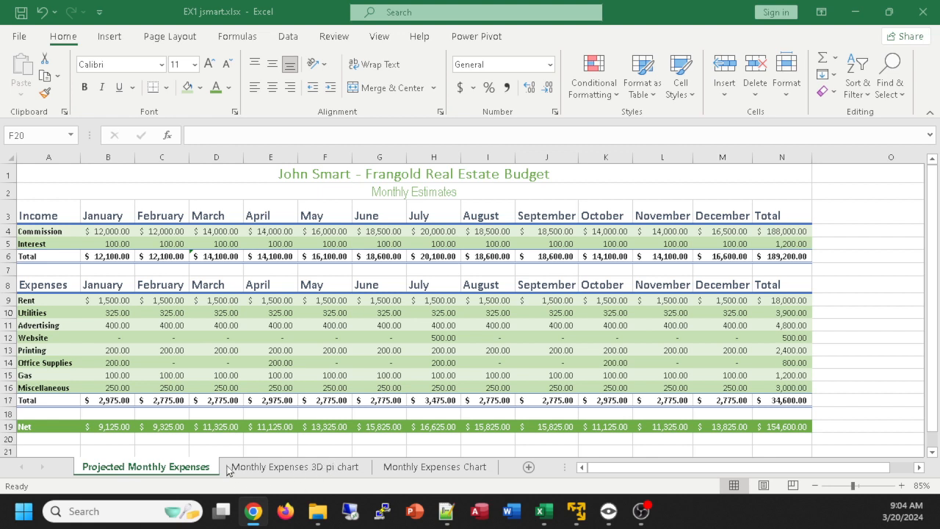
click(184, 469)
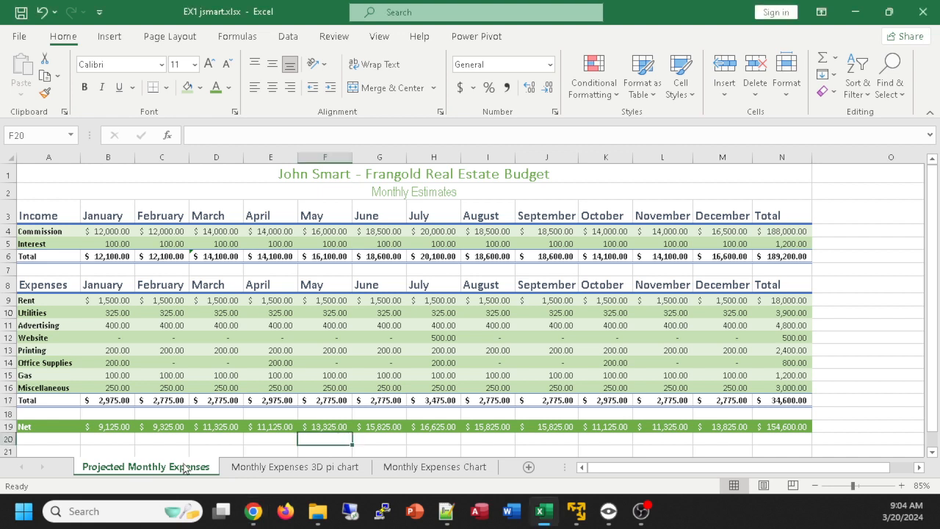
right_click(184, 471)
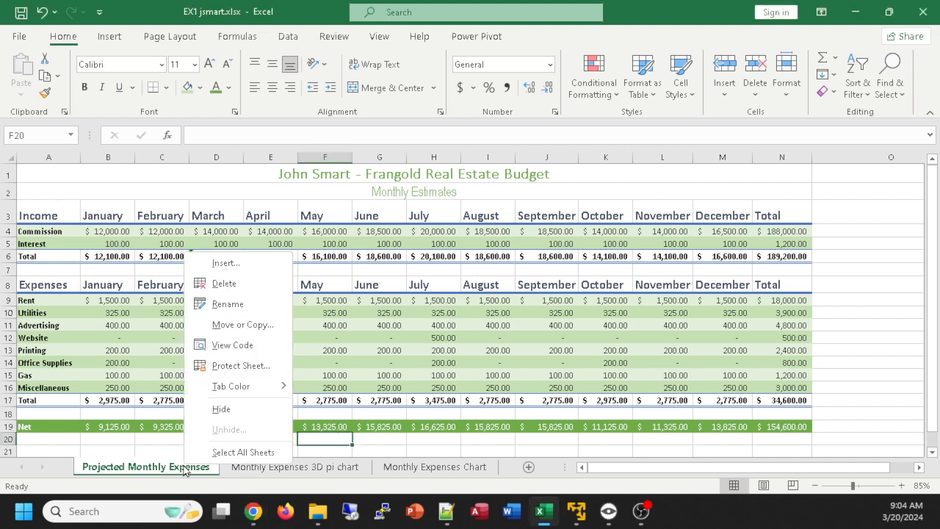
mouse_move(224, 387)
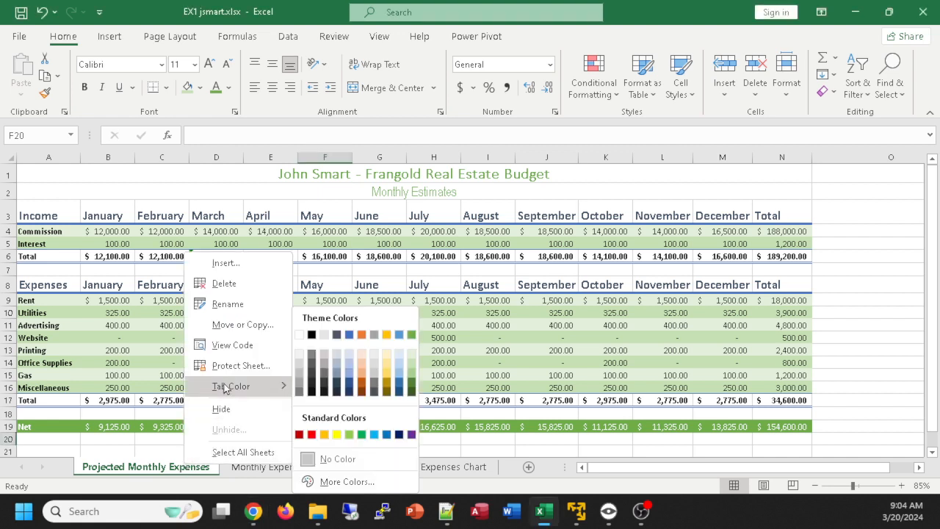
click(363, 386)
Step: Color the tab of the Monthly Expenses 3D pi chart sheet light blue
right_click(299, 468)
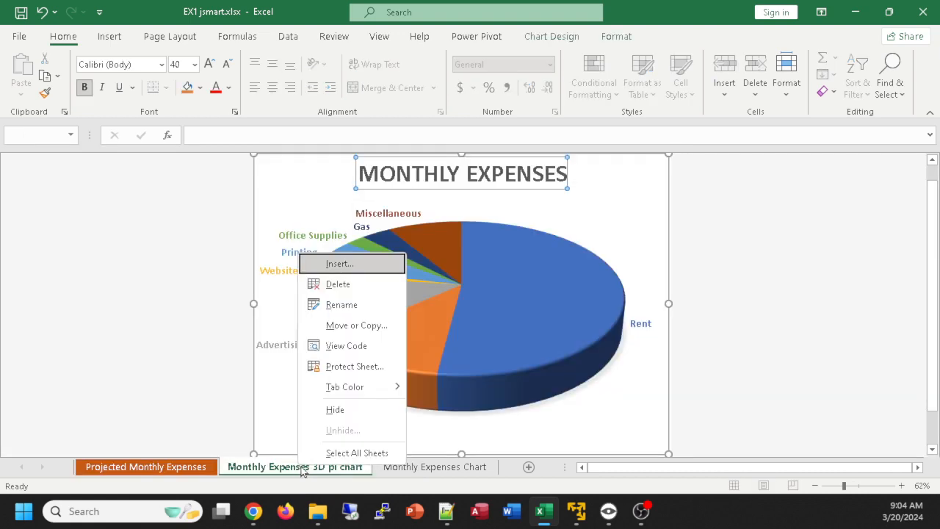
mouse_move(357, 387)
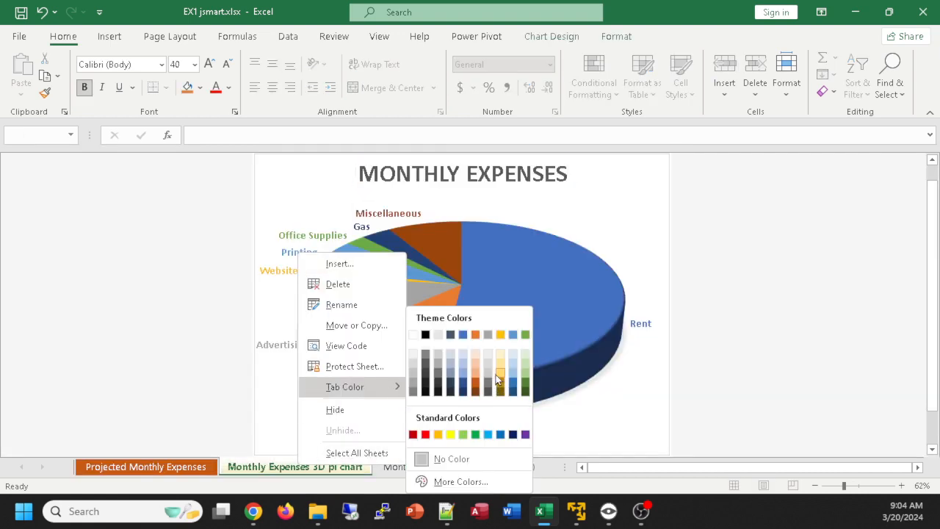
click(461, 377)
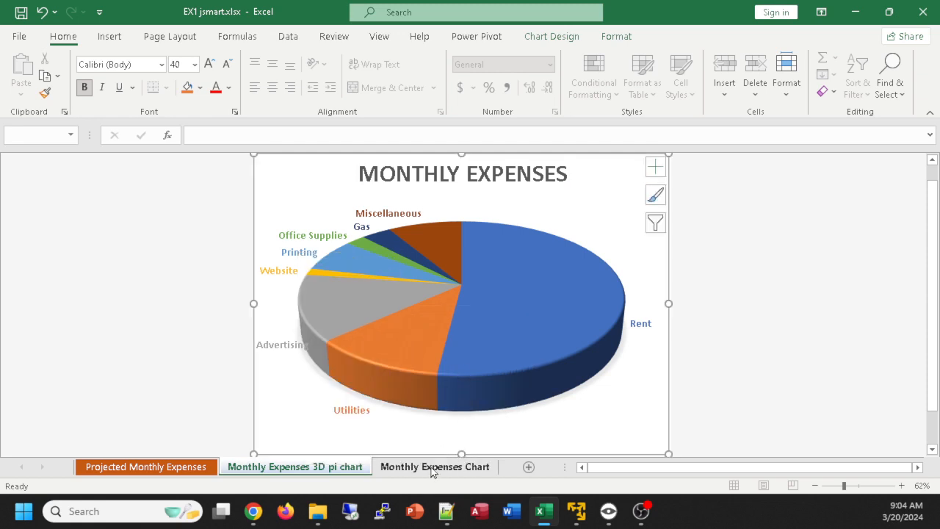
Step: Color the tab of the Monthly Expenses Chart sheet light gold
right_click(433, 470)
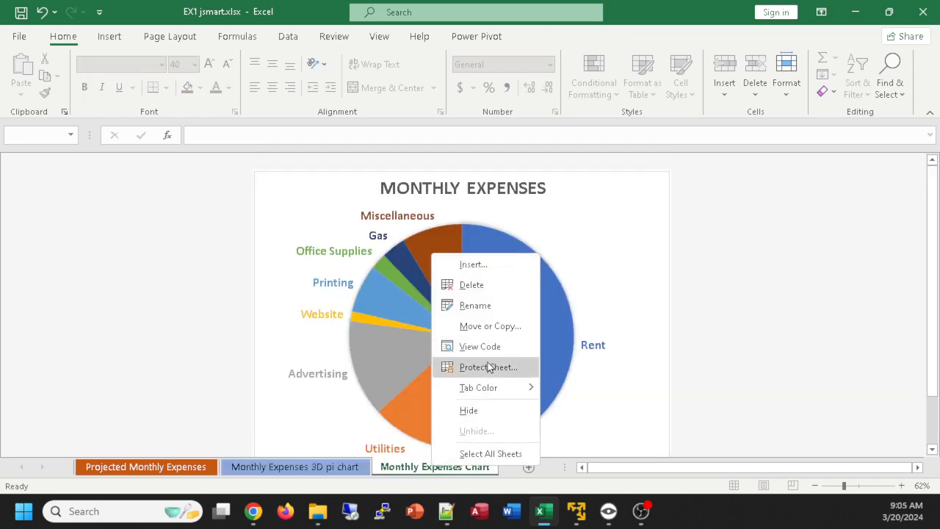
mouse_move(508, 391)
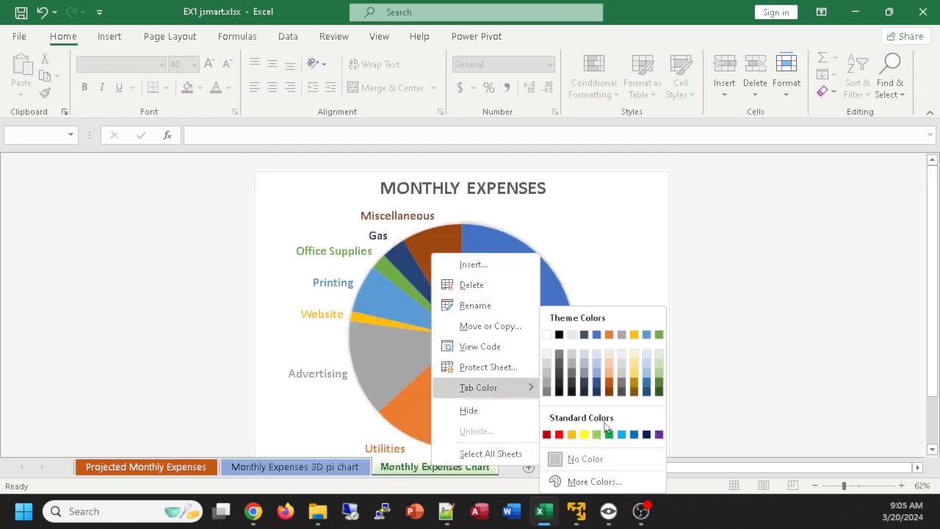
click(635, 371)
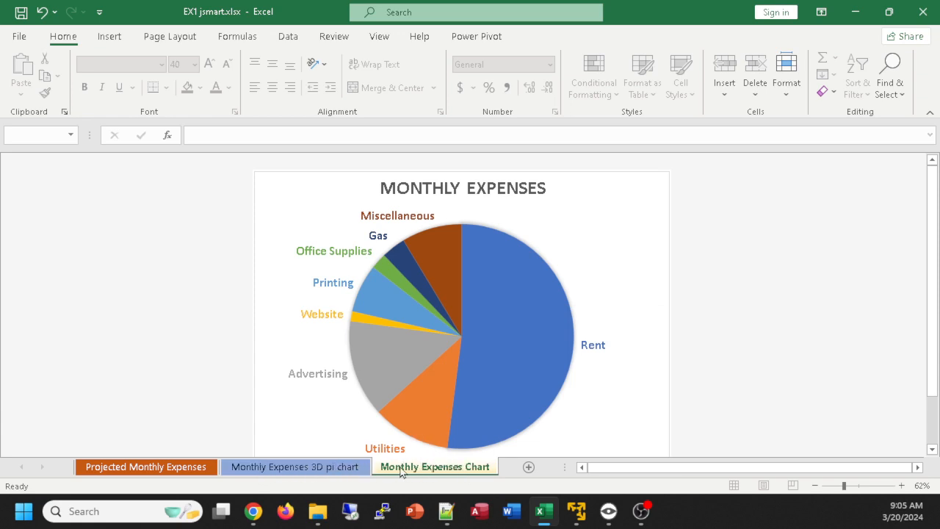
Step: Look through the budget sheet and both chart sheets to check their tab colors
click(189, 471)
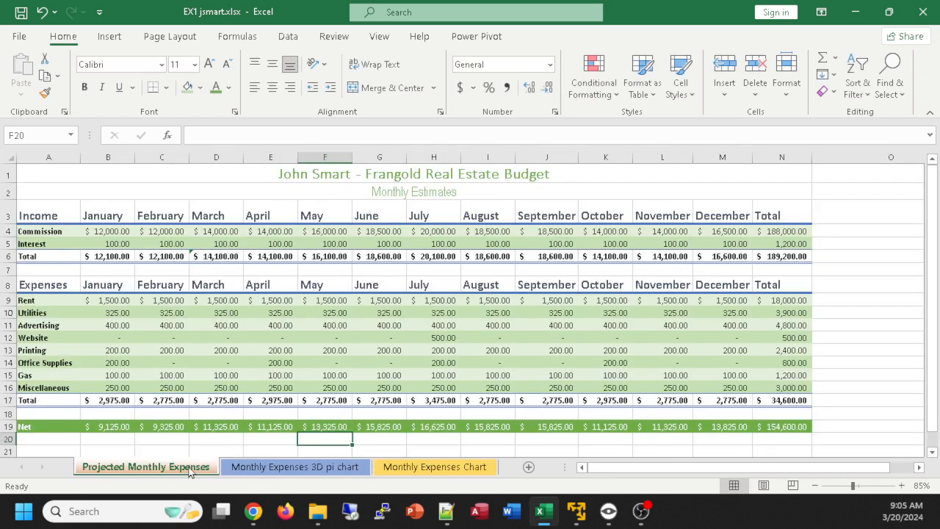
click(246, 469)
click(408, 469)
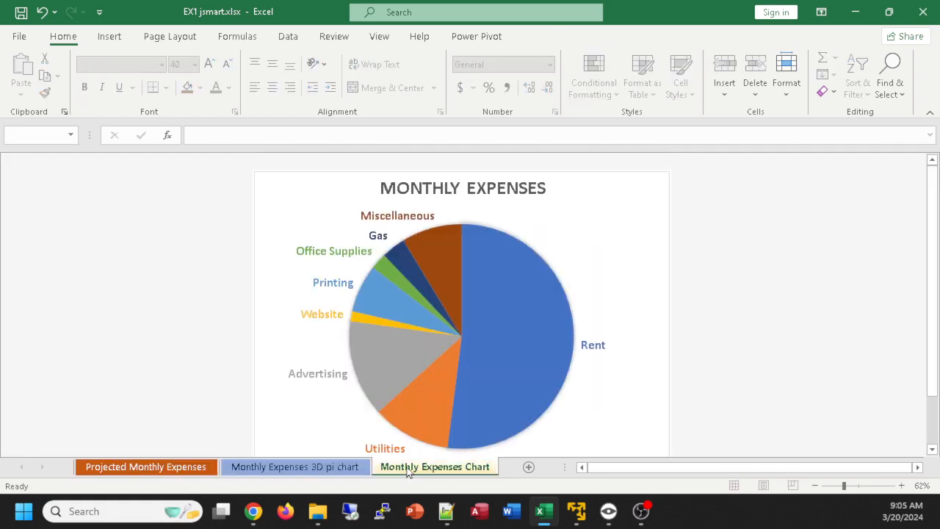
click(183, 469)
click(290, 468)
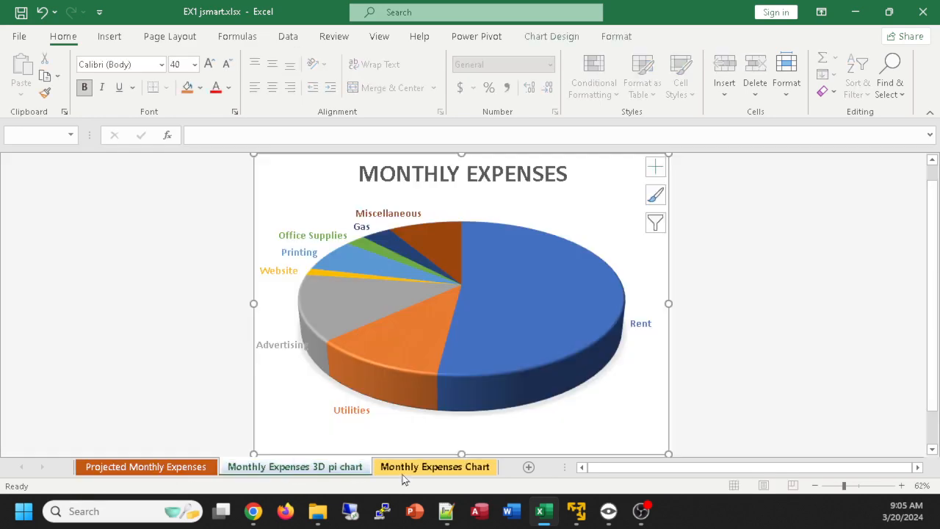
click(408, 470)
click(238, 470)
click(176, 468)
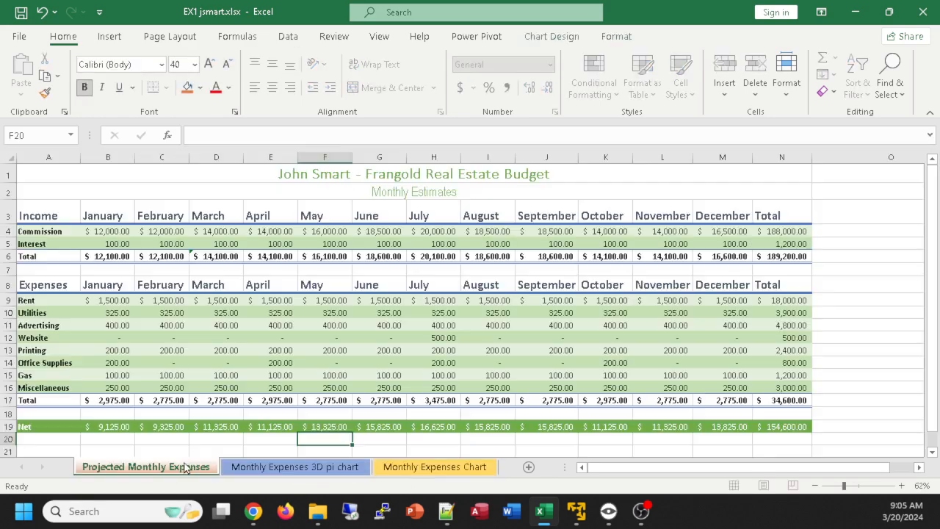
right_click(177, 470)
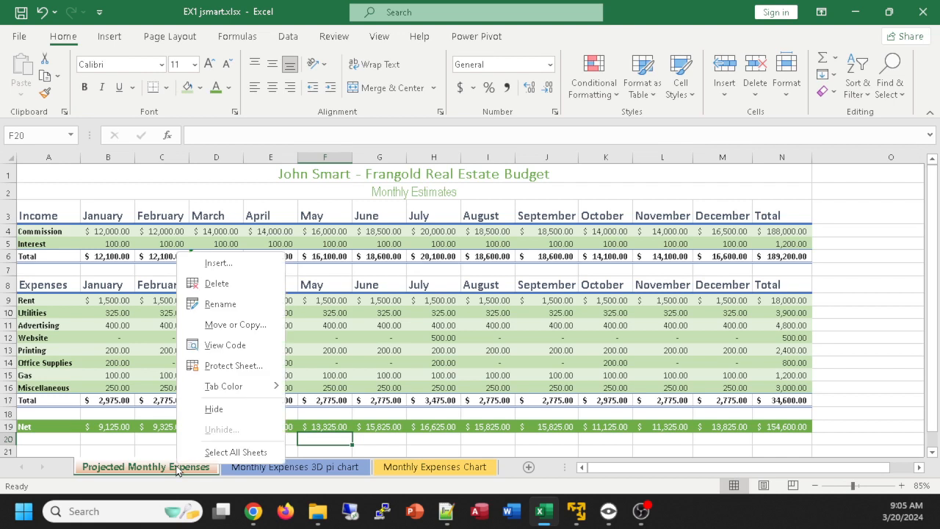
mouse_move(221, 386)
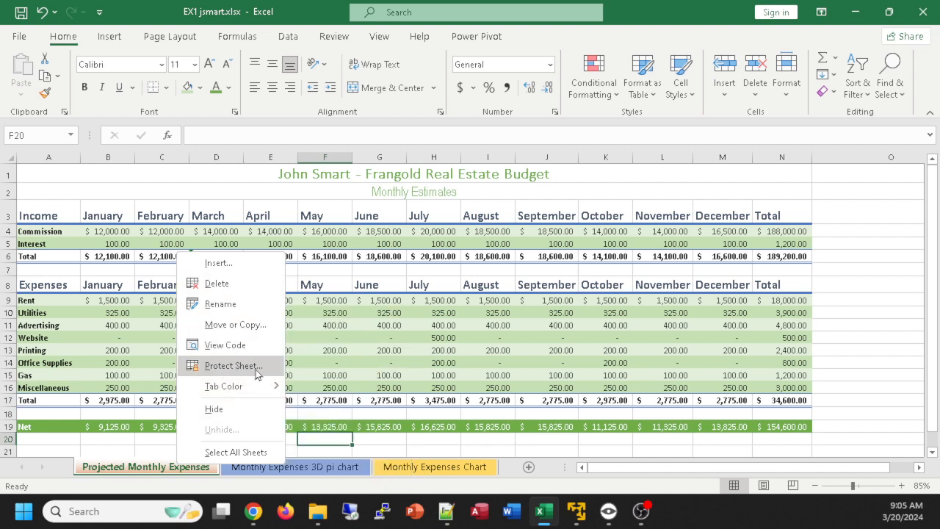
key(Escape)
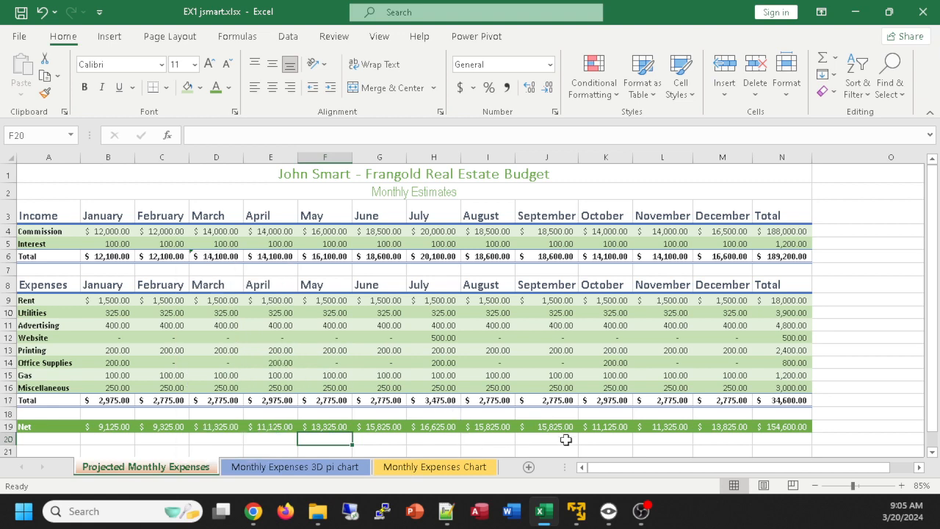
scroll(503, 439, down, 3)
scroll(504, 439, up, 3)
scroll(485, 440, down, 1)
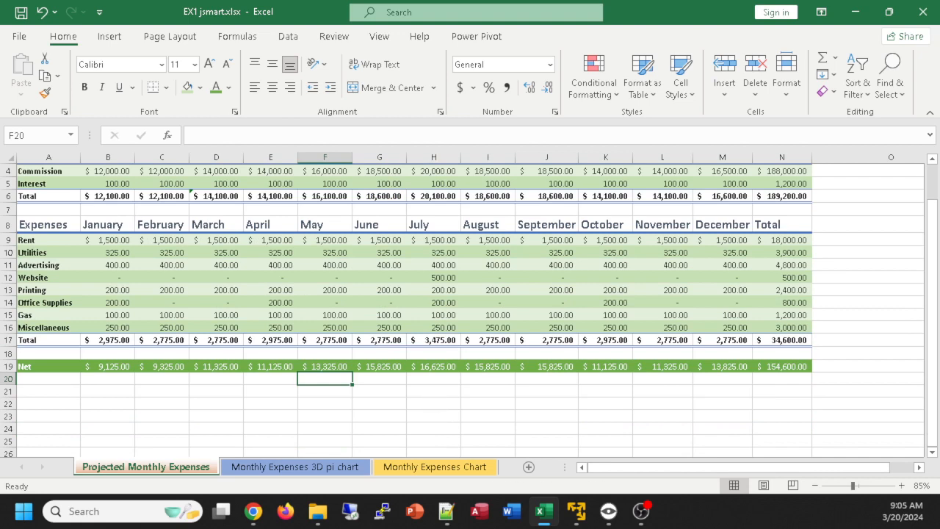
scroll(668, 437, up, 1)
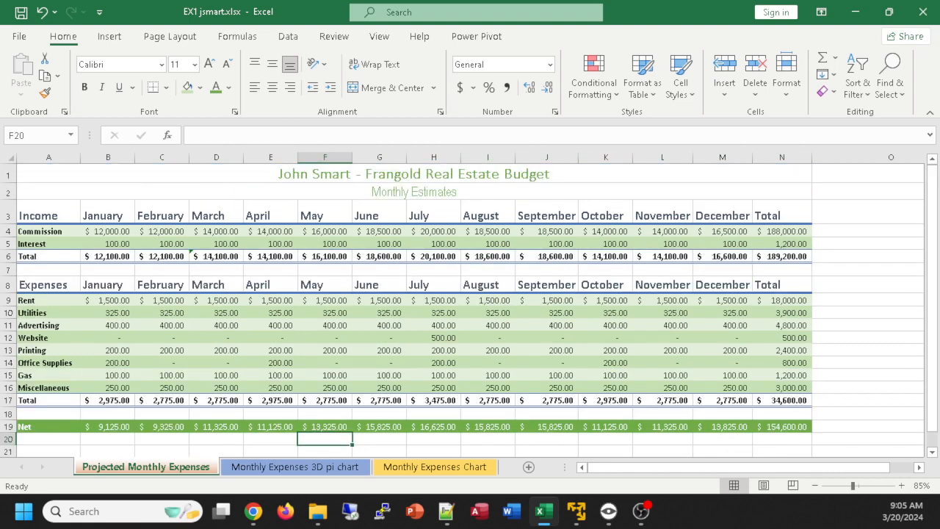
click(253, 512)
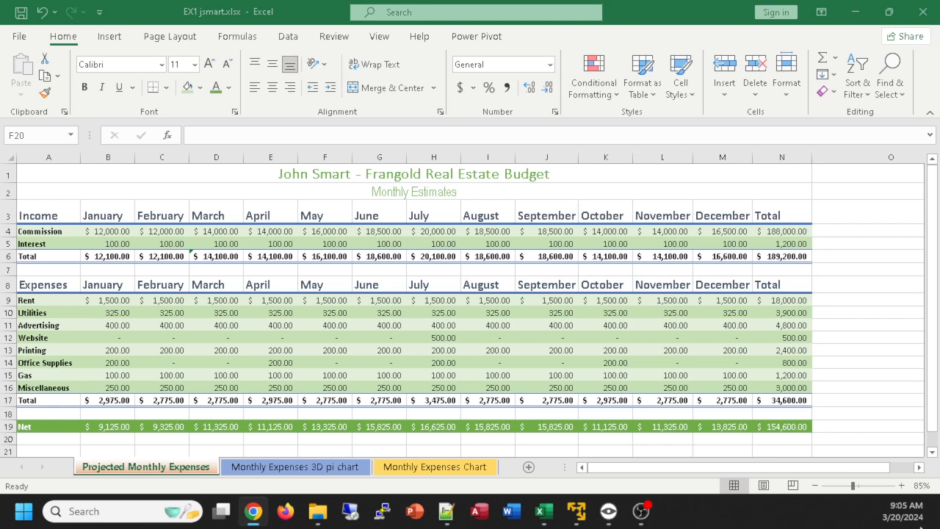
Step: Add a blank sheet after Monthly Expenses Chart, delete it again and return to Projected Monthly Expenses
click(424, 467)
click(423, 468)
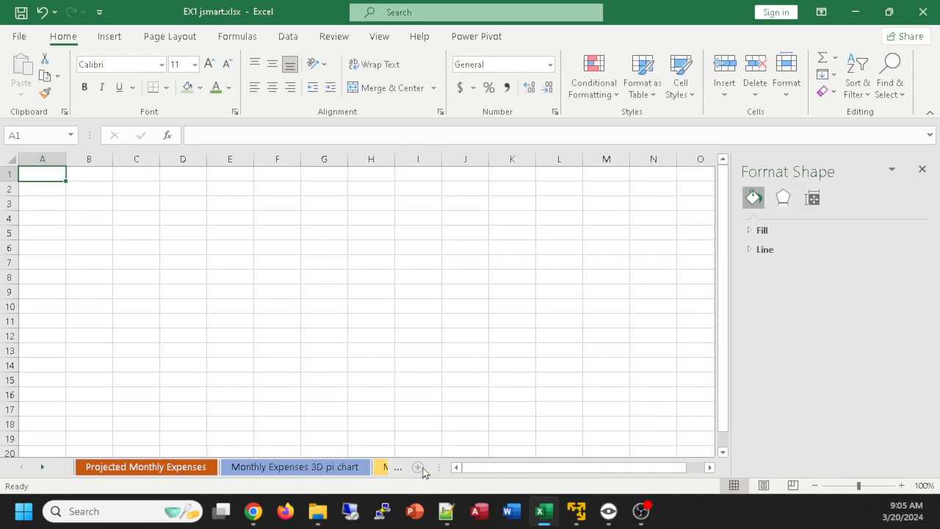
click(383, 467)
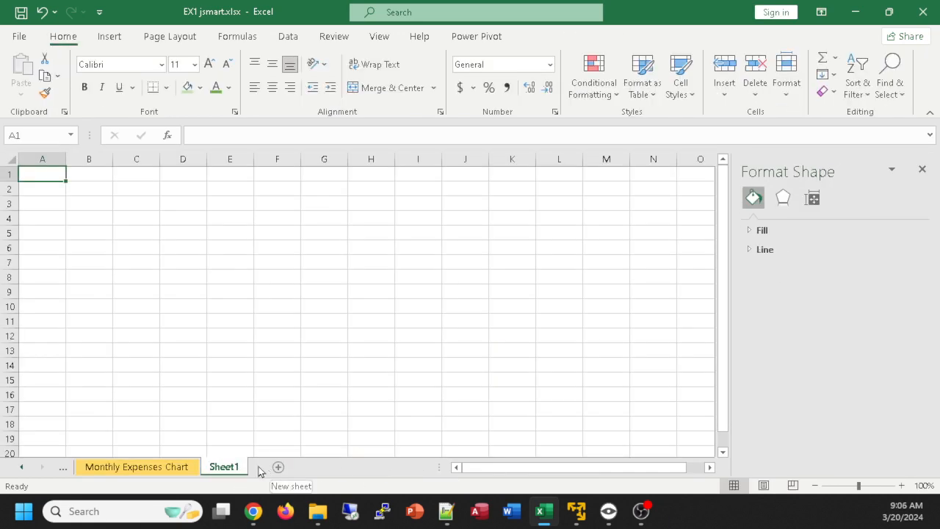
right_click(232, 468)
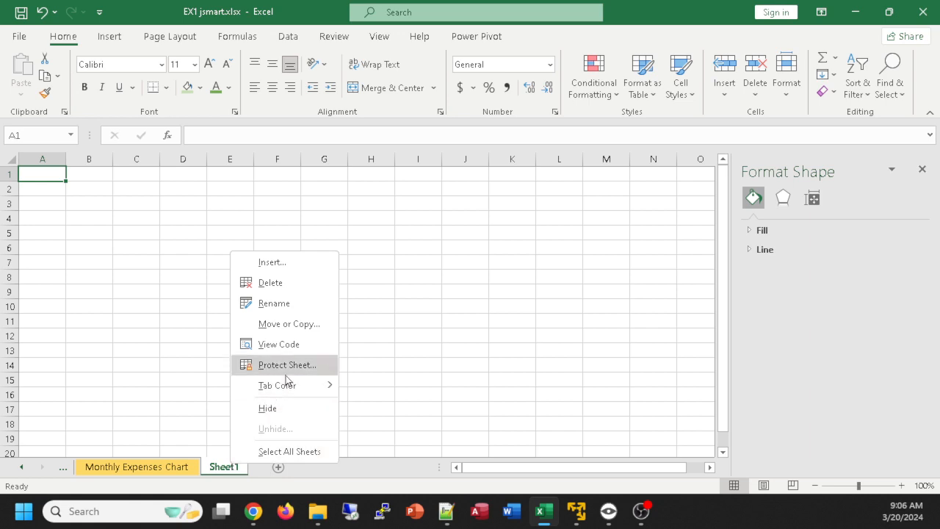
click(271, 282)
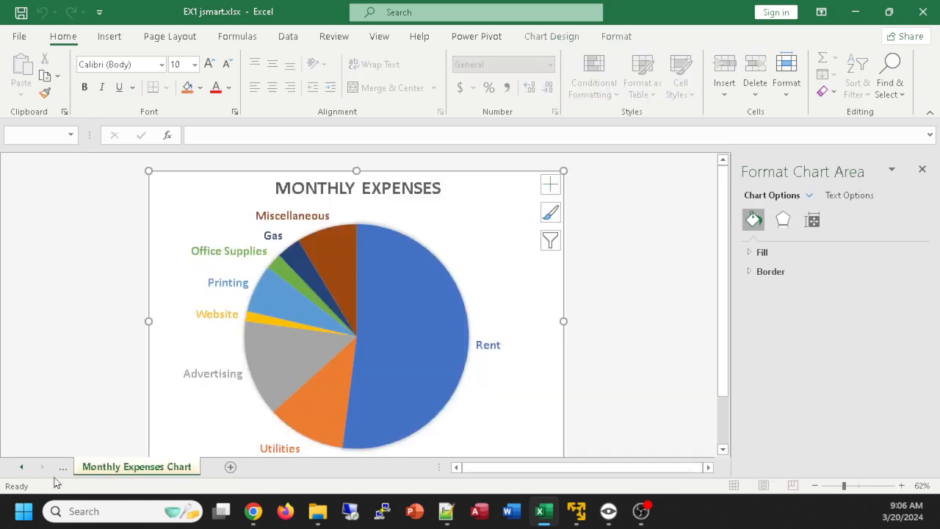
click(21, 467)
click(20, 467)
click(108, 468)
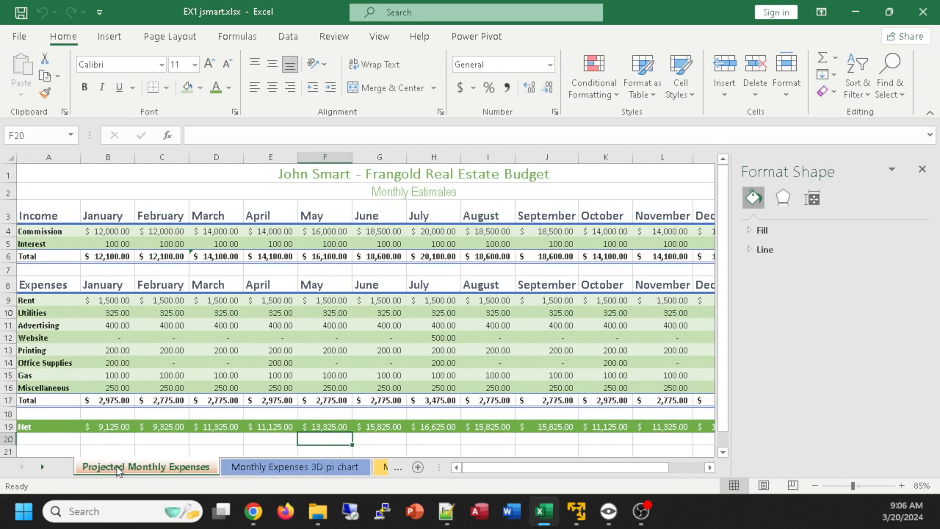
Step: Open the tab names of Projected Monthly Expenses and Monthly Expenses 3D pi chart for editing without altering them
double_click(122, 468)
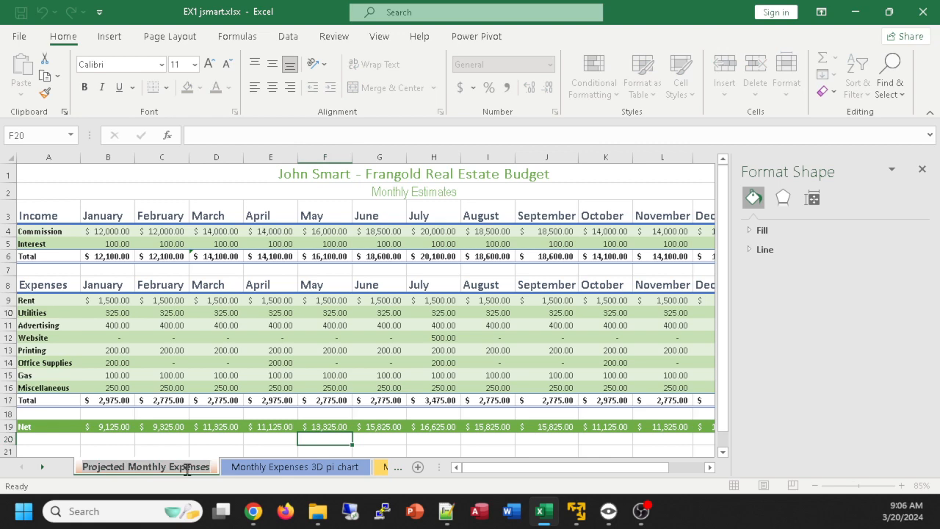
right_click(289, 467)
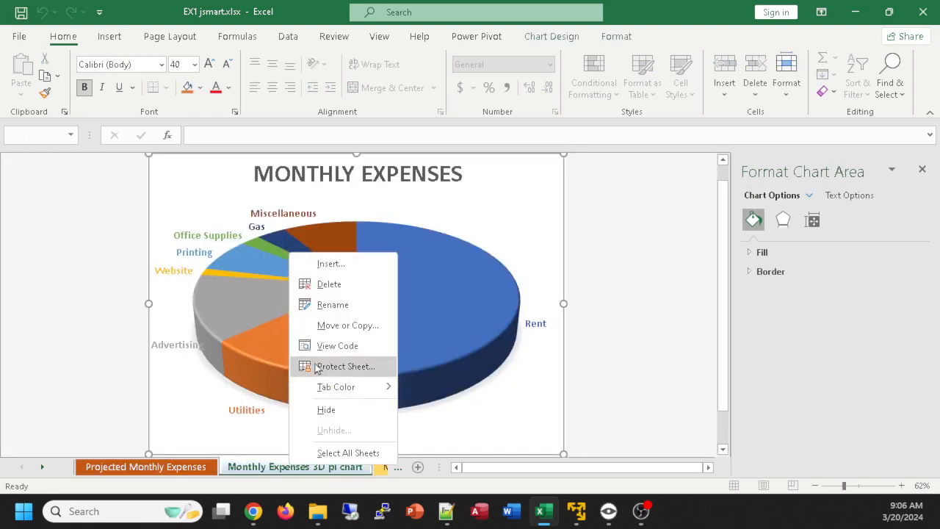
click(185, 468)
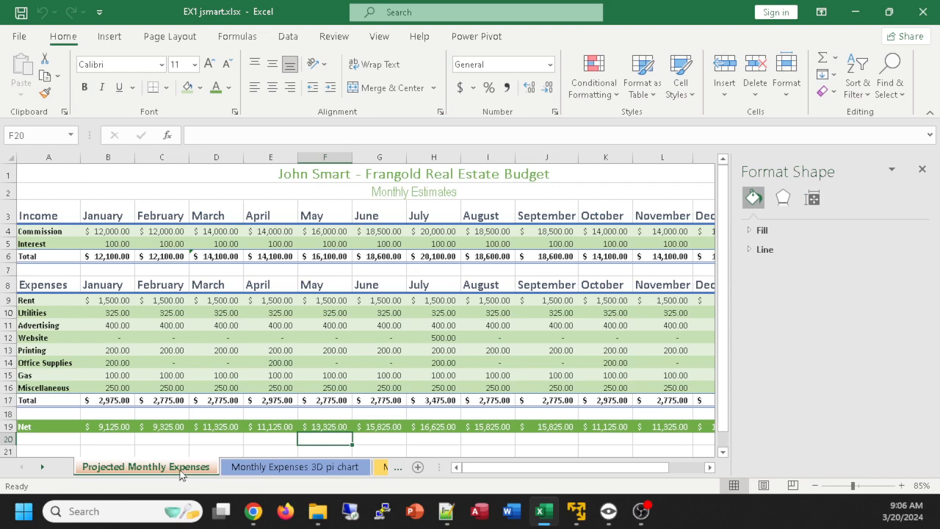
double_click(180, 470)
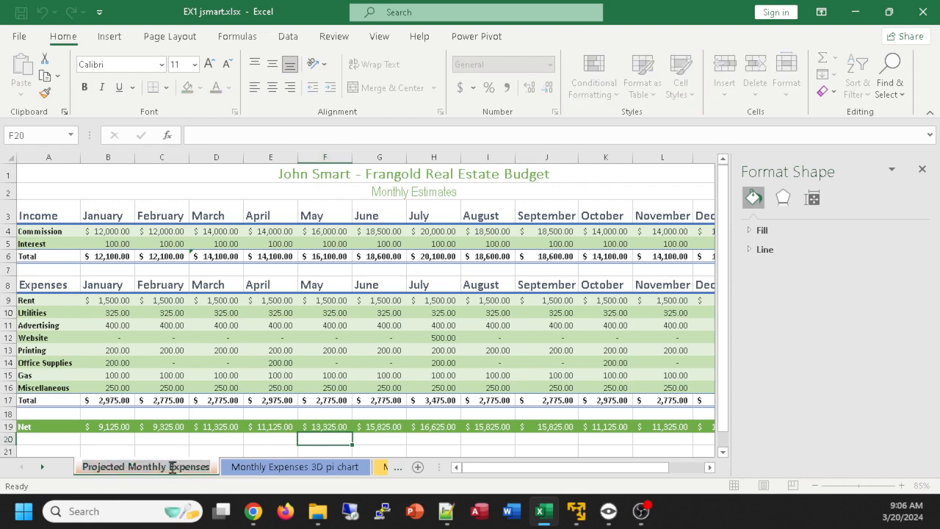
click(266, 471)
double_click(266, 470)
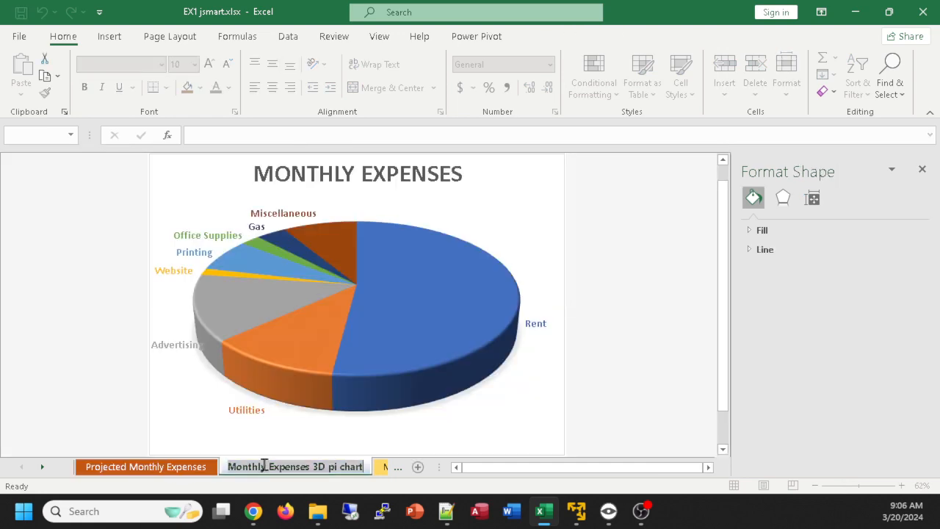
click(180, 469)
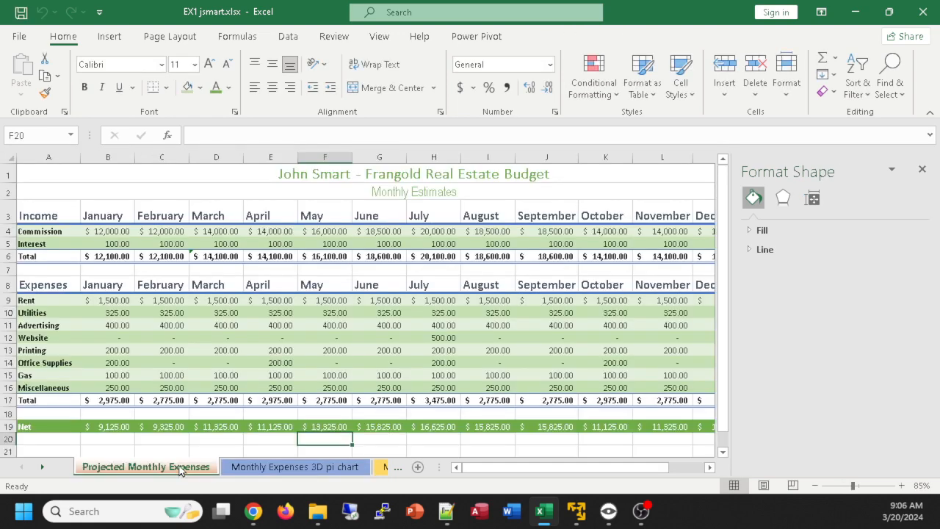
double_click(294, 468)
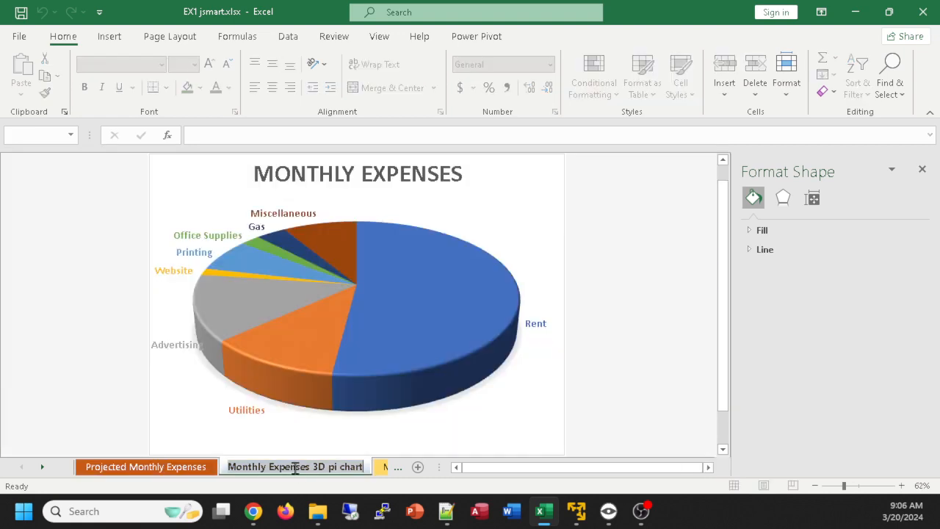
click(159, 468)
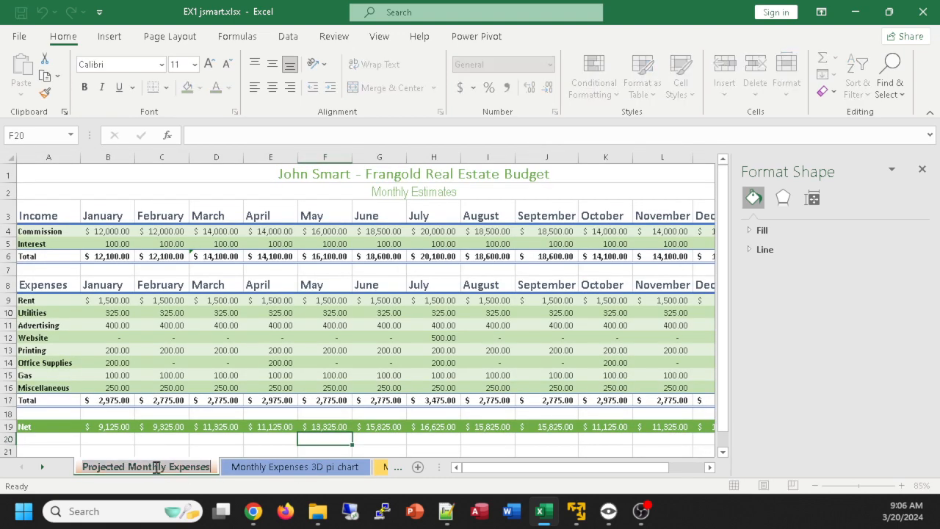
double_click(256, 466)
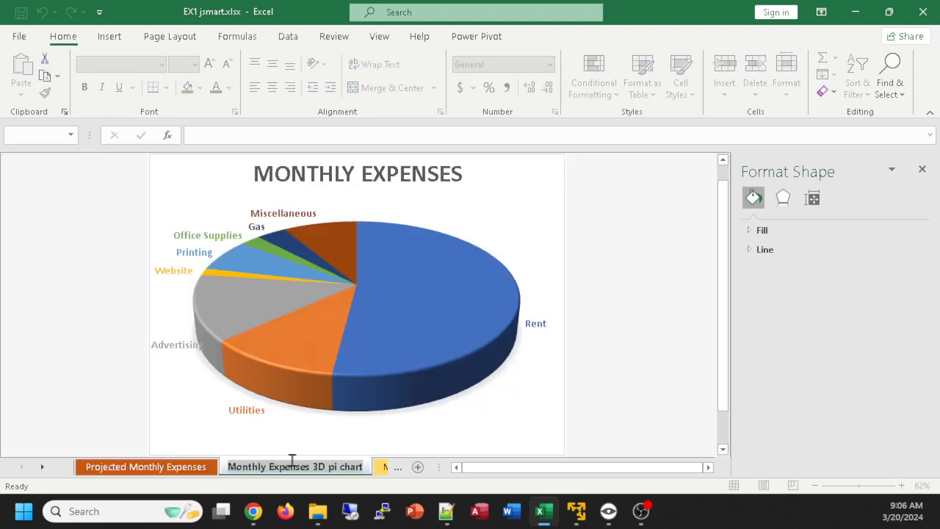
Step: View the Monthly Expenses Chart sheet, return to Projected Monthly Expenses and close the Format Shape pane
click(382, 467)
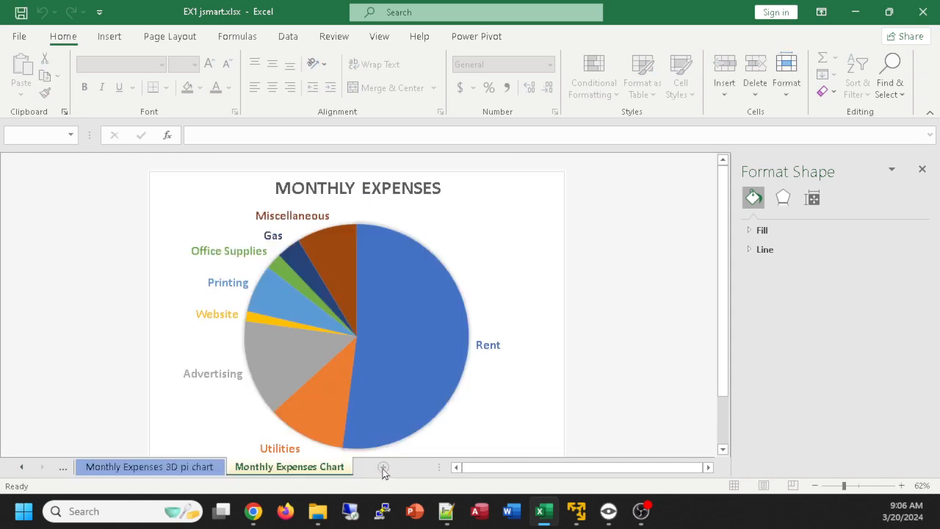
click(22, 468)
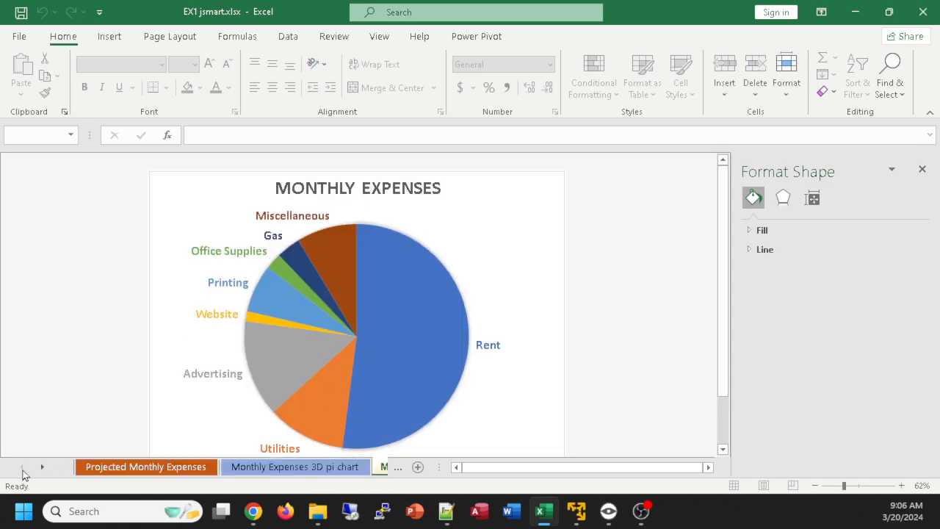
click(185, 472)
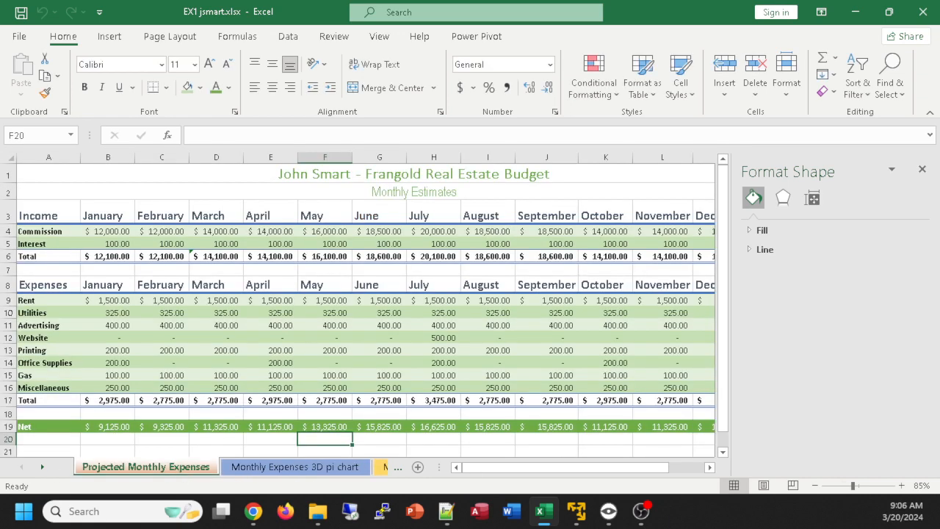
key(alt+Tab)
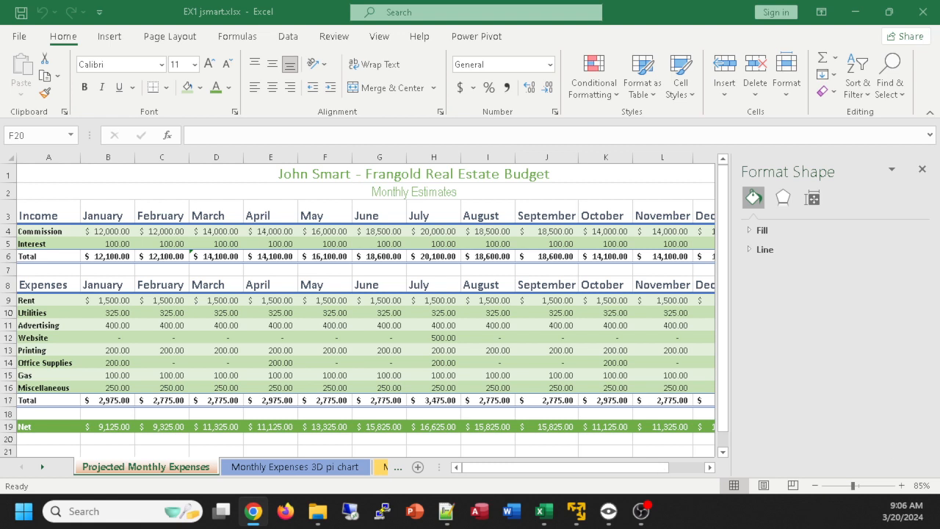
click(922, 169)
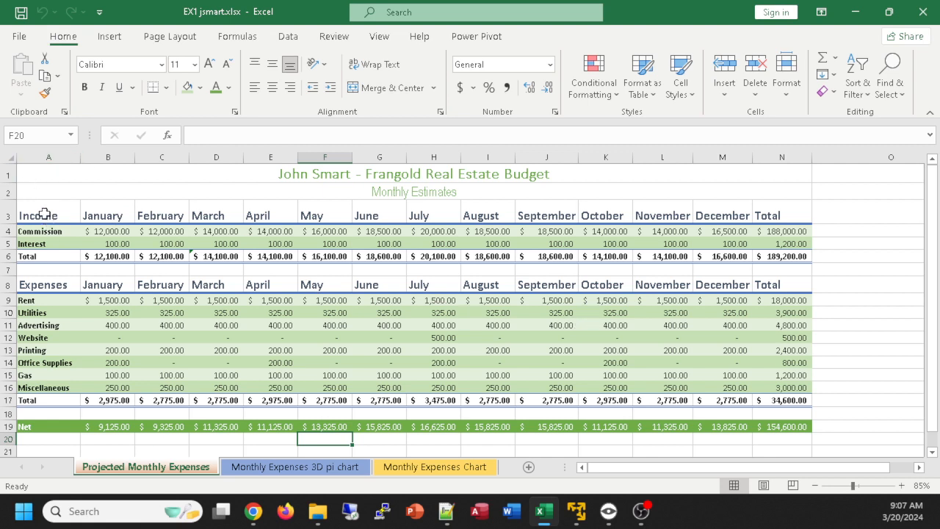
Step: Preview printing only the selected income block A3:N6 with Print Selection, and return to the sheet
drag(44, 214, 790, 256)
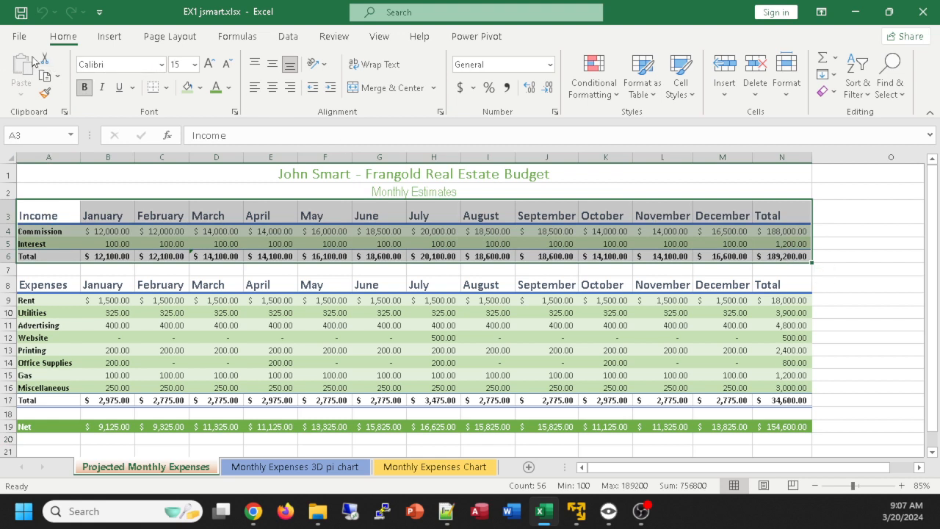
key(ctrl+p)
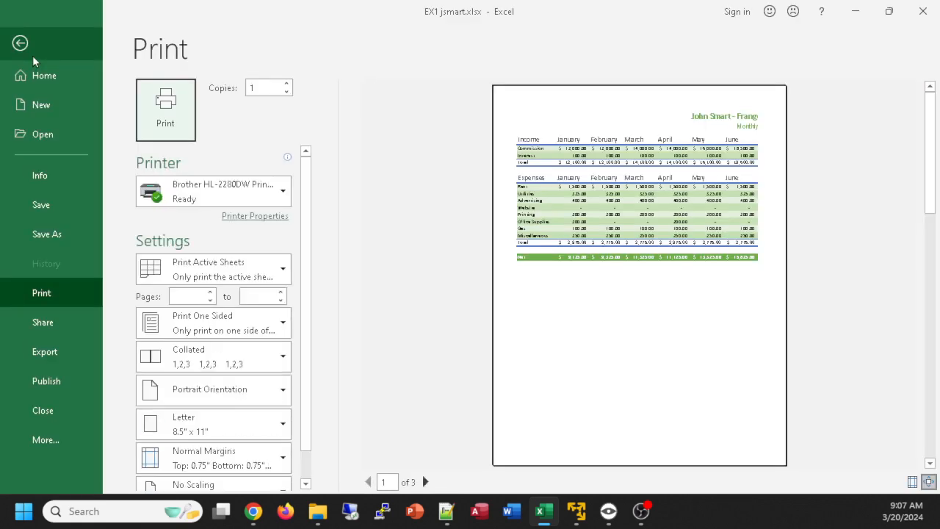
click(217, 267)
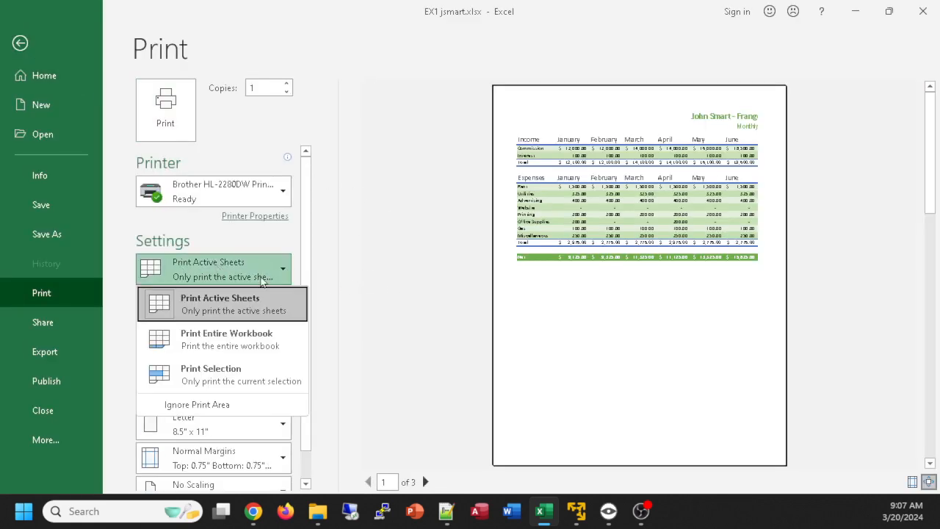
click(199, 373)
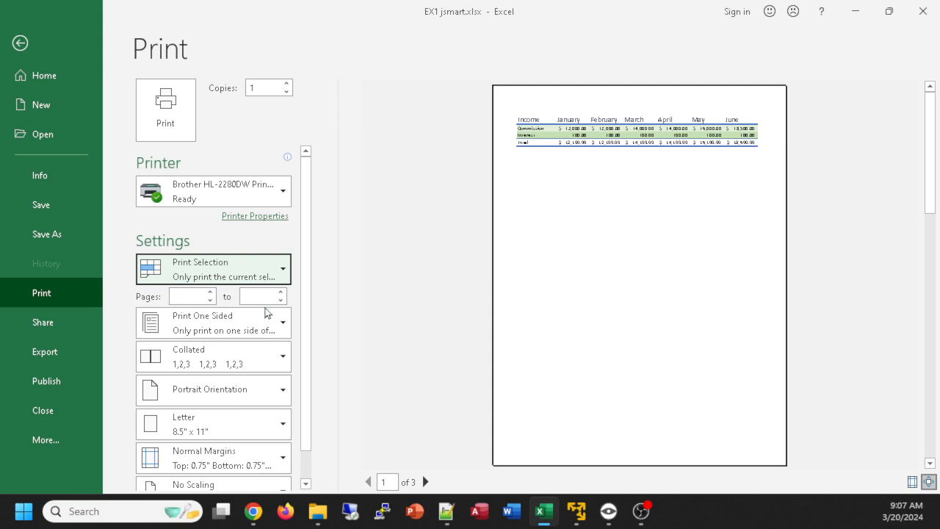
click(20, 44)
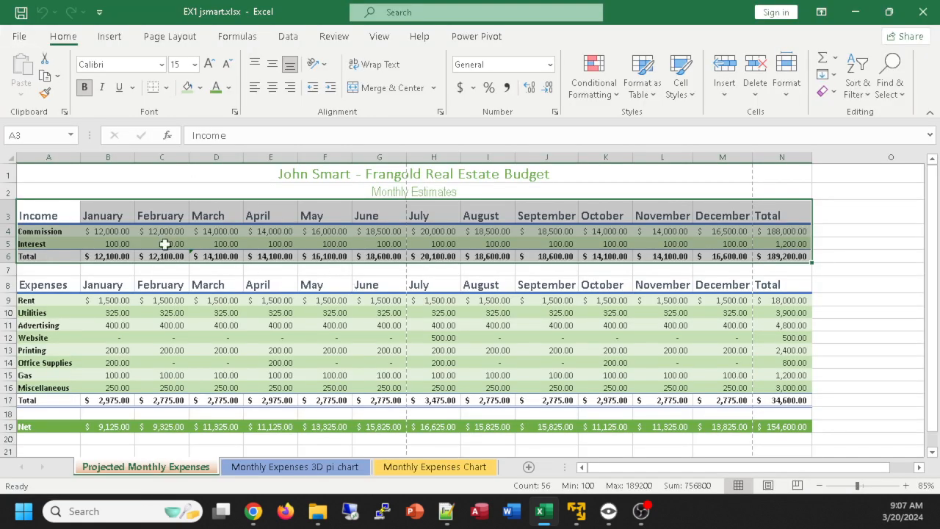
Step: Select the whole budget A1:N19, set printing to Print Active Sheets and page through the print preview
drag(52, 172, 768, 424)
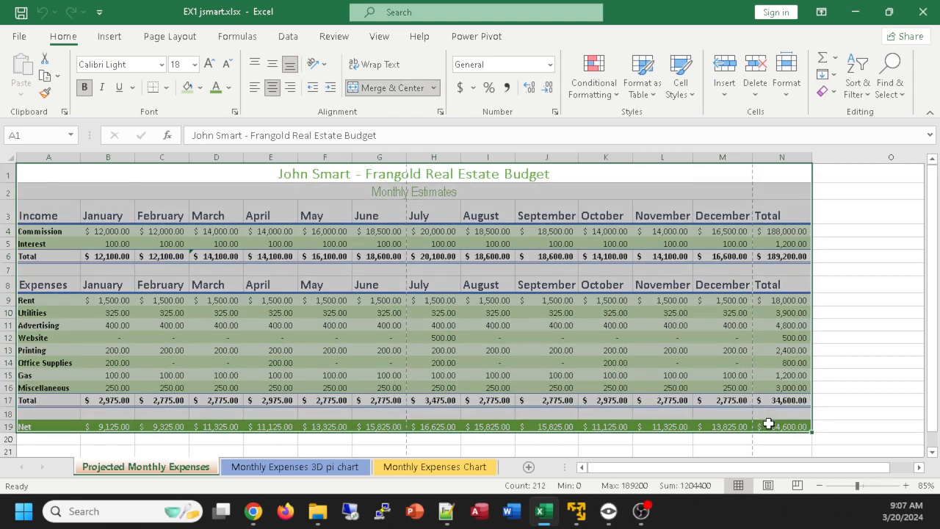
key(ctrl+p)
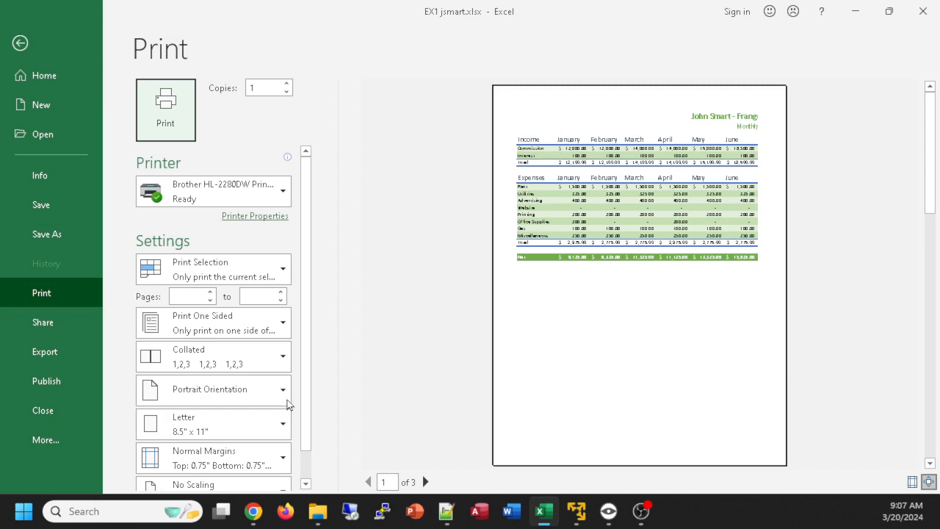
click(215, 266)
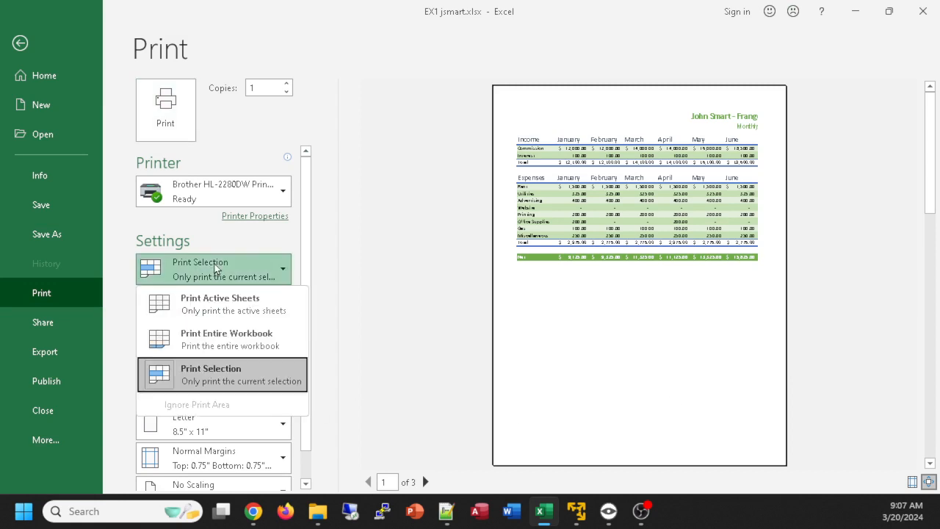
click(233, 301)
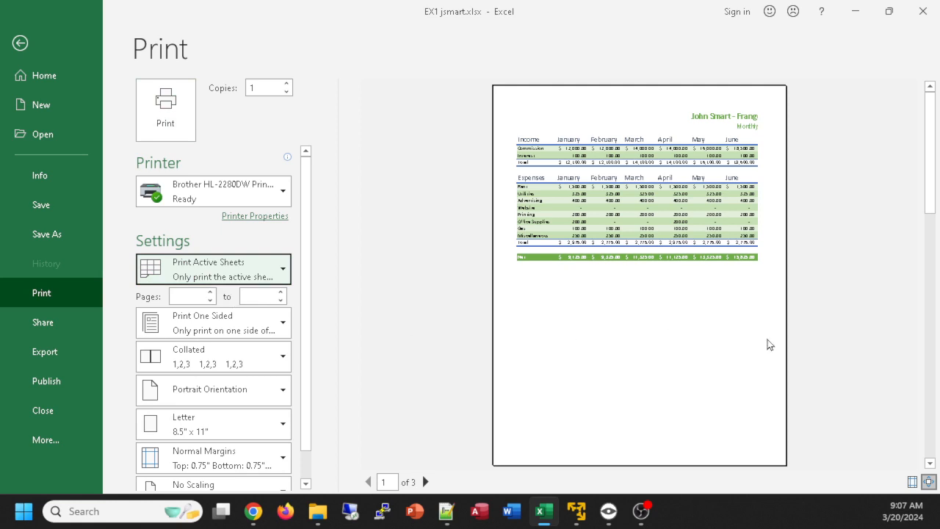
click(933, 348)
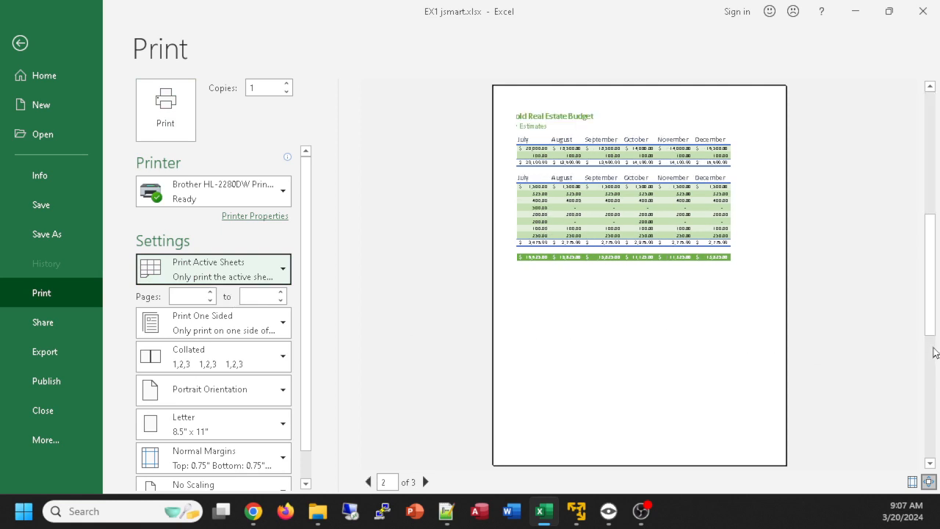
click(934, 384)
drag(929, 416, 909, 141)
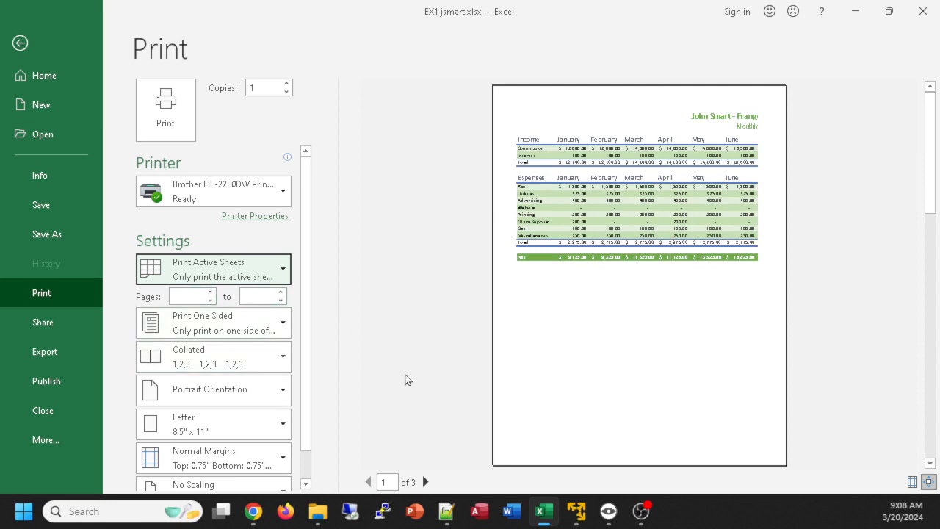
Step: Set printing to Print Entire Workbook and page through the preview of the budget and chart pages
click(279, 268)
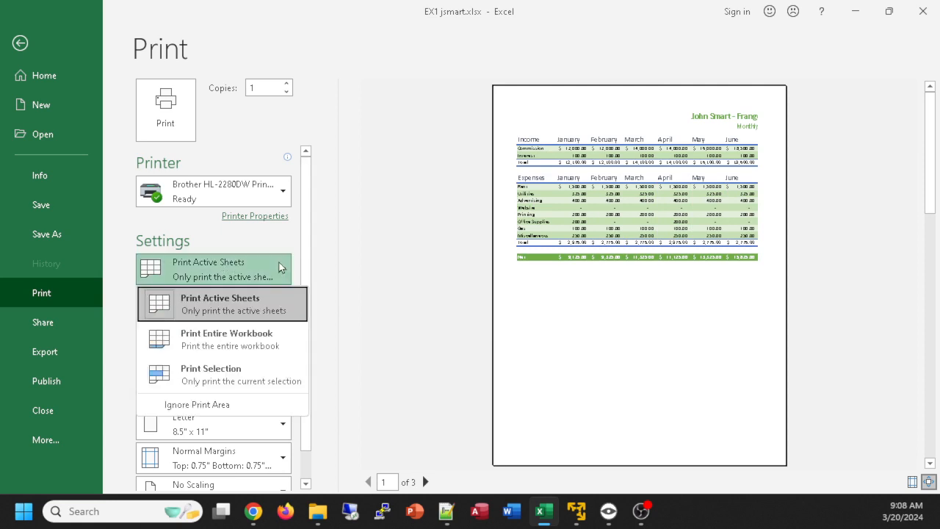
click(263, 341)
scroll(745, 349, down, 4)
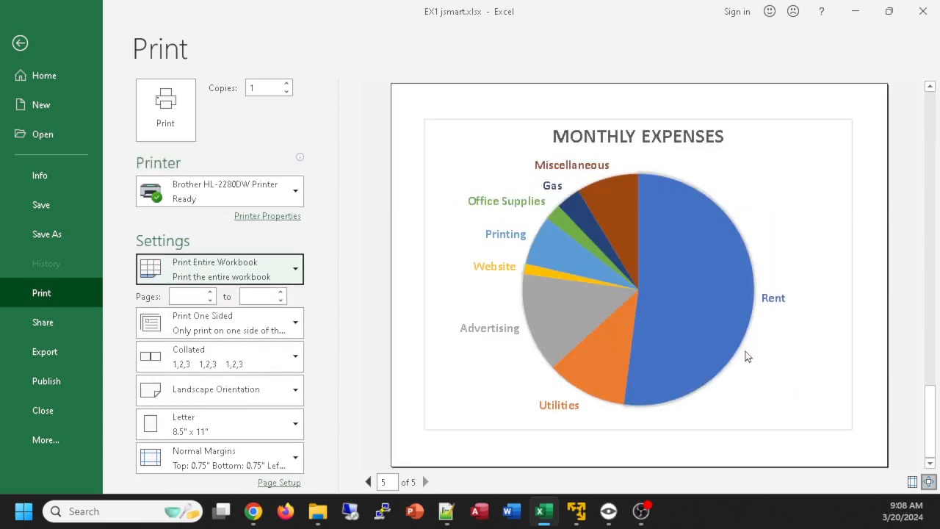
scroll(748, 331, up, 4)
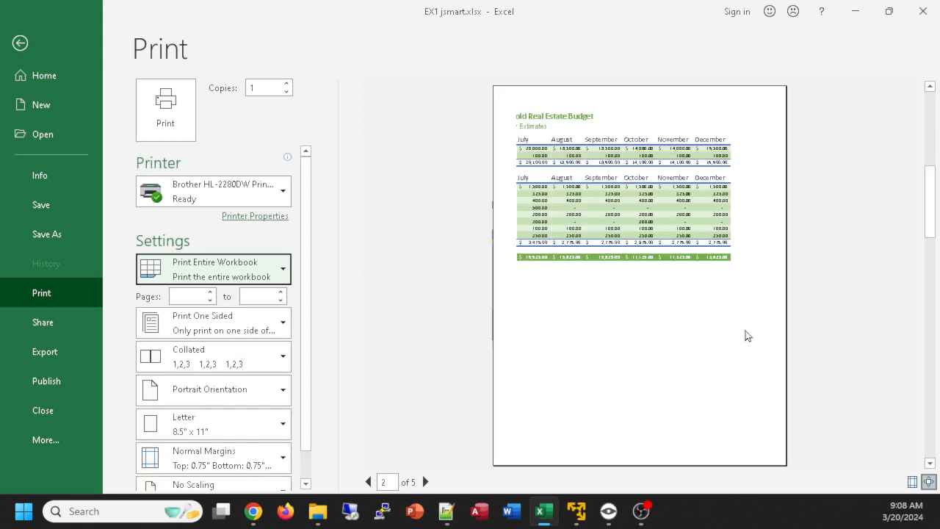
click(210, 269)
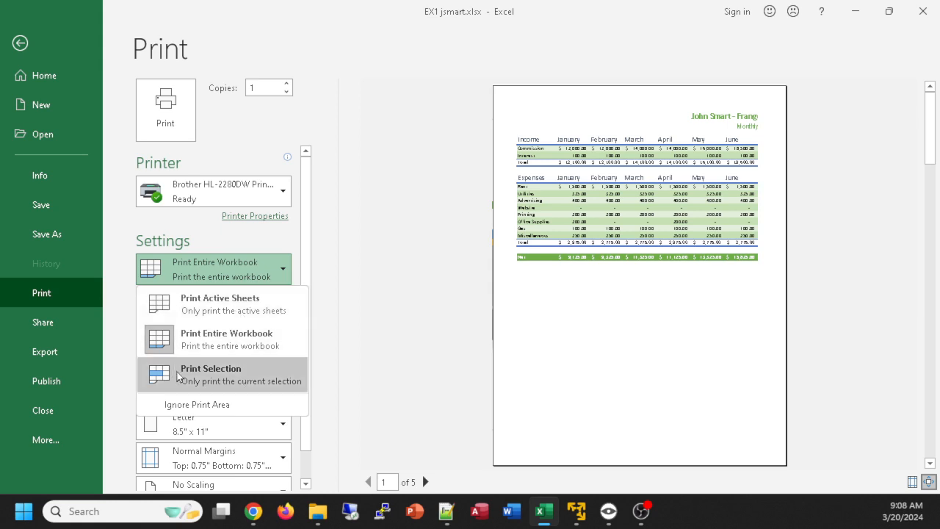
click(232, 338)
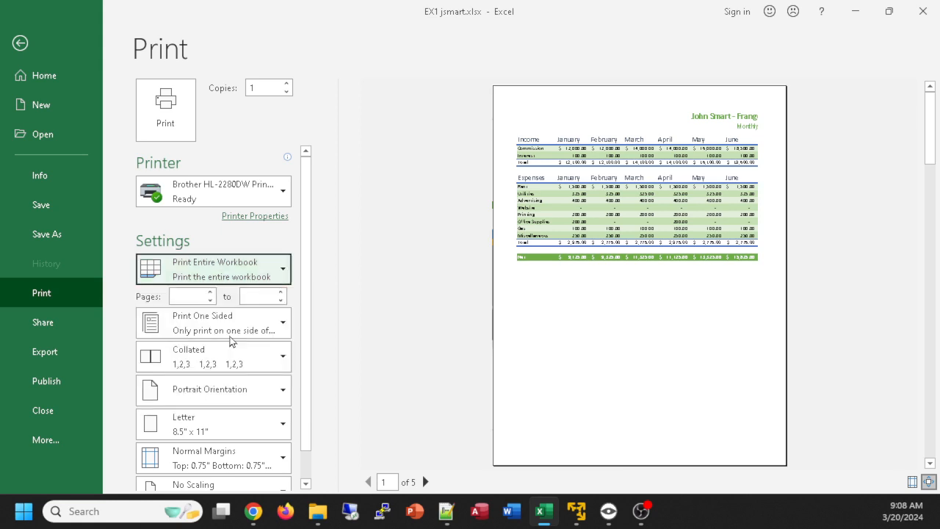
Step: Examine the available printers, including Microsoft Print to PDF, without changing the printer, and return to the sheet
click(284, 197)
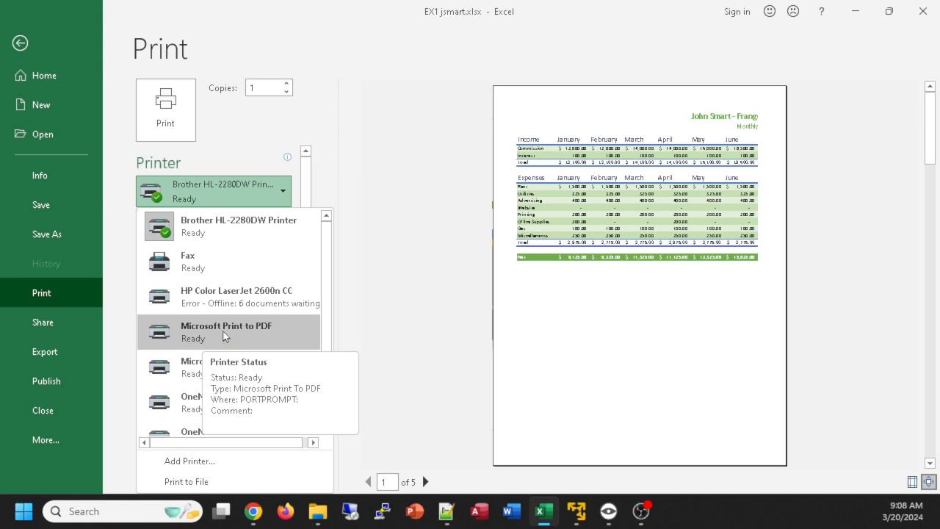
click(429, 236)
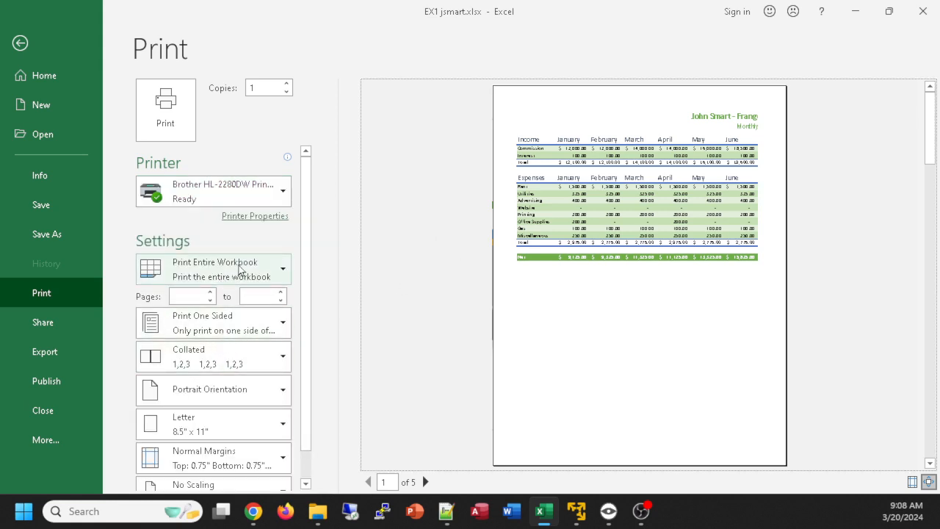
click(254, 196)
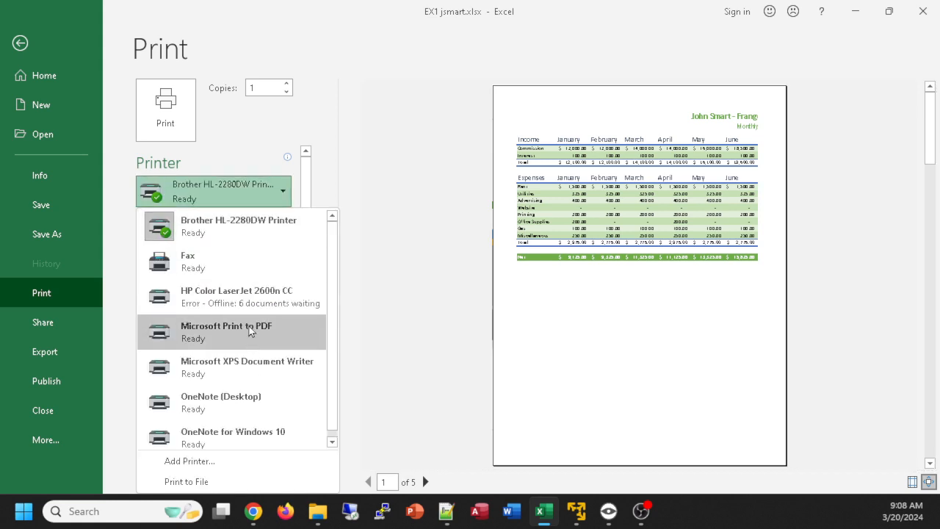
click(369, 239)
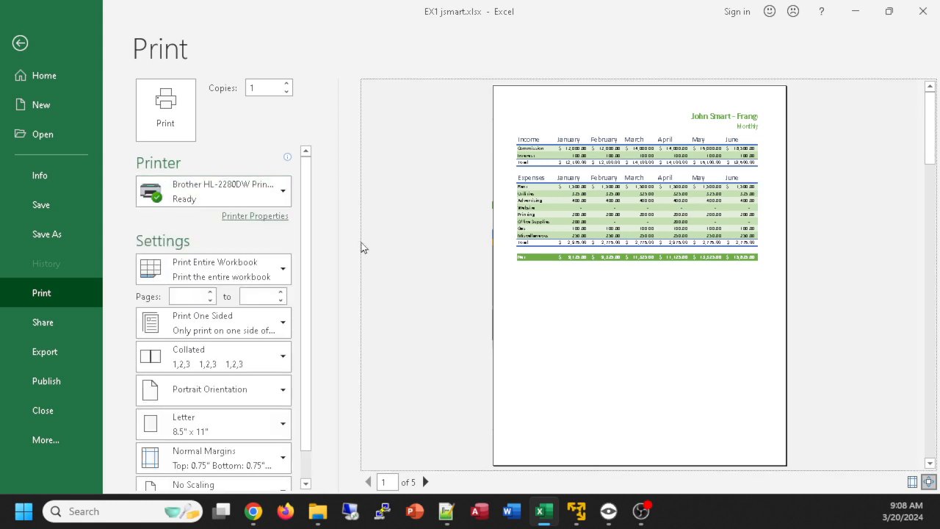
click(20, 43)
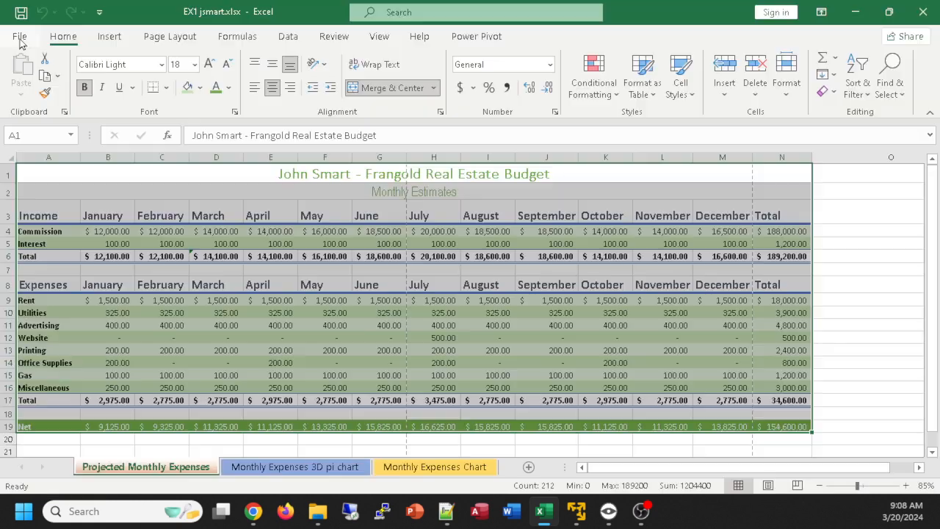
Step: Select an empty cell beside the budget to clear the range selection, and page through the print preview to page 3
click(860, 282)
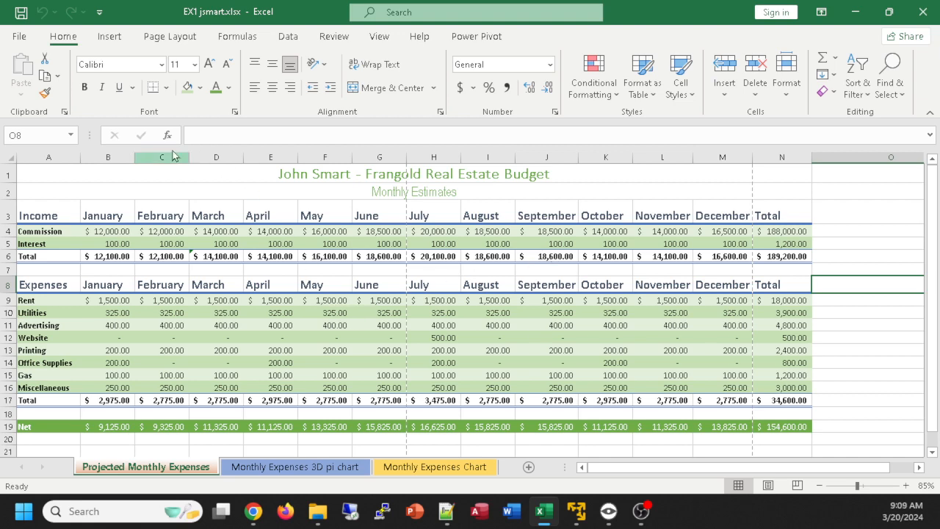
key(ctrl+p)
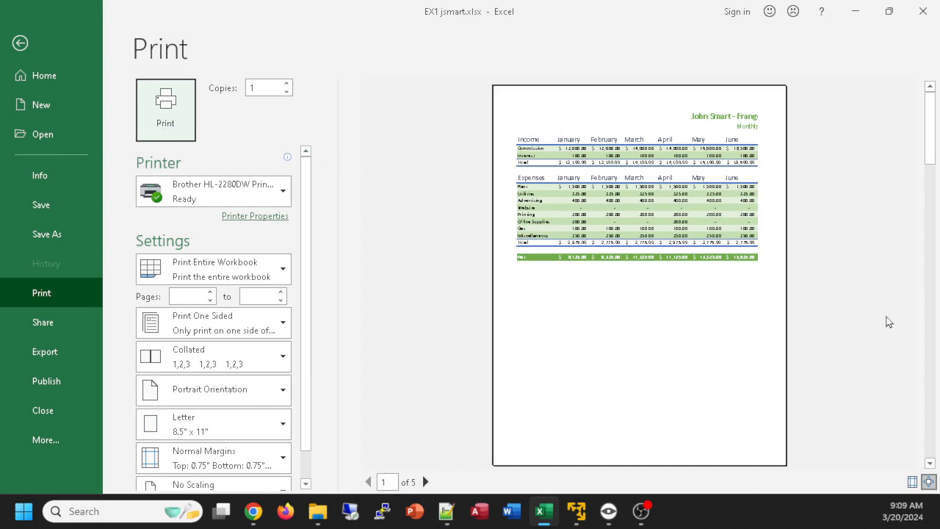
click(934, 381)
click(934, 380)
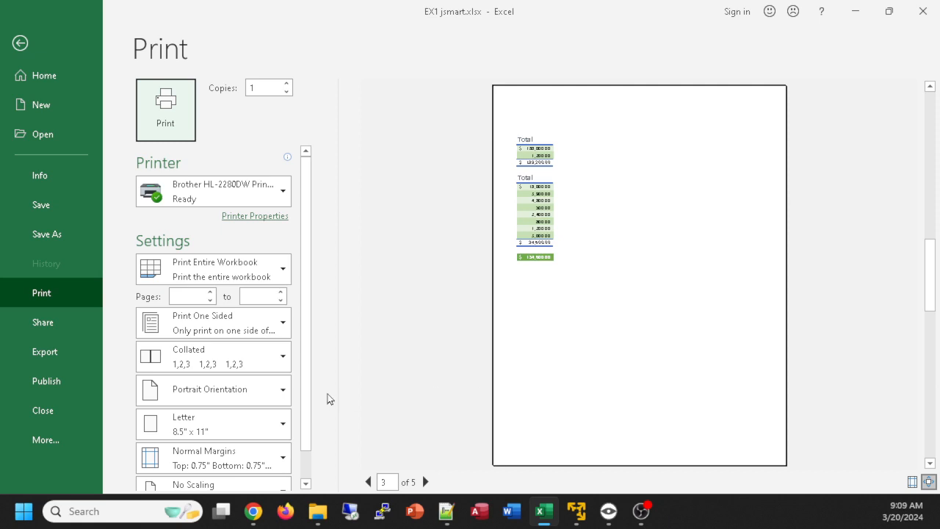
Step: Examine the available paper sizes and the page orientation choices for the budget and chart pages without changing them
click(234, 434)
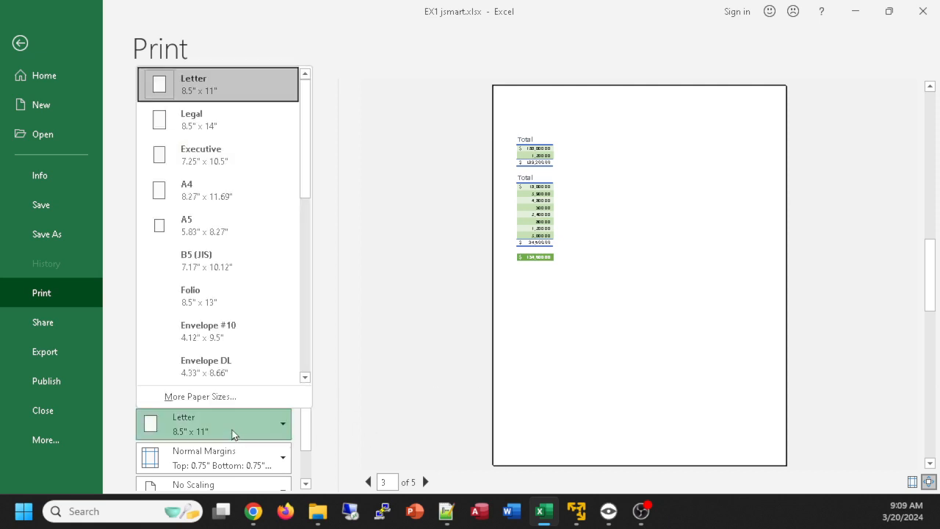
click(409, 388)
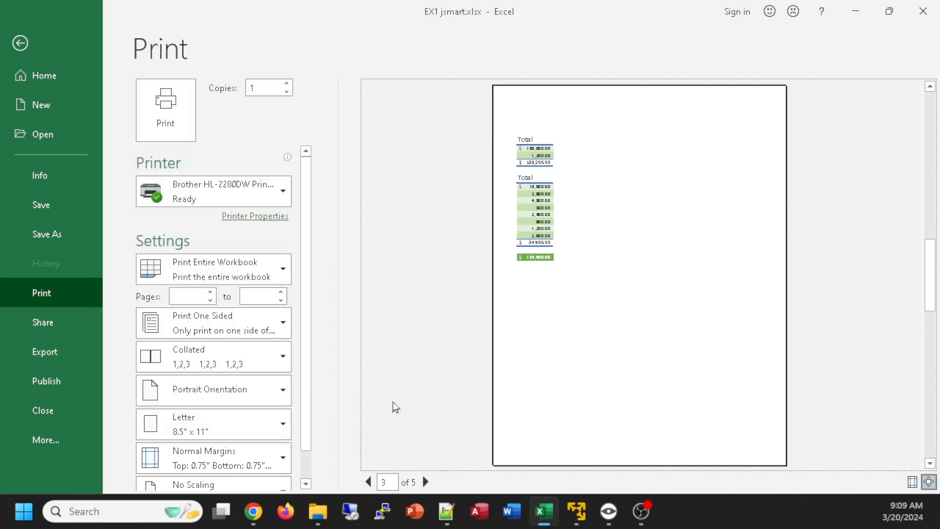
scroll(393, 405, down, 2)
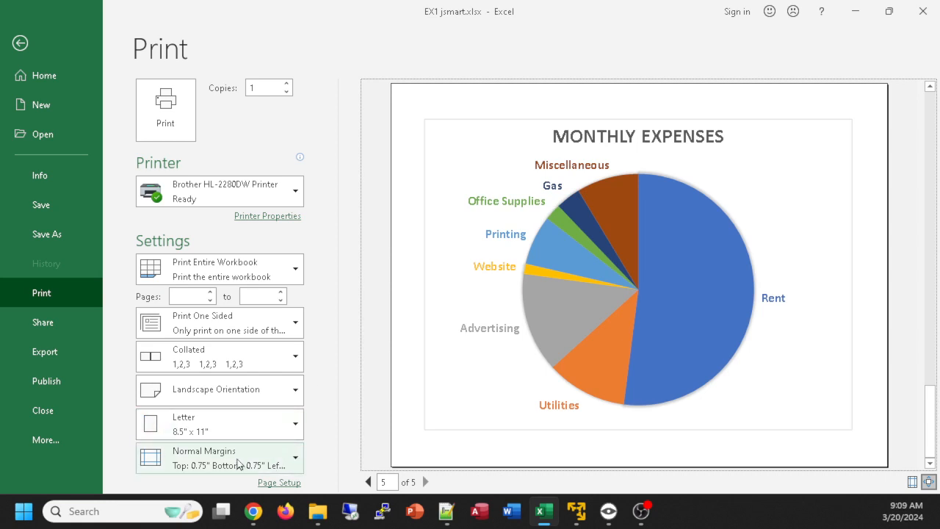
click(228, 430)
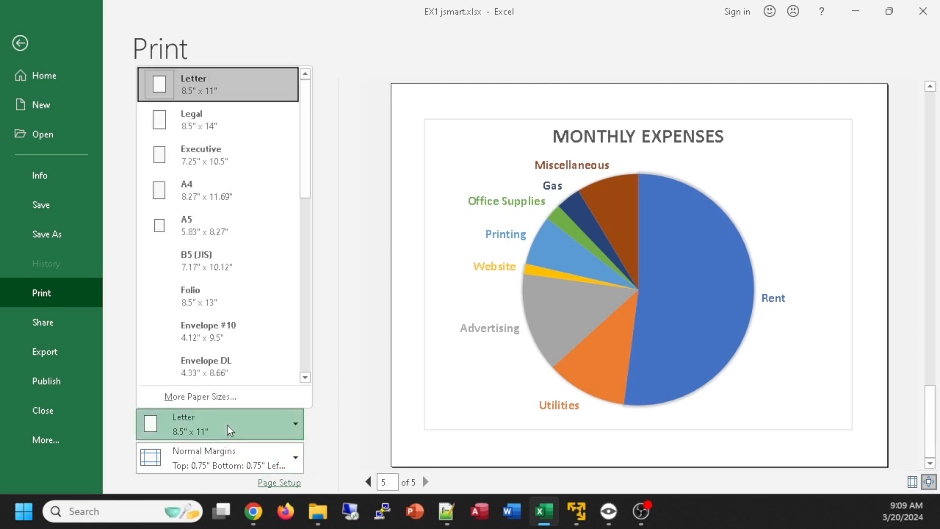
click(227, 429)
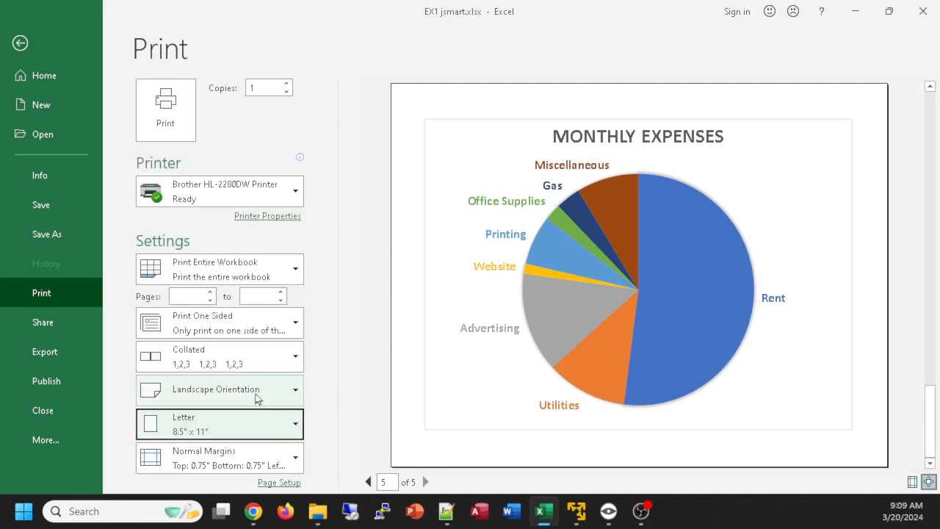
click(256, 395)
click(224, 462)
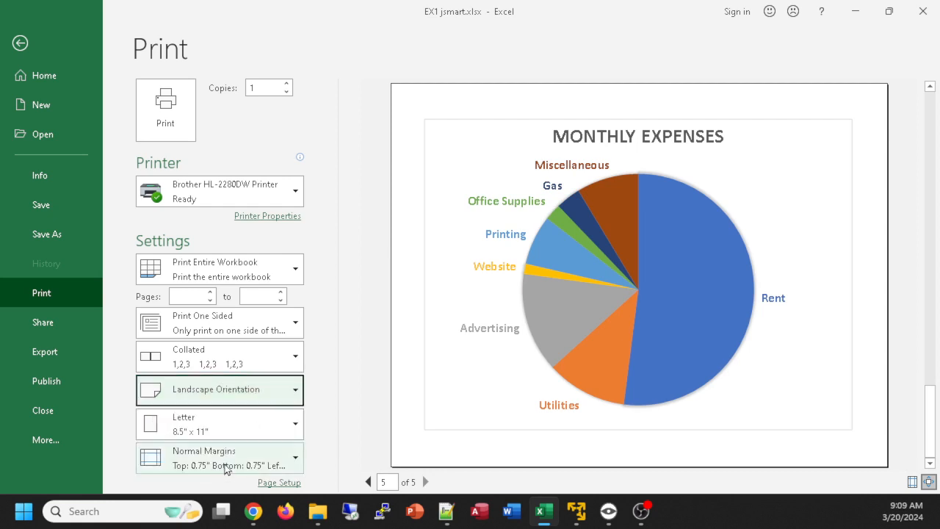
Step: Set the print scaling of the budget sheet to Fit Sheet on One Page
scroll(517, 371, up, 1)
scroll(517, 371, up, 1)
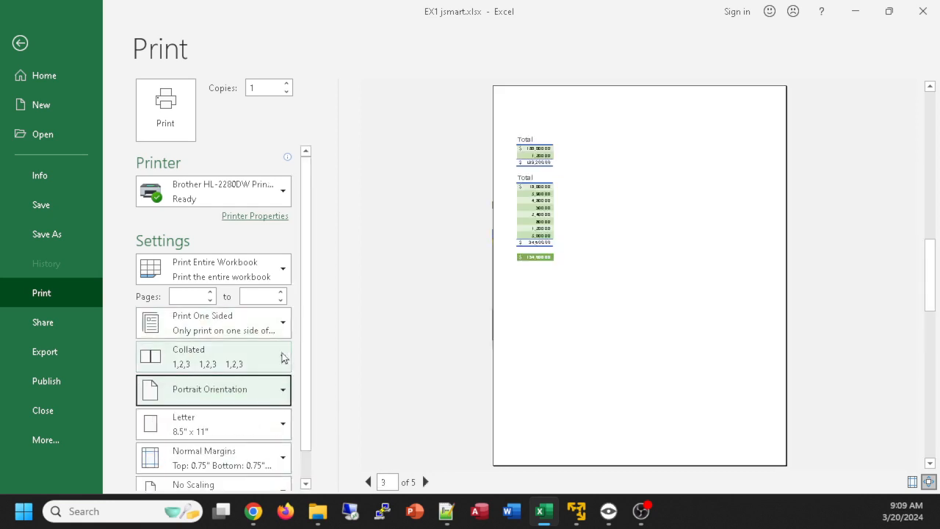
scroll(283, 357, down, 1)
click(256, 461)
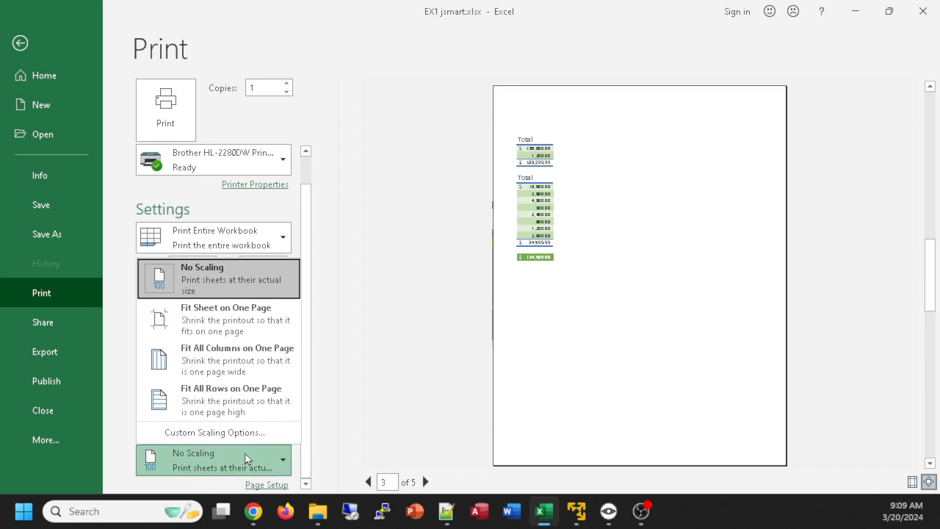
click(235, 318)
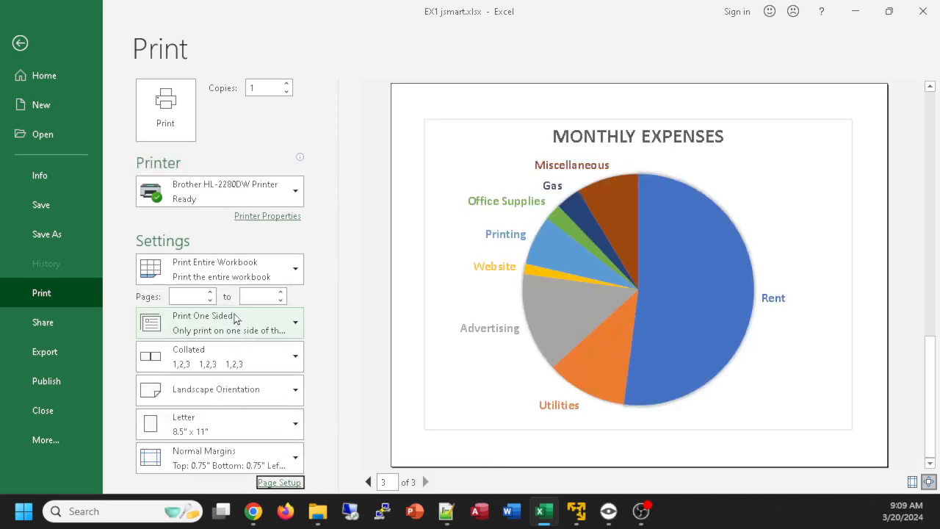
Step: Go back to the budget page in the print preview and set its orientation to Landscape
drag(924, 371, 908, 133)
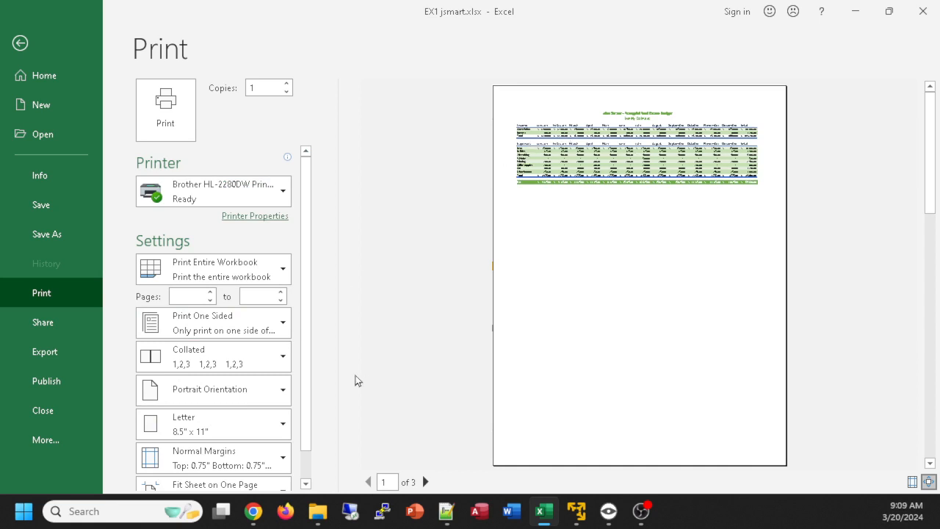
click(213, 389)
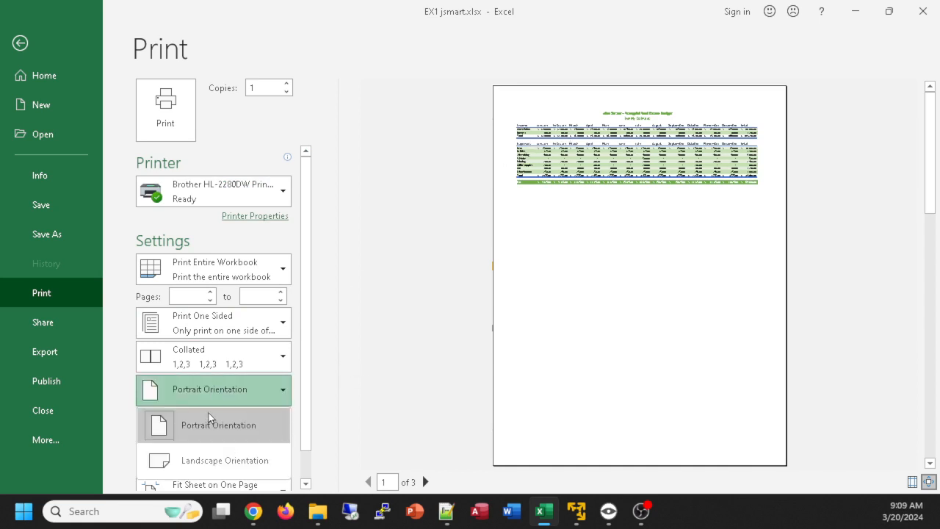
click(214, 459)
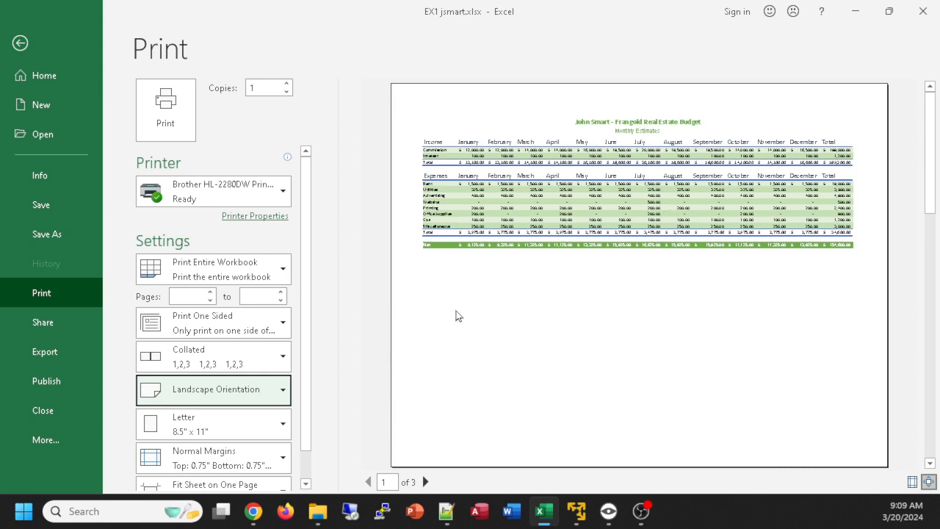
Step: Set the budget sheet's scaling to No Scaling and page through the landscape preview, ending on the first page
scroll(287, 400, down, 1)
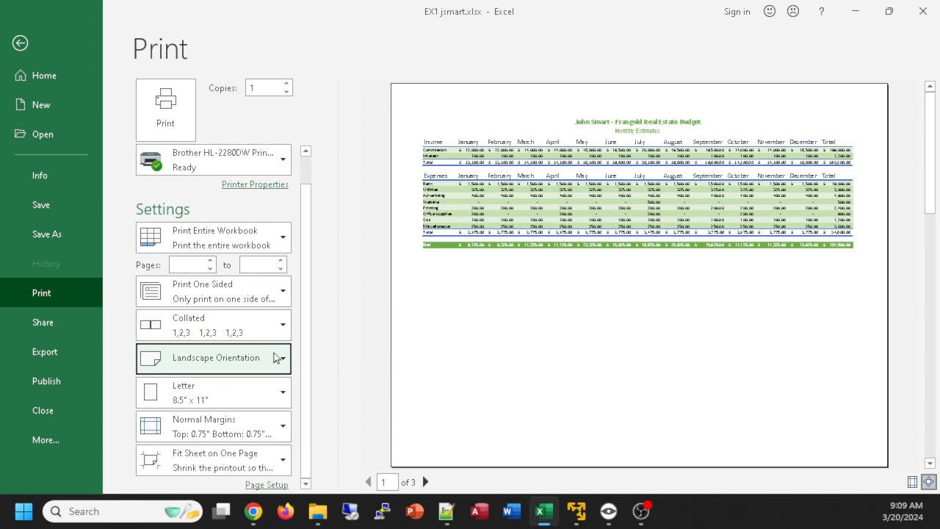
click(217, 470)
click(219, 272)
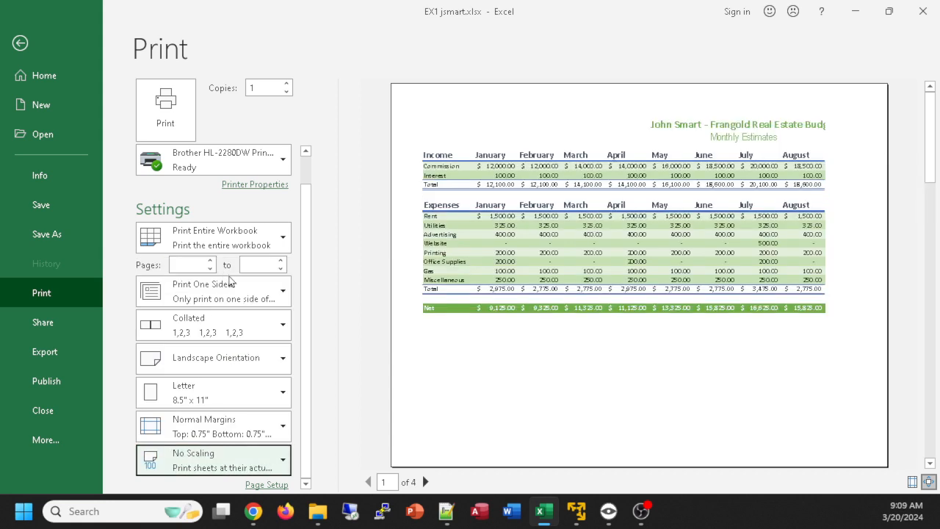
drag(931, 130, 914, 287)
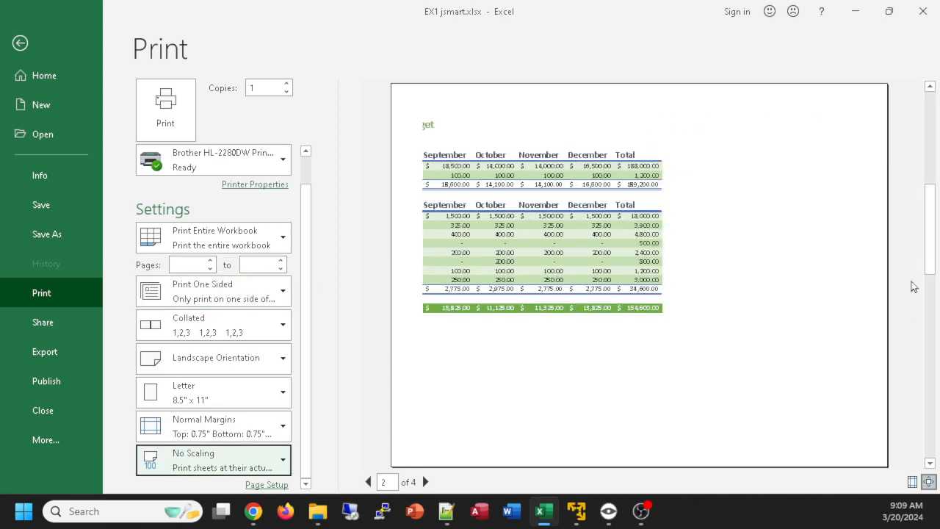
click(932, 340)
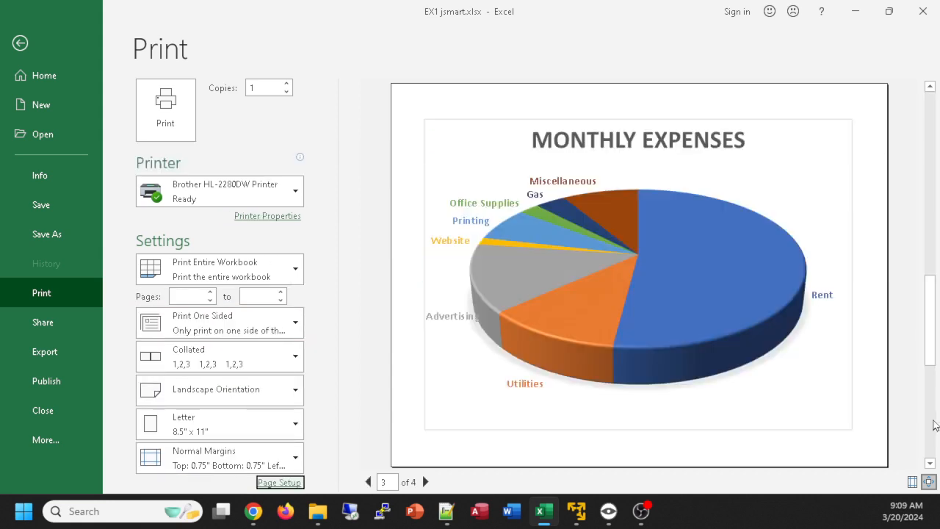
click(934, 180)
click(935, 134)
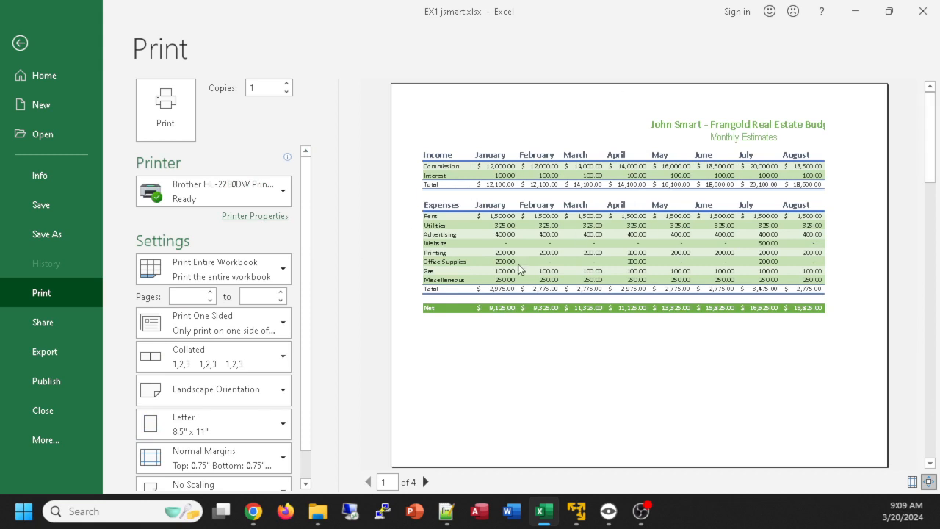
Step: Set the budget sheet to Fit Sheet on One Page with Narrow margins, and return to the worksheet
scroll(293, 308, down, 1)
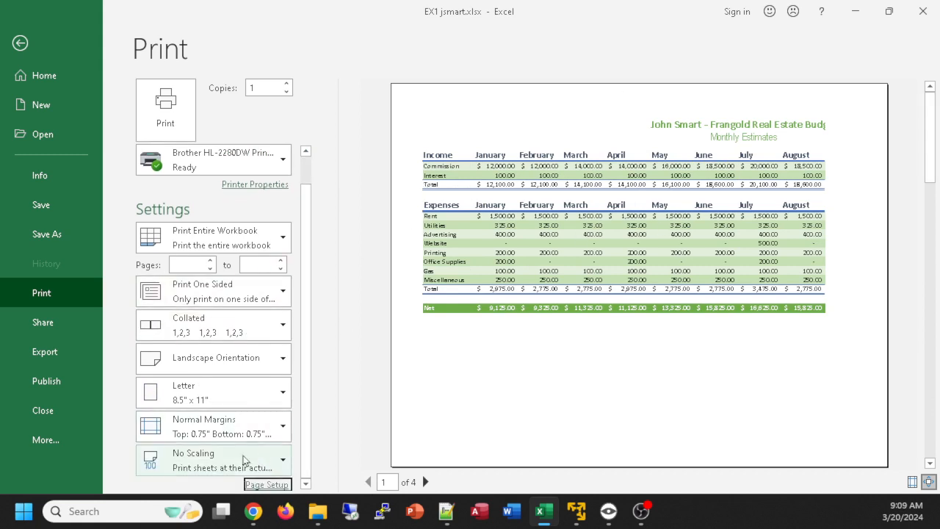
click(202, 461)
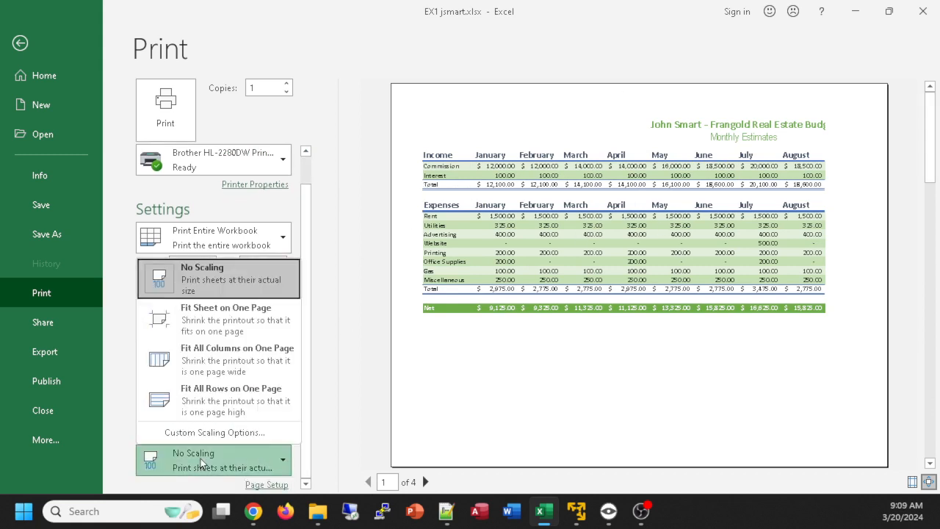
click(212, 323)
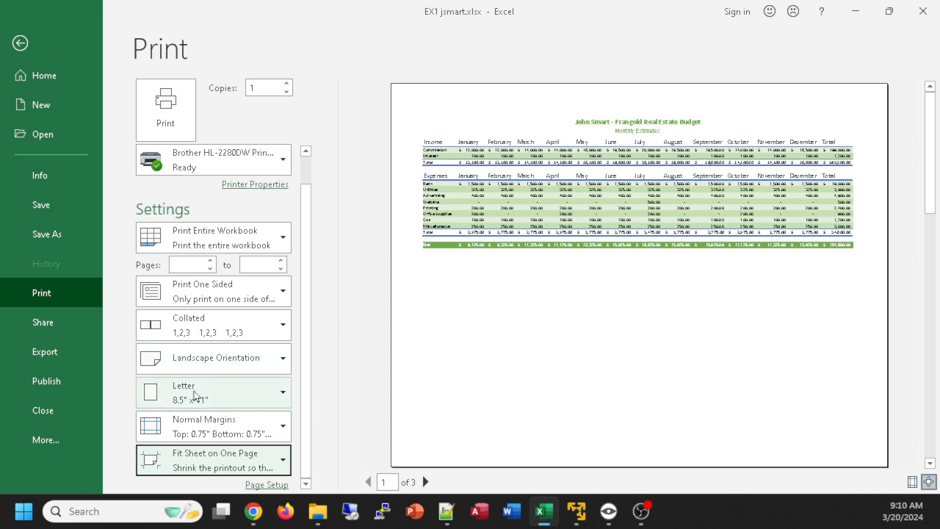
click(241, 422)
click(207, 357)
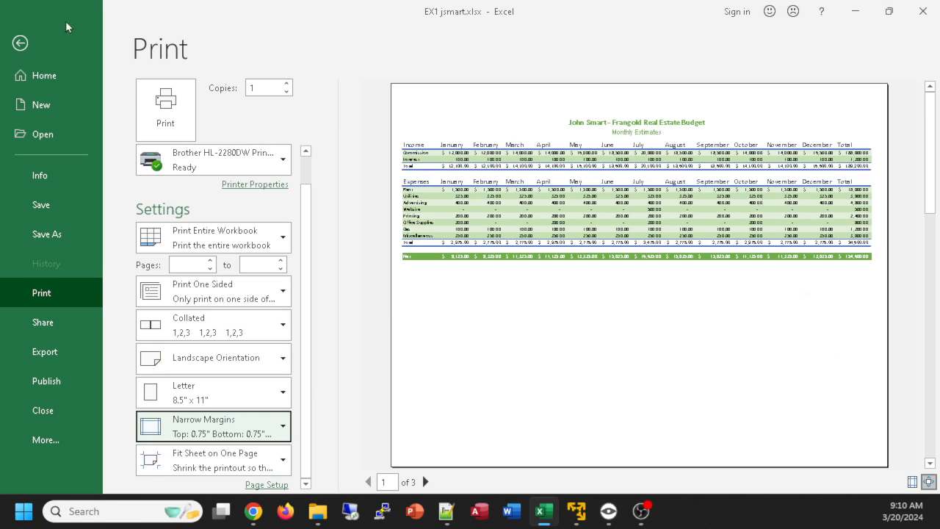
click(18, 45)
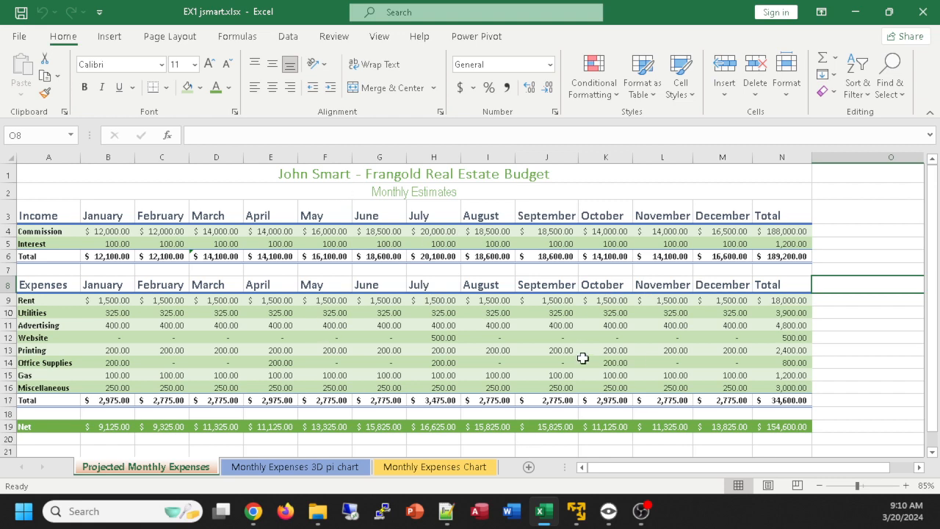
Step: Check the budget and both chart sheets, and move the Monthly Expenses 3D pi chart sheet after Monthly Expenses Chart
scroll(353, 345, down, 2)
scroll(352, 345, up, 1)
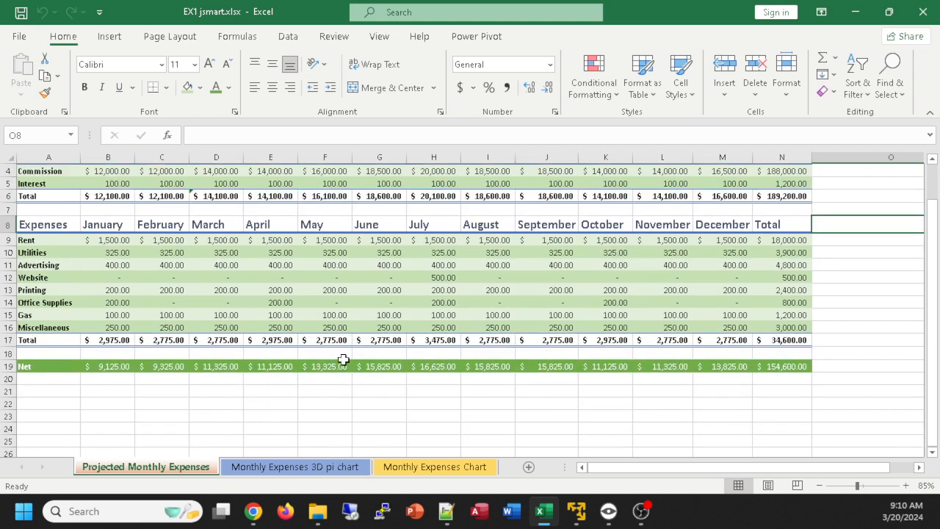
click(304, 470)
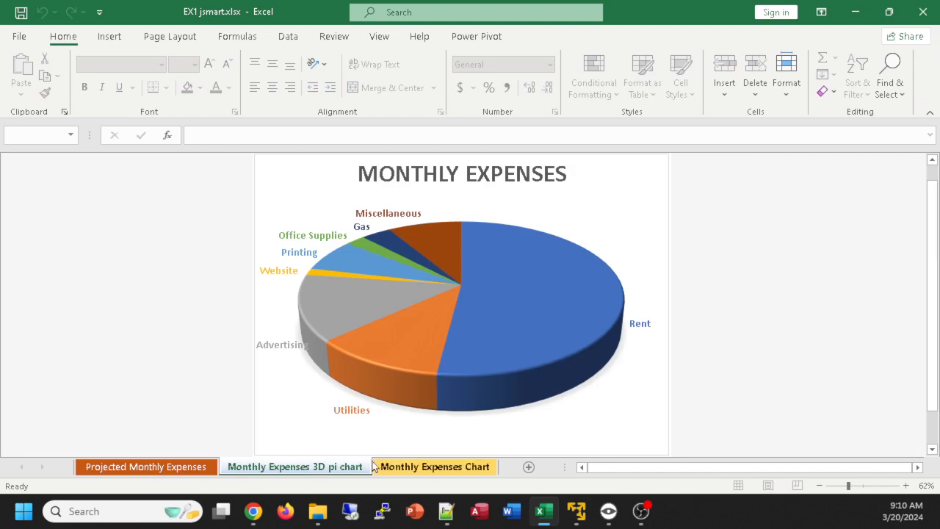
click(406, 474)
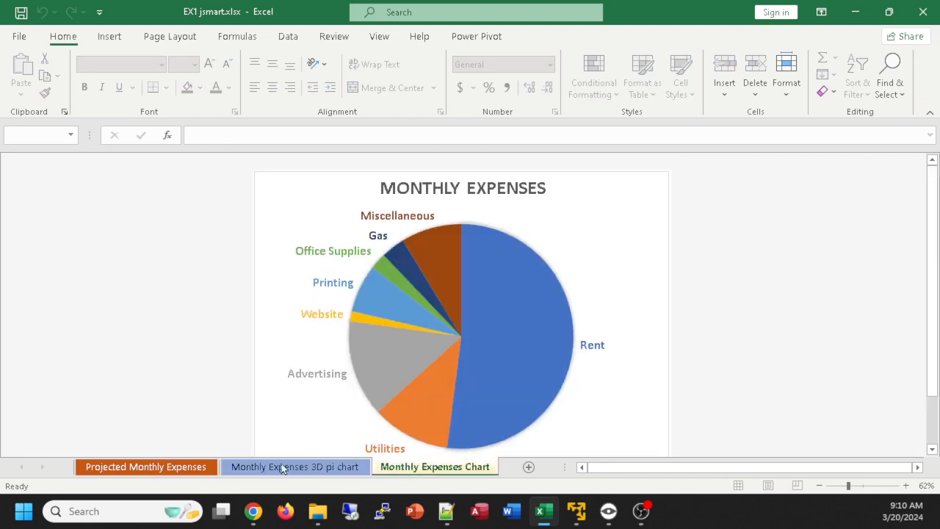
drag(283, 469, 415, 474)
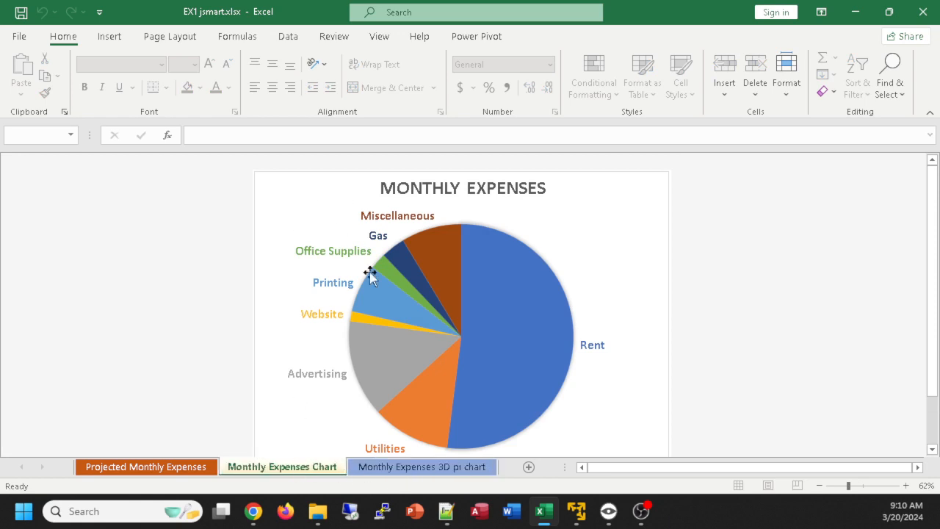
Step: Return to the top of the Projected Monthly Expenses sheet
click(169, 468)
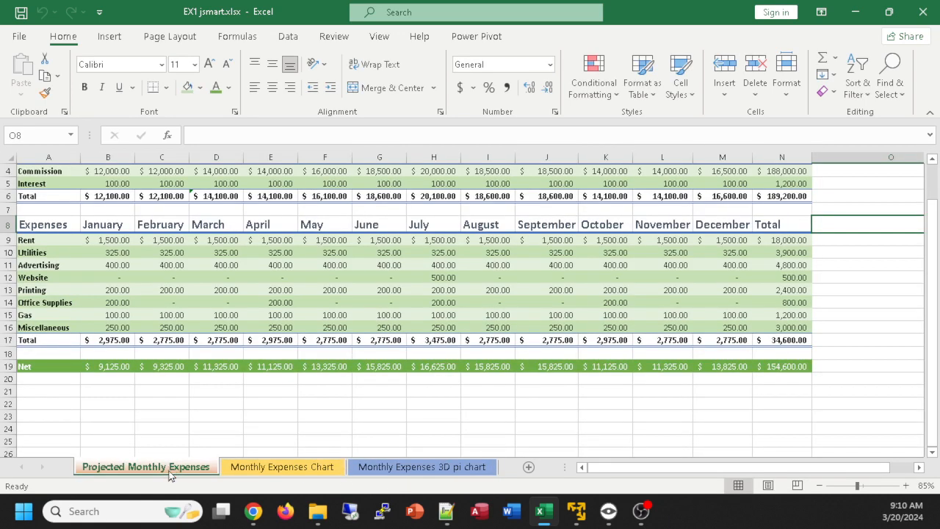
scroll(551, 270, up, 1)
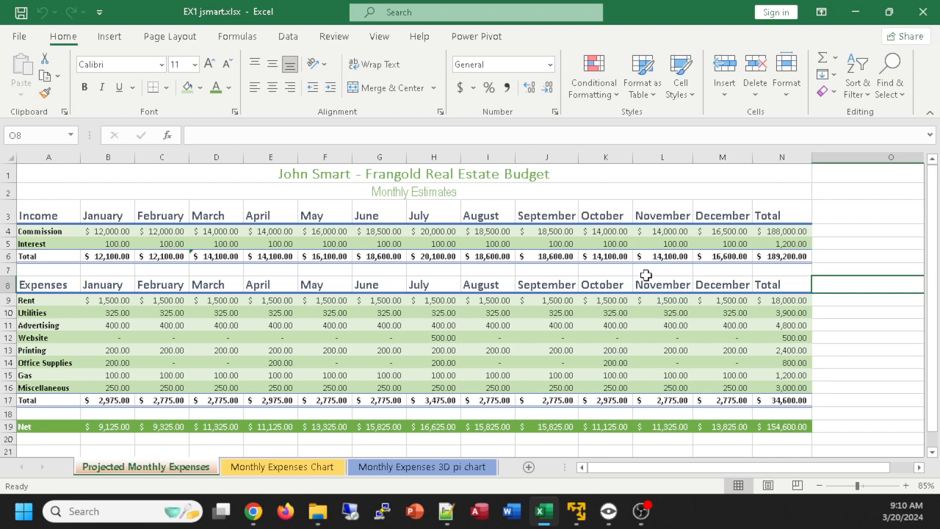
key(alt+Tab)
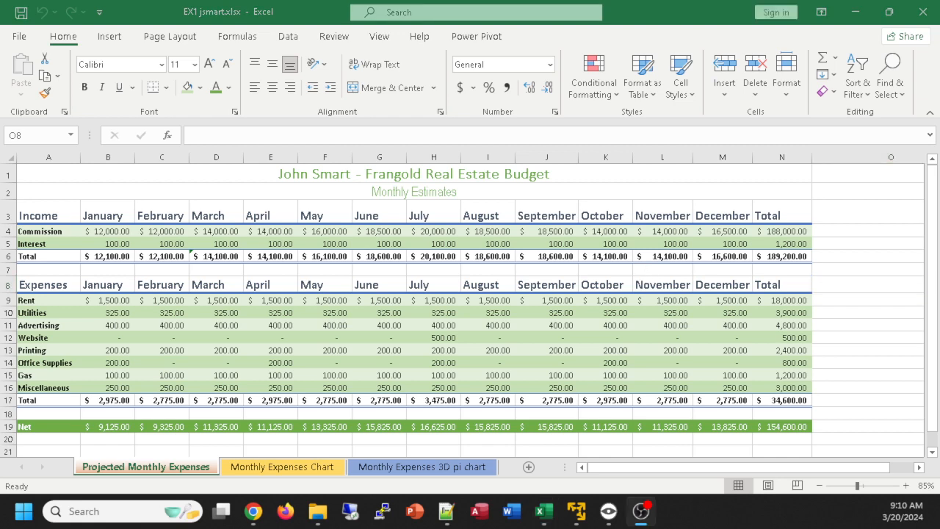